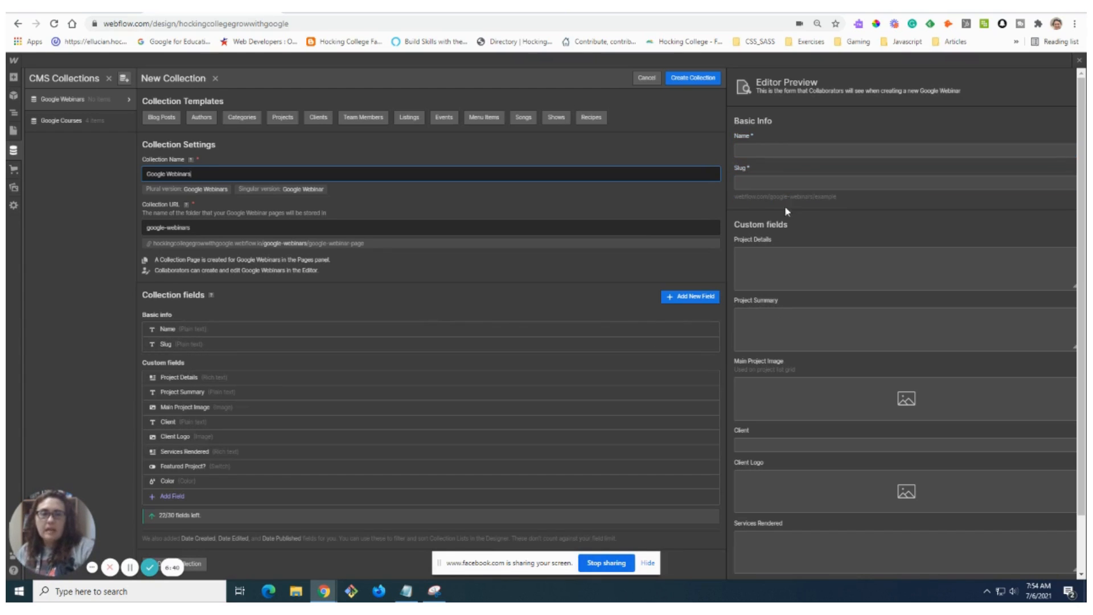
- Rename the Project Details custom field to "Webinar Details" and save the field
click(855, 199)
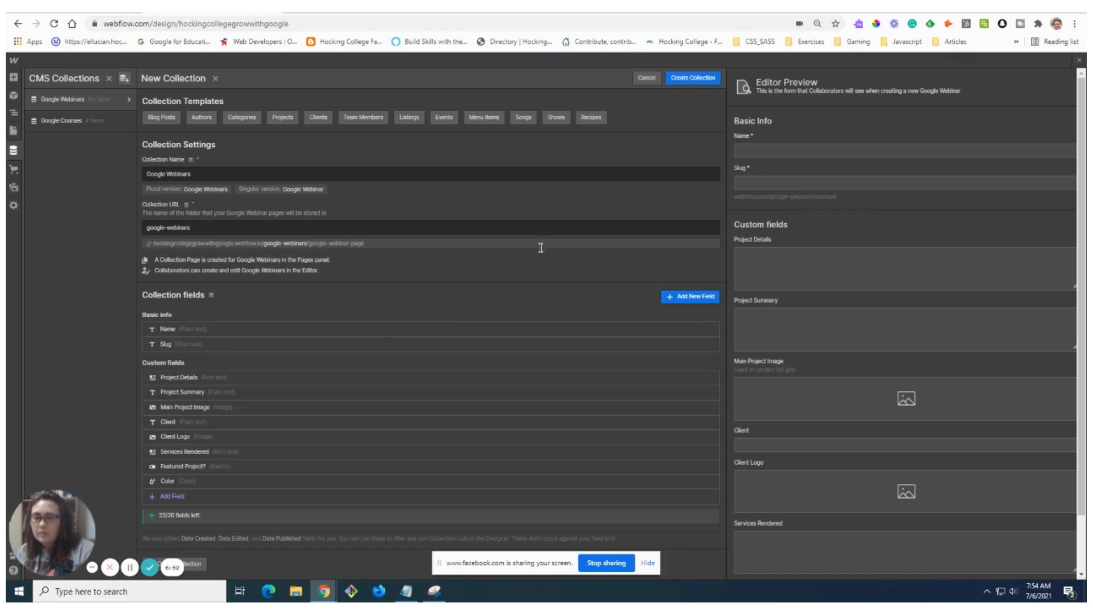
click(169, 379)
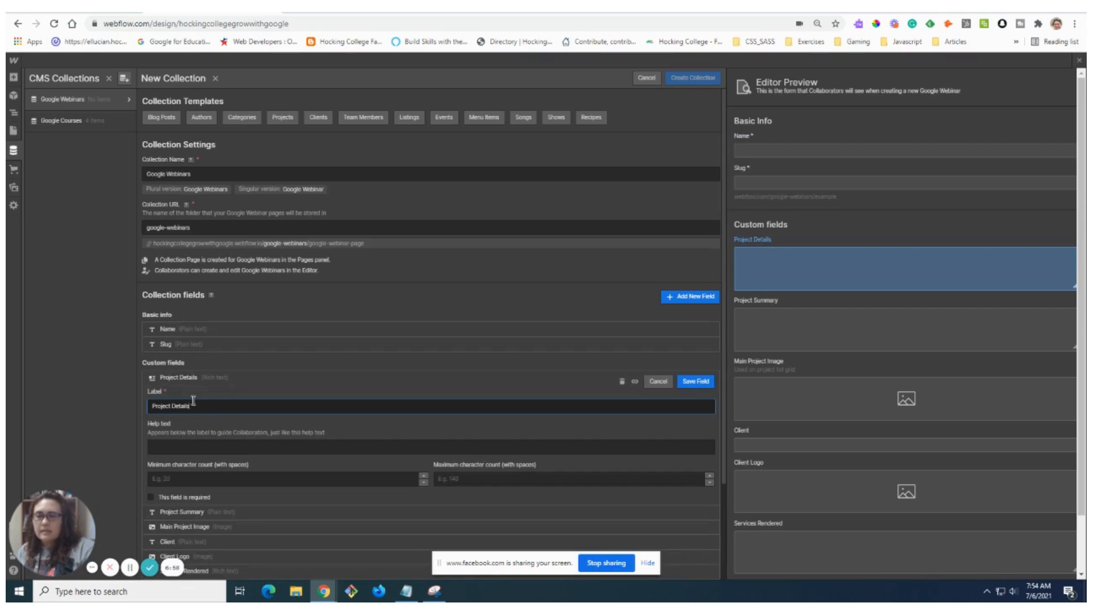
double_click(160, 406)
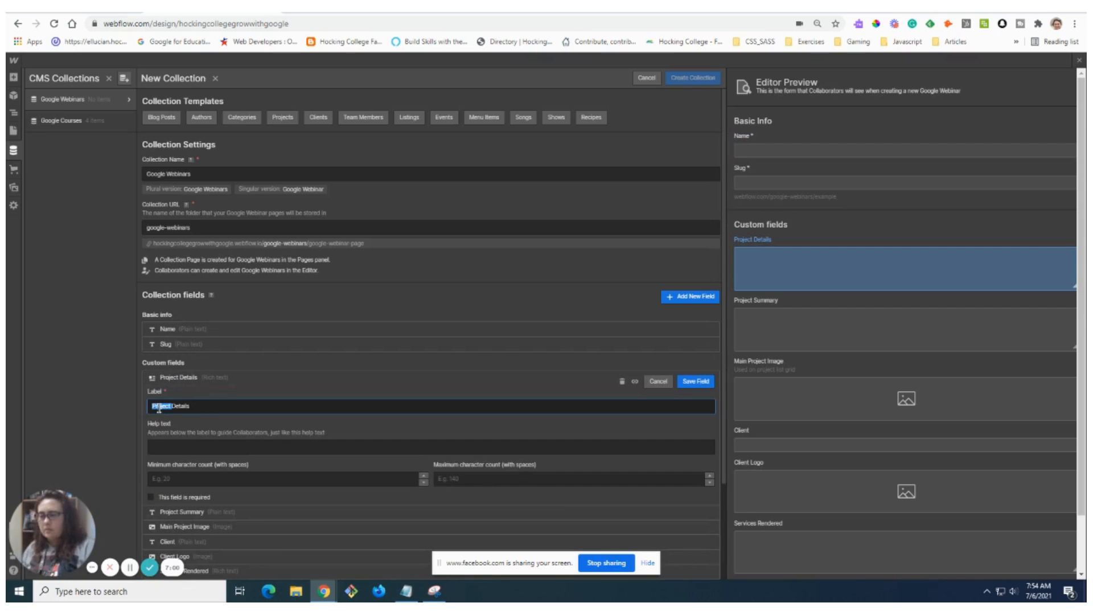
text(Webinar)
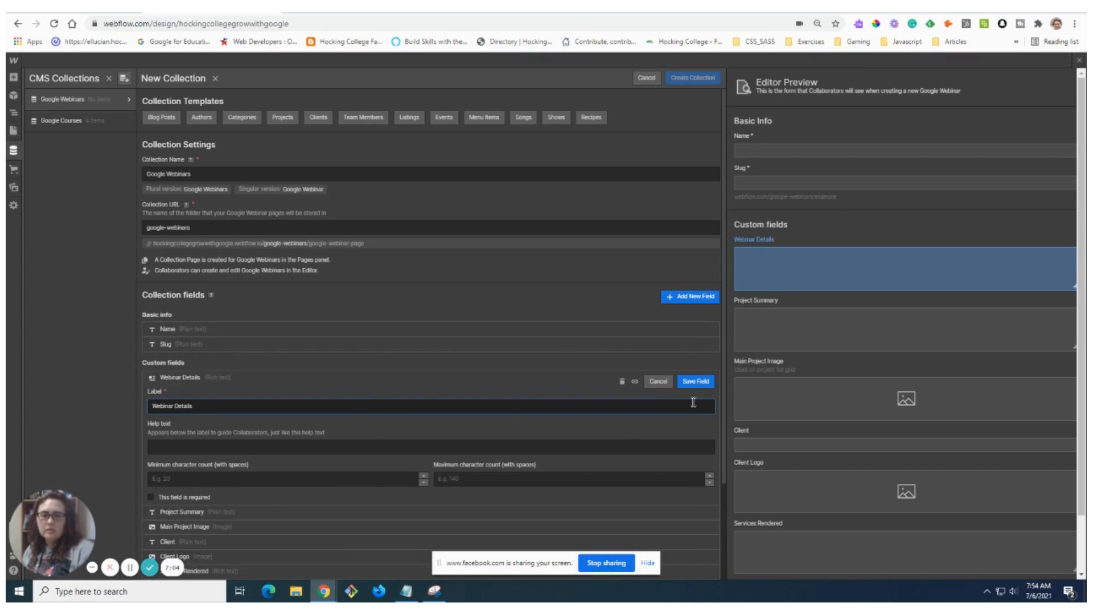
click(699, 384)
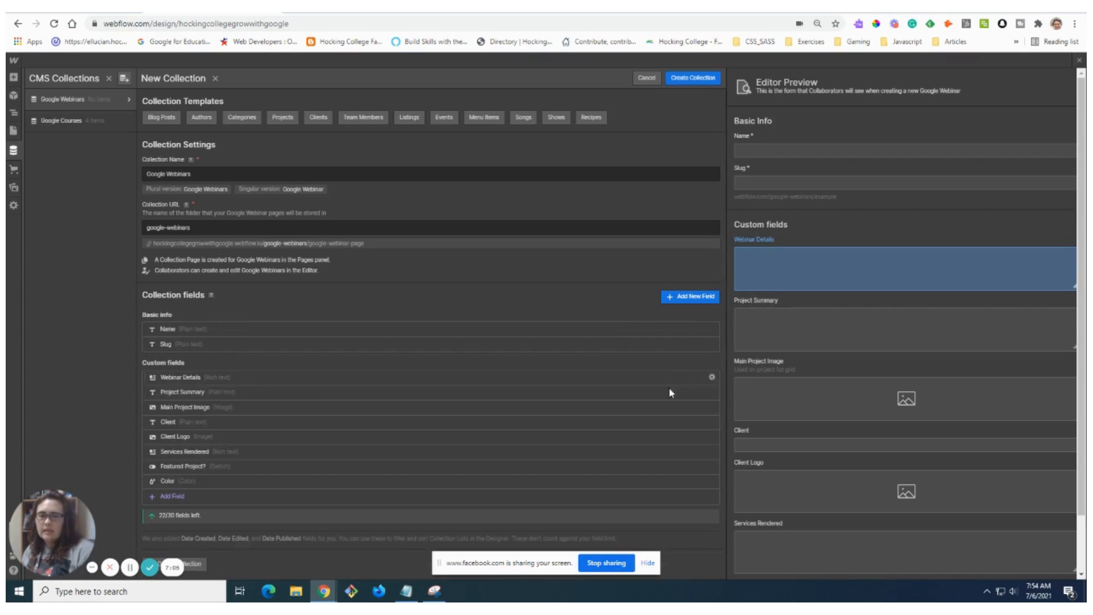
- Rename the Project Summary custom field to "Webinar Summary" and save the field
click(178, 393)
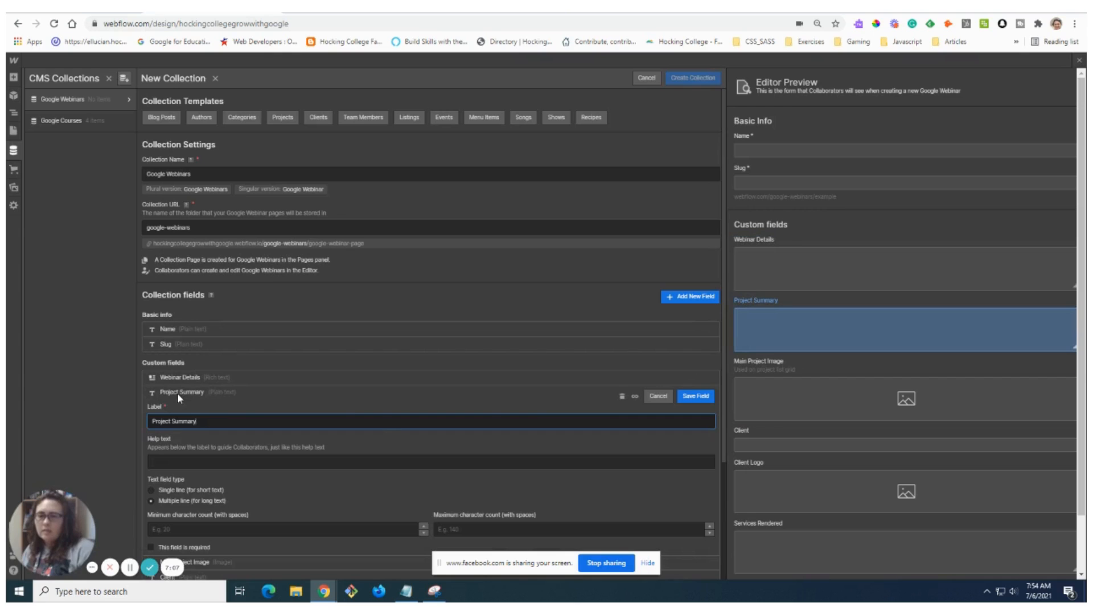
double_click(160, 421)
text(Web)
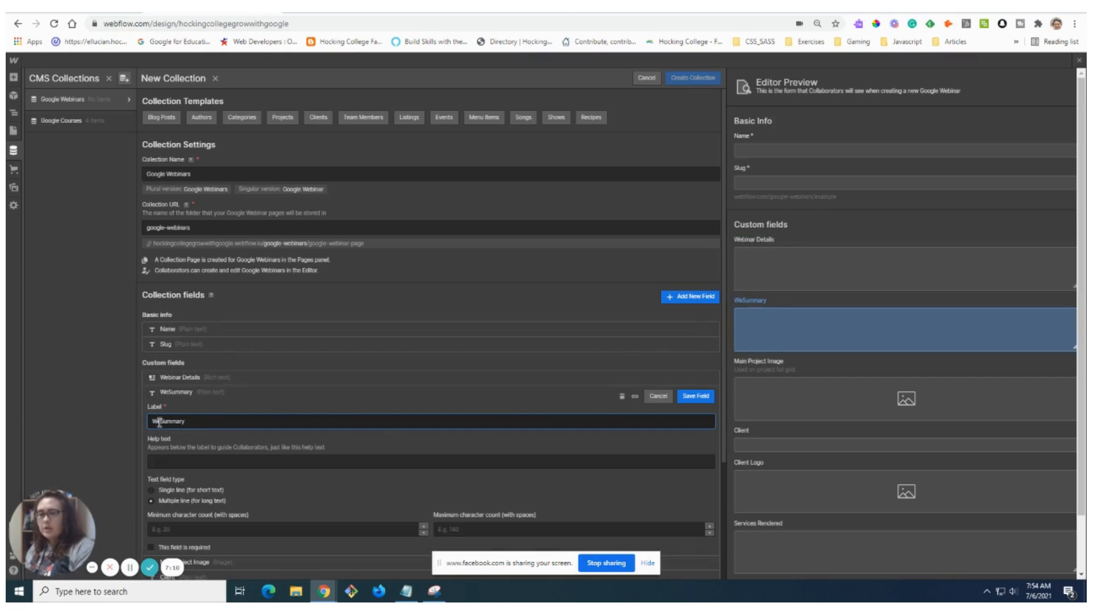
text(inar)
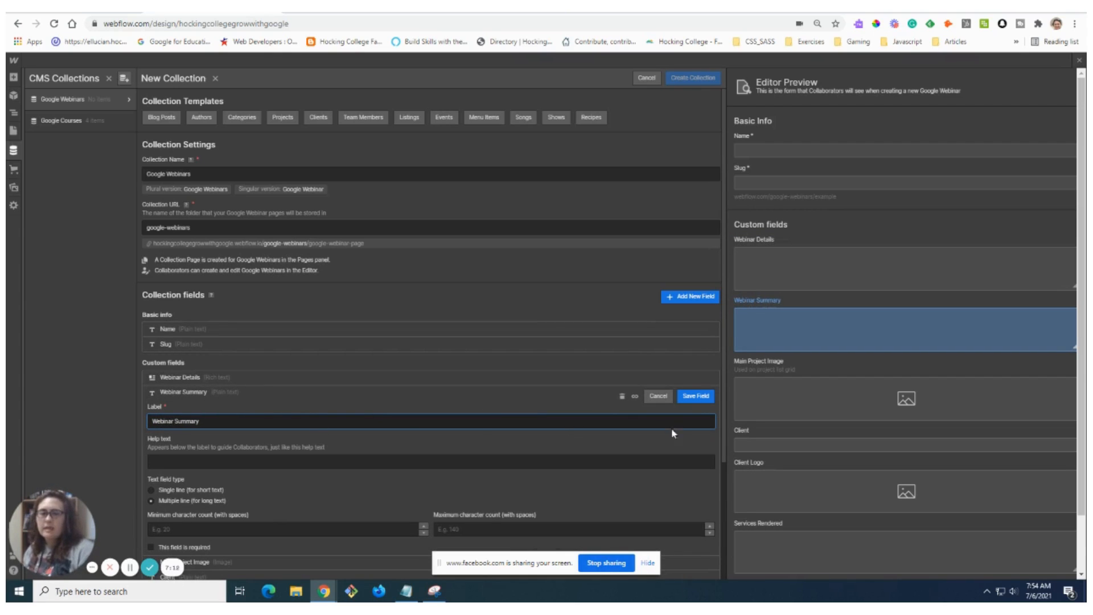
click(688, 397)
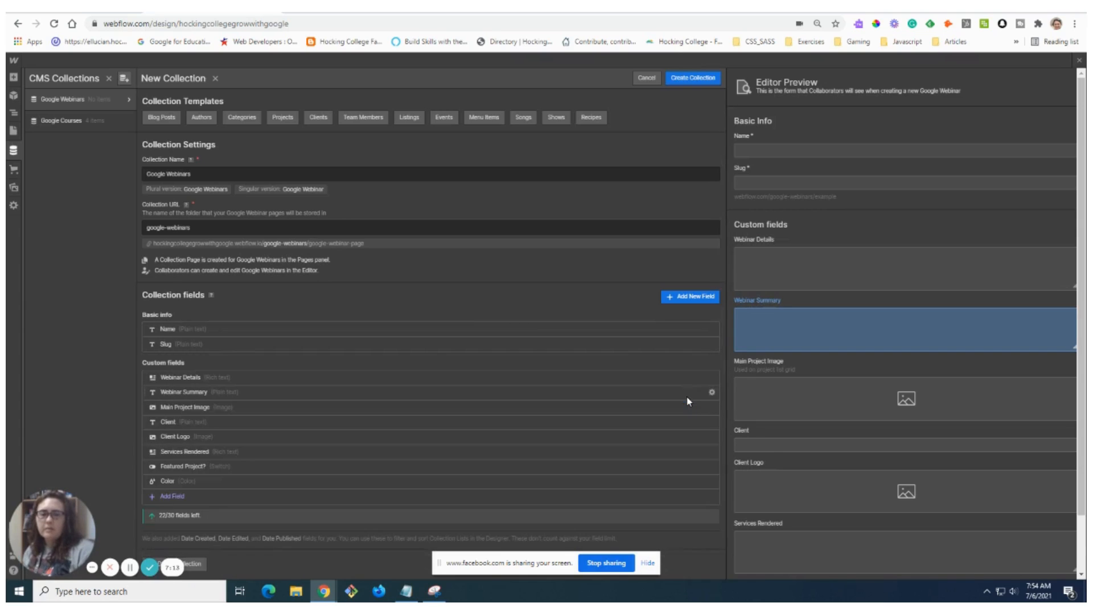
- Rename the Main Project Image custom field to "Webinar Image" and save the field
click(175, 409)
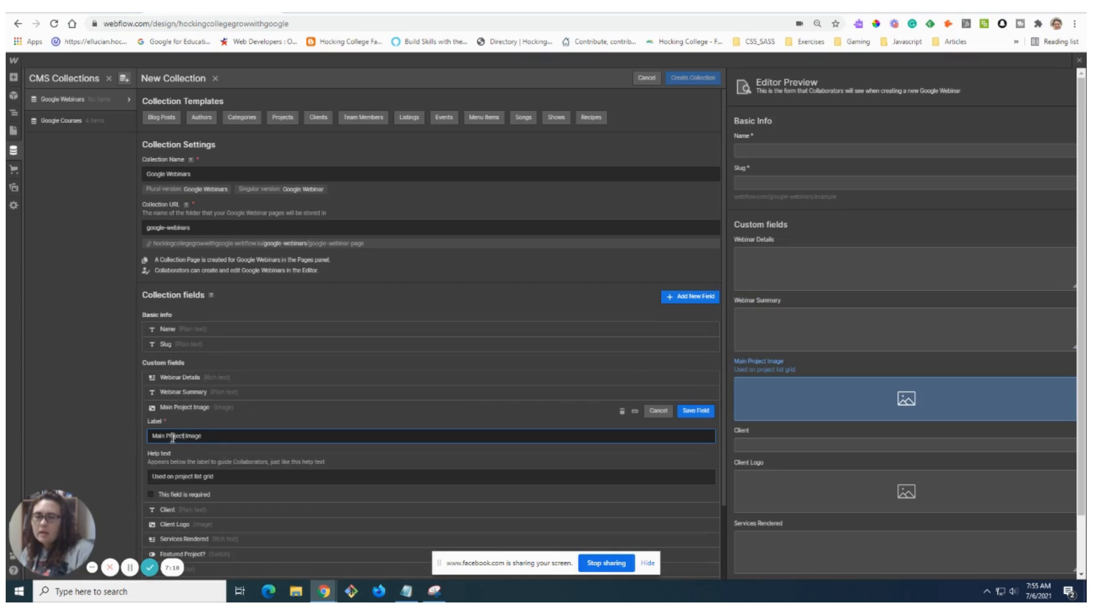
drag(186, 436, 145, 438)
text(Web)
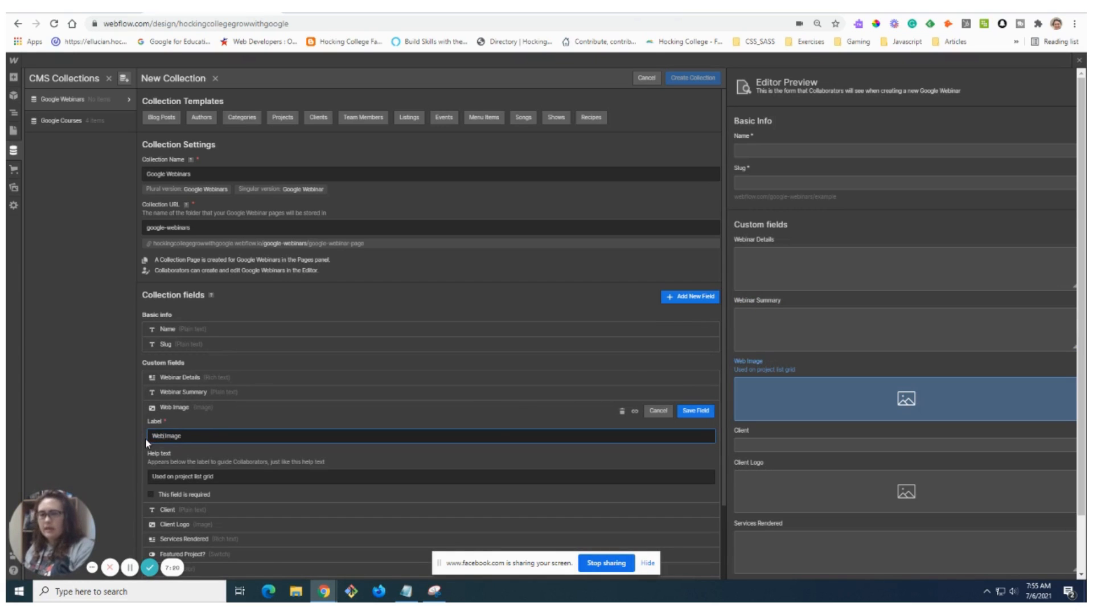
text(inar)
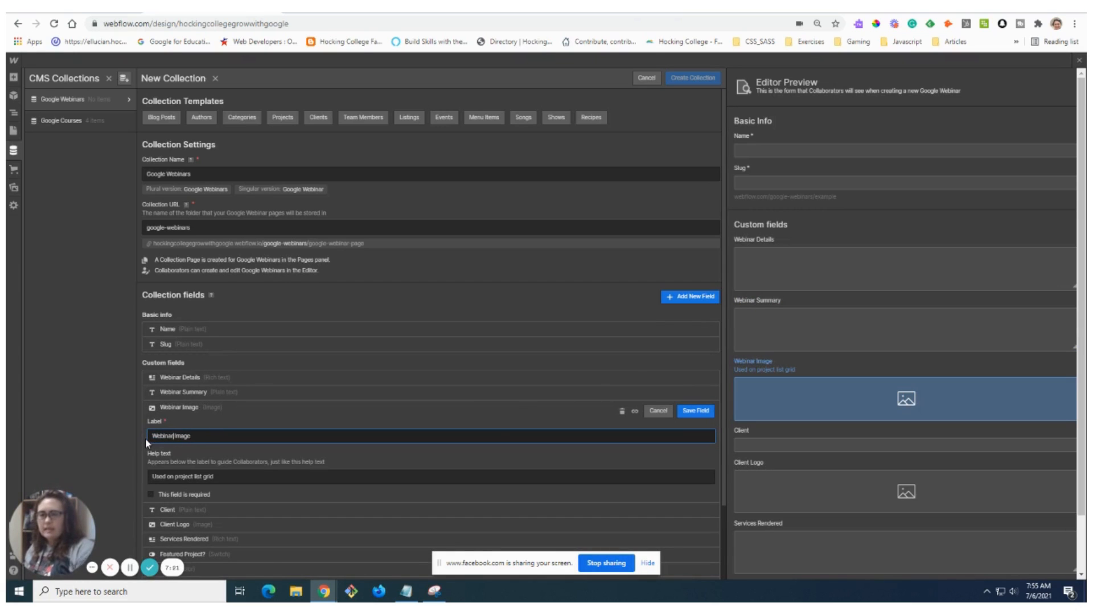
click(693, 411)
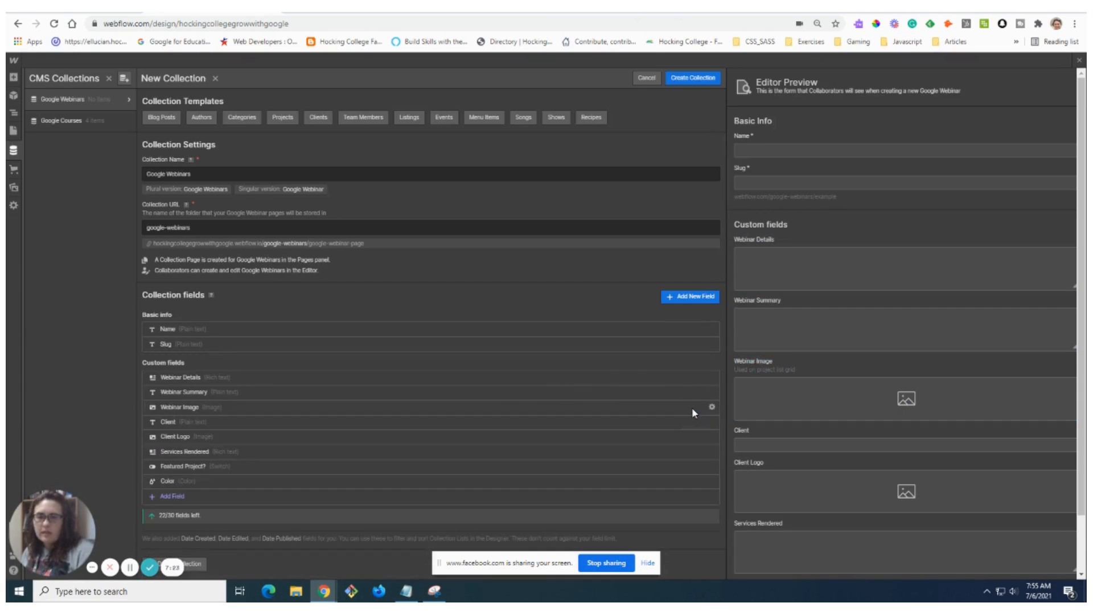
- Review the settings of the Client and Services Rendered custom fields, saving each without edits
click(164, 426)
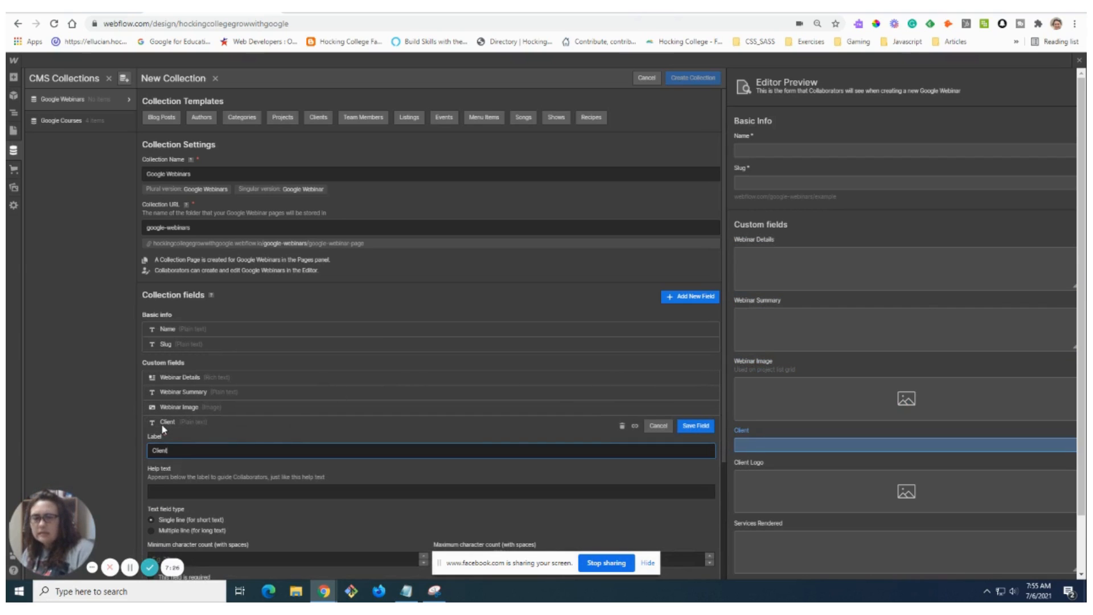
click(695, 425)
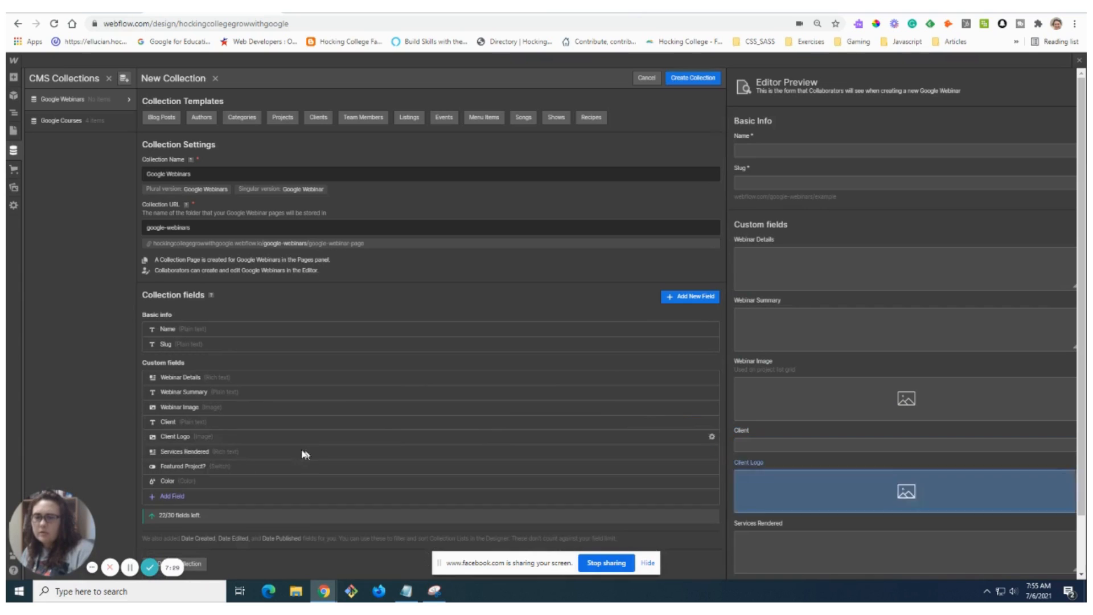
click(197, 453)
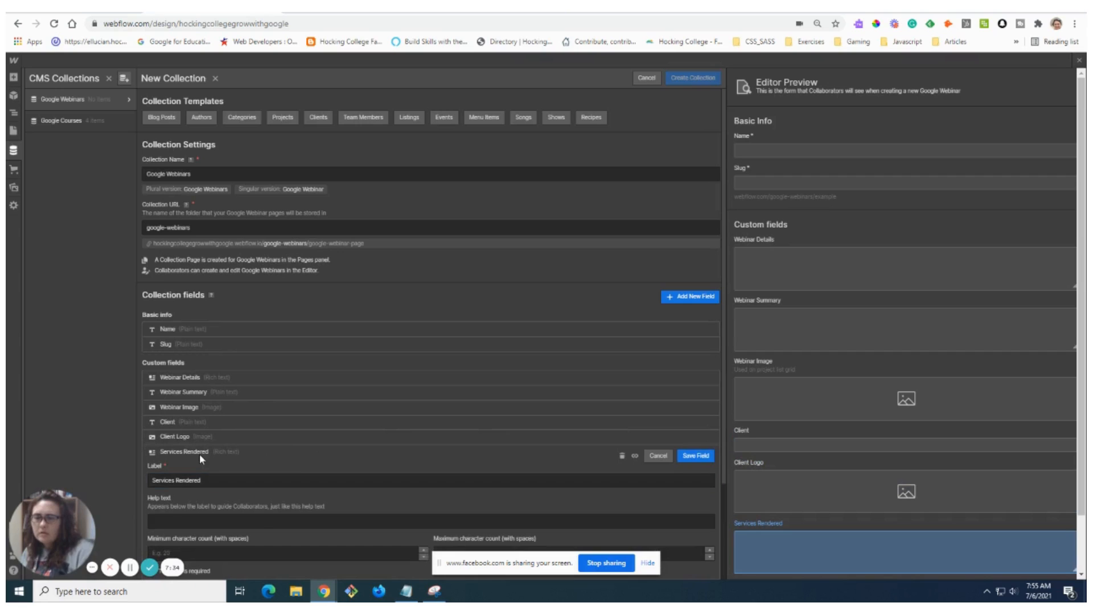
click(688, 455)
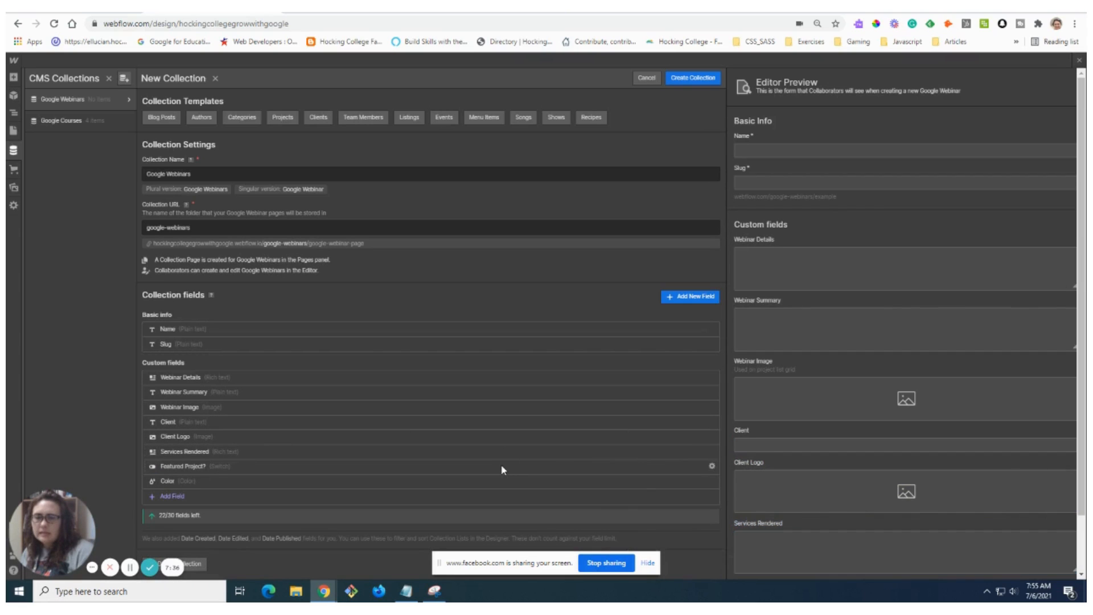
- Add a Date/Time custom field labelled "Date of Webinar" to the collection and save it
click(177, 496)
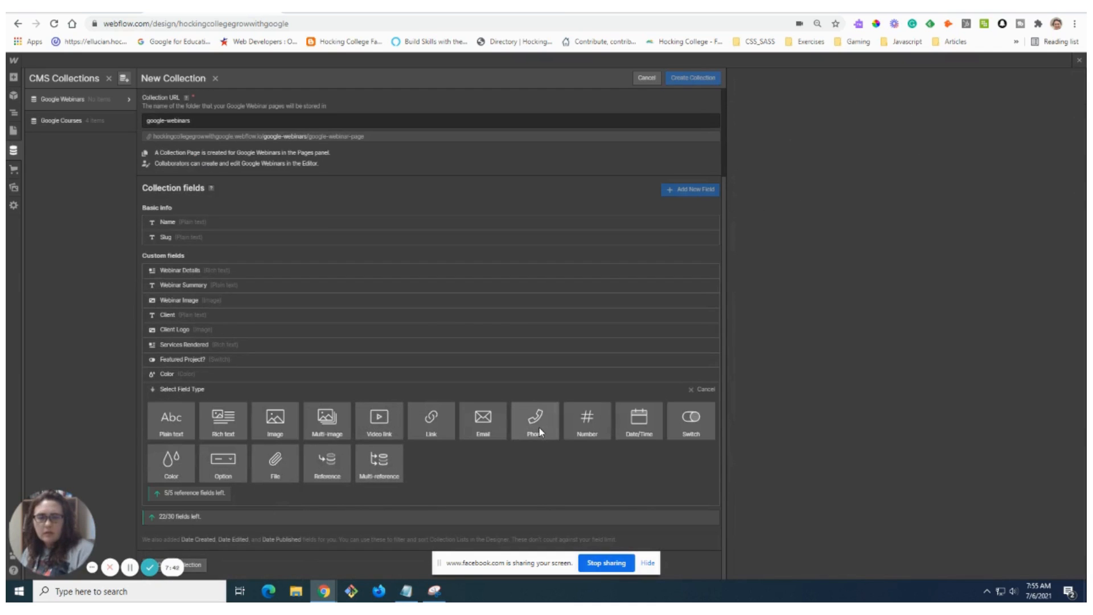
click(630, 429)
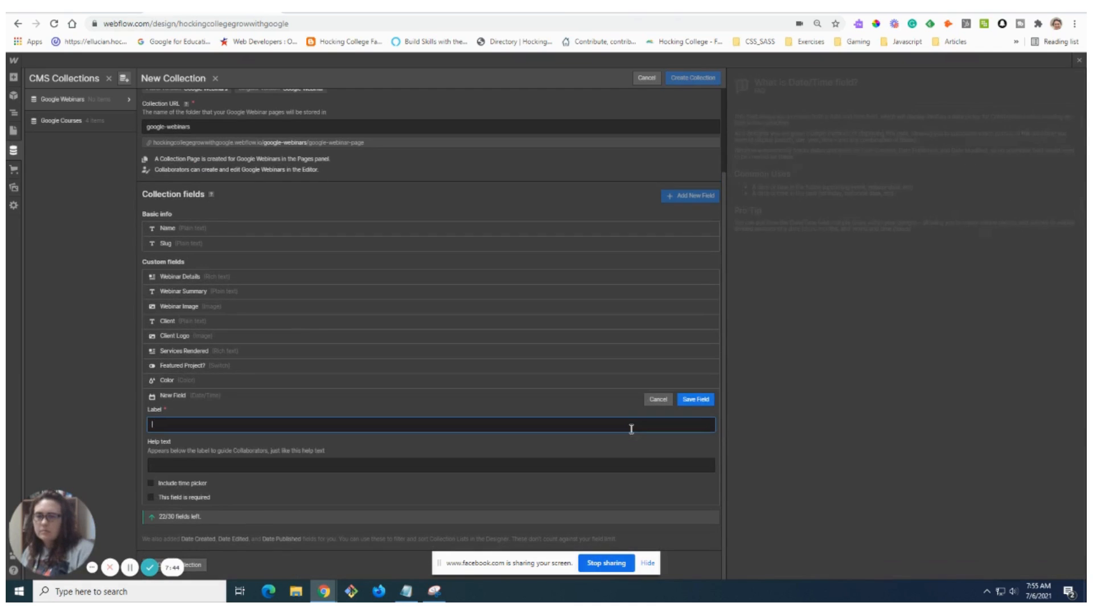
text(Dat)
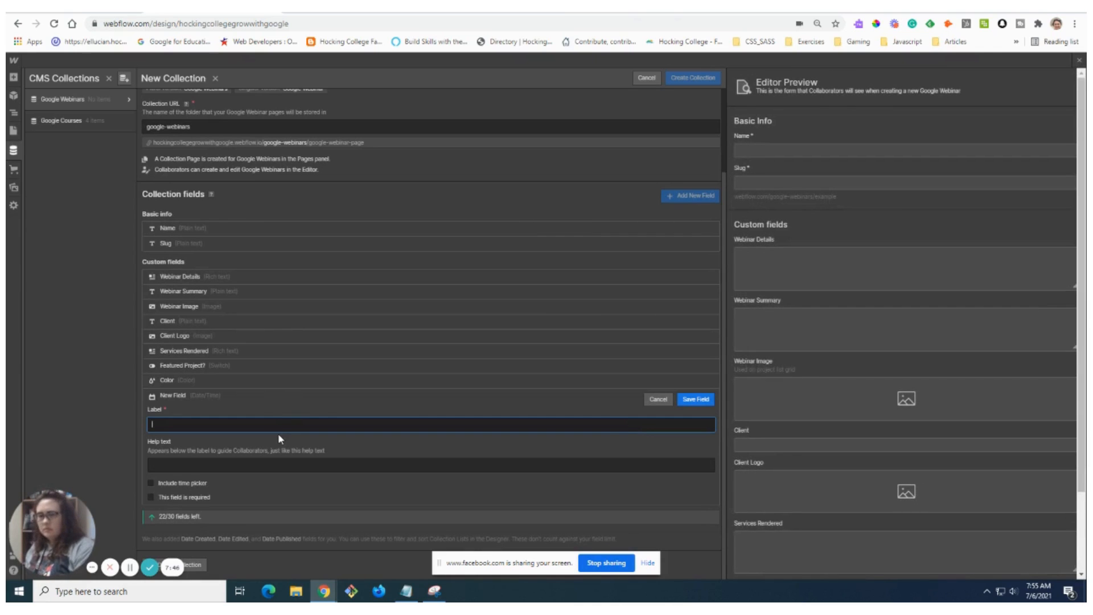
text(e)
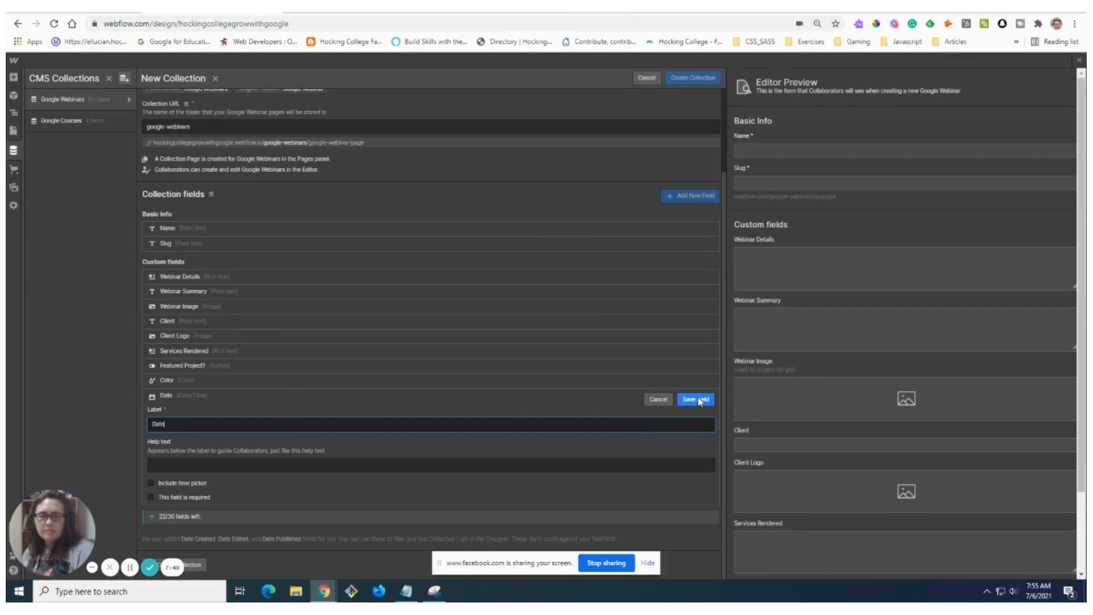
text( of Webinar)
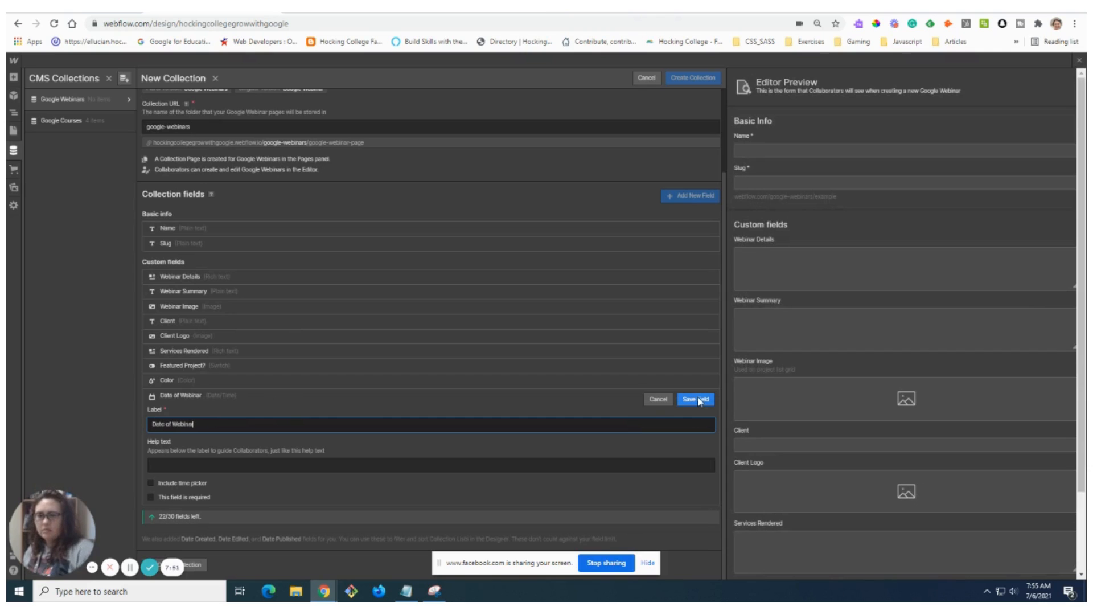
click(699, 400)
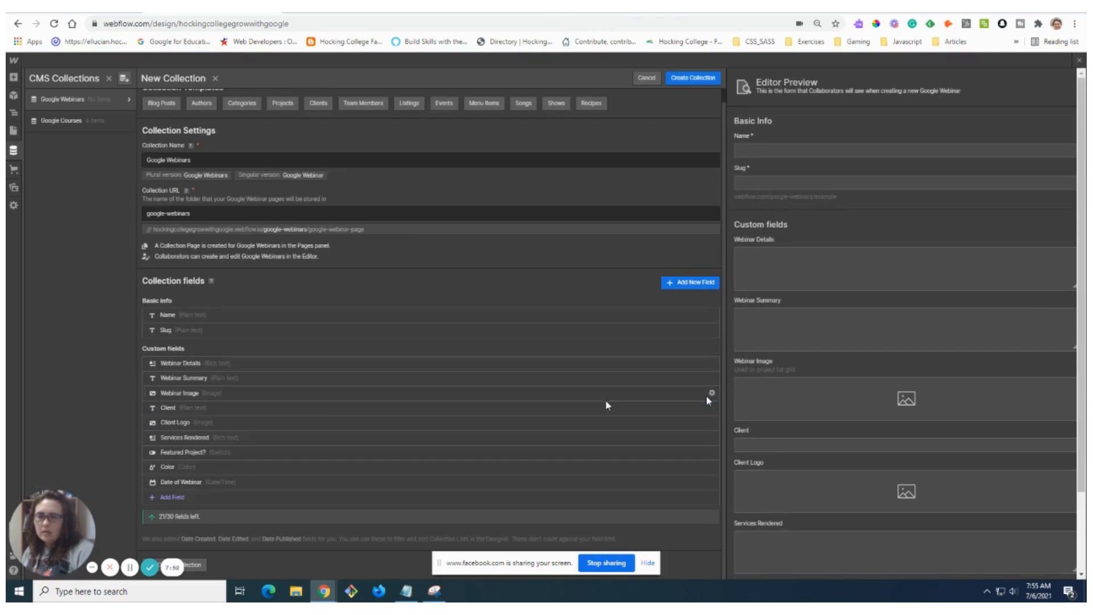
- Add a Switch field labelled "Webinar already complete?" with the help text "Has the webinar already been completed?" and save it
click(170, 497)
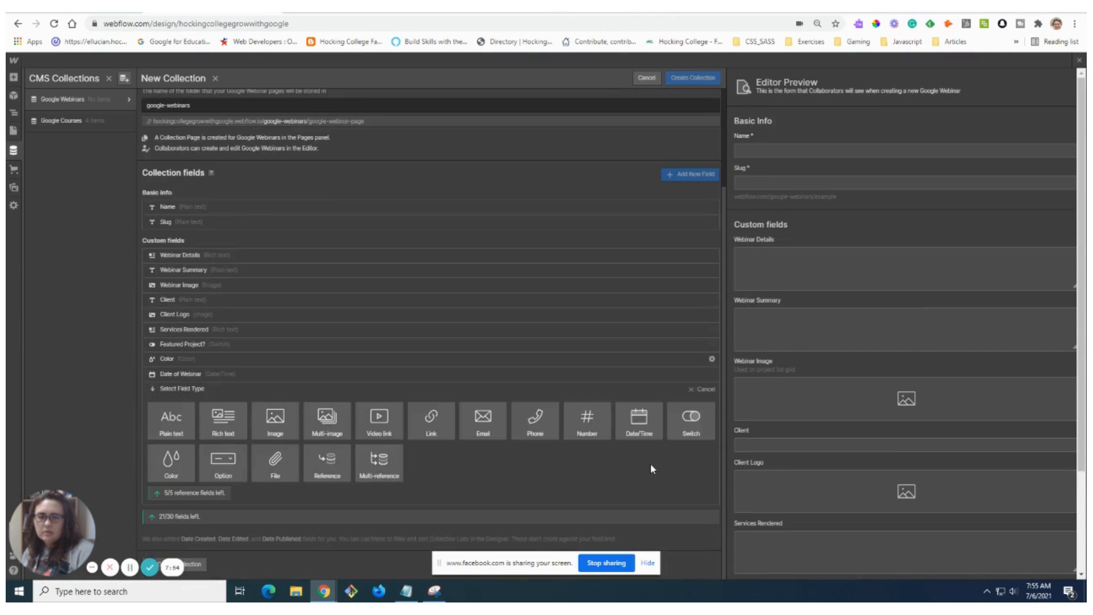
click(694, 420)
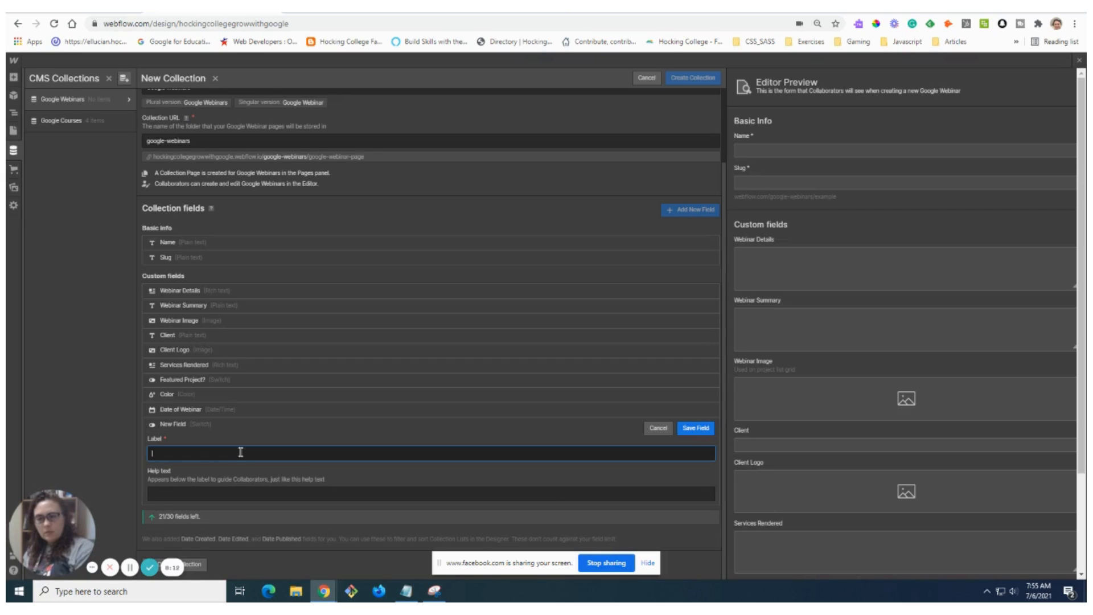
text(Webinar)
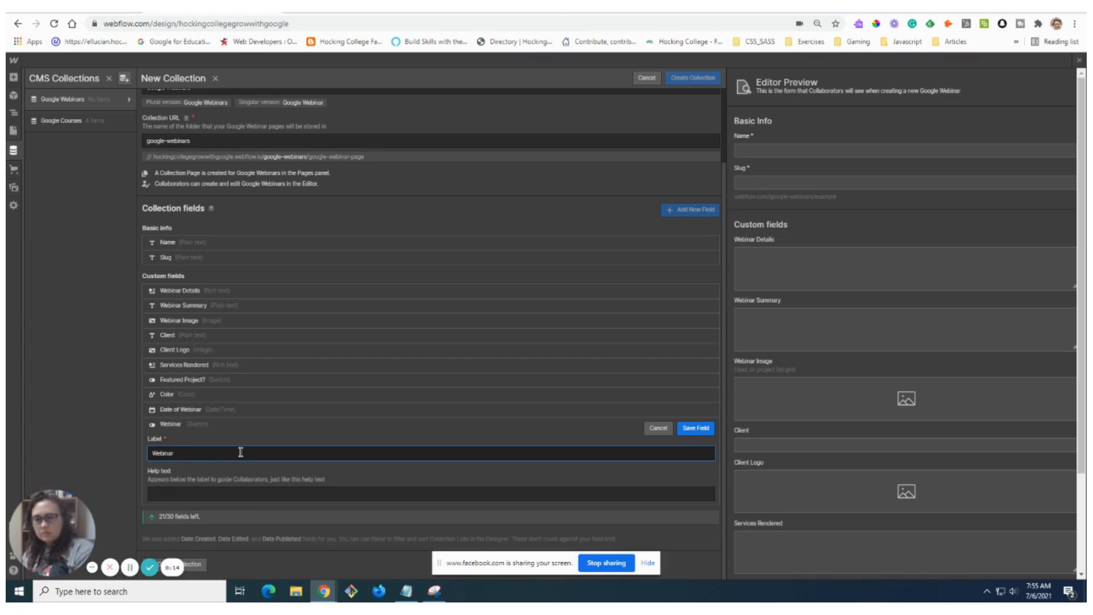
text( already c)
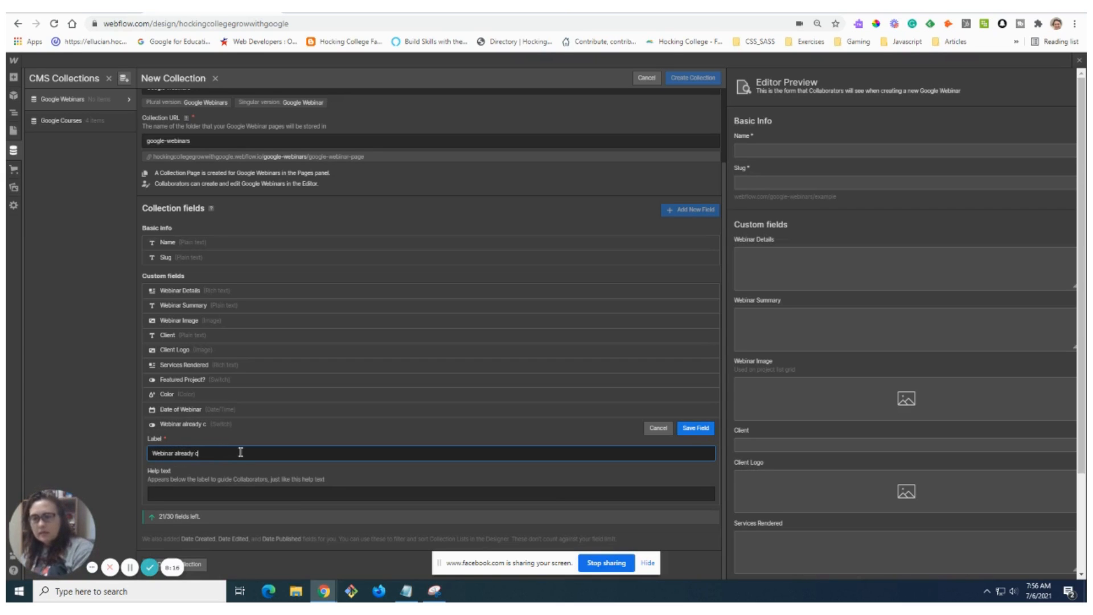
text(omplete?)
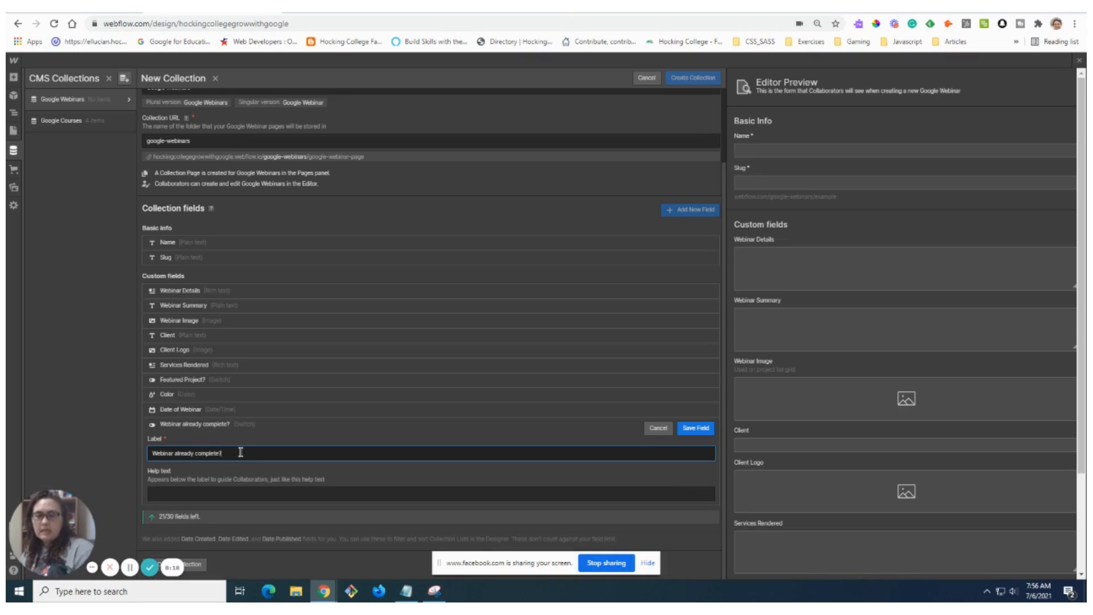
click(206, 493)
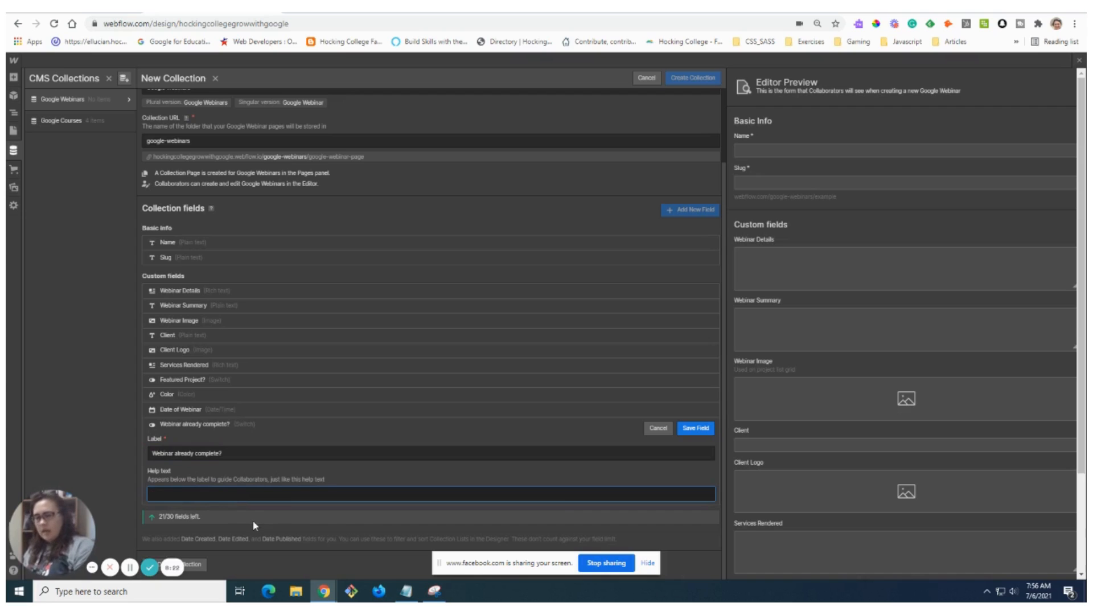
text(Has the web)
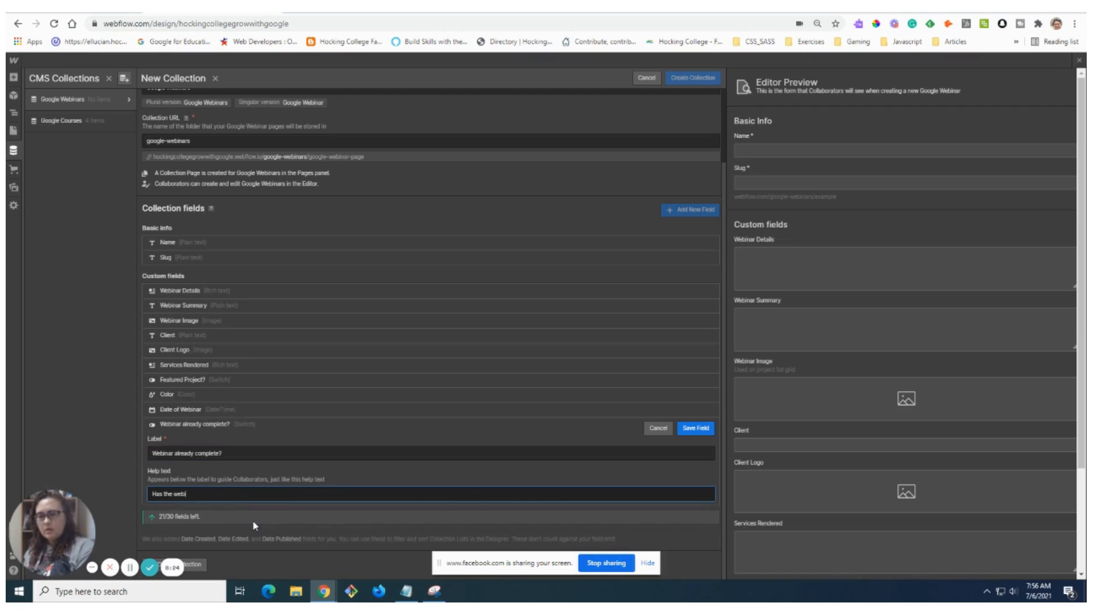
text(inar already been completed?)
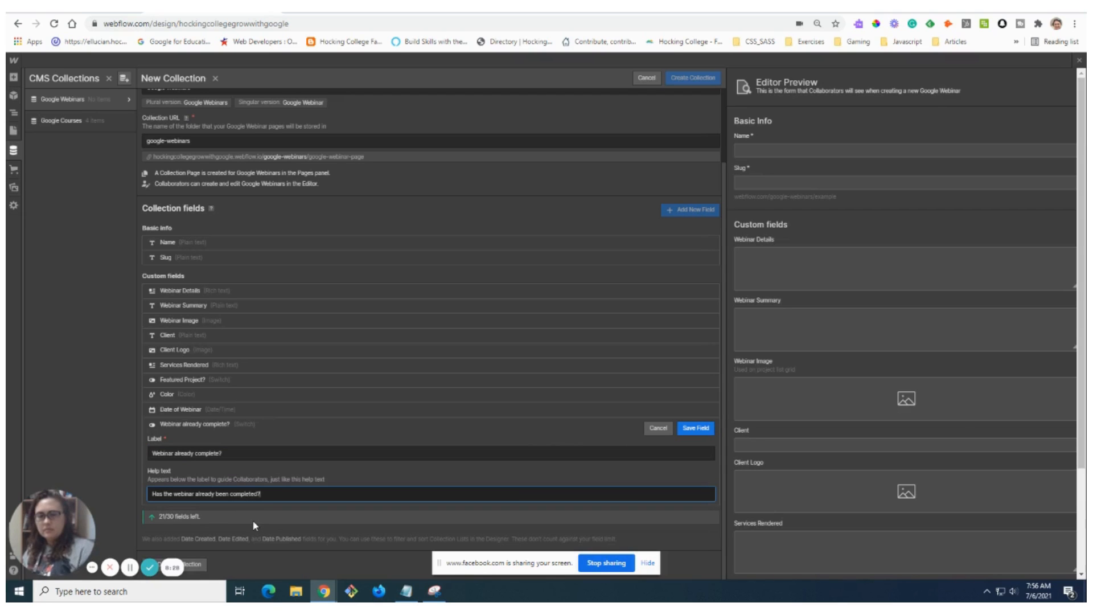
click(695, 428)
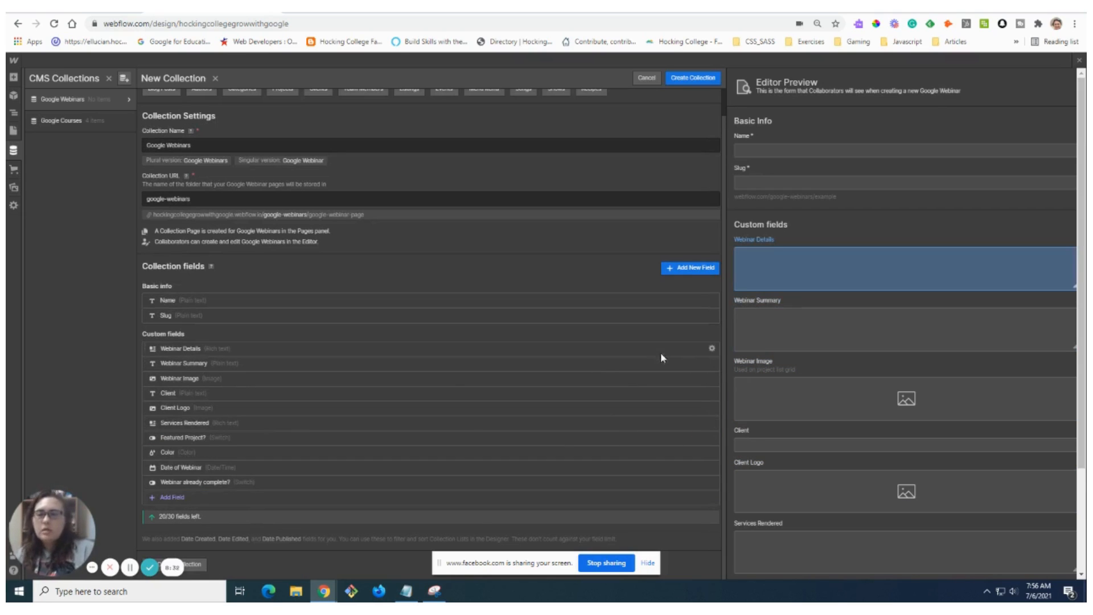
- Create the Google Webinars collection and open the form for a new Google Webinar item to view its fields
click(701, 79)
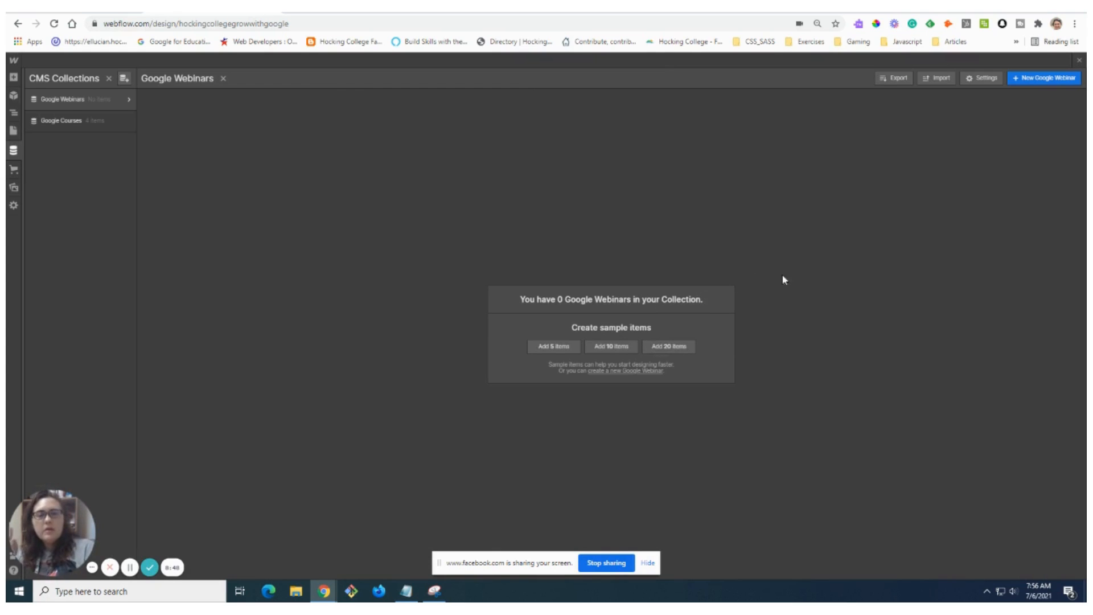
click(1034, 82)
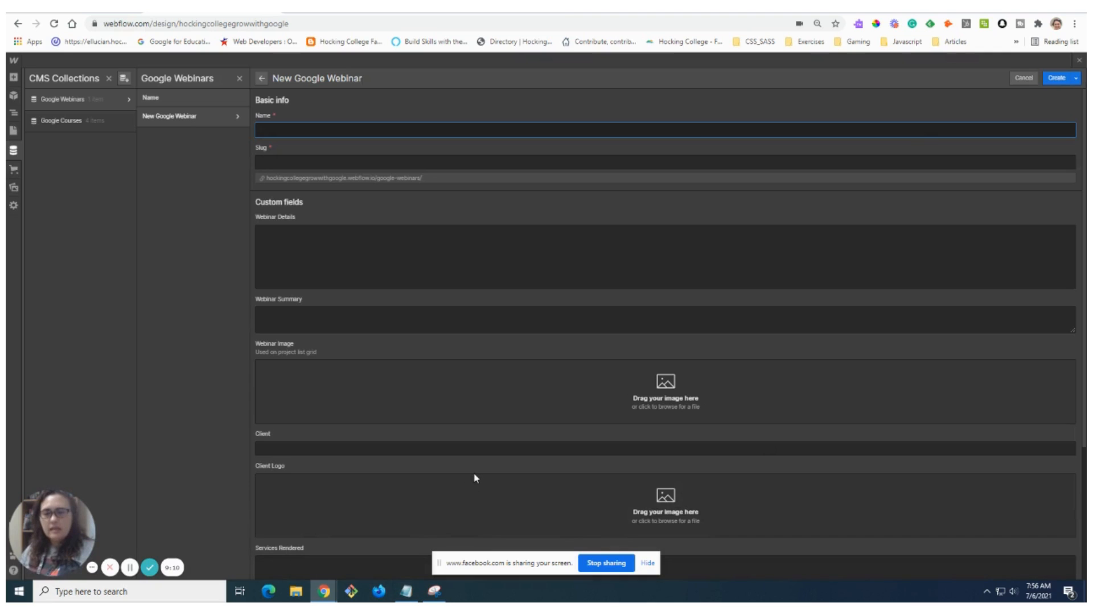
scroll(484, 469, down, 3)
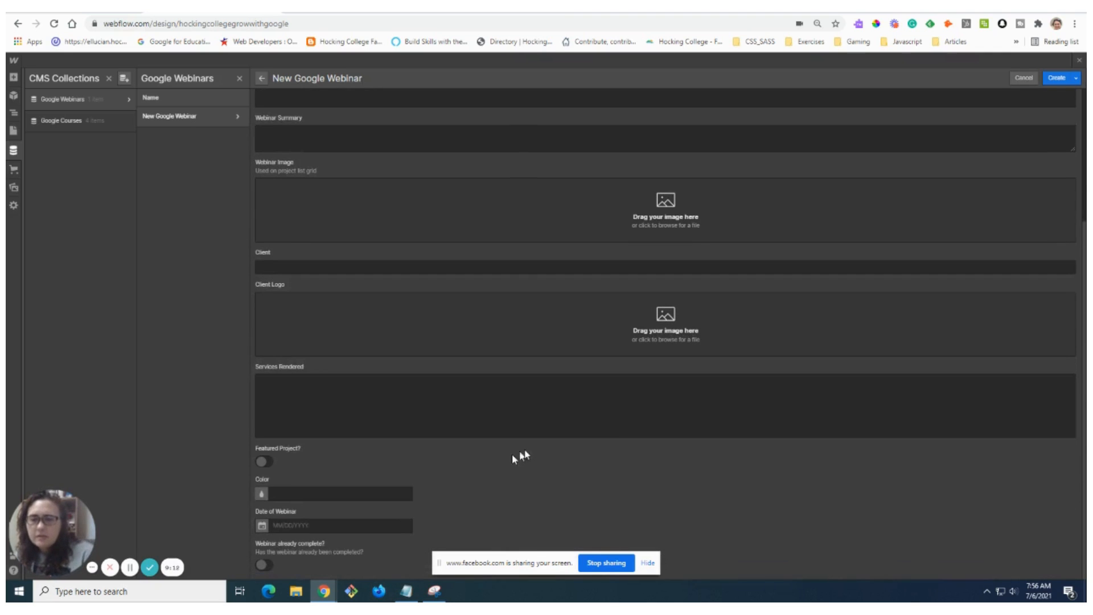
- Leave the unsaved new webinar item and open the settings of the Google Webinars collection
scroll(524, 450, up, 3)
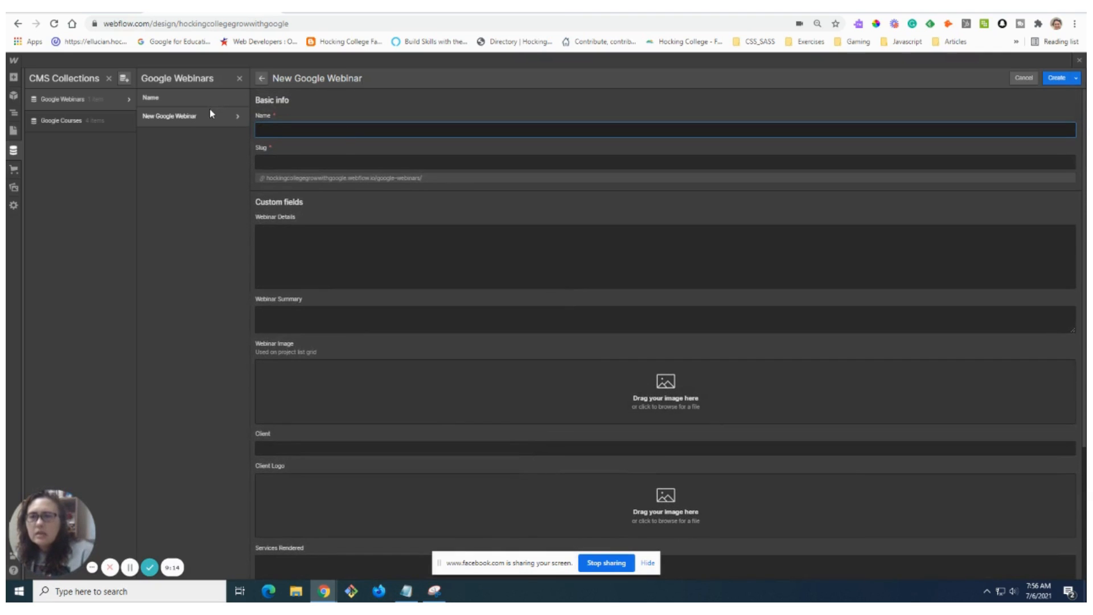
click(266, 79)
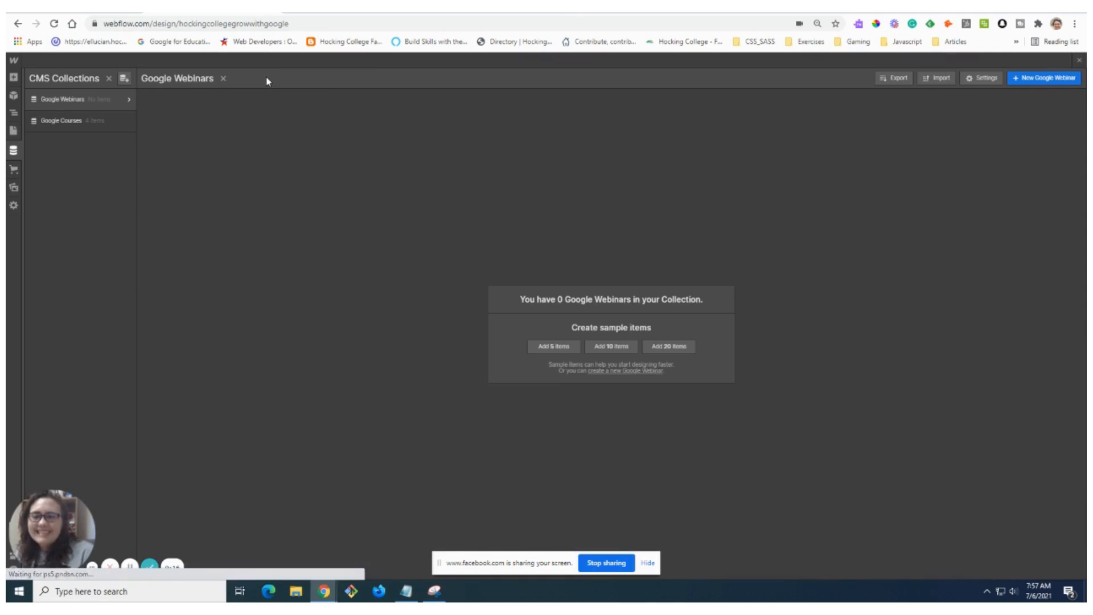
click(83, 101)
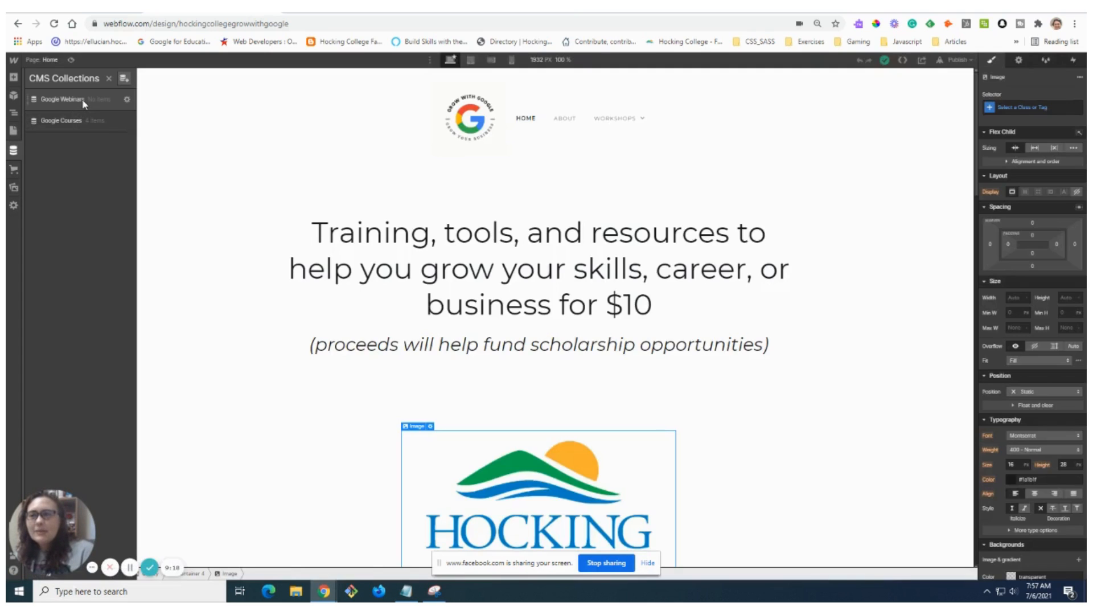
click(84, 102)
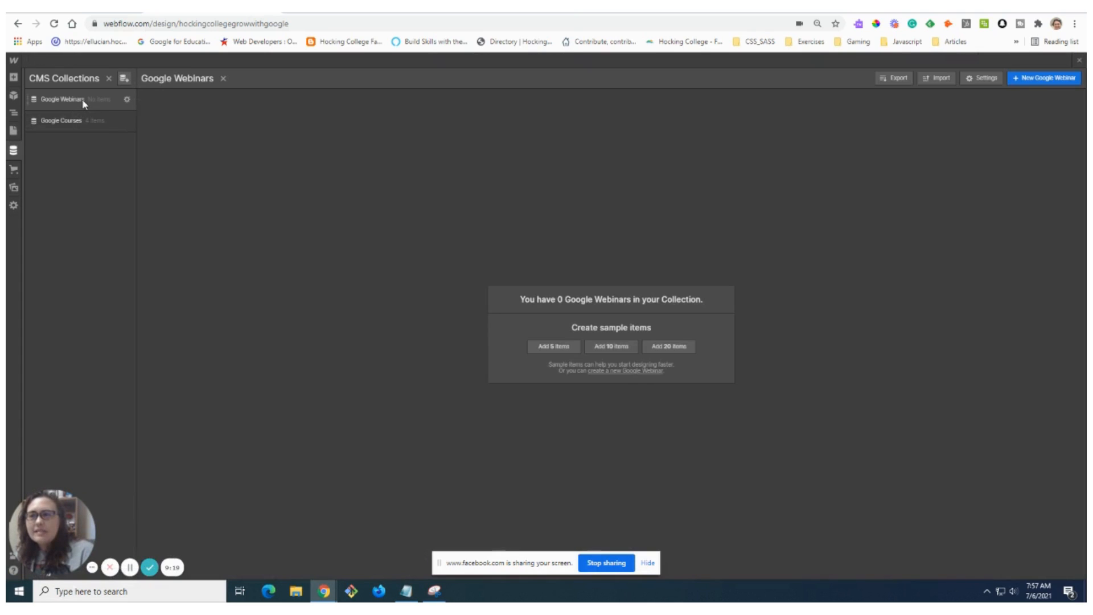
click(127, 100)
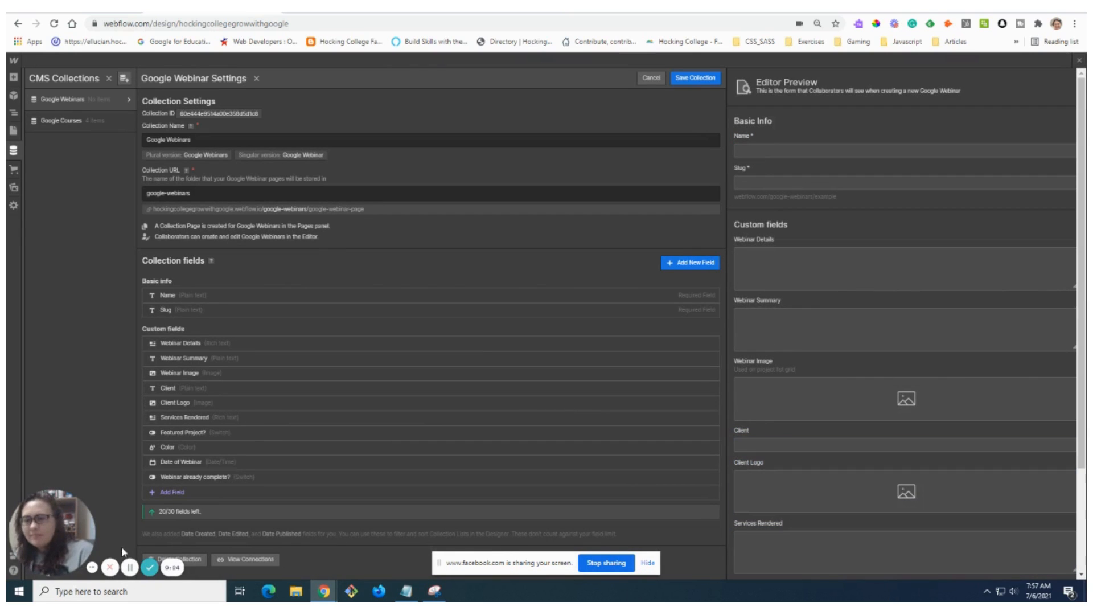
- Add a Link field labelled "Link to webinar" with the help text "Link to recording of the webinar" and save the field
click(171, 492)
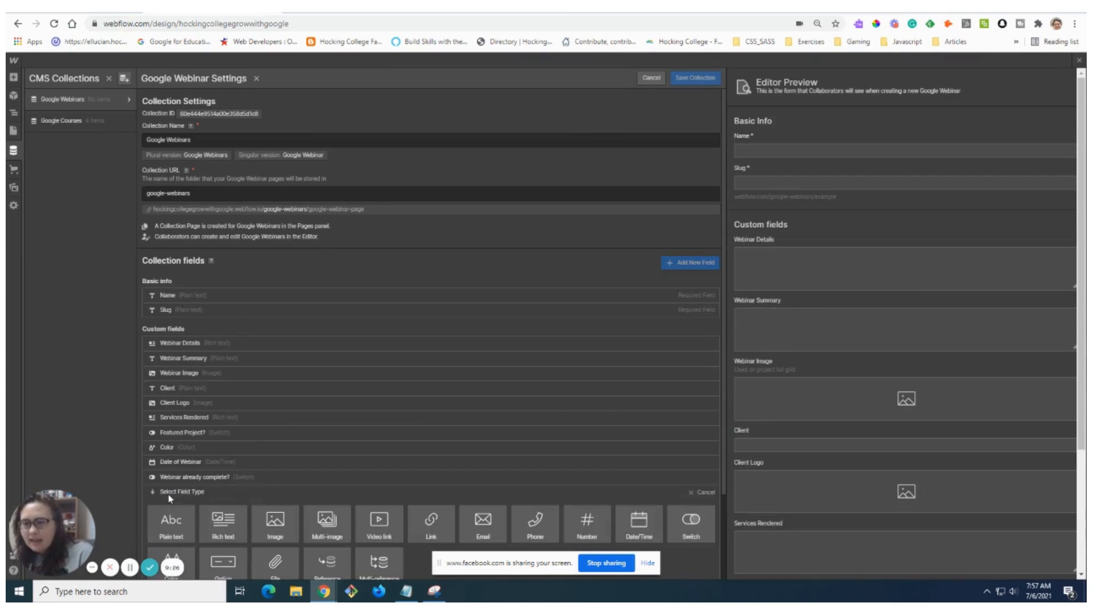
click(421, 428)
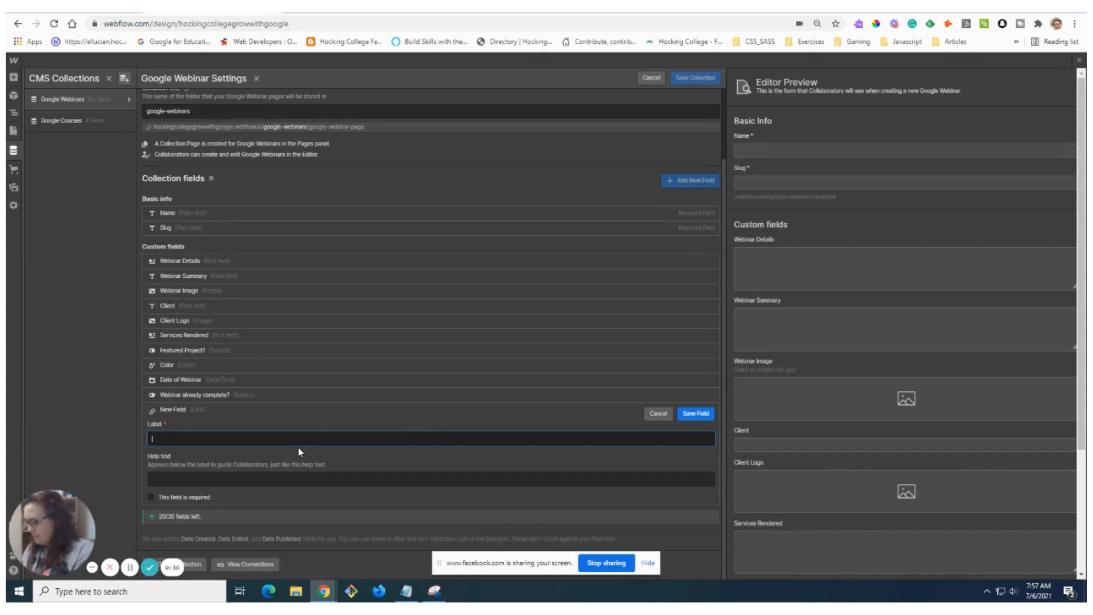
text(Link)
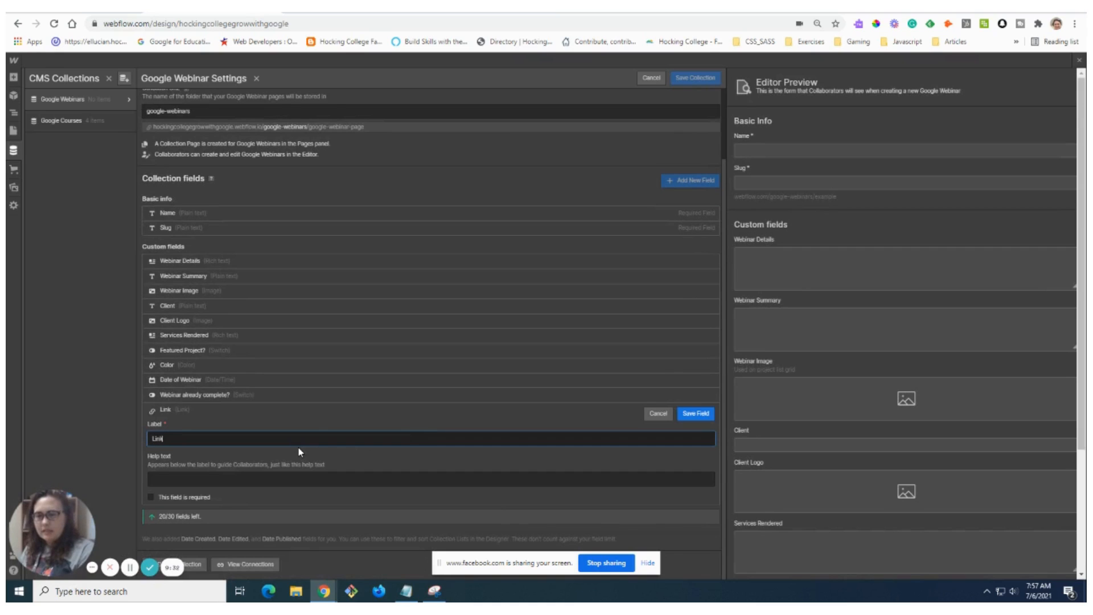
text( to webinar)
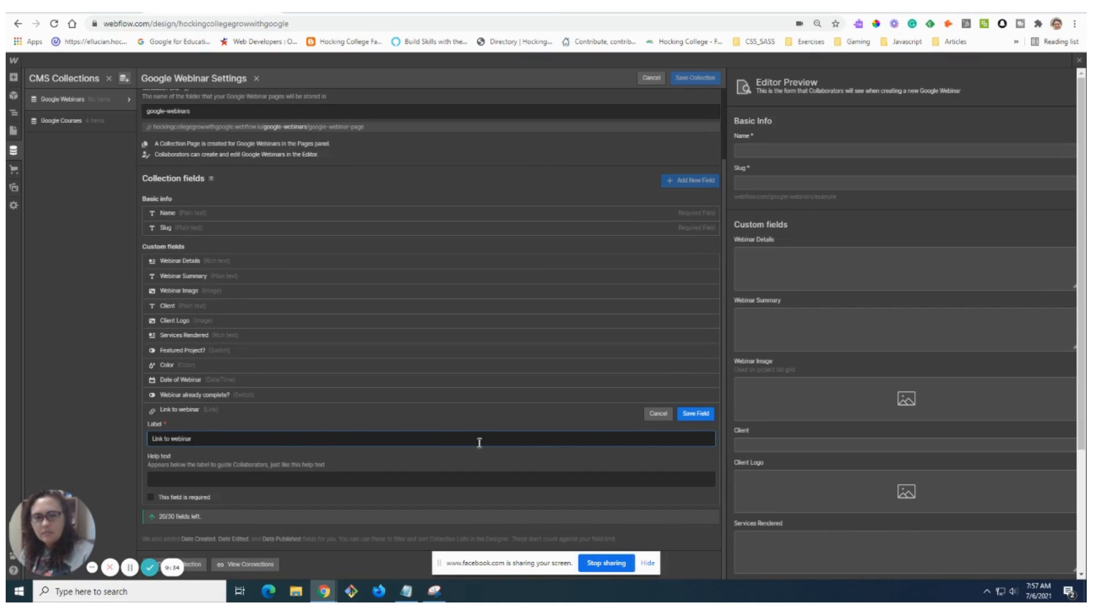
click(501, 481)
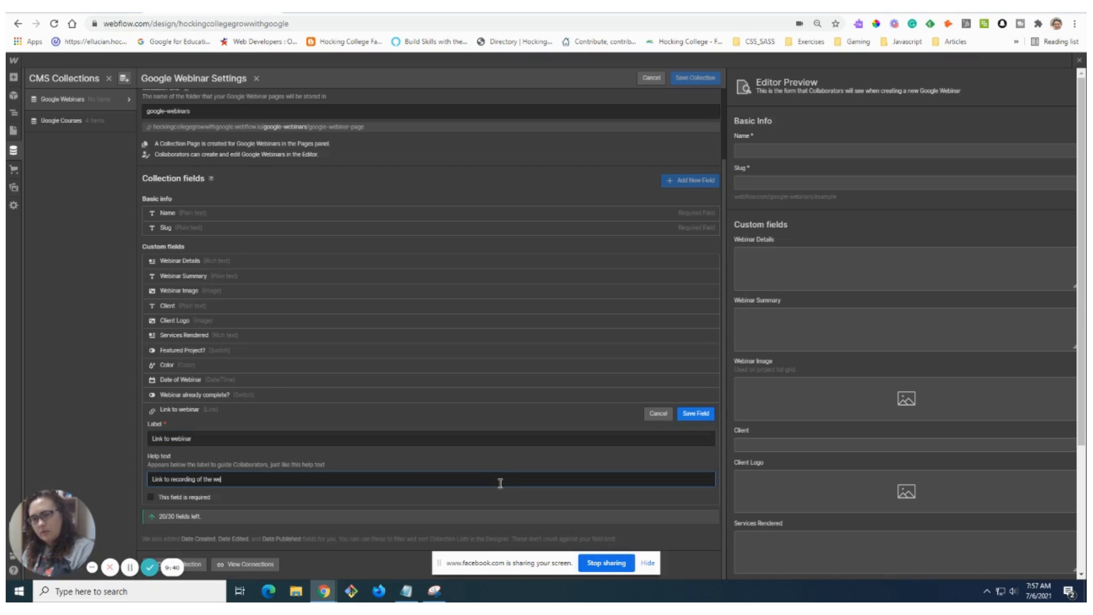
click(695, 413)
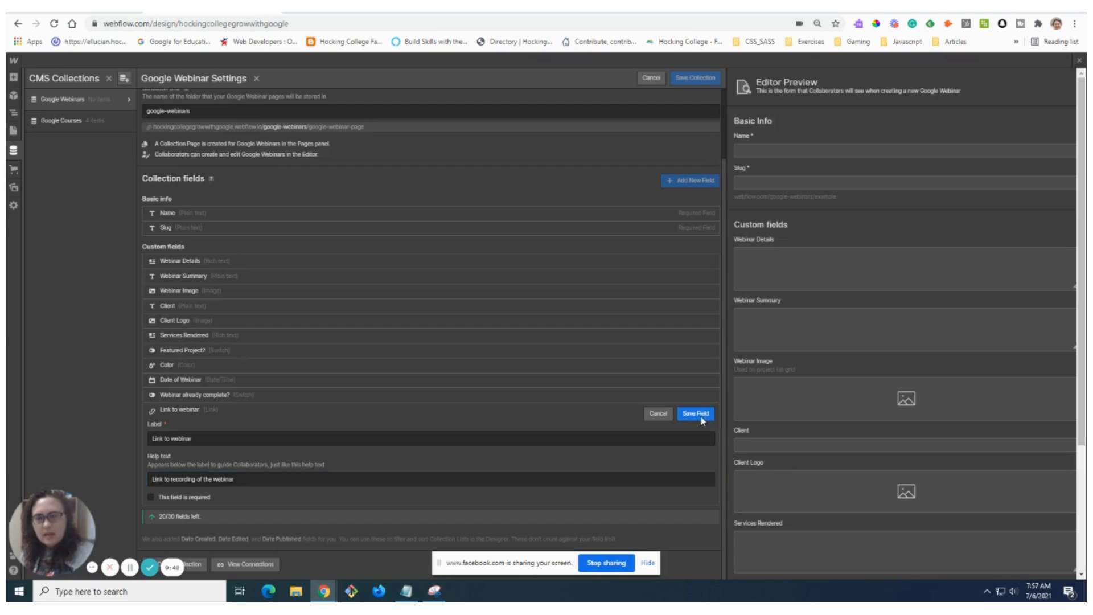
- Add a Link field labelled "Link to register" with the help text "Link to register for the webinar", then save the field and the collection
click(163, 498)
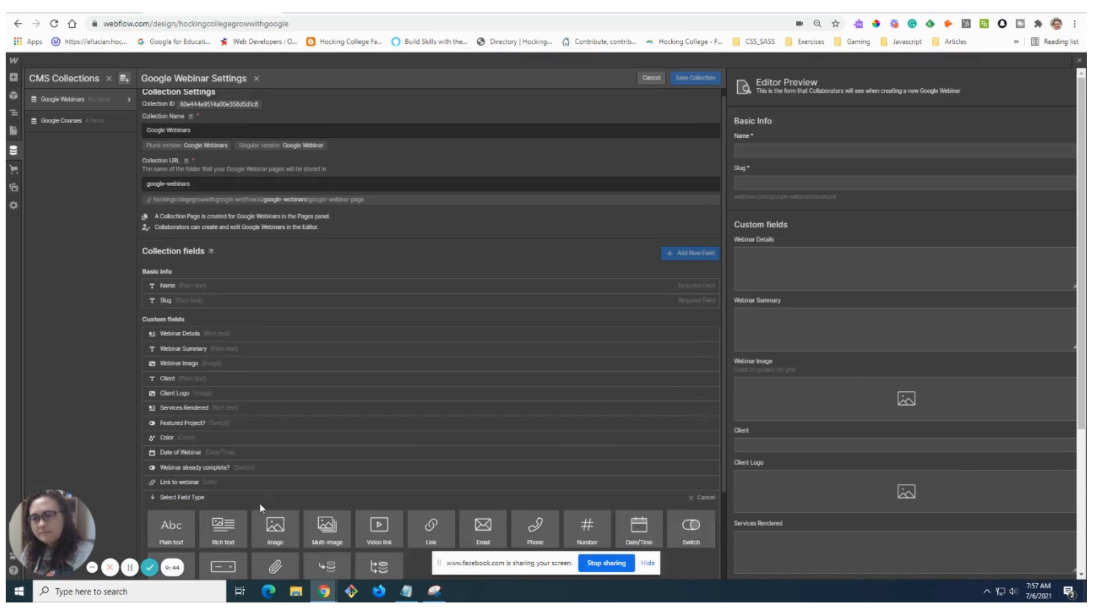
click(432, 527)
text(Li)
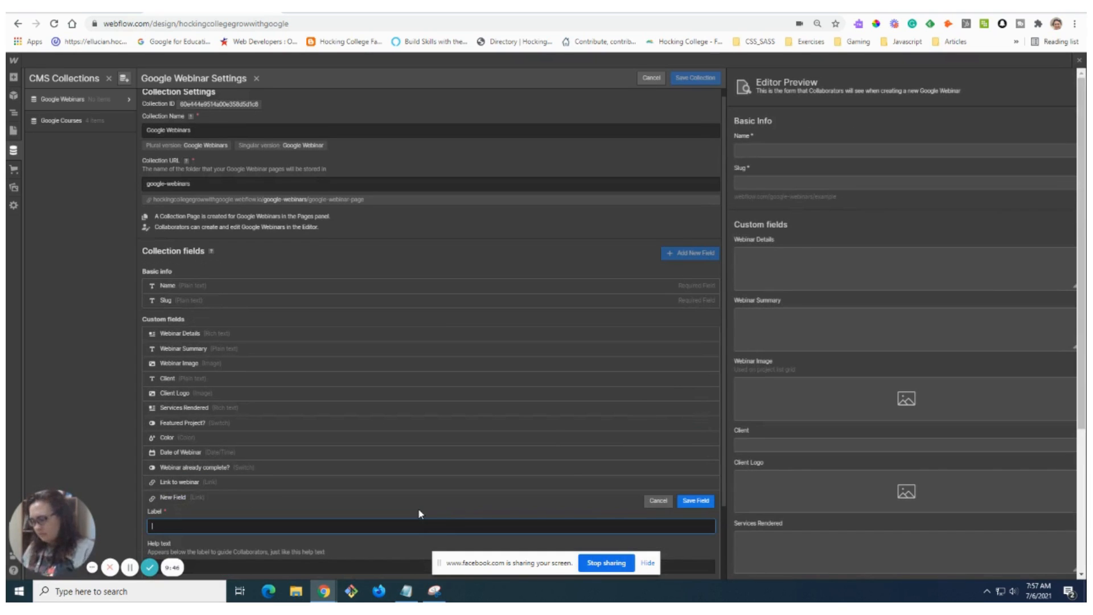
text(nk to register)
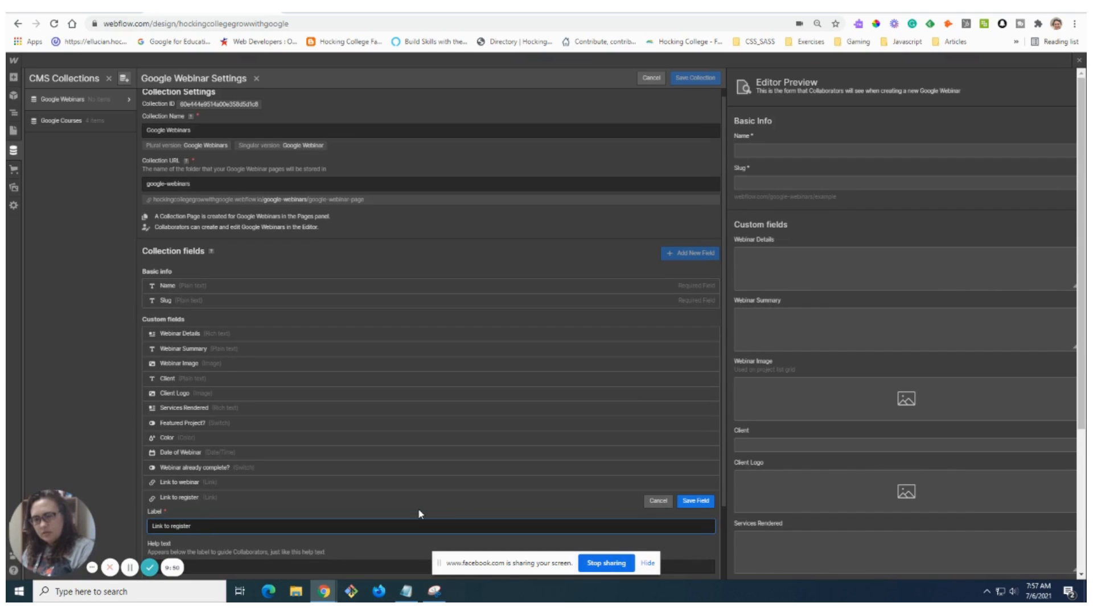
scroll(418, 512, down, 2)
click(248, 481)
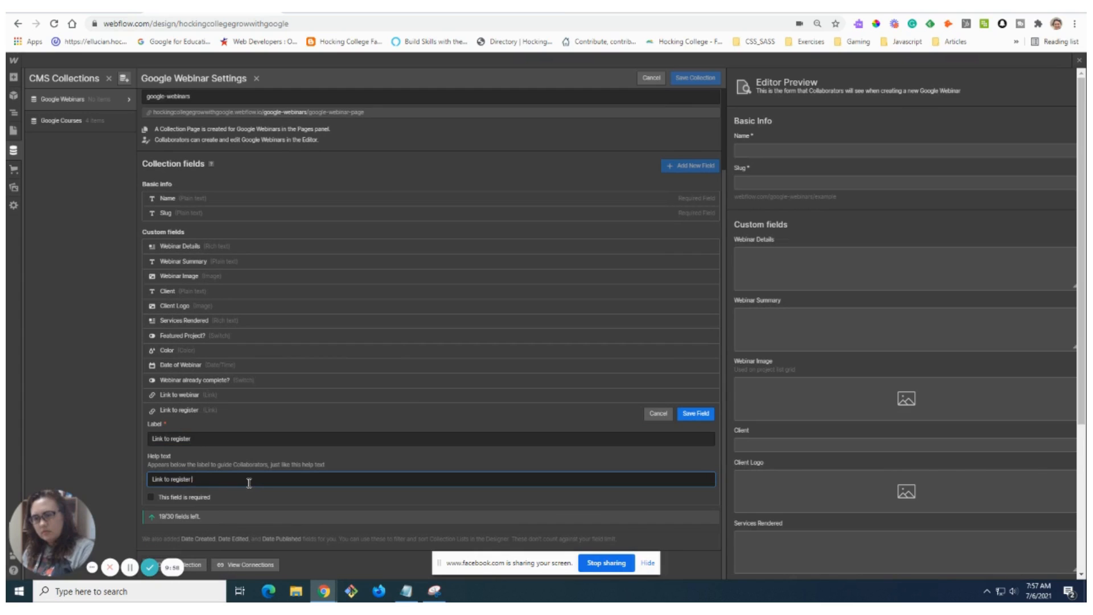
text(e webinar)
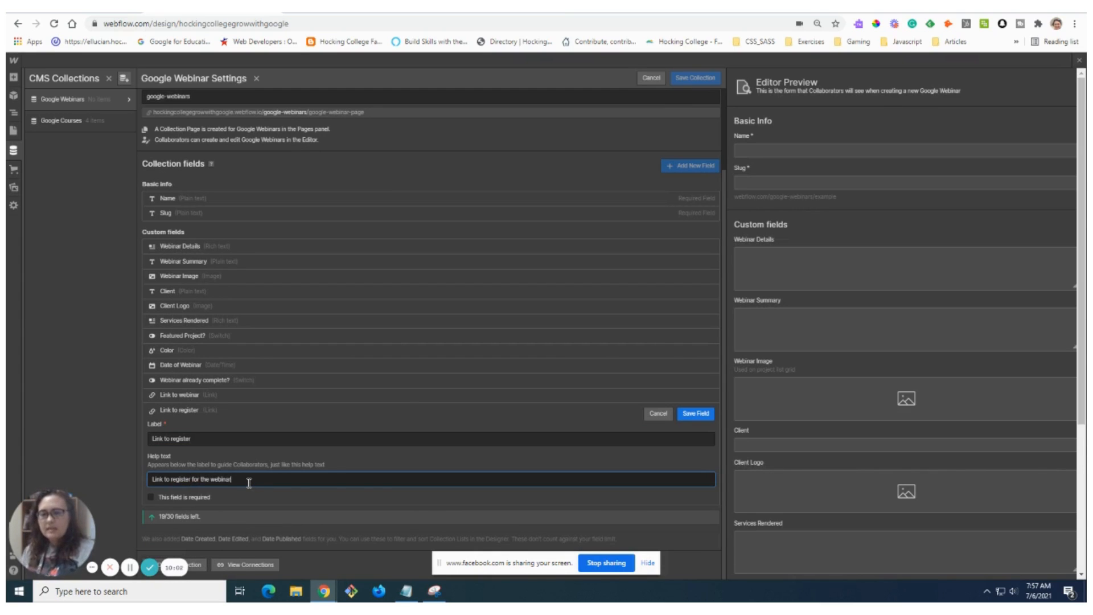
click(693, 419)
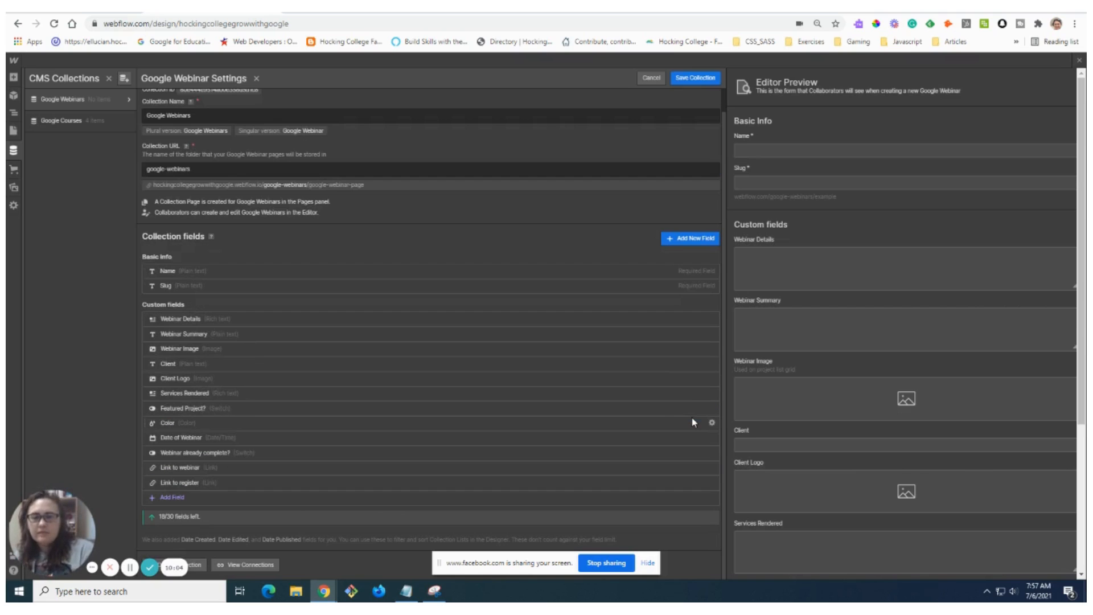
click(699, 78)
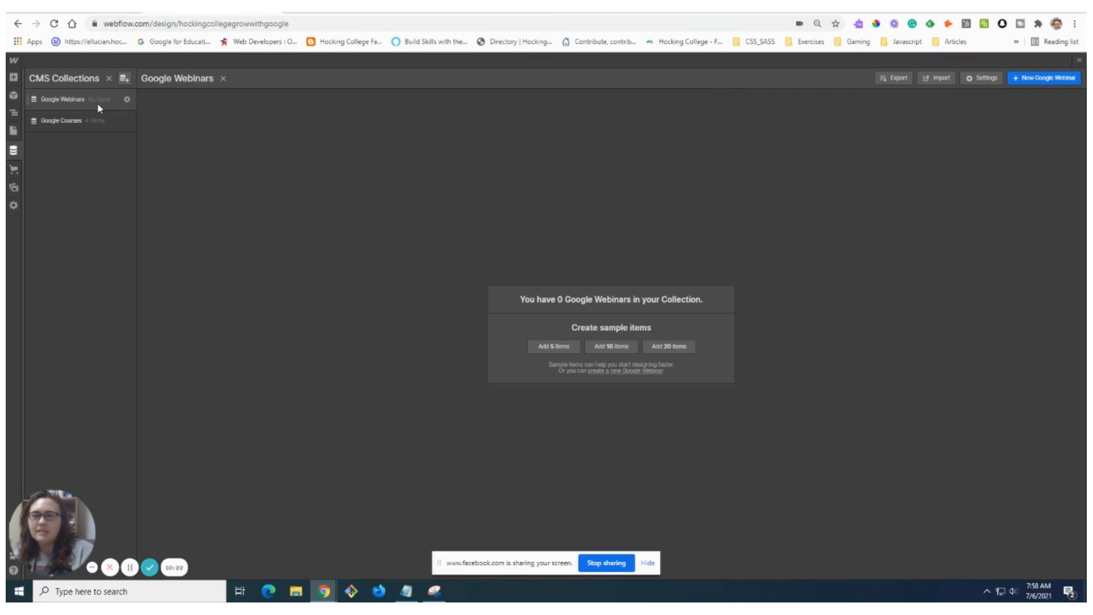
- Start a new Google Webinar item and name it "Free Workshops for Job Seekers!", copying the title from the Notepad notes
click(1036, 79)
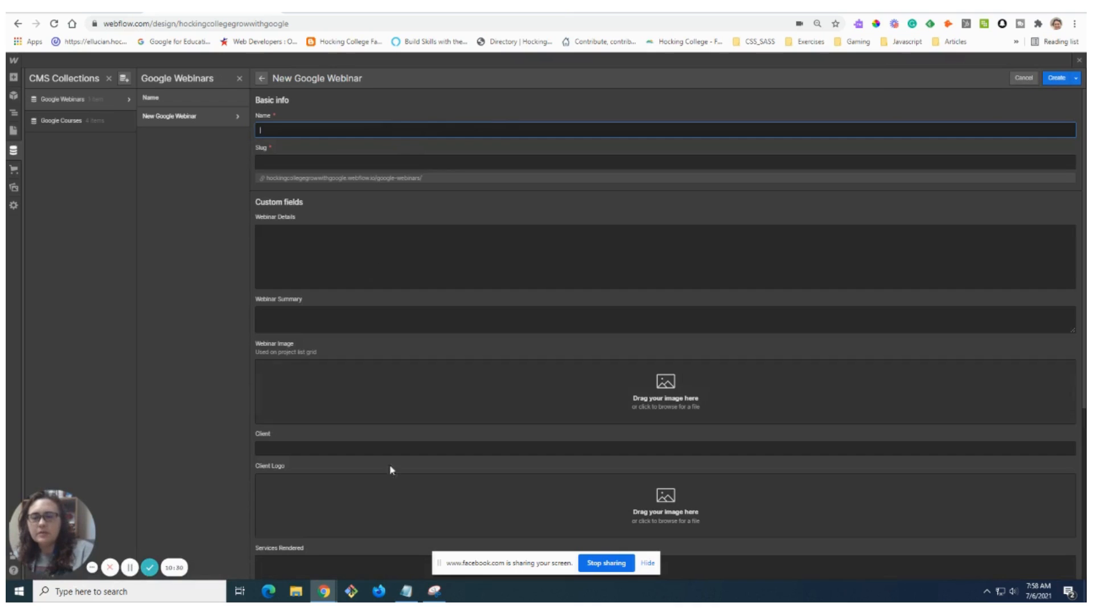
click(406, 591)
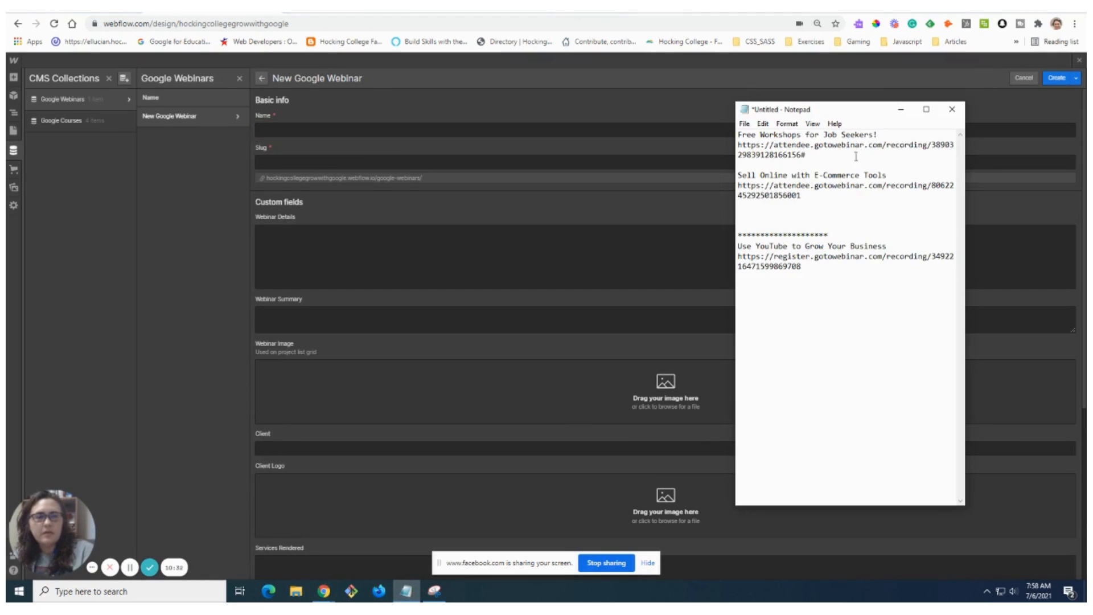
drag(881, 135, 739, 137)
right_click(742, 137)
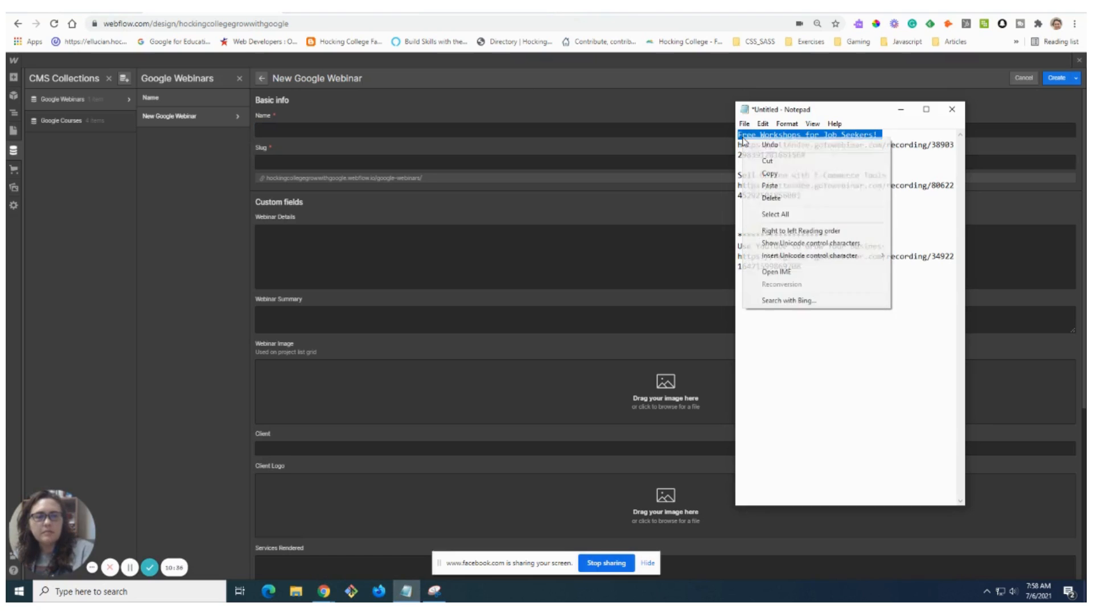
click(779, 174)
click(476, 128)
right_click(475, 128)
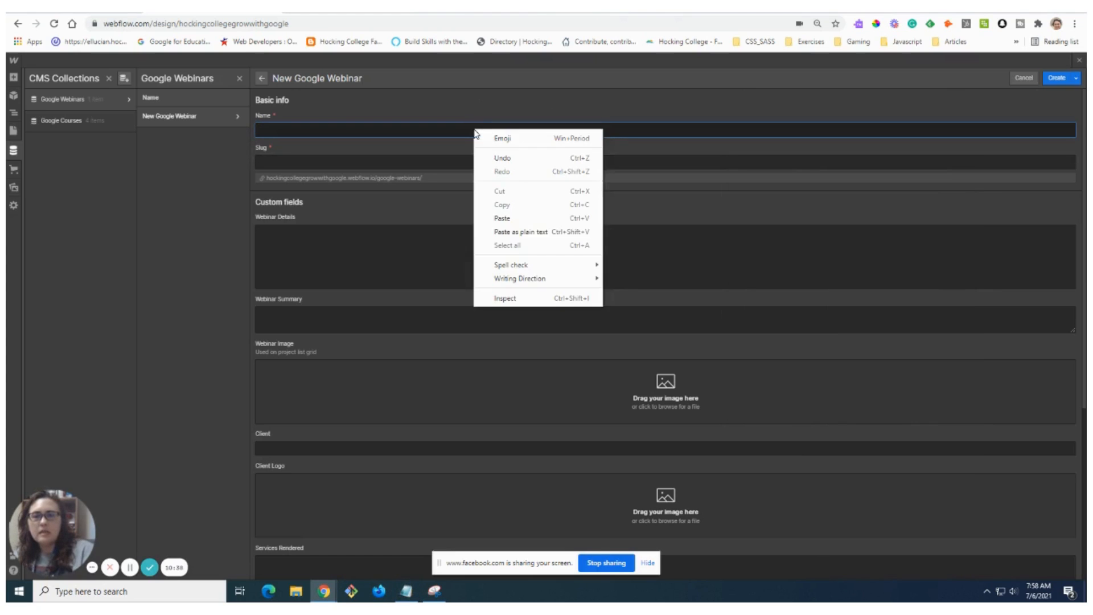
click(526, 219)
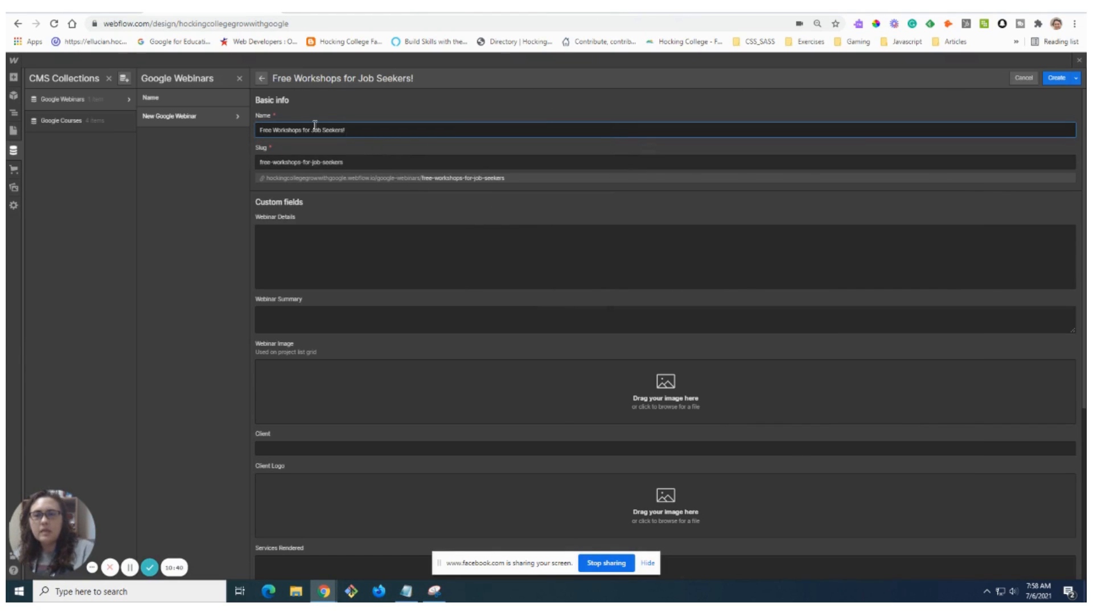
- Review the new webinar item's name, its slug and the resulting page URL
drag(366, 130, 292, 130)
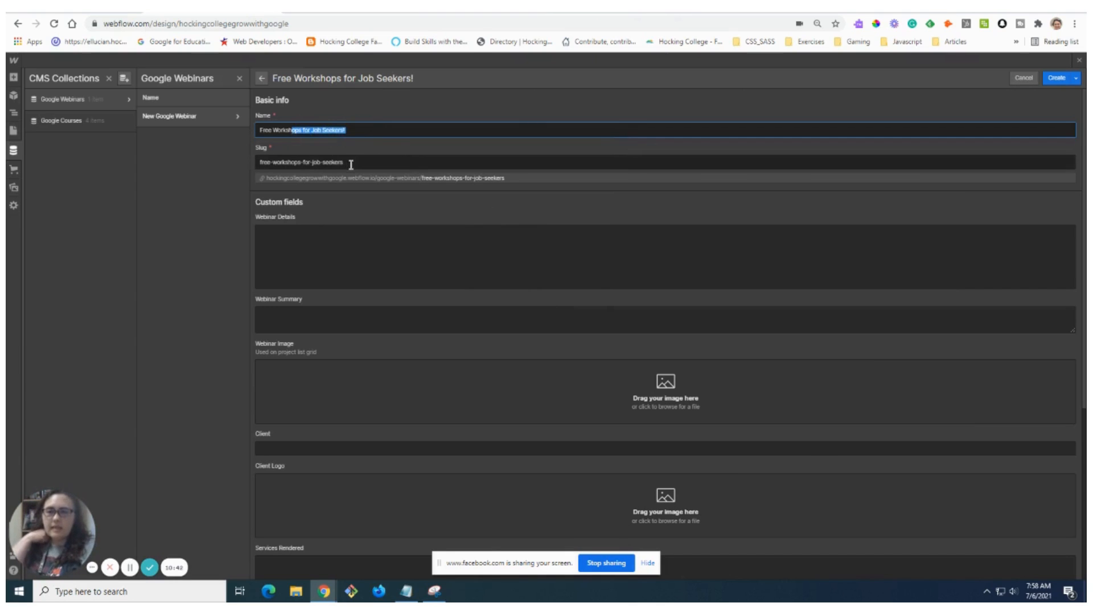
click(350, 163)
drag(350, 164, 257, 162)
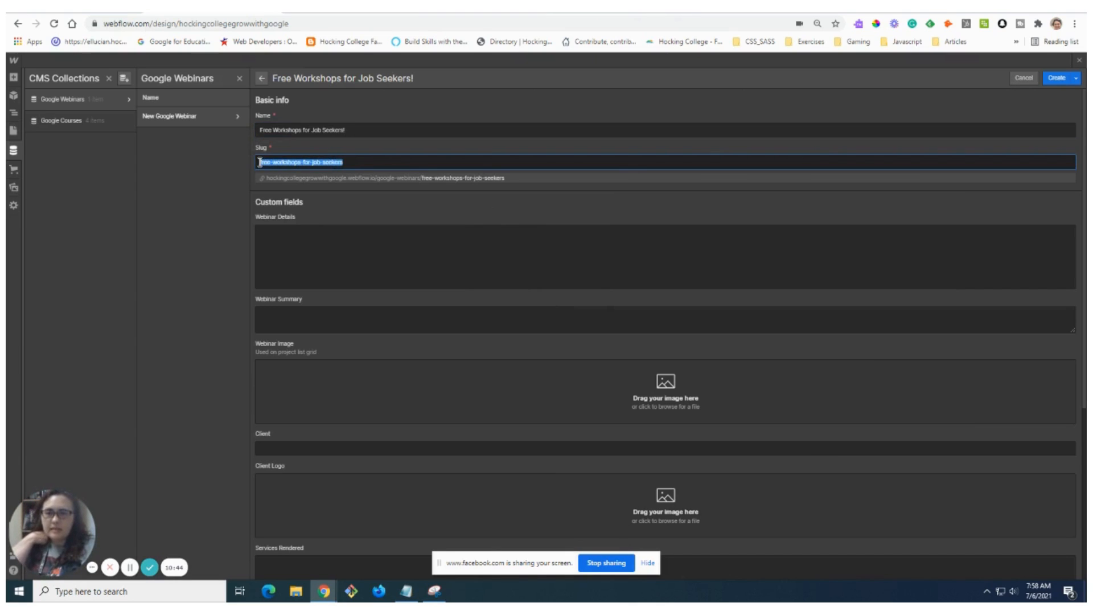
click(360, 161)
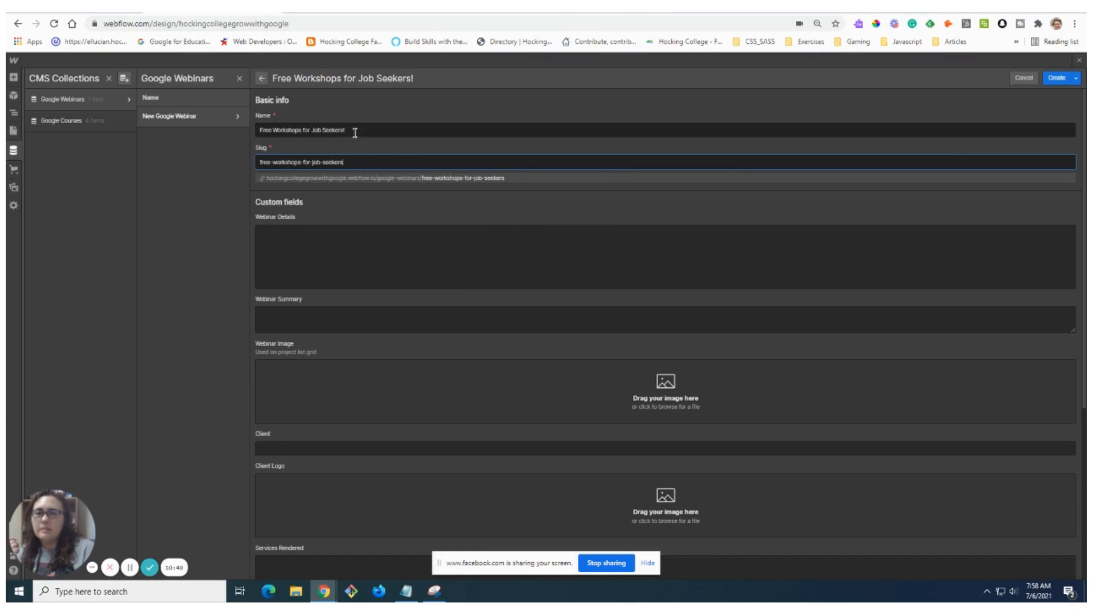
drag(356, 132, 257, 131)
click(348, 161)
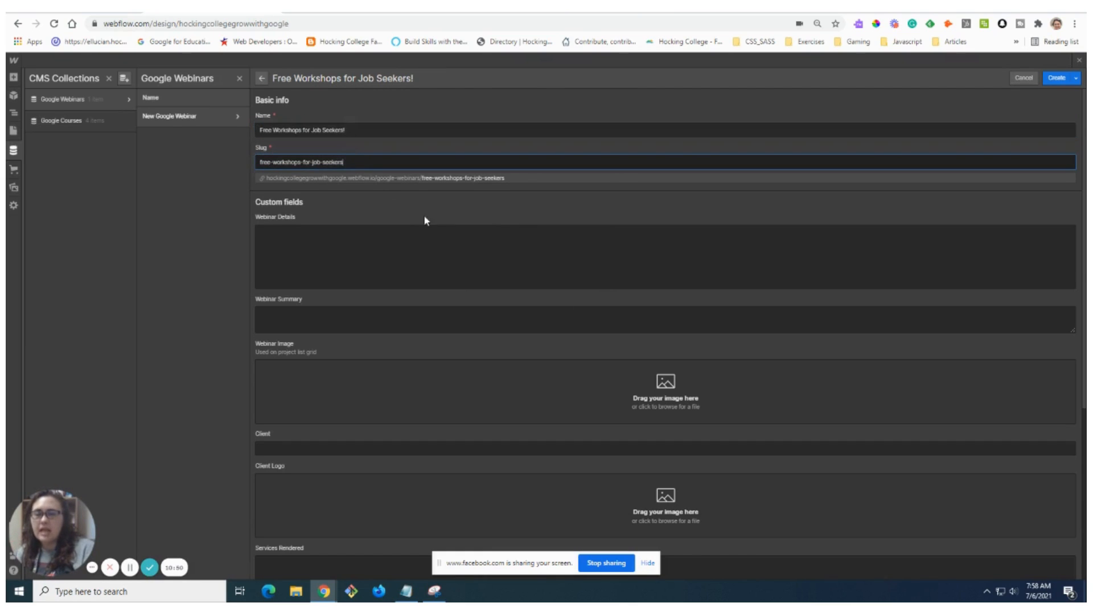
drag(517, 178, 269, 182)
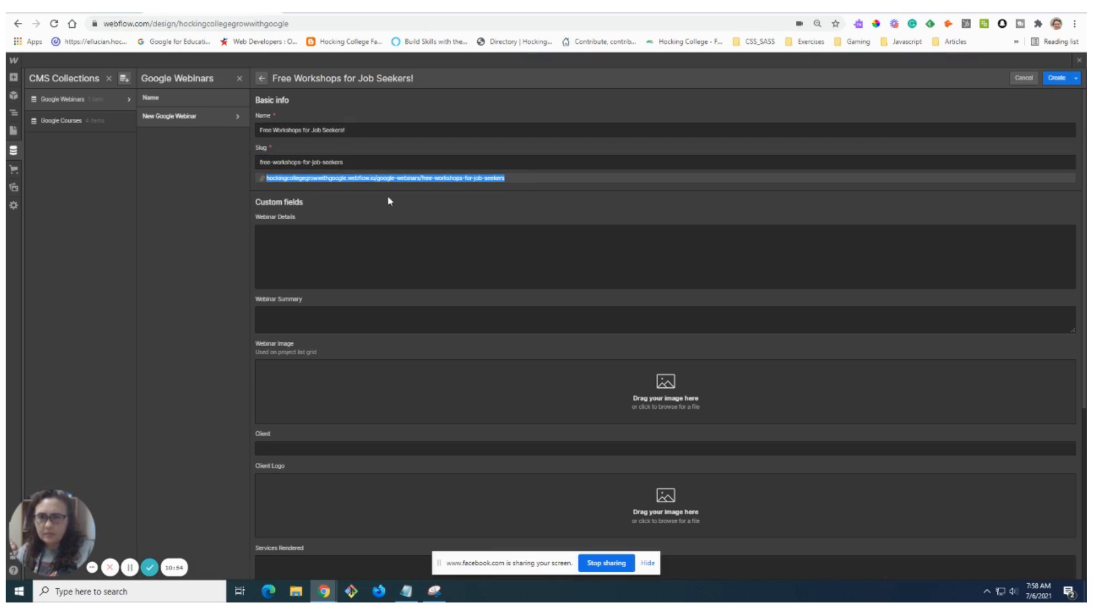
click(354, 262)
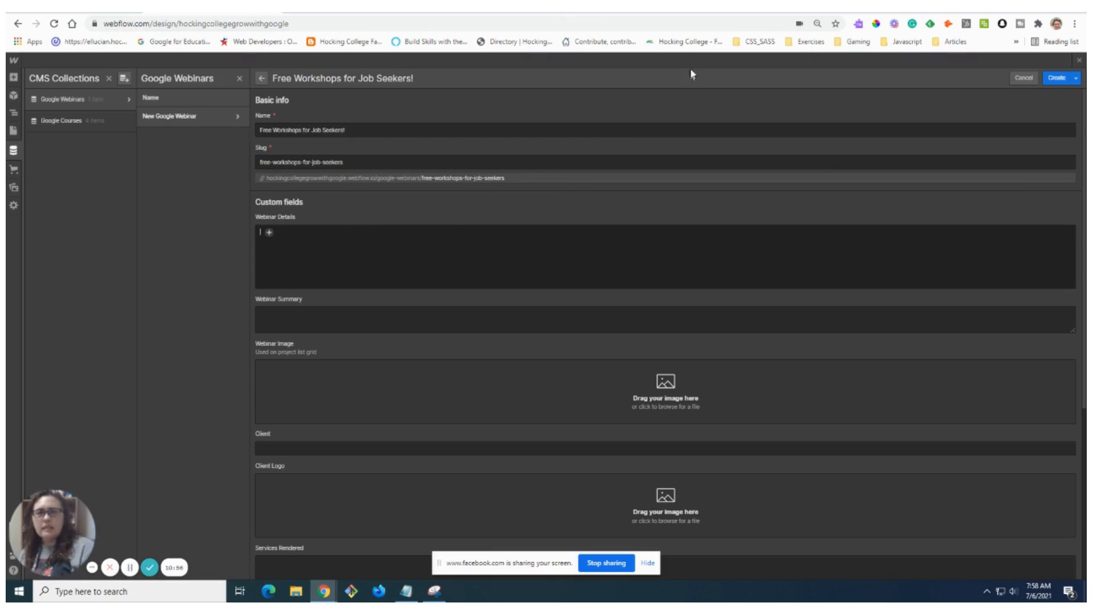
- Copy the recording link for the Job Seekers webinar from Notepad and open it in a new browser tab
click(408, 592)
drag(828, 165, 738, 145)
right_click(754, 151)
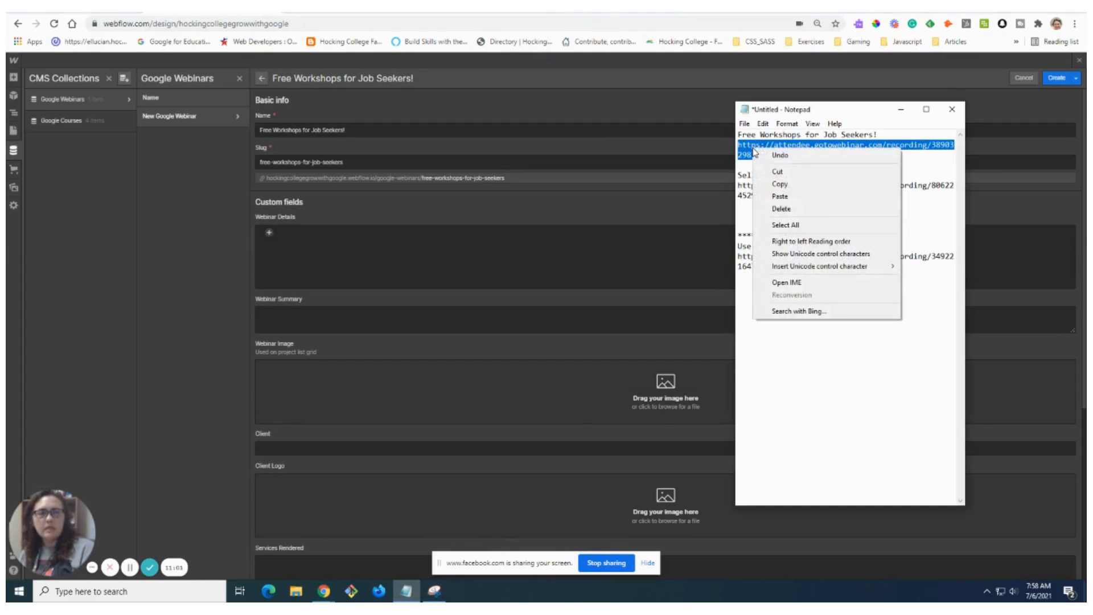
click(804, 184)
click(700, 15)
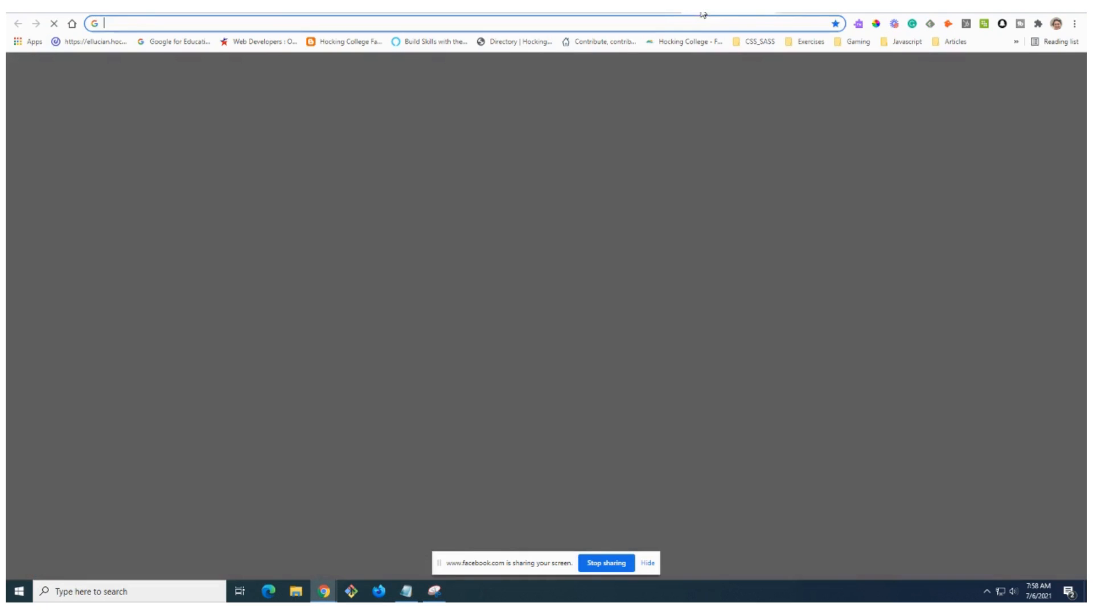
right_click(700, 20)
click(756, 95)
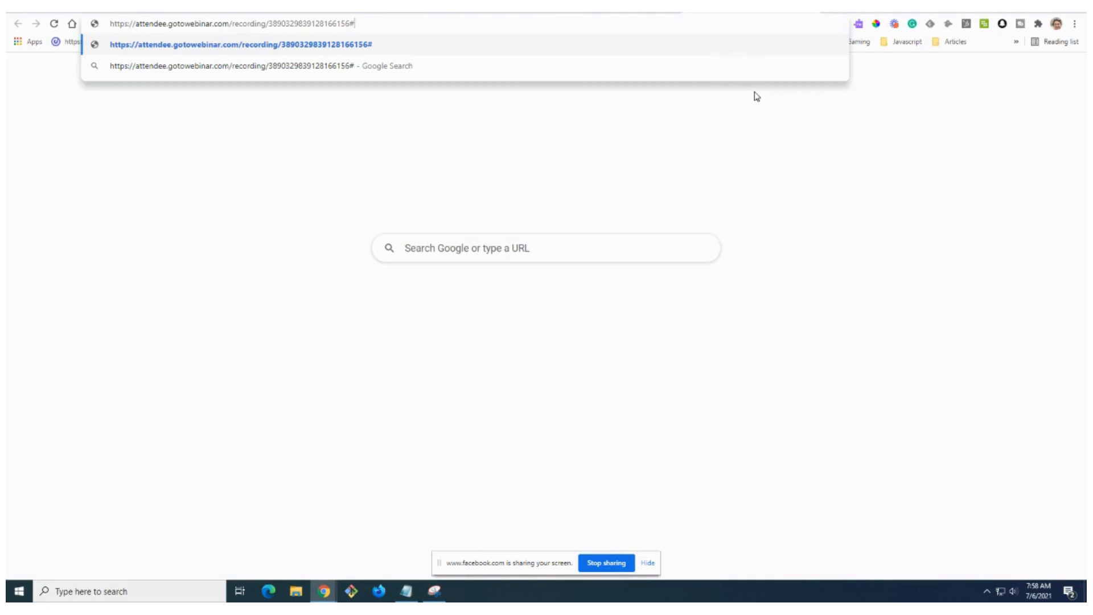
key(Return)
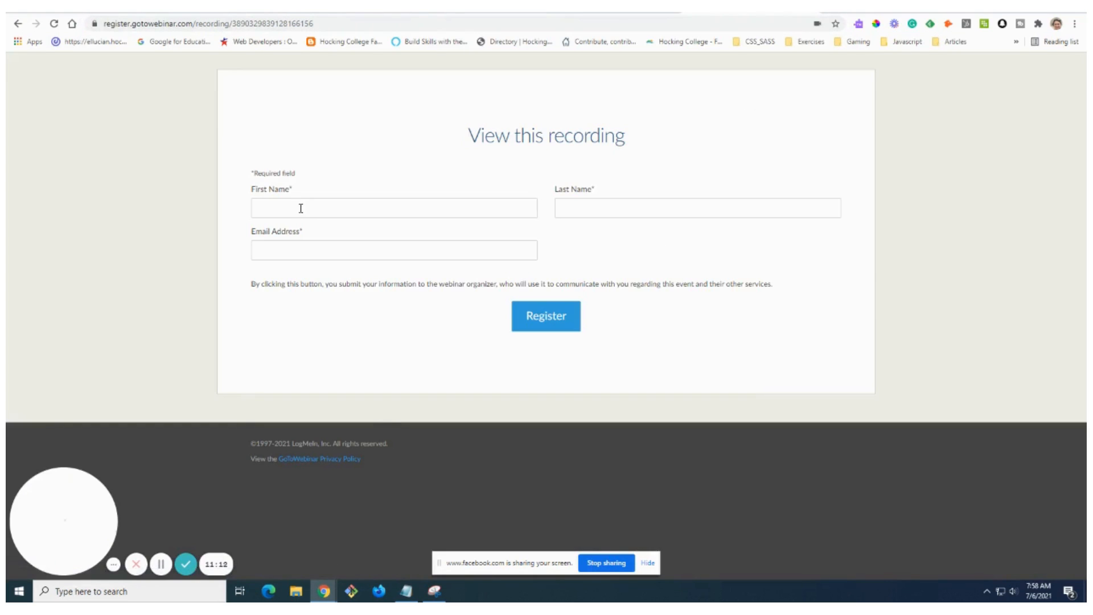
- Examine the recording's registration form without filling it in and return to the webinar item in Webflow
click(301, 208)
click(681, 264)
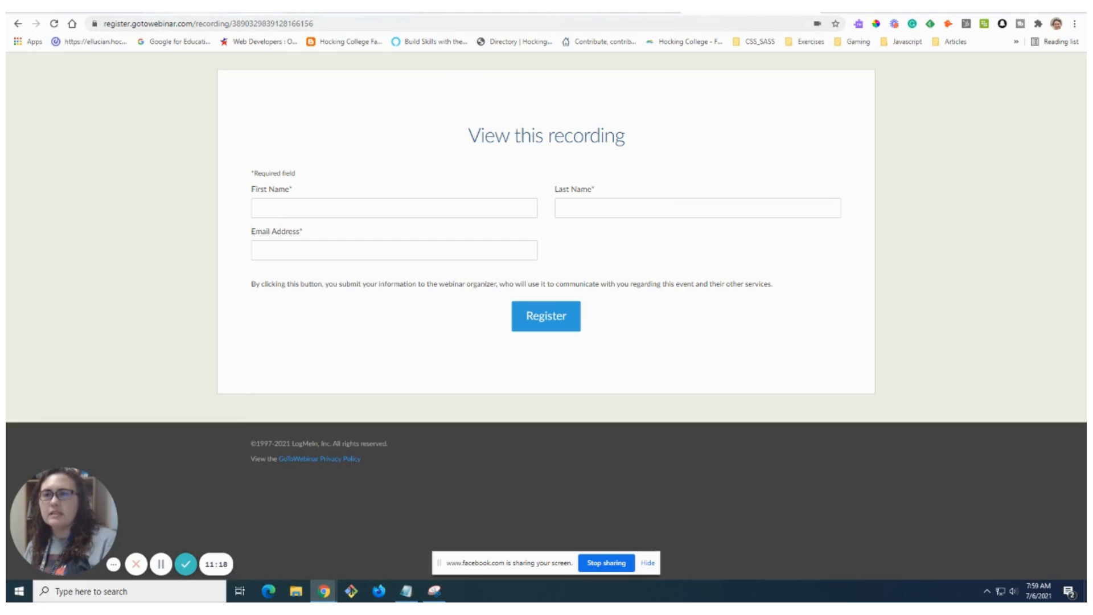
click(213, 7)
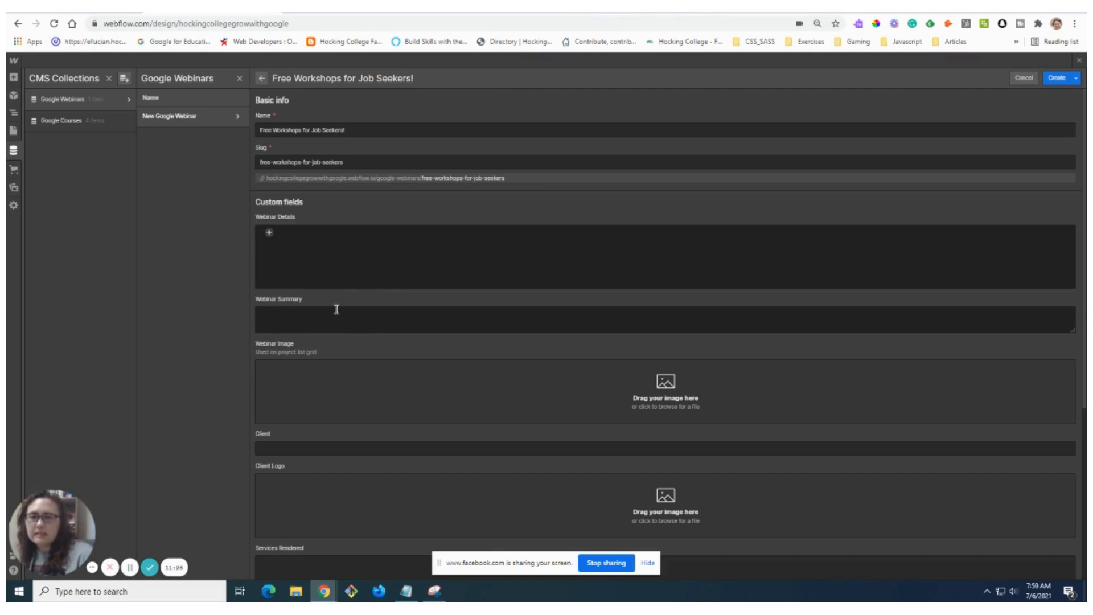
- Mark the Job Seekers webinar as already complete, paste the copied recording link as its link to webinar, and create the item
scroll(345, 377, down, 3)
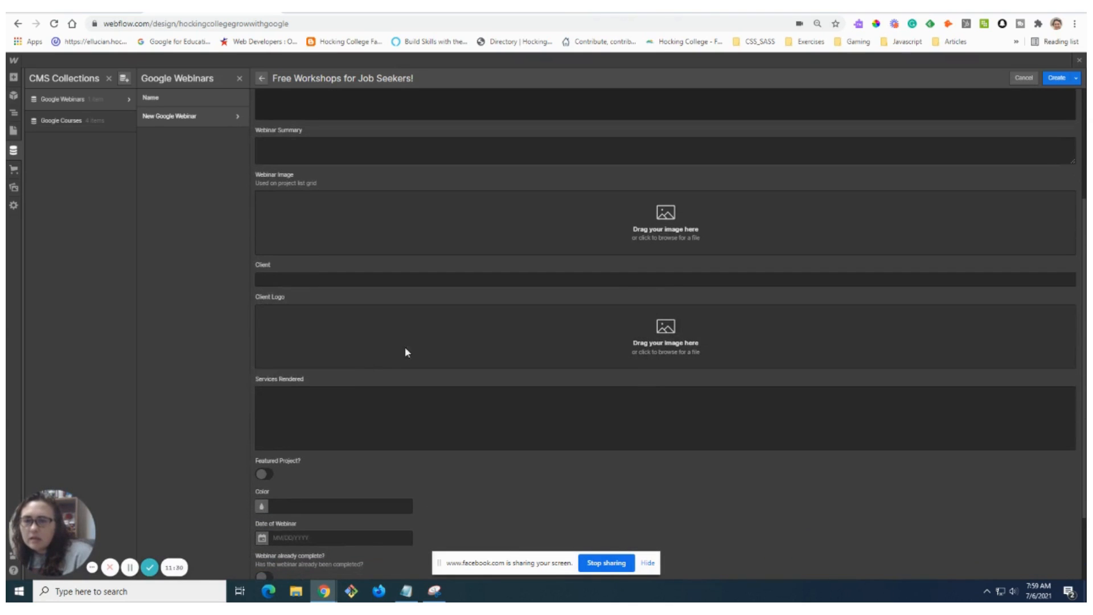
scroll(434, 352, down, 2)
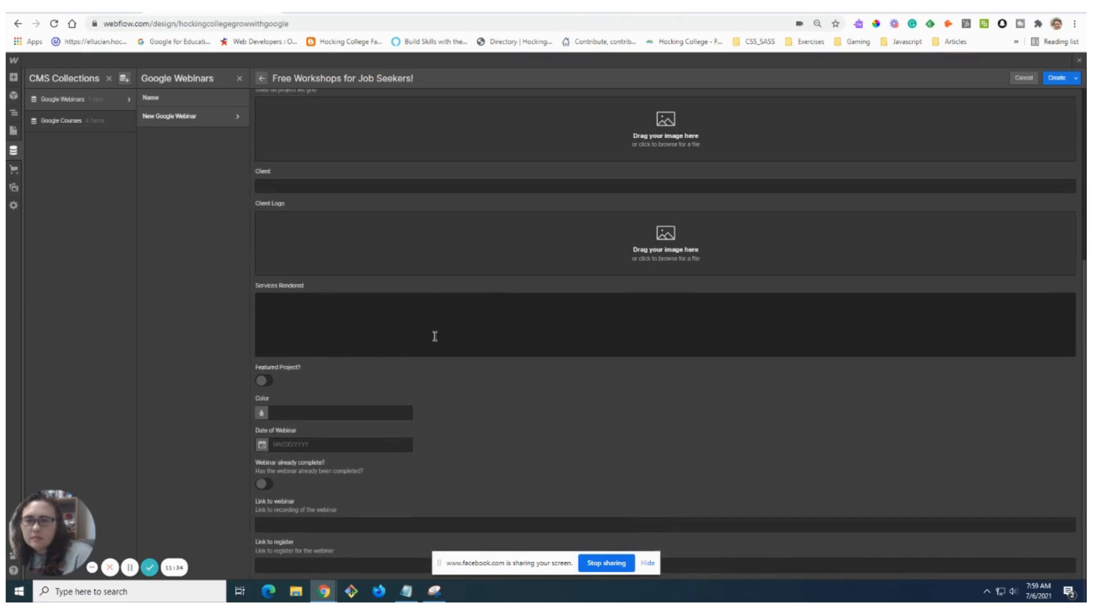
click(435, 336)
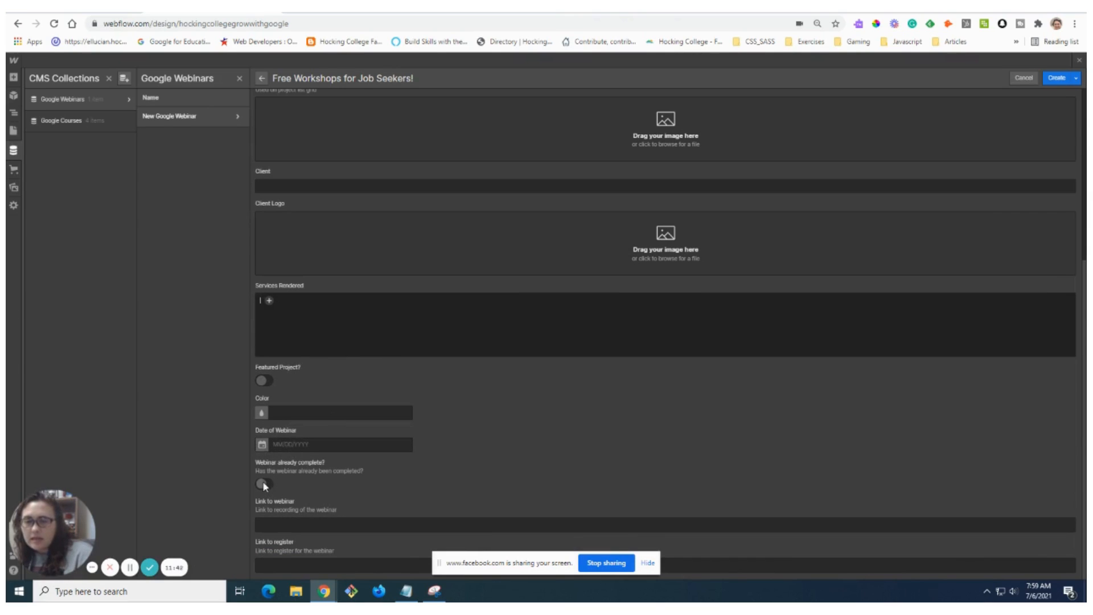
click(301, 524)
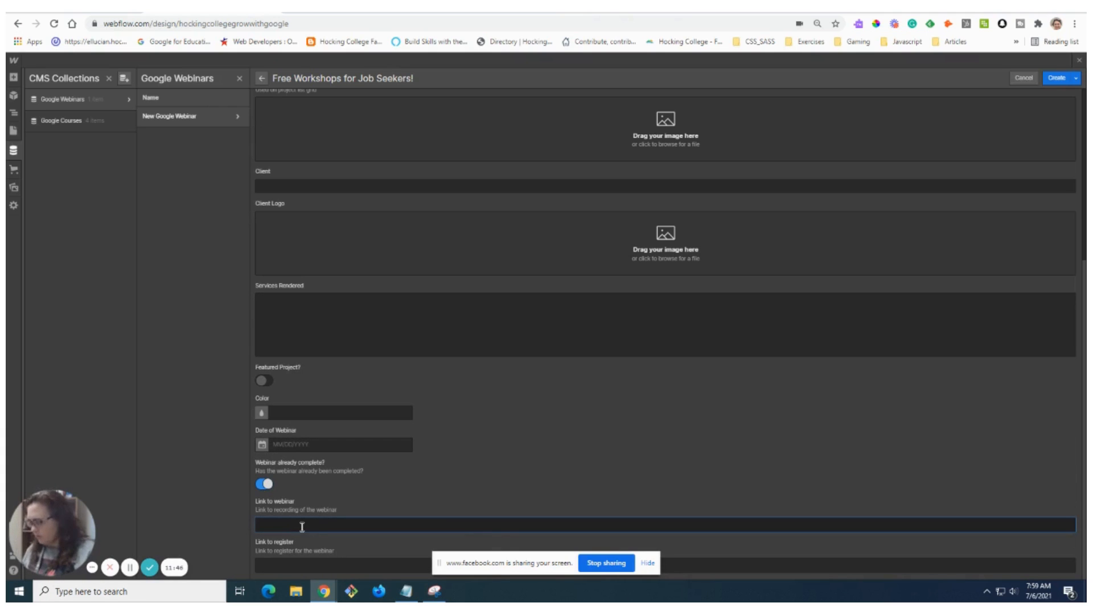
key(ctrl+v)
click(591, 475)
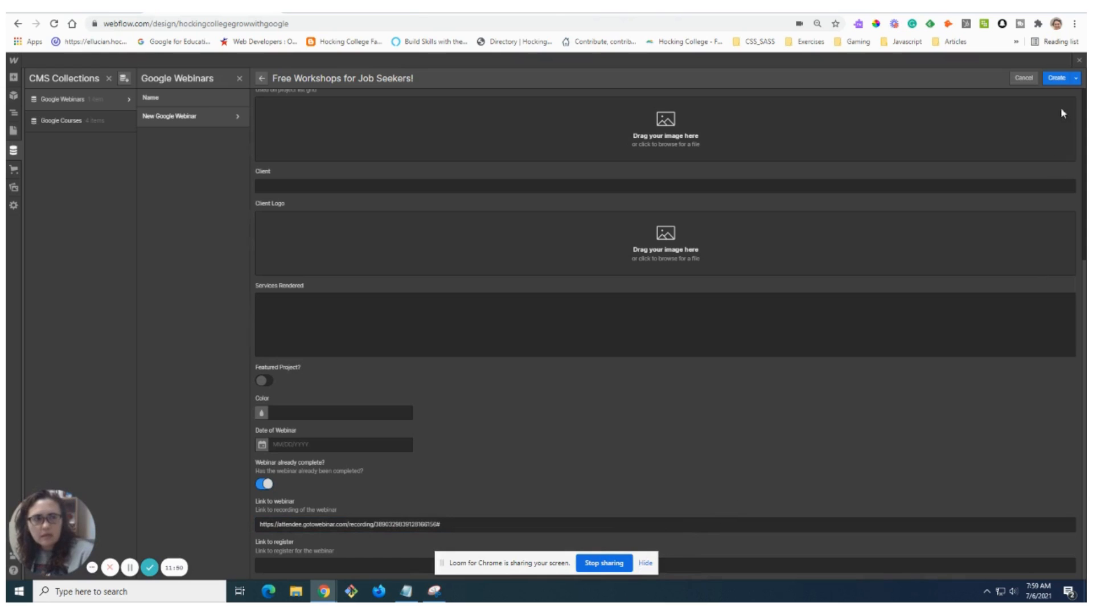
click(1056, 78)
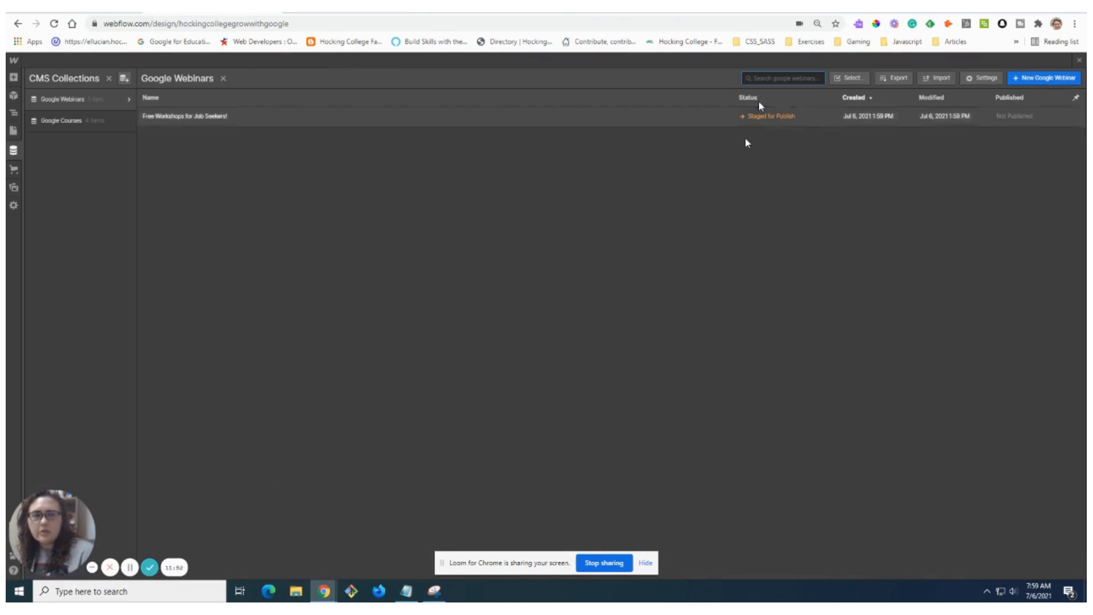
click(305, 161)
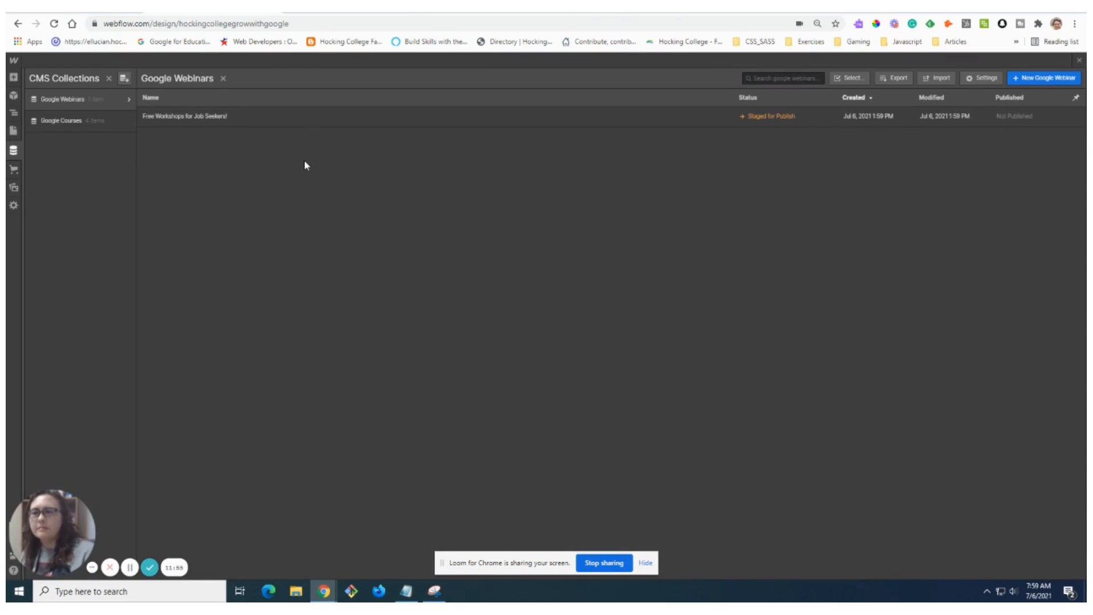
- Start another Google Webinar item and name it "Sell Online with E-Commerce Tools", copying the title from the Notepad notes
click(1048, 77)
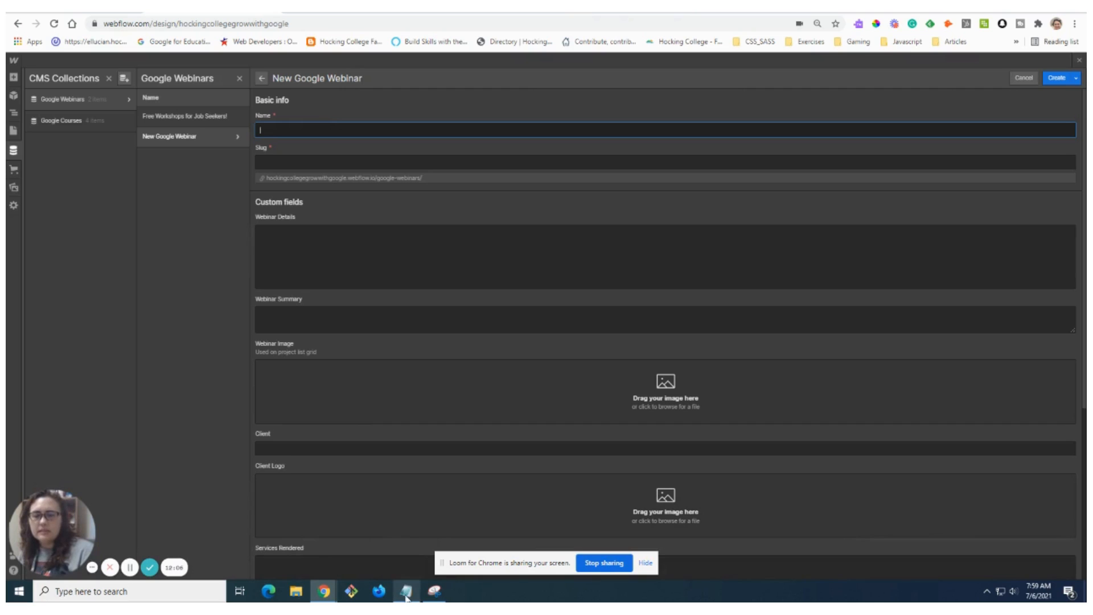
mouse_move(406, 597)
click(407, 562)
click(831, 205)
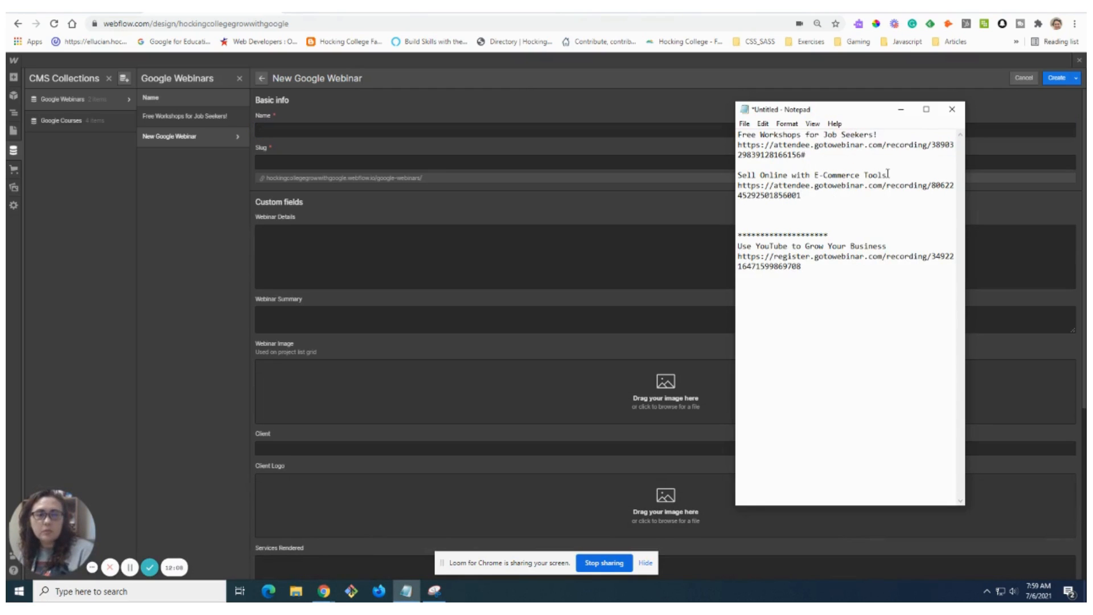
drag(888, 173, 736, 173)
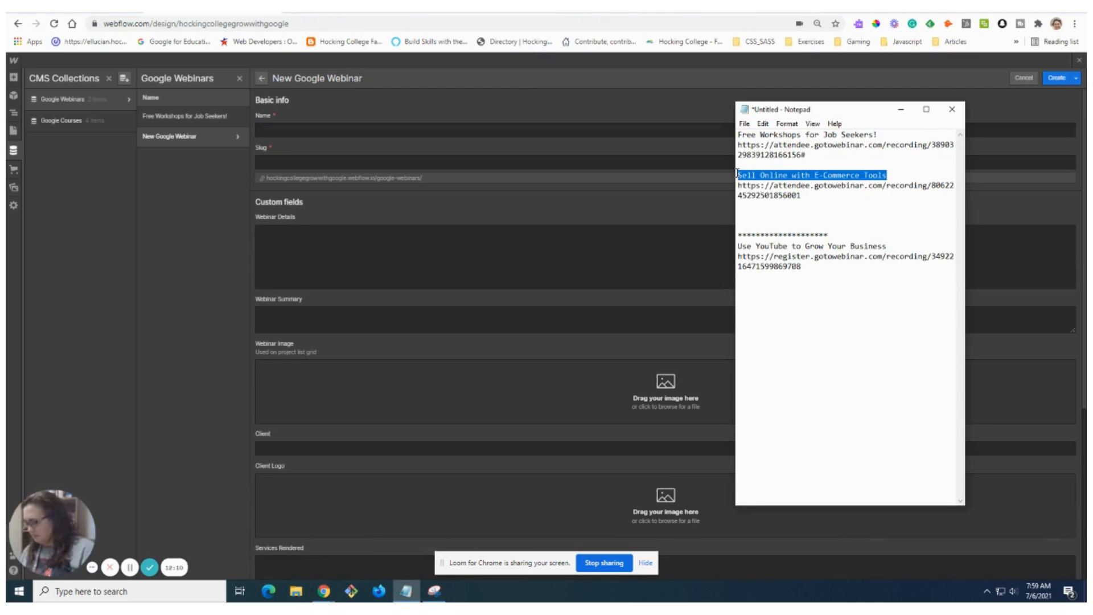
key(ctrl+c)
click(331, 130)
key(ctrl+v)
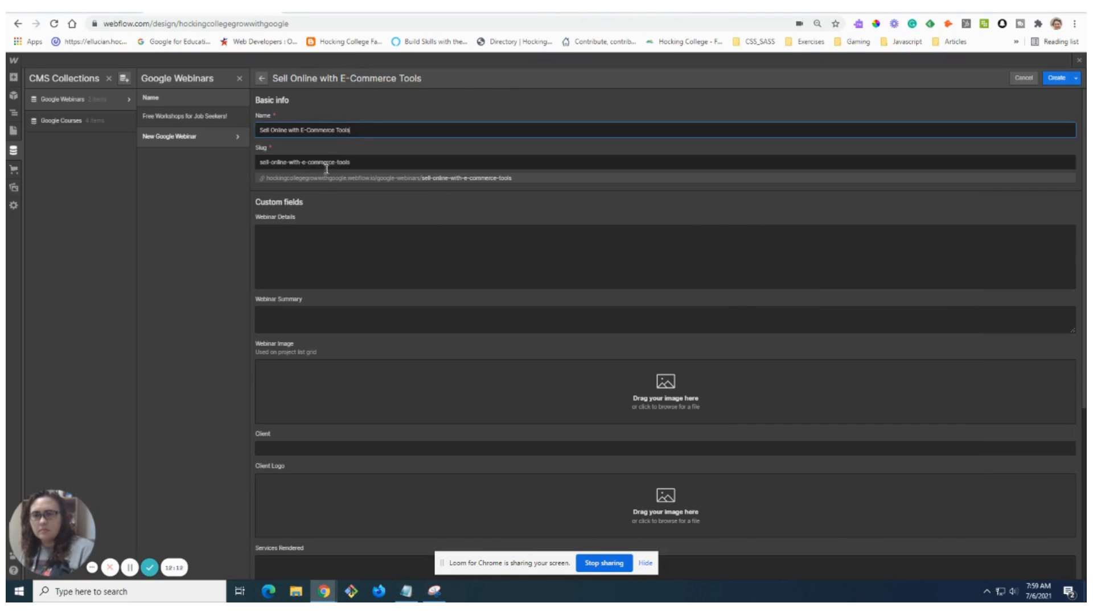
- Copy the E-Commerce webinar's recording link from Notepad into its link to webinar, mark it as already complete, and create the item
scroll(478, 307, down, 5)
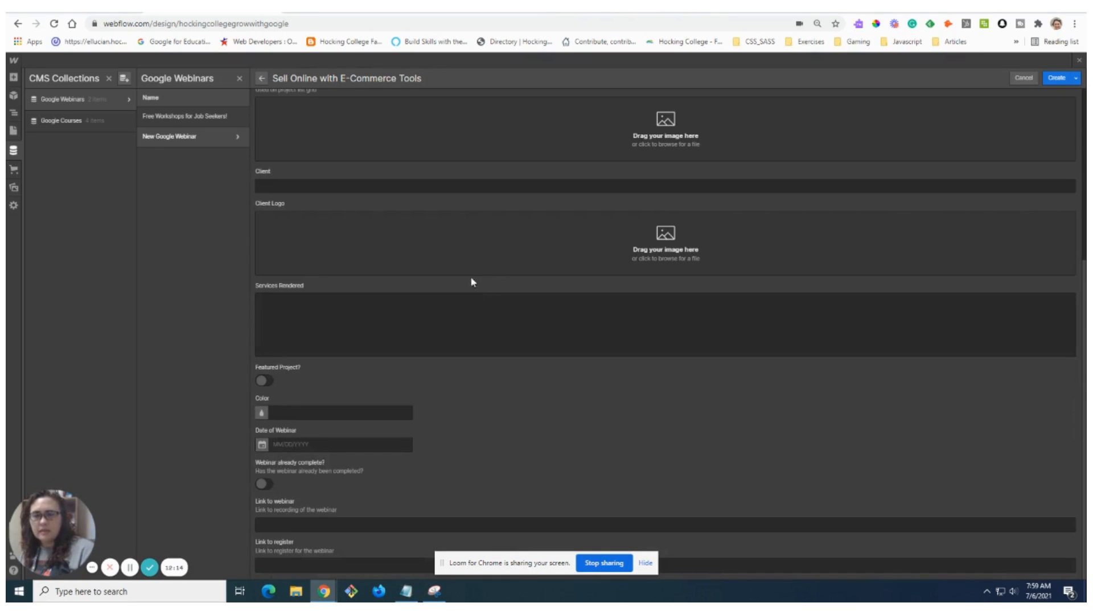
click(408, 589)
drag(802, 195, 737, 185)
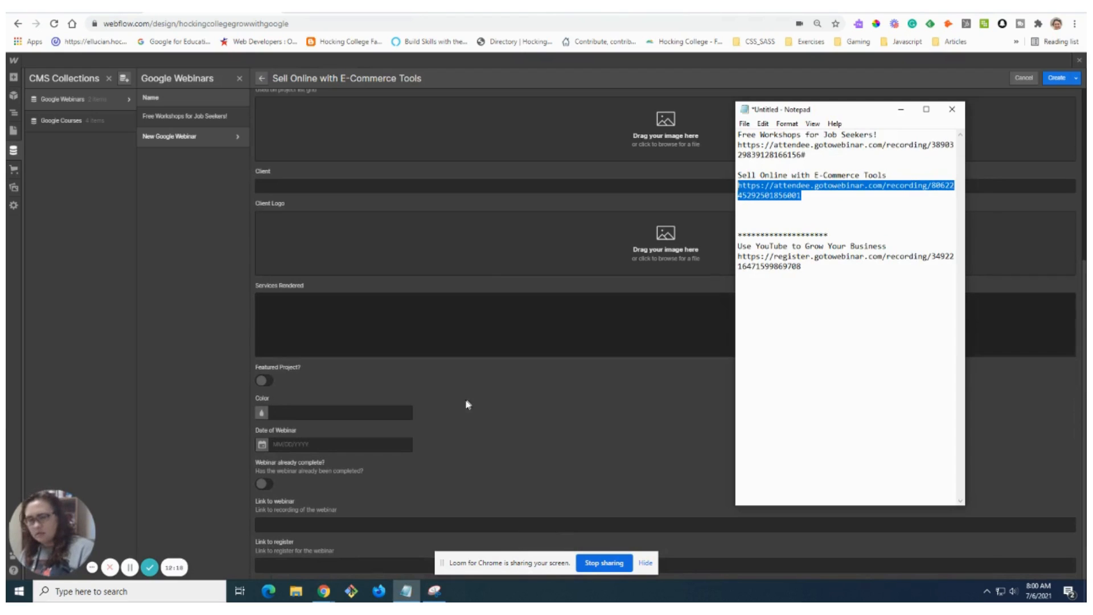
click(290, 524)
key(ctrl+v)
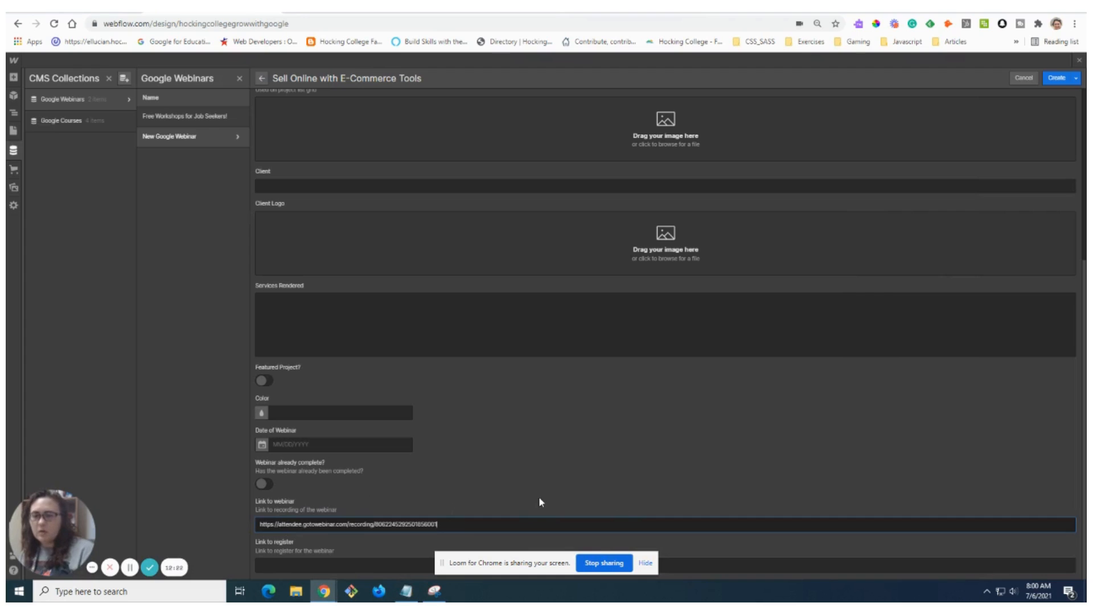
click(600, 463)
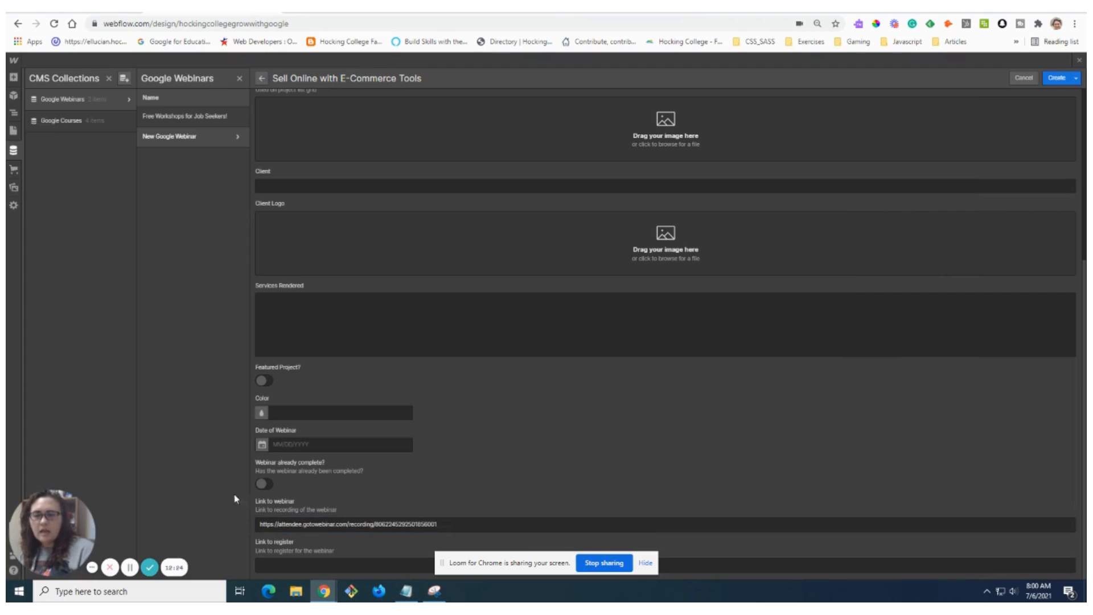
click(266, 486)
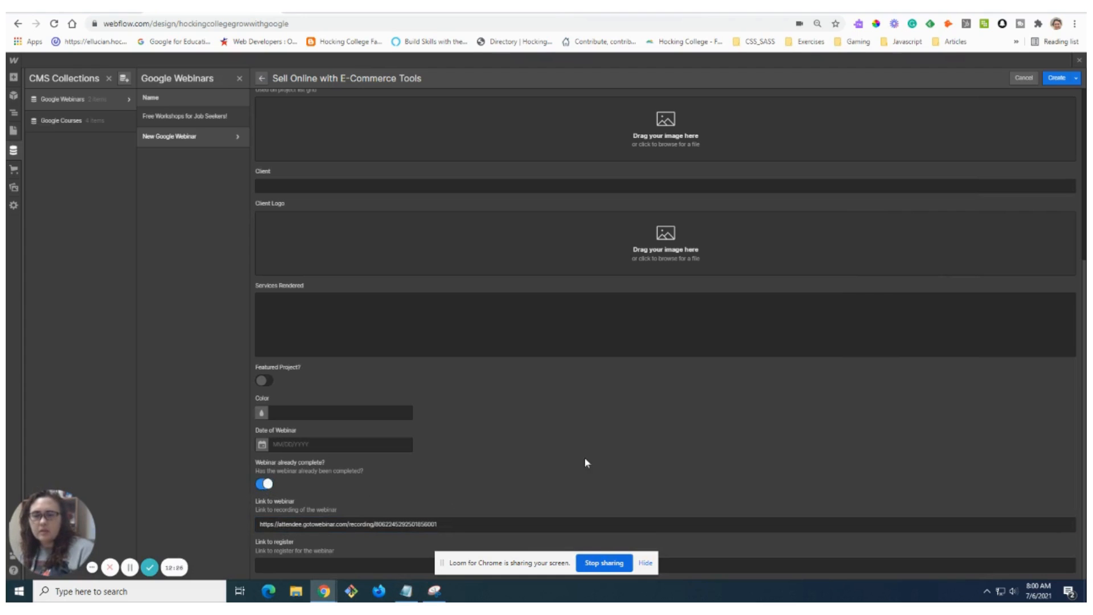
click(1056, 77)
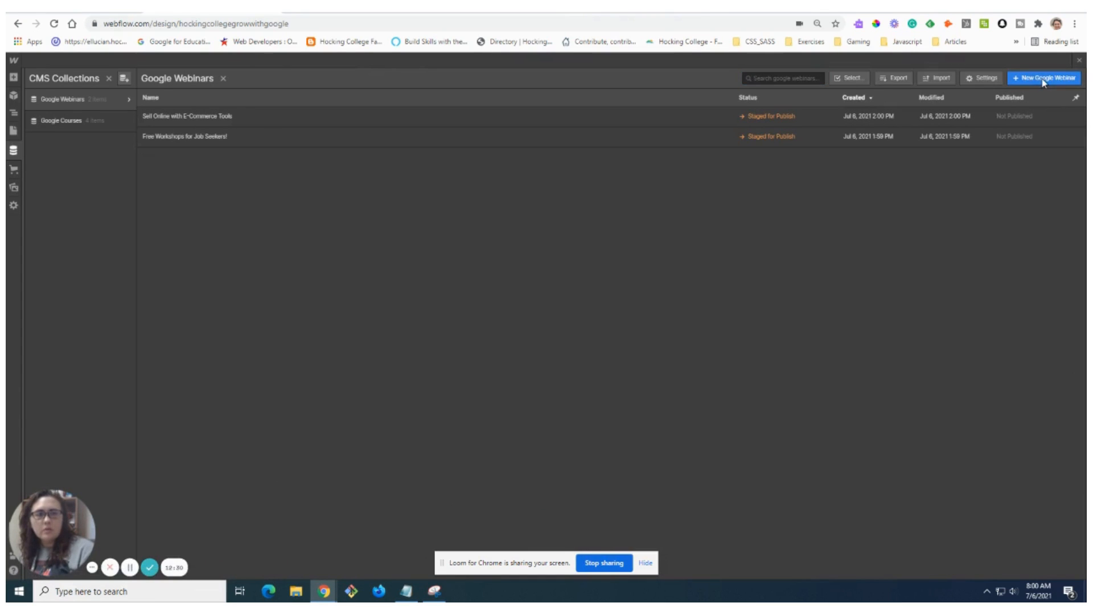
- Start a third Google Webinar item and name it "Use YouTube to Grow Your Business", copying the title from the Notepad notes
click(1044, 80)
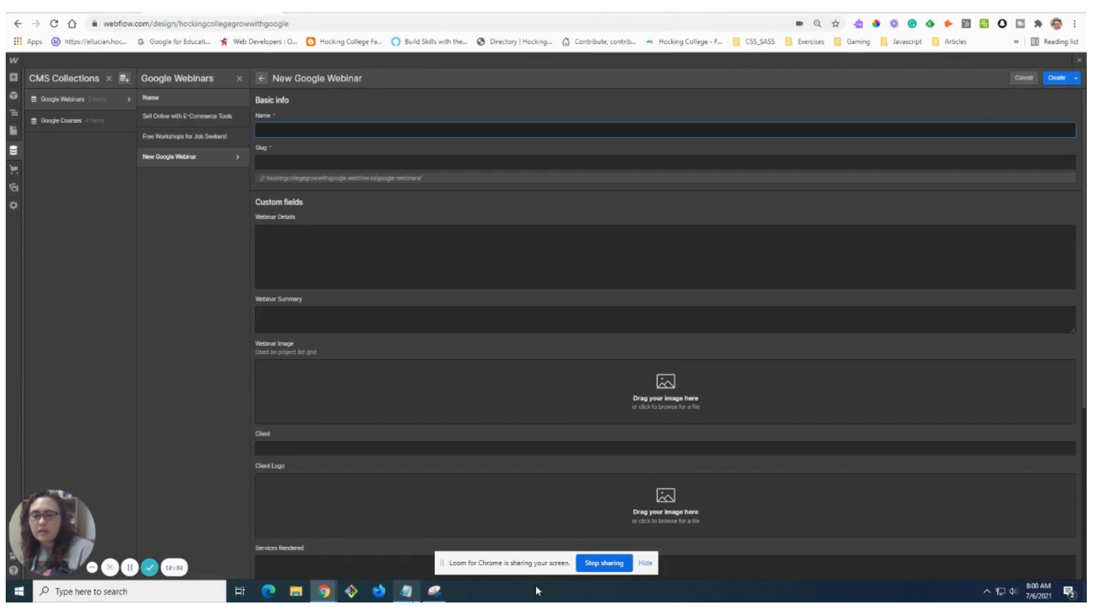
mouse_move(406, 590)
click(415, 563)
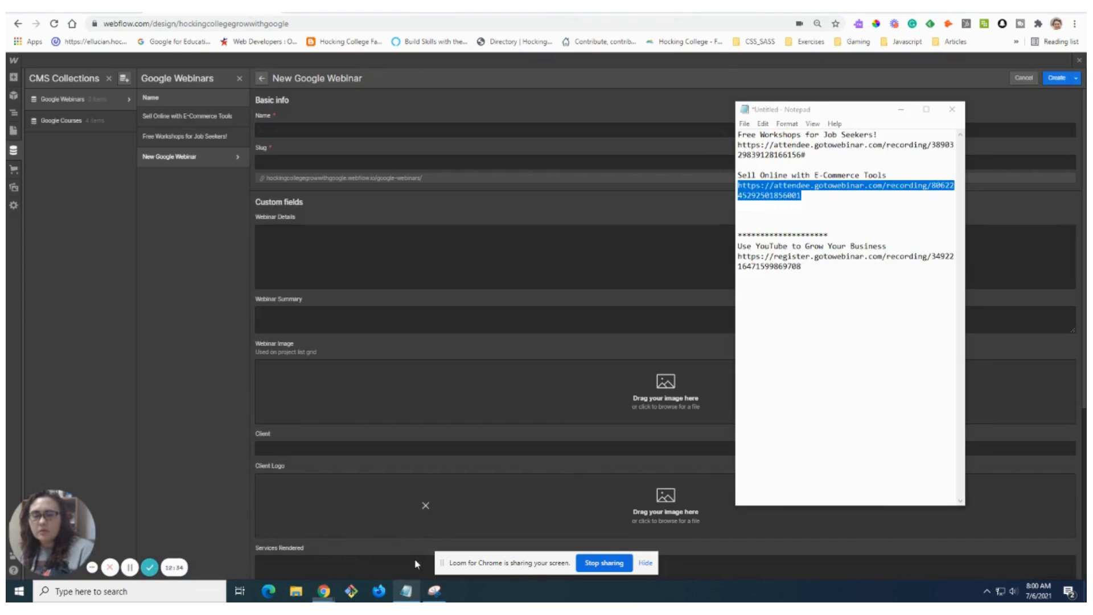
click(802, 310)
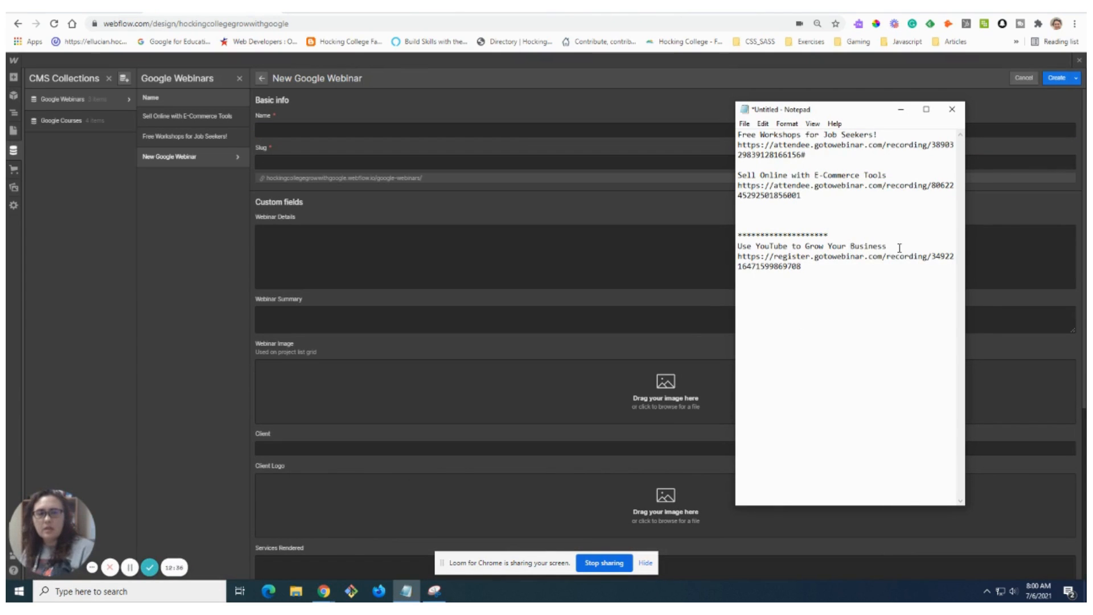
drag(899, 246, 730, 247)
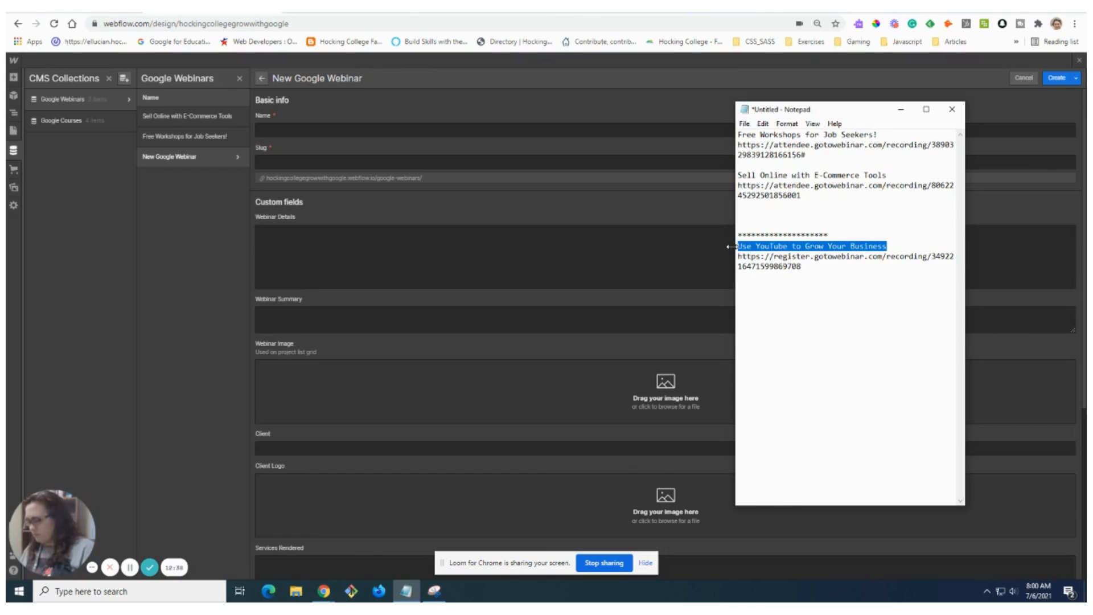
click(377, 129)
key(ctrl+v)
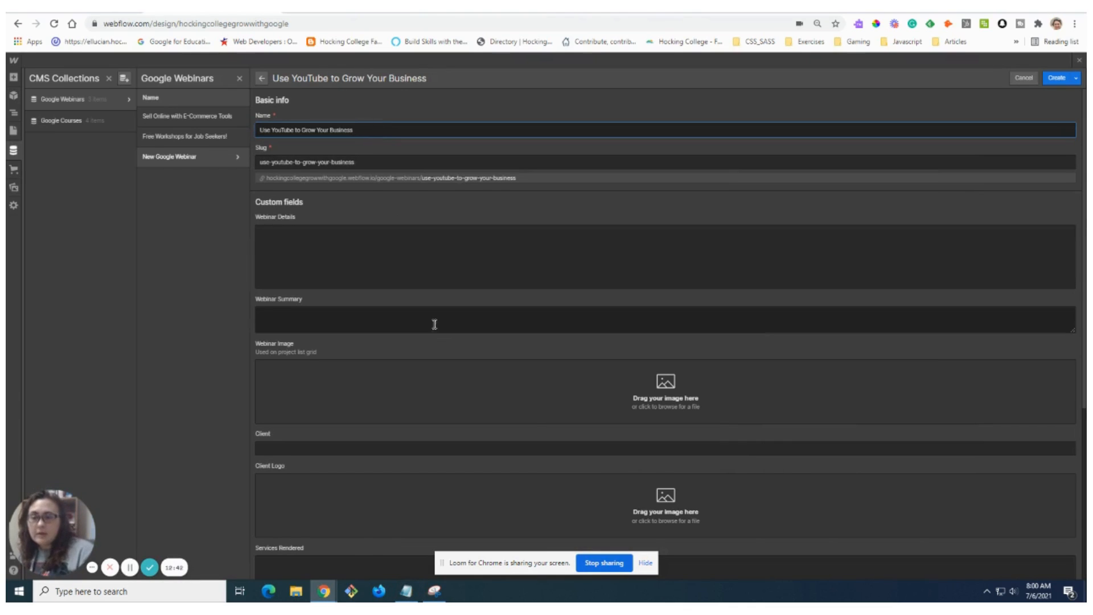
- Copy the YouTube webinar's link from Notepad and open it in the browser tab showing the earlier recording's registration form
scroll(494, 462, down, 2)
scroll(494, 463, down, 2)
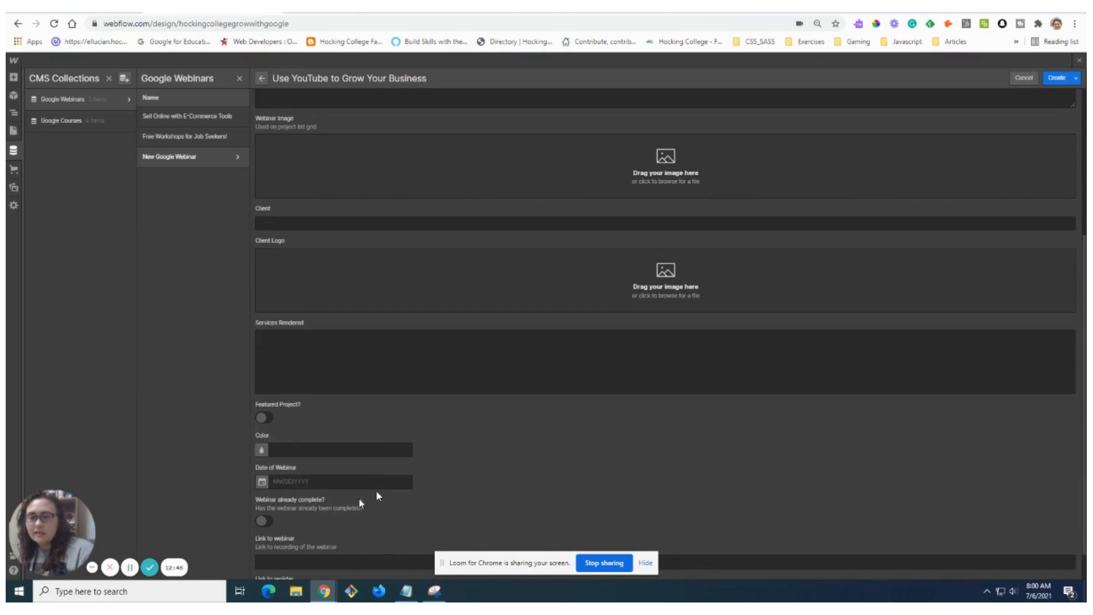
scroll(377, 496, down, 1)
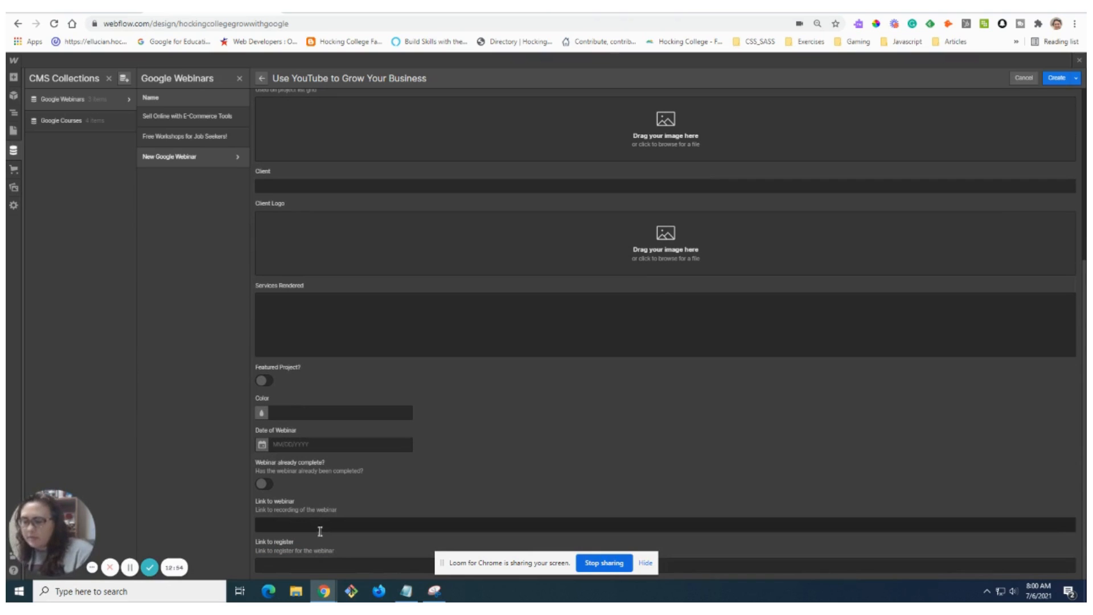
click(404, 592)
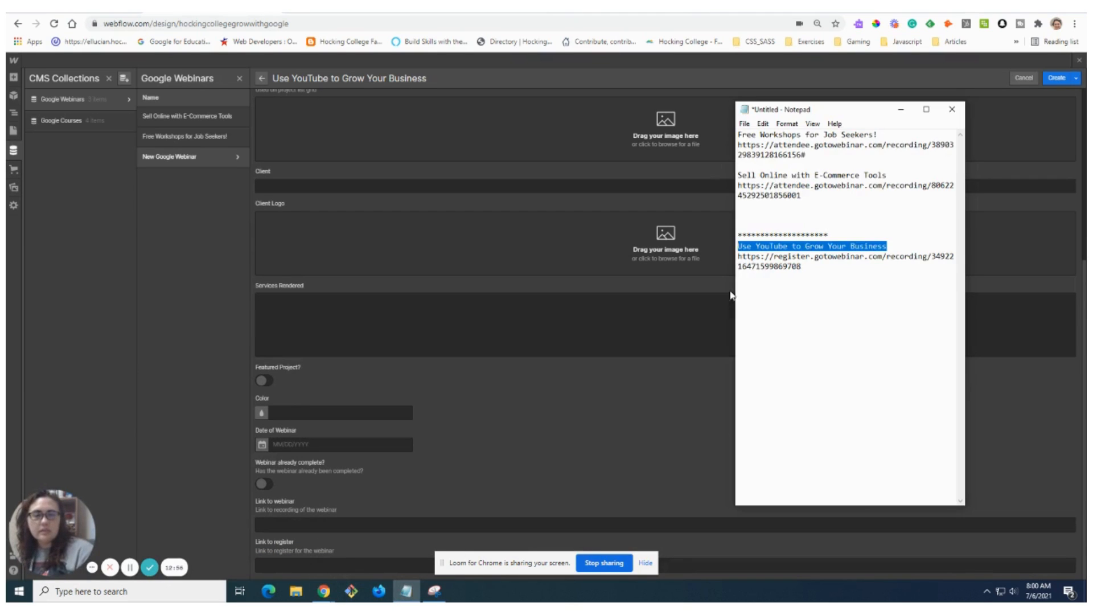
drag(816, 268, 737, 258)
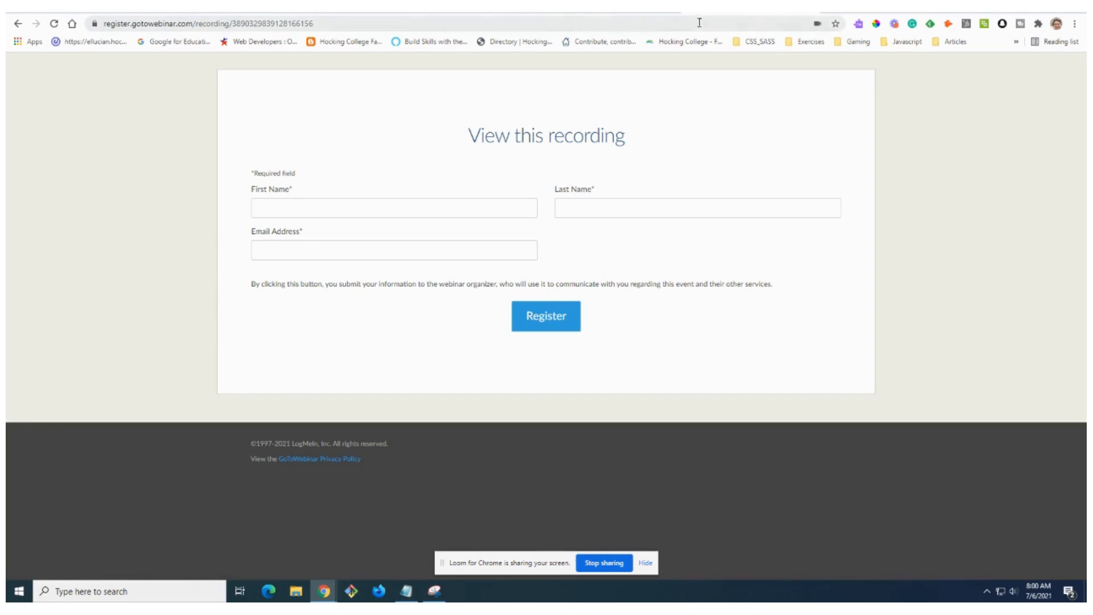
click(696, 19)
key(ctrl+v)
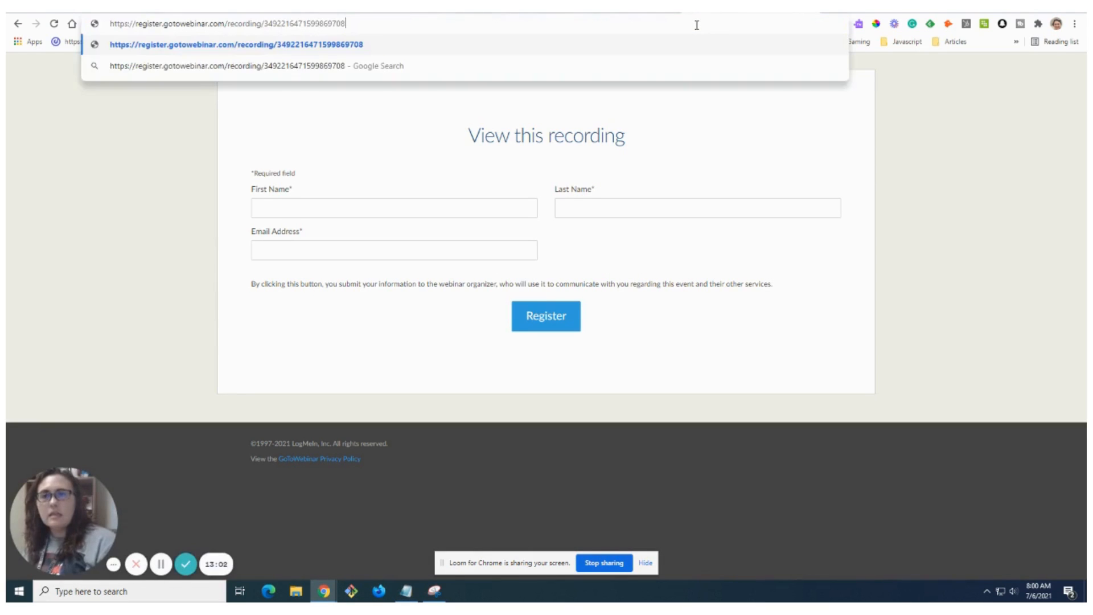
key(Return)
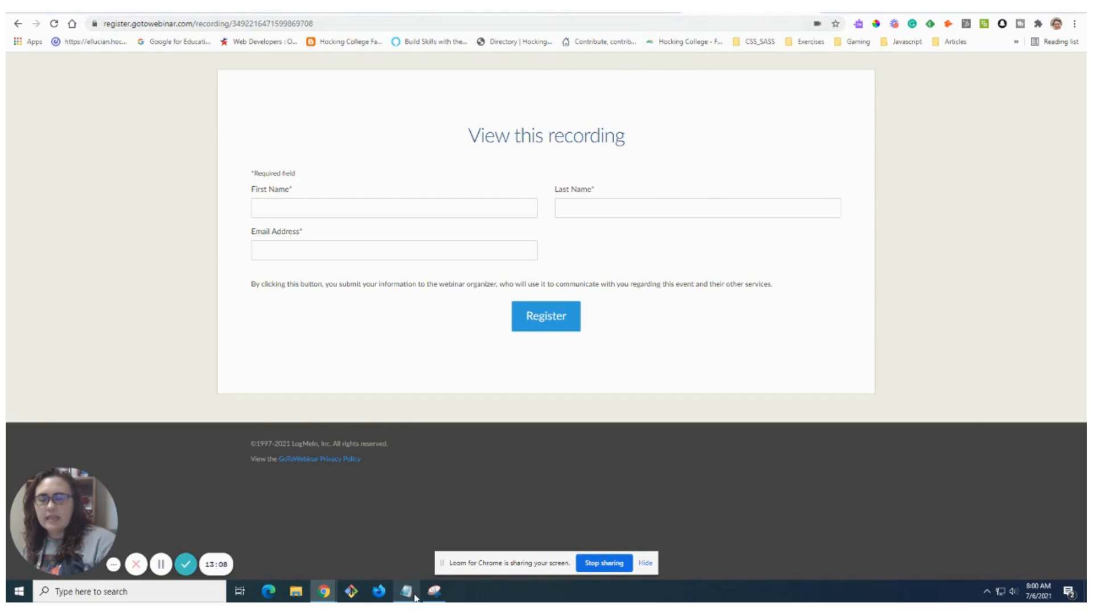
- Check the opened address against the Notepad notes, then return to Webflow and create the "Use YouTube to Grow Your Business" item
mouse_move(410, 593)
click(405, 541)
click(764, 334)
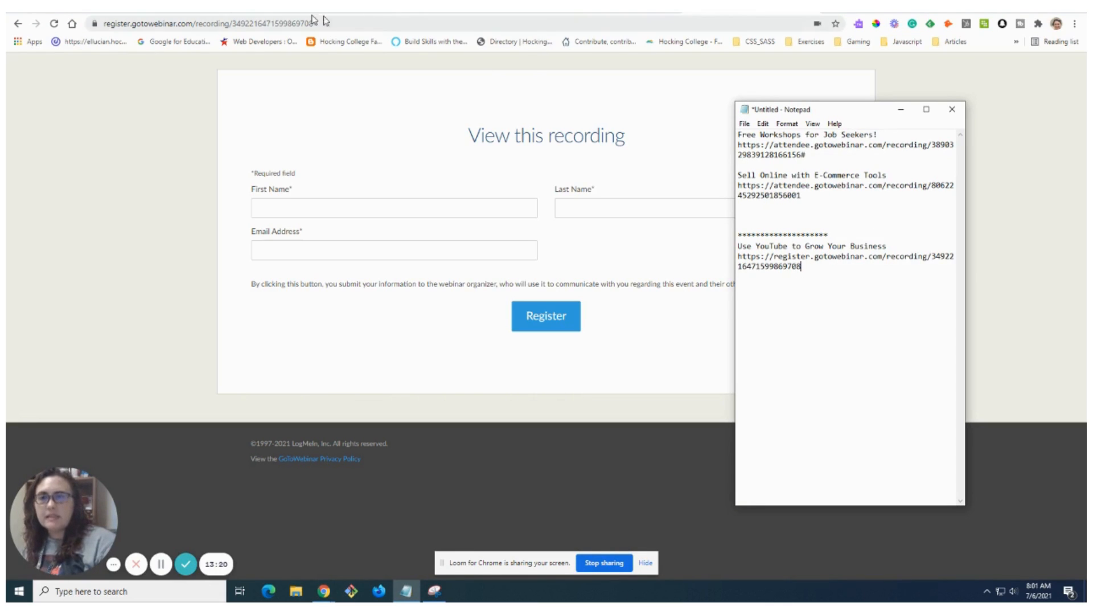
click(222, 13)
click(222, 14)
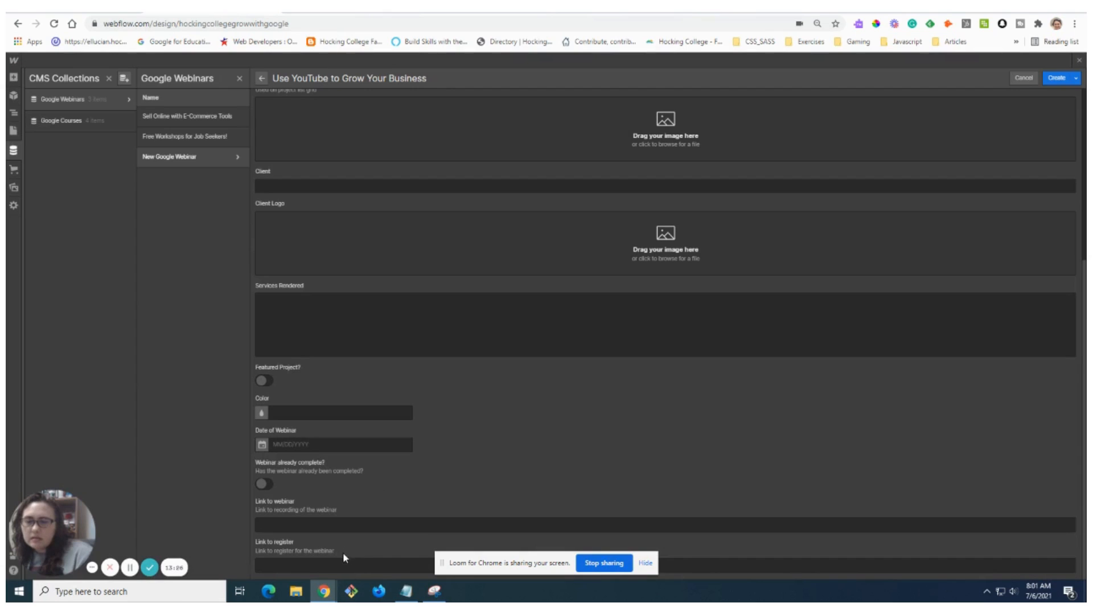
click(1046, 78)
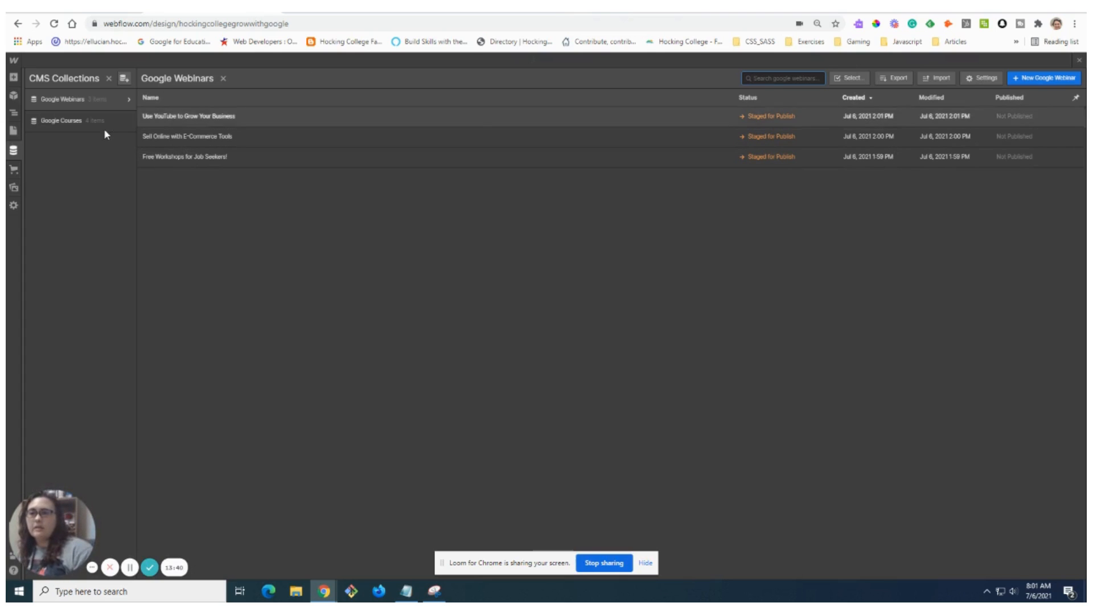
- Create a static page named "Webinars", reviewing its slug, SEO and Open Graph settings before creating it
click(14, 131)
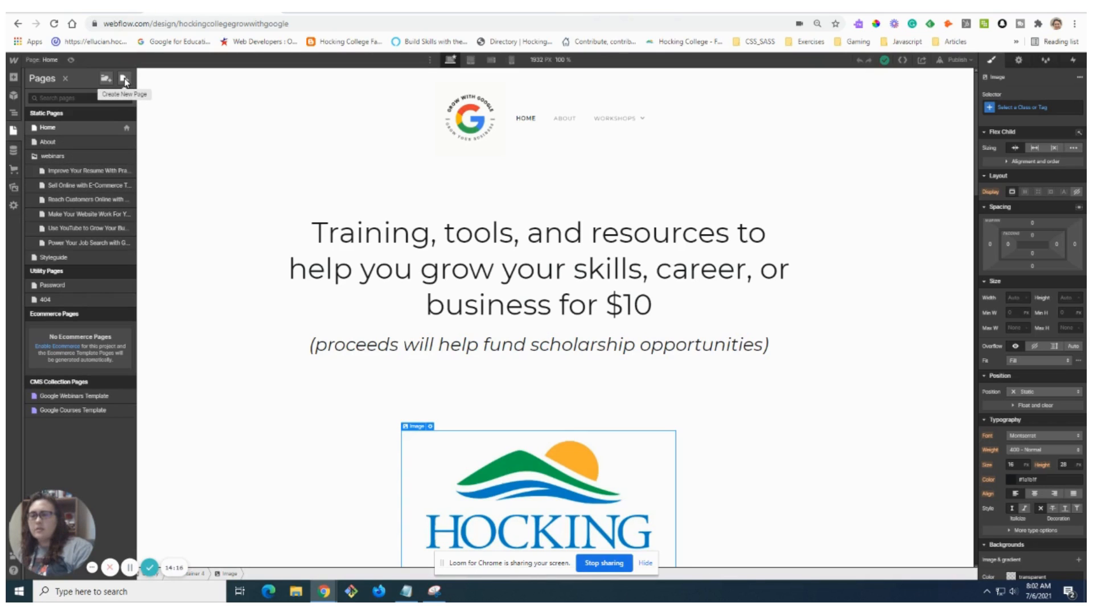
click(124, 78)
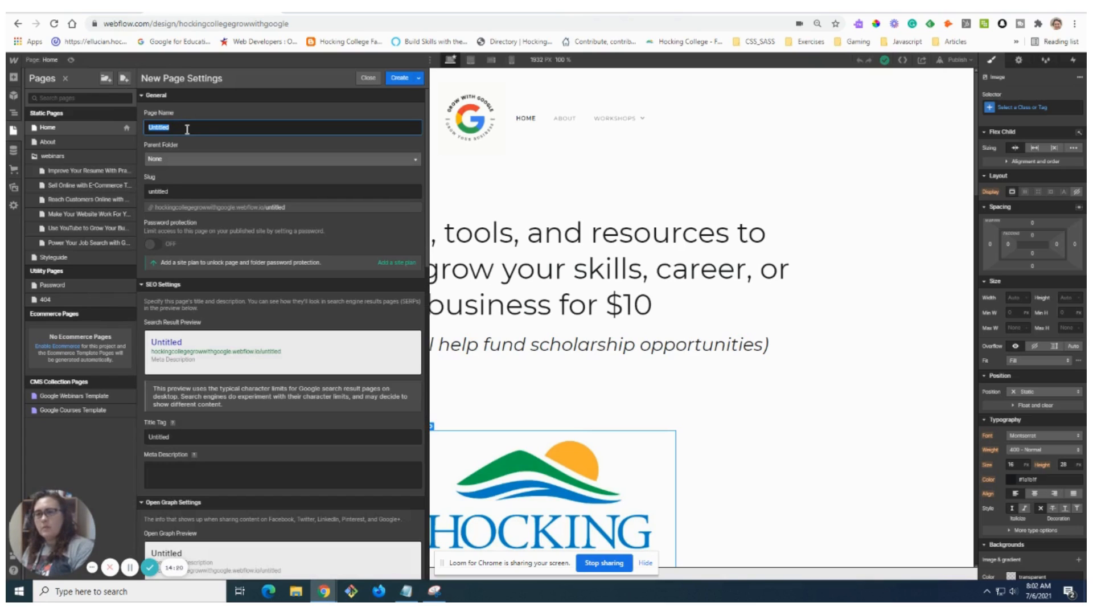
text(Webinars)
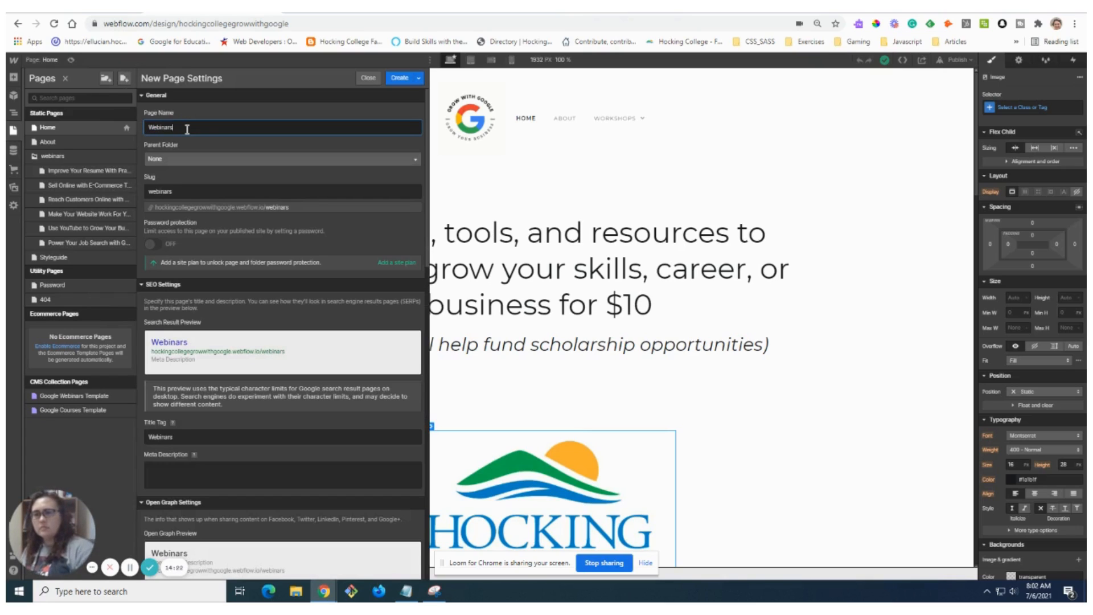
click(180, 191)
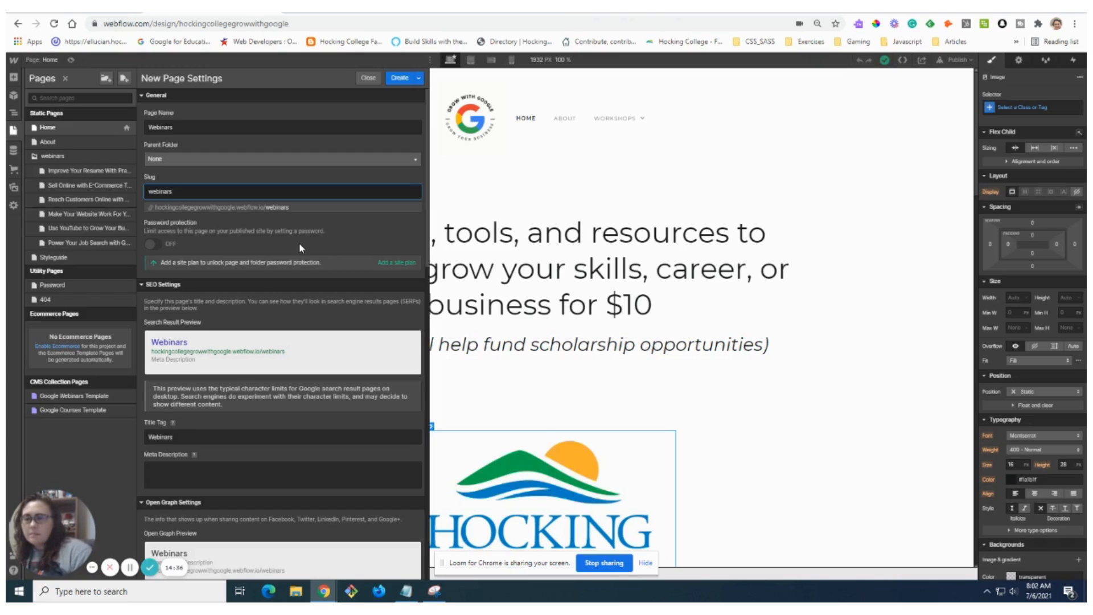
scroll(299, 243, down, 1)
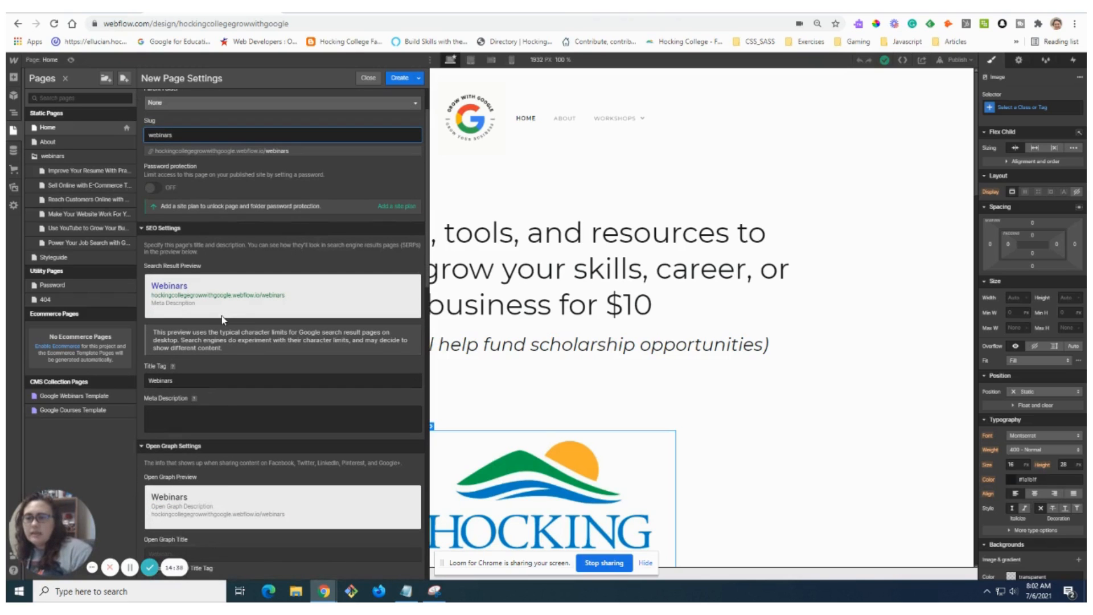
scroll(222, 319, down, 3)
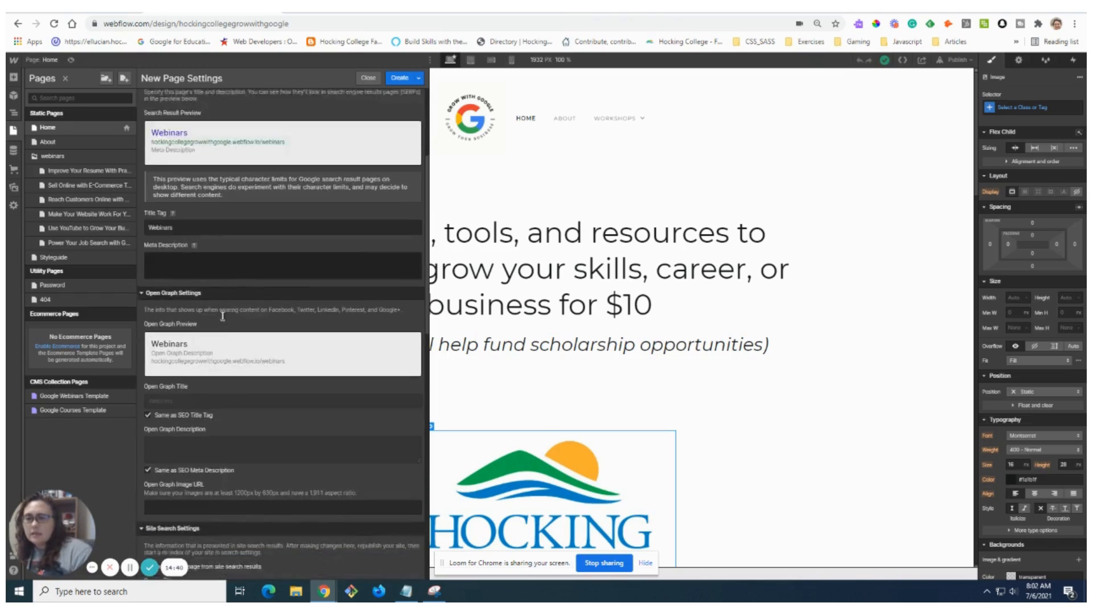
scroll(221, 314, down, 4)
scroll(221, 314, up, 7)
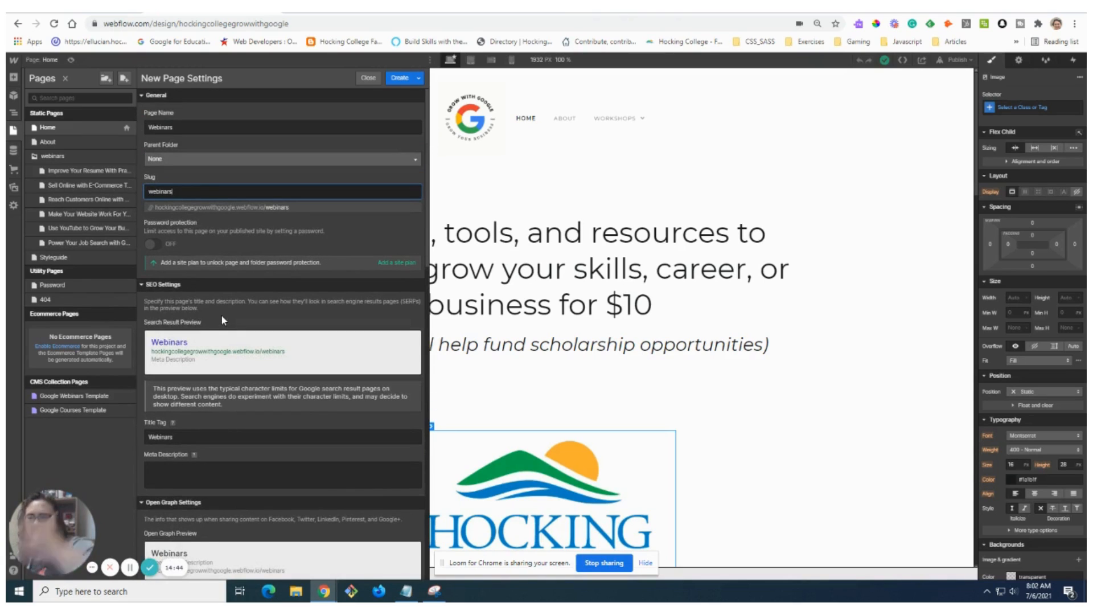
click(406, 85)
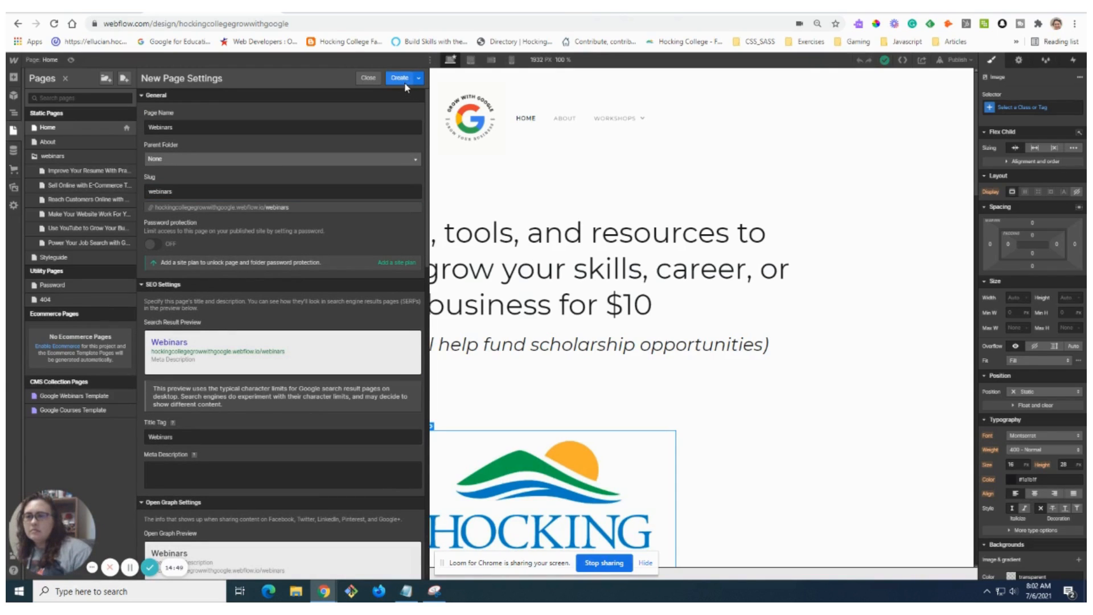
click(405, 84)
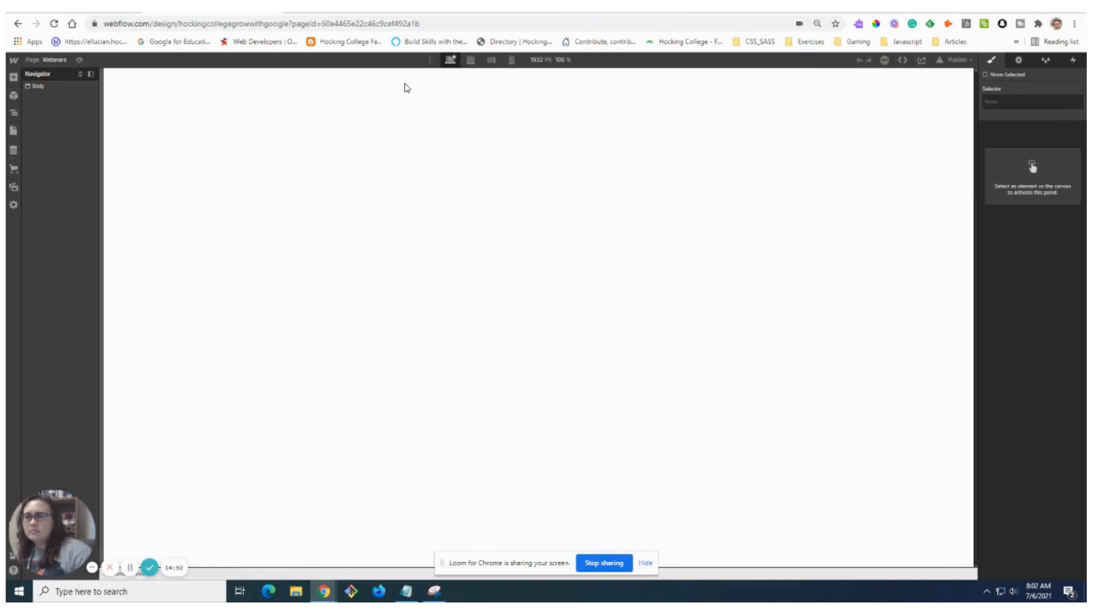
- Place the Navigation symbol on the blank Webinars page and the Footer symbol beneath it
click(14, 96)
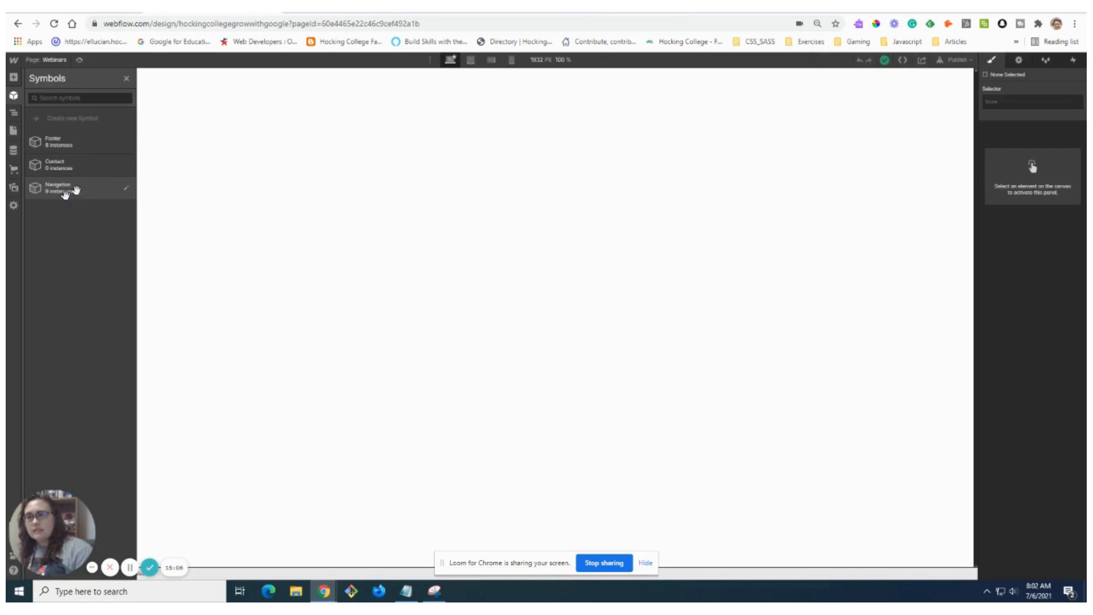
drag(64, 194, 305, 101)
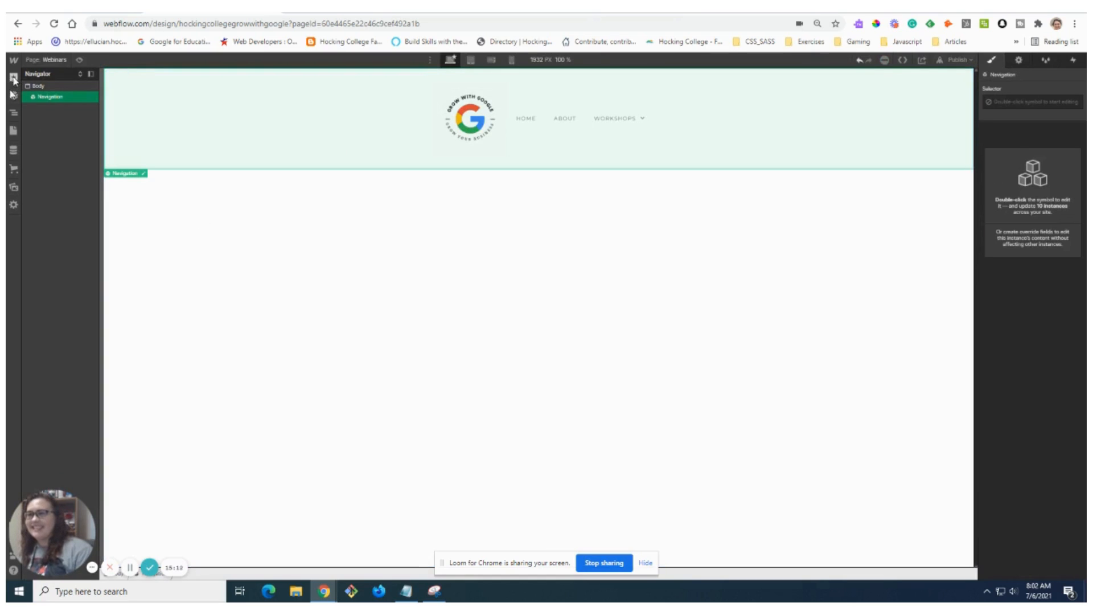
click(13, 95)
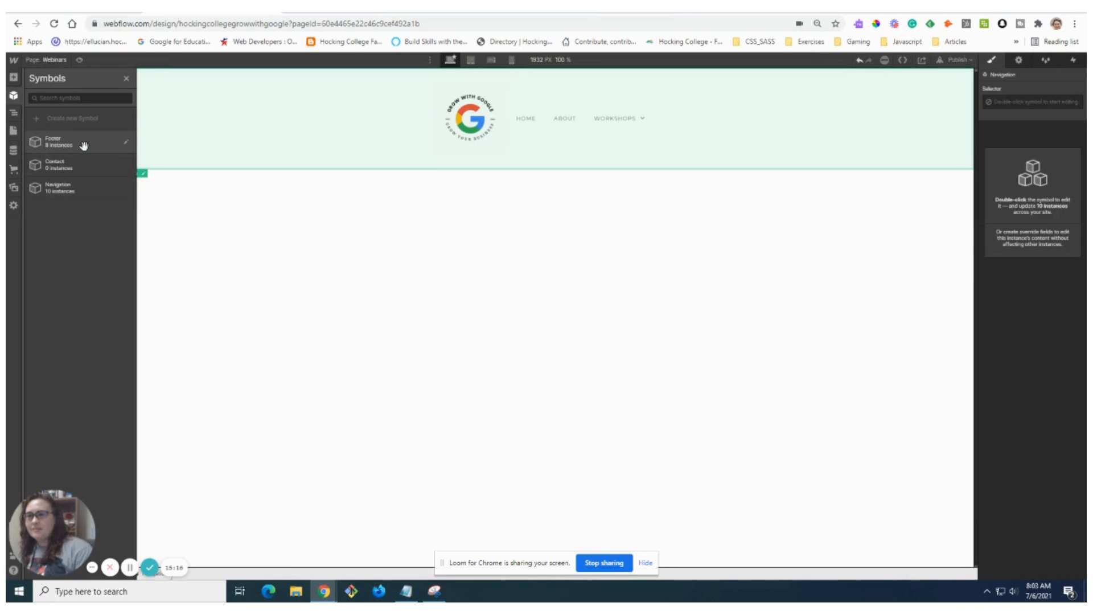
drag(84, 147, 59, 127)
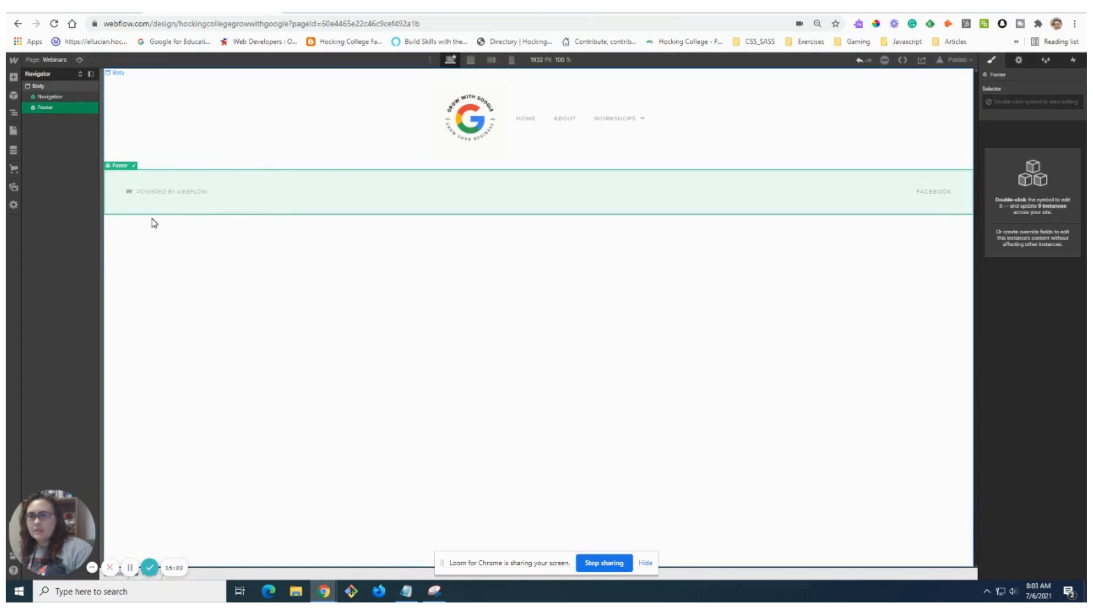
- Insert a section between the Navigation and Footer symbols and put a container inside it
click(13, 79)
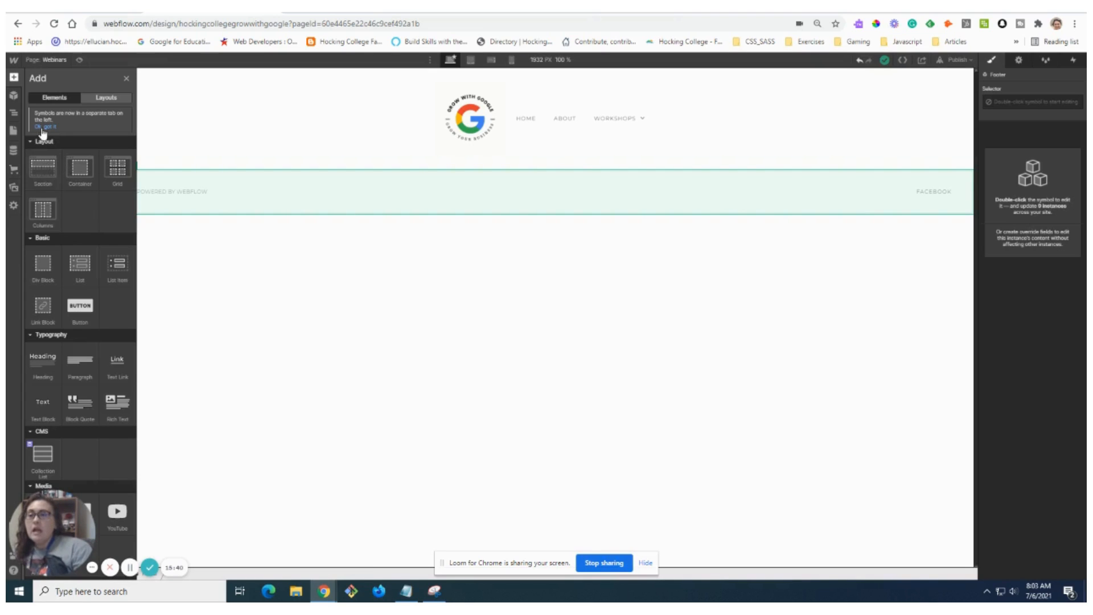
drag(39, 171, 63, 114)
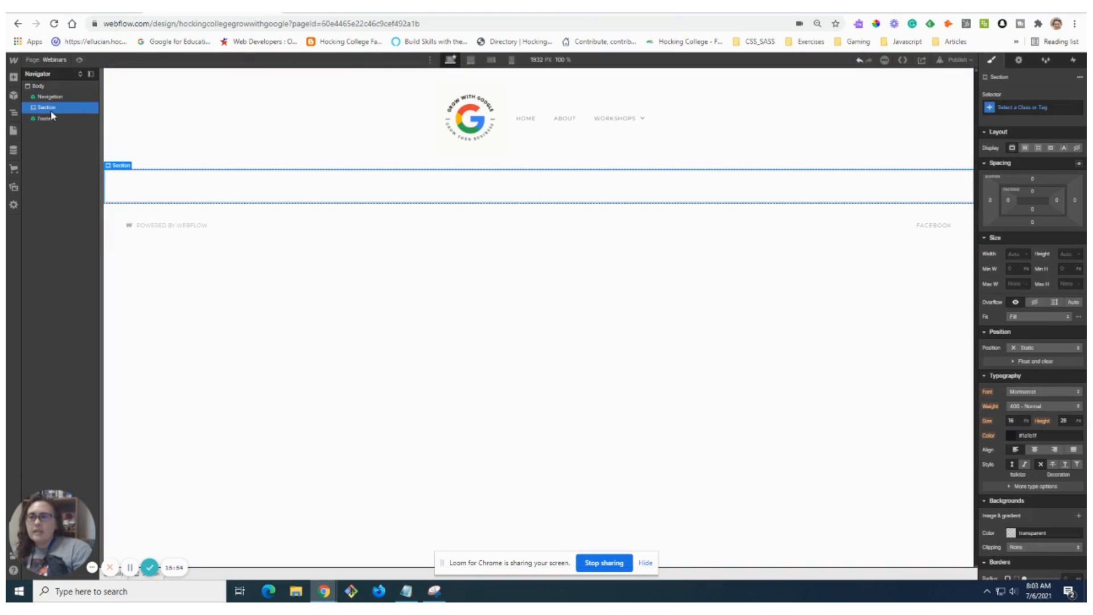
click(12, 77)
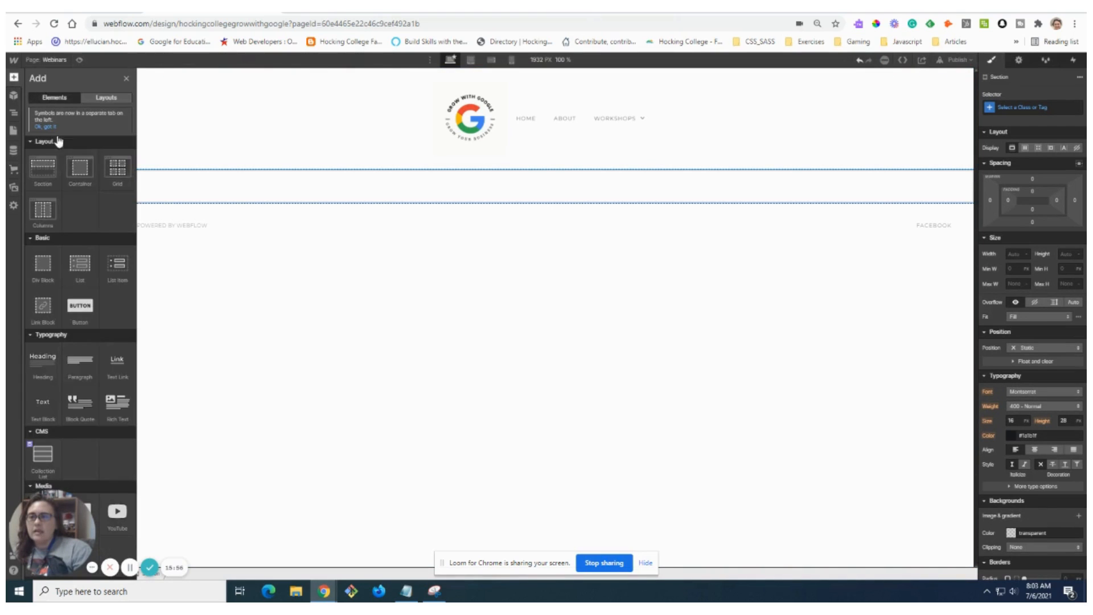
drag(74, 166, 171, 184)
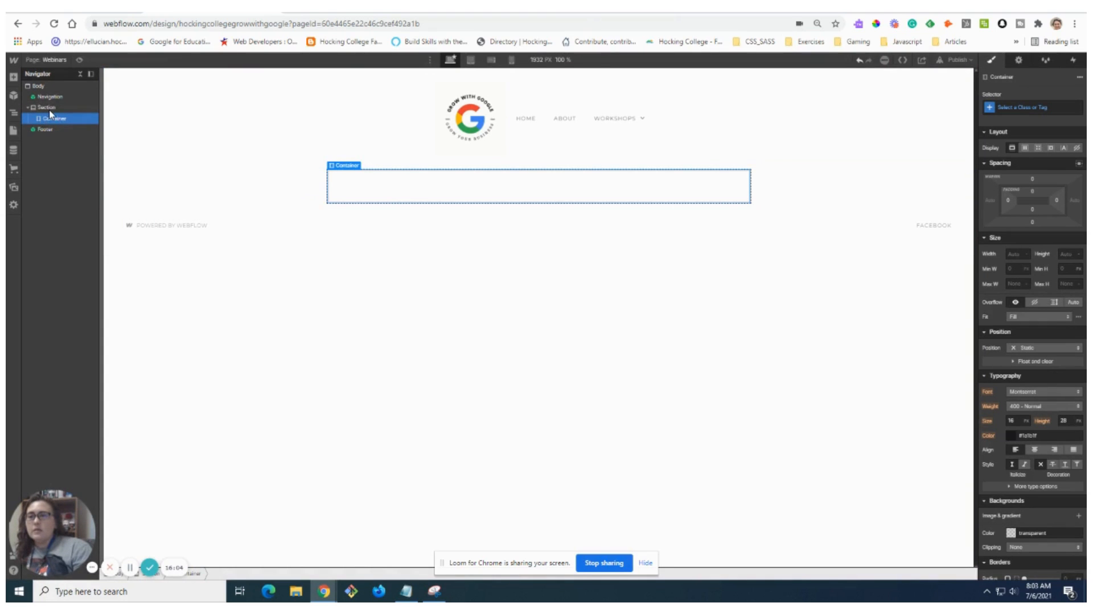
- Give the section below the navigation a new class named "Title"
click(49, 110)
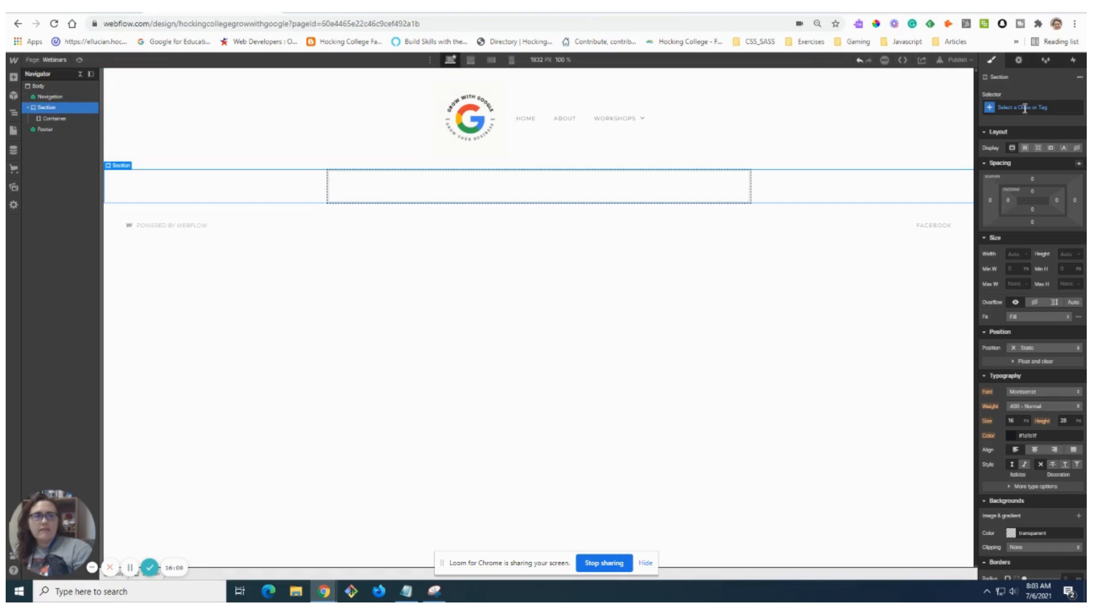
click(1009, 107)
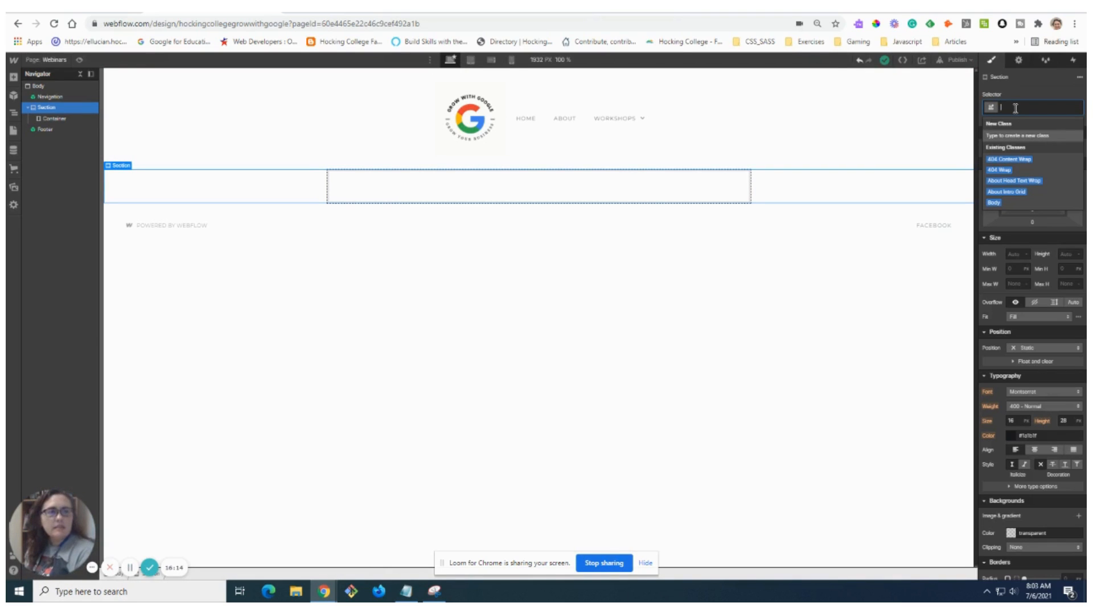
text(Title)
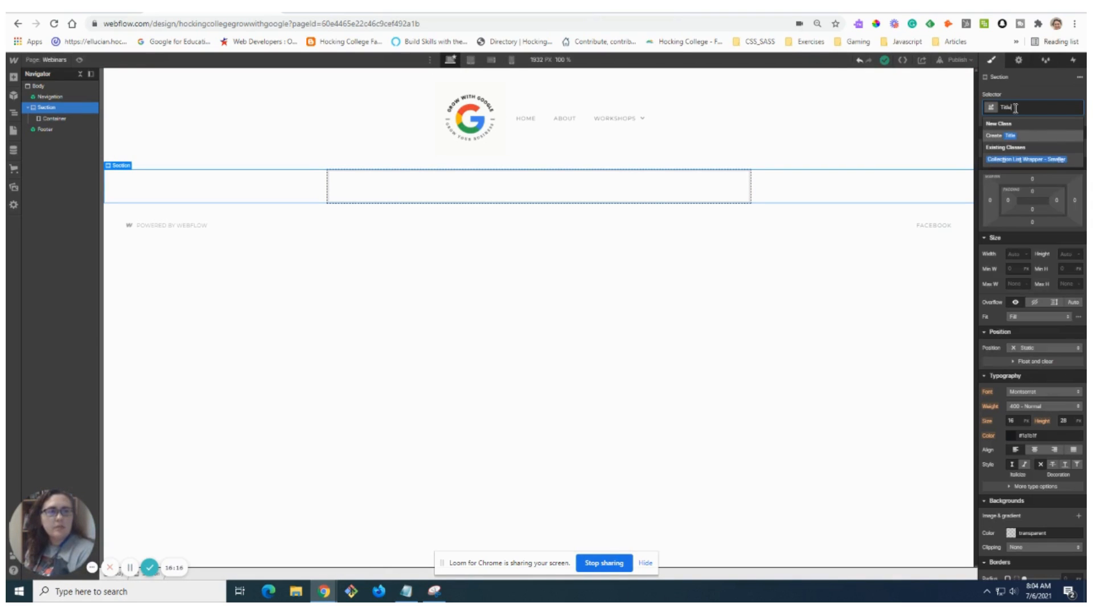
key(Return)
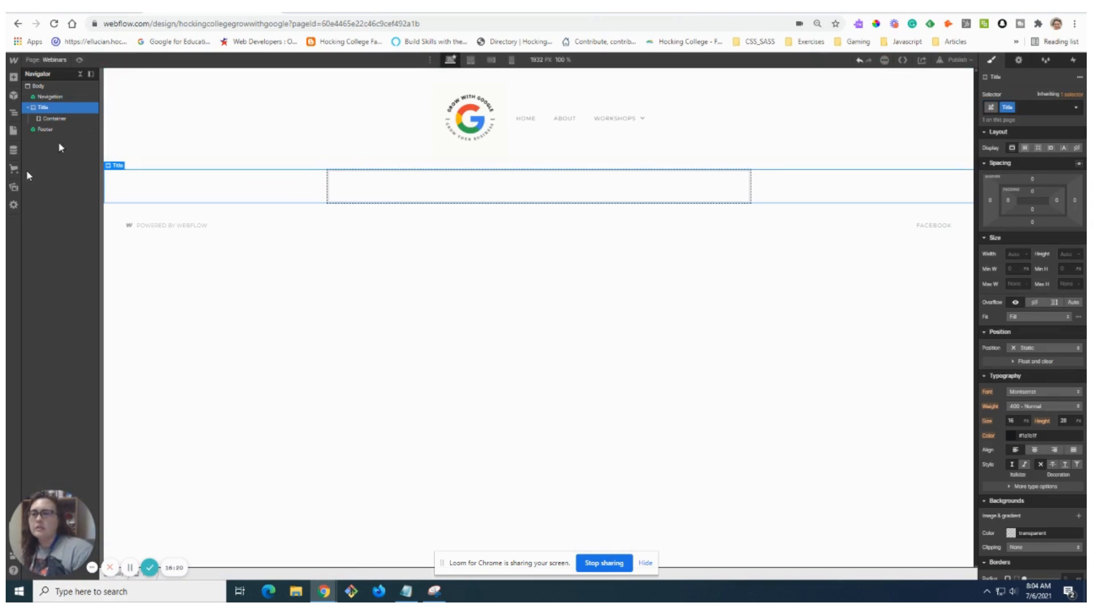
- Add a second section above the footer and give the container in the Title section the class "Title Container"
click(13, 78)
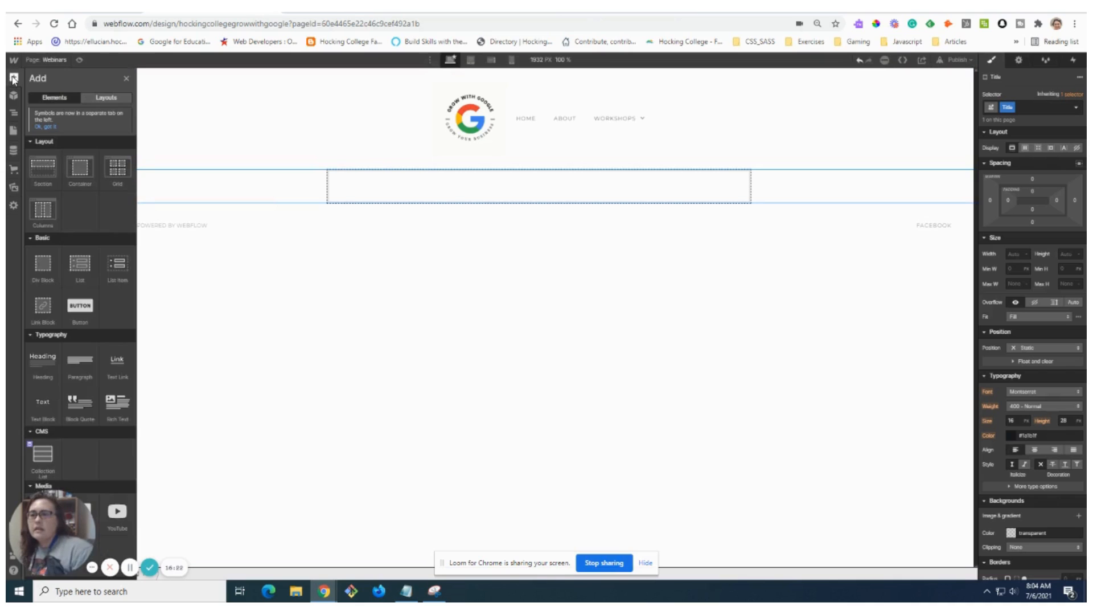
drag(62, 157, 30, 129)
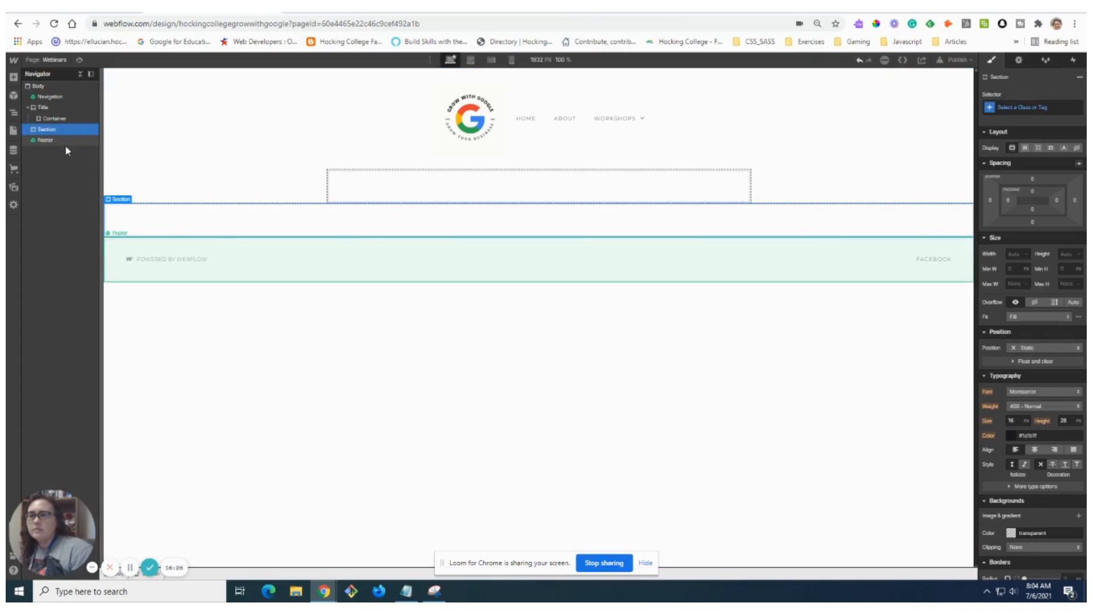
click(50, 120)
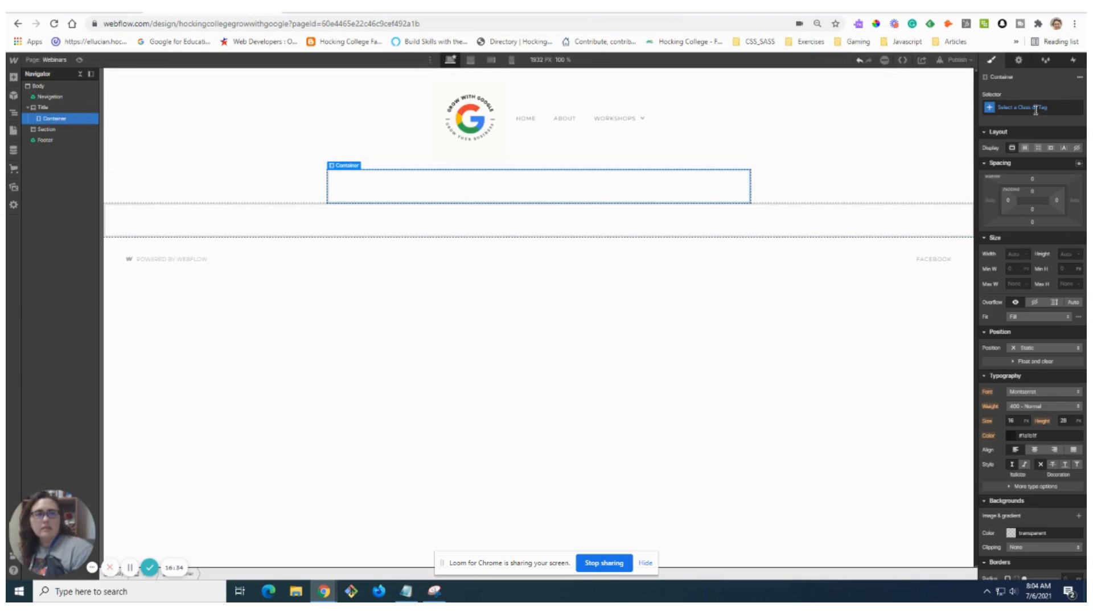
click(1036, 108)
text(Title)
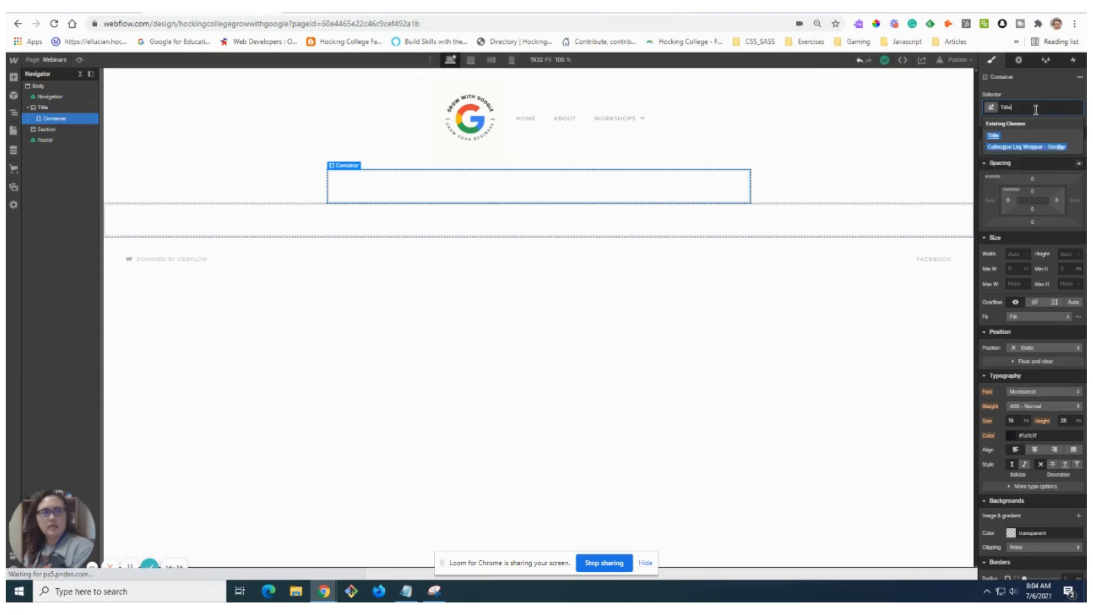
text( Content)
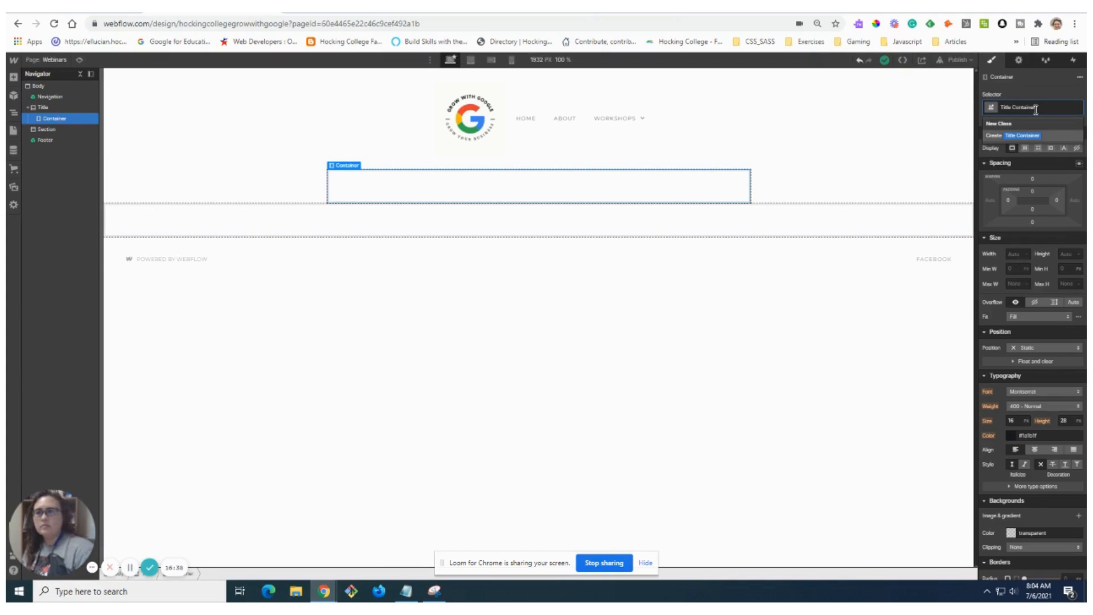
key(Return)
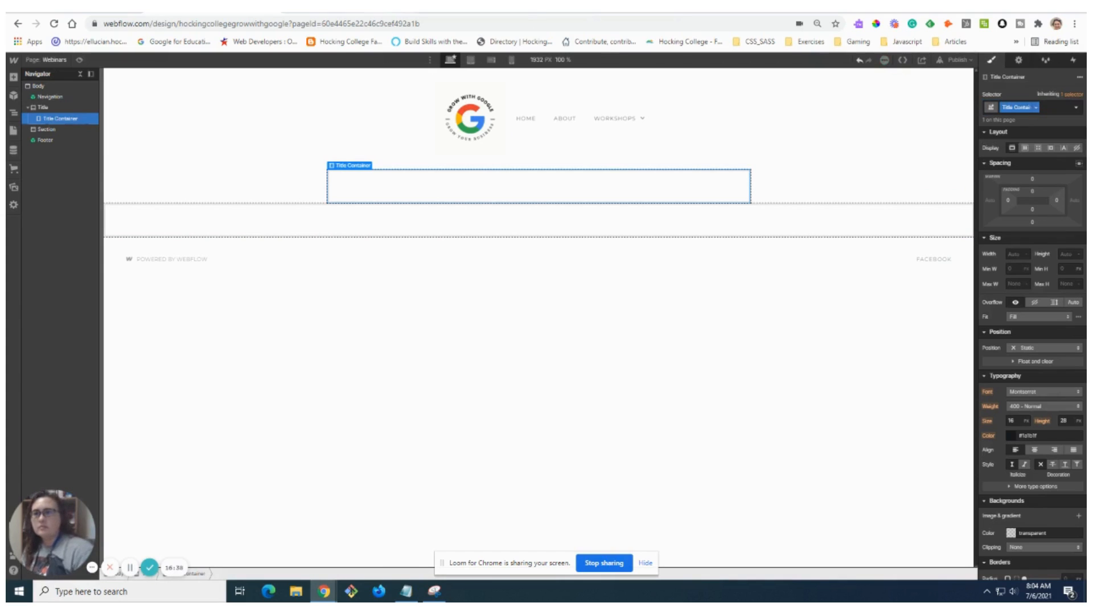
- Give the unstyled section above the footer a new class named "CMS Content"
click(48, 131)
click(1032, 106)
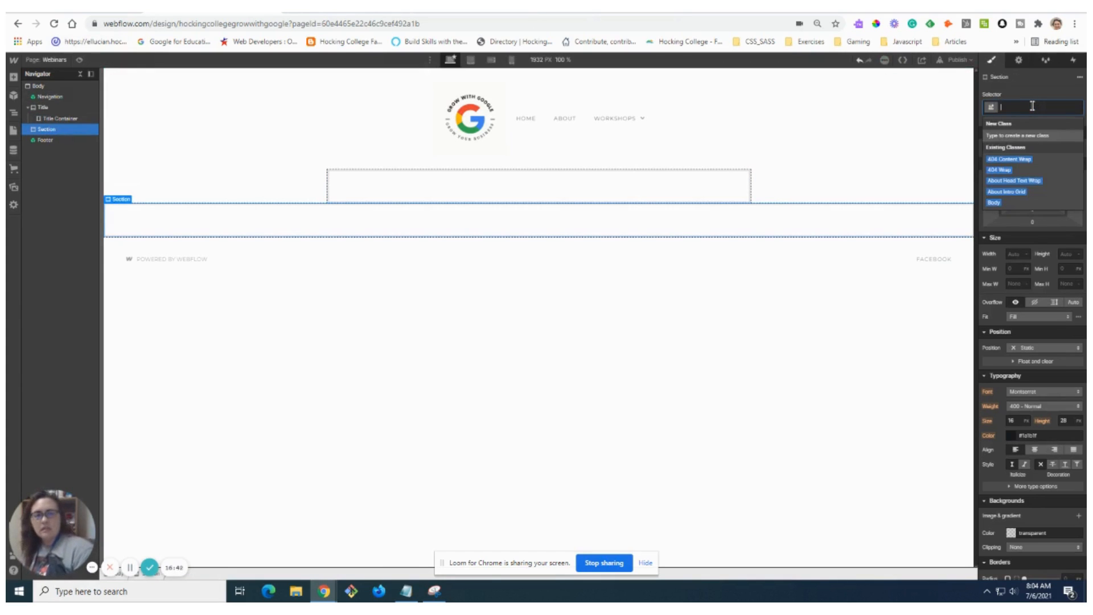
text(CMS Content)
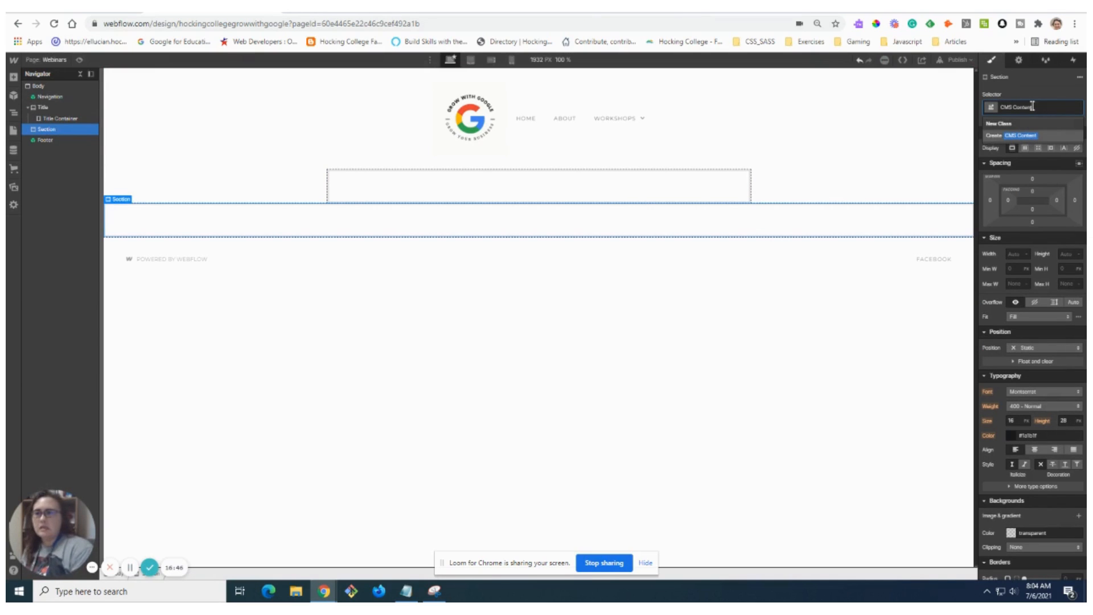
key(Return)
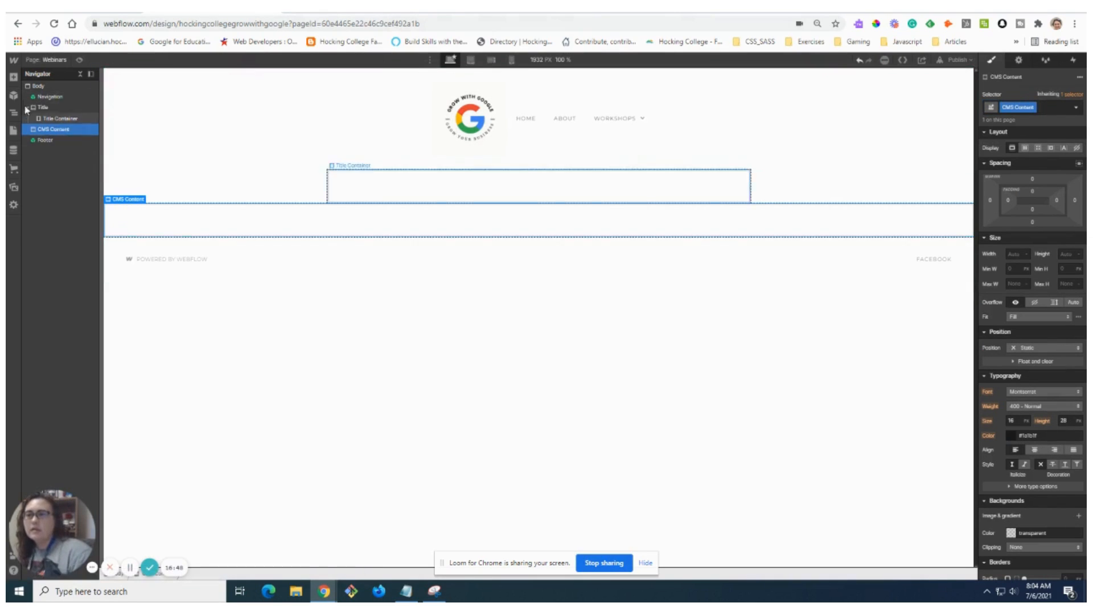
- Add a container inside the CMS Content section and give it the class "CMS Container"
click(14, 77)
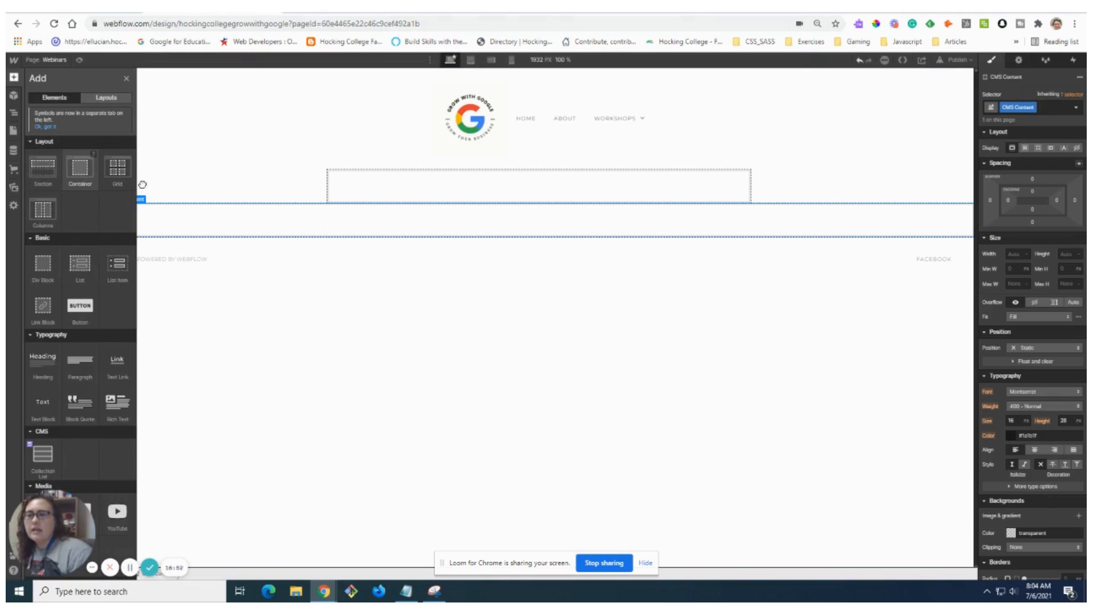
drag(142, 184, 67, 137)
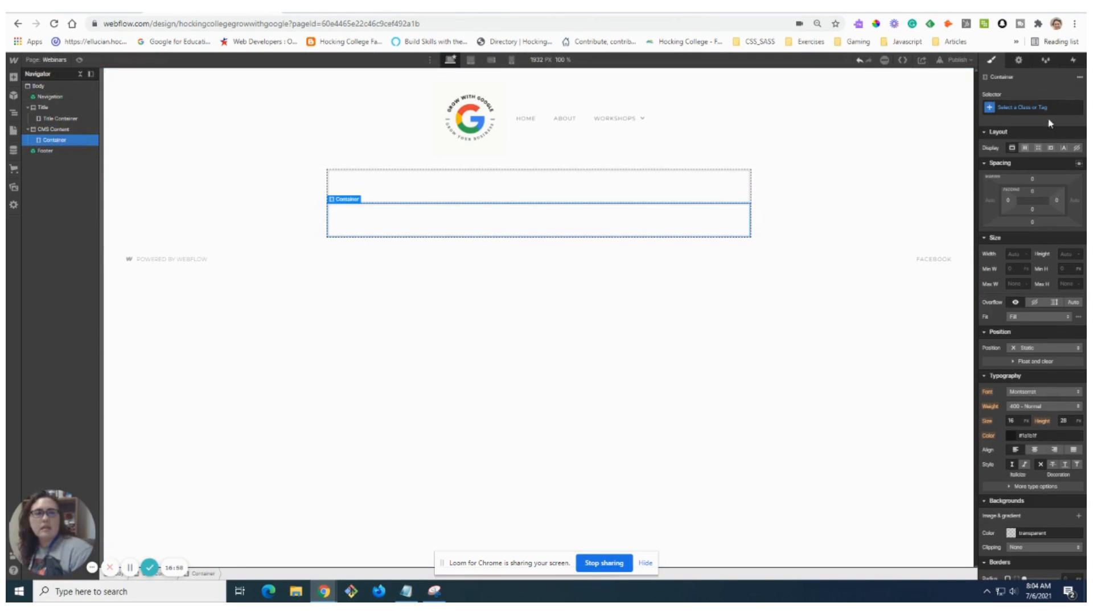
click(1037, 106)
text(CMS Conte)
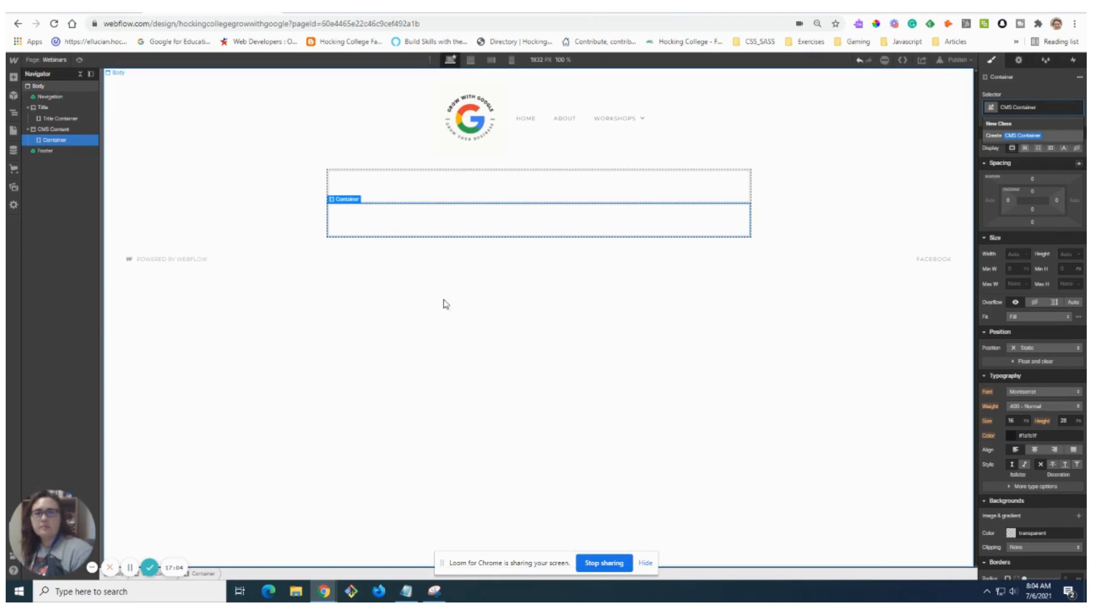
key(Return)
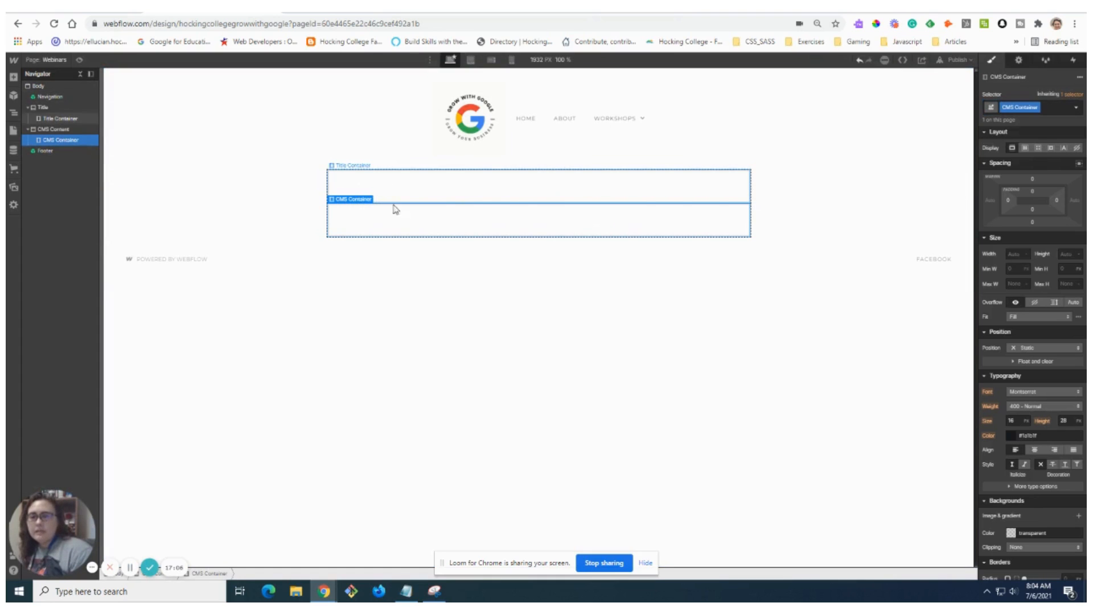
- Add a Collection List inside the CMS Container and connect it to the Google Webinars collection
click(15, 77)
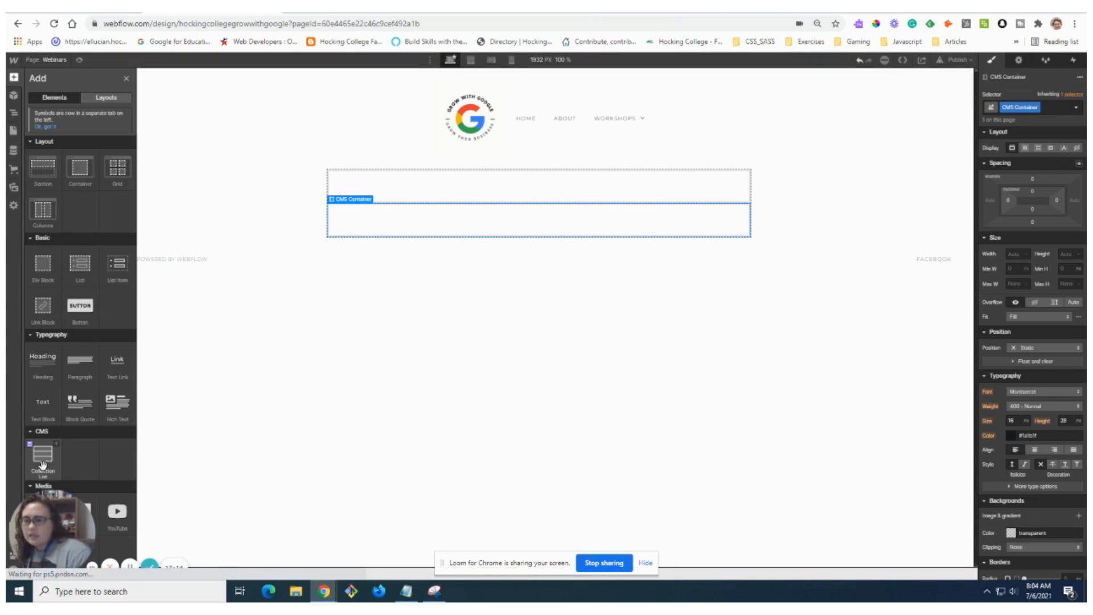
drag(43, 464, 53, 151)
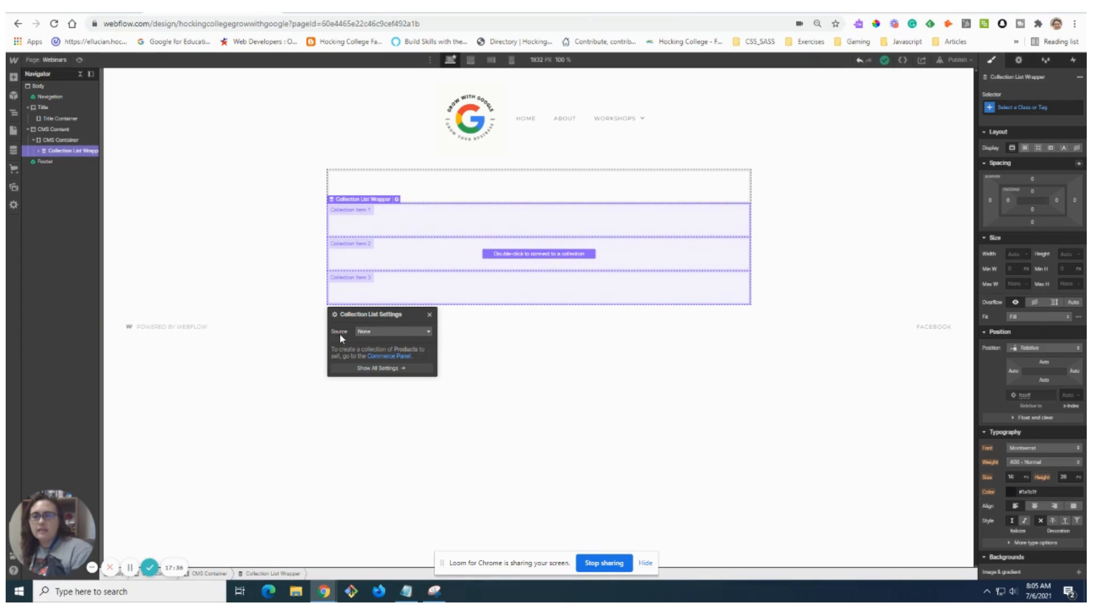
click(428, 332)
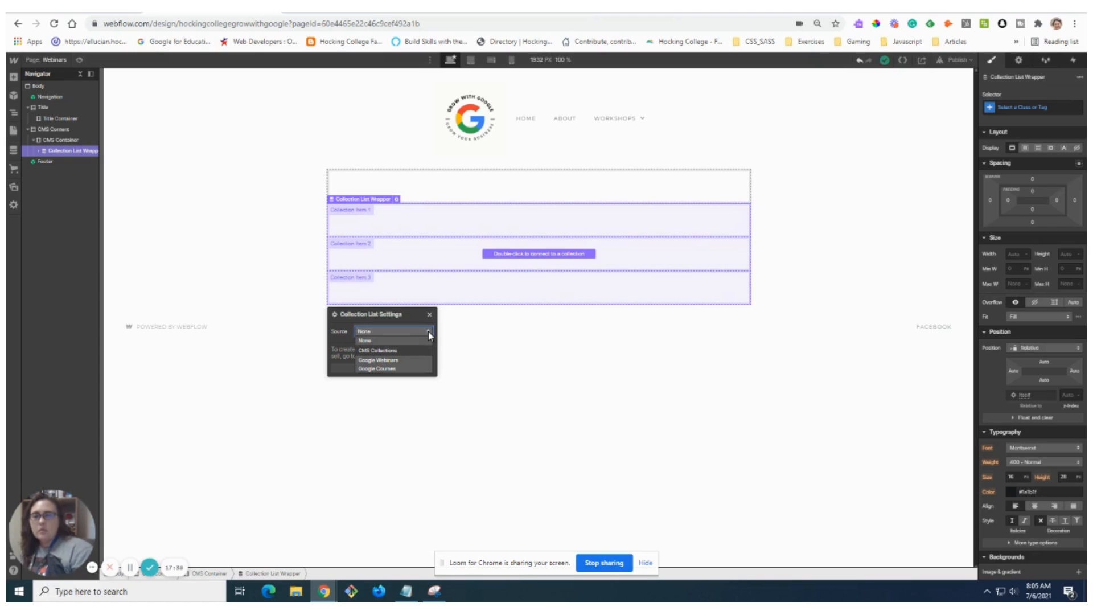
click(416, 359)
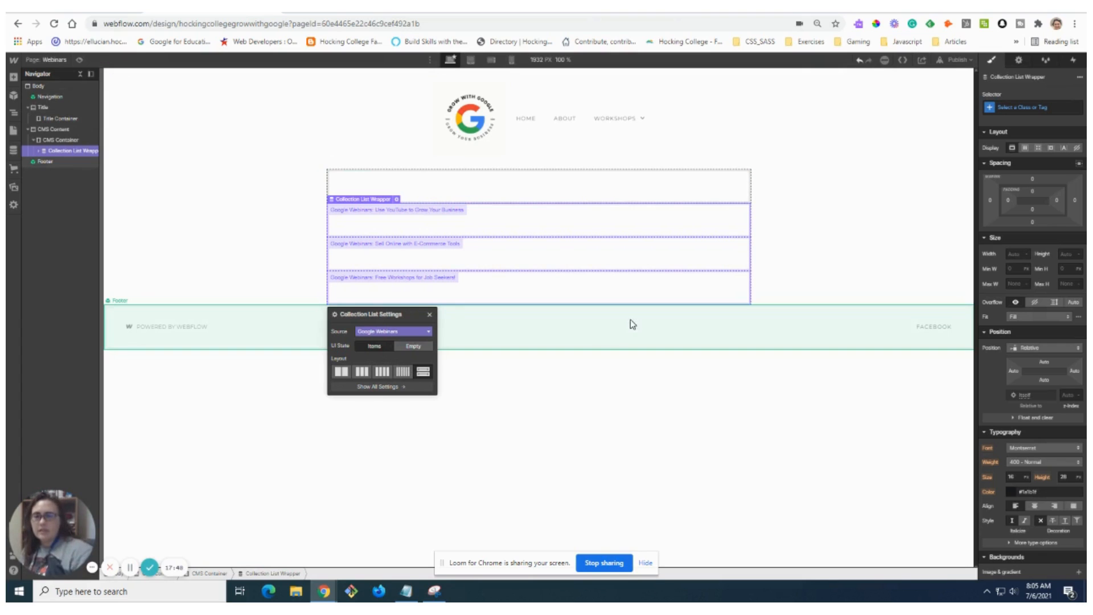
click(203, 219)
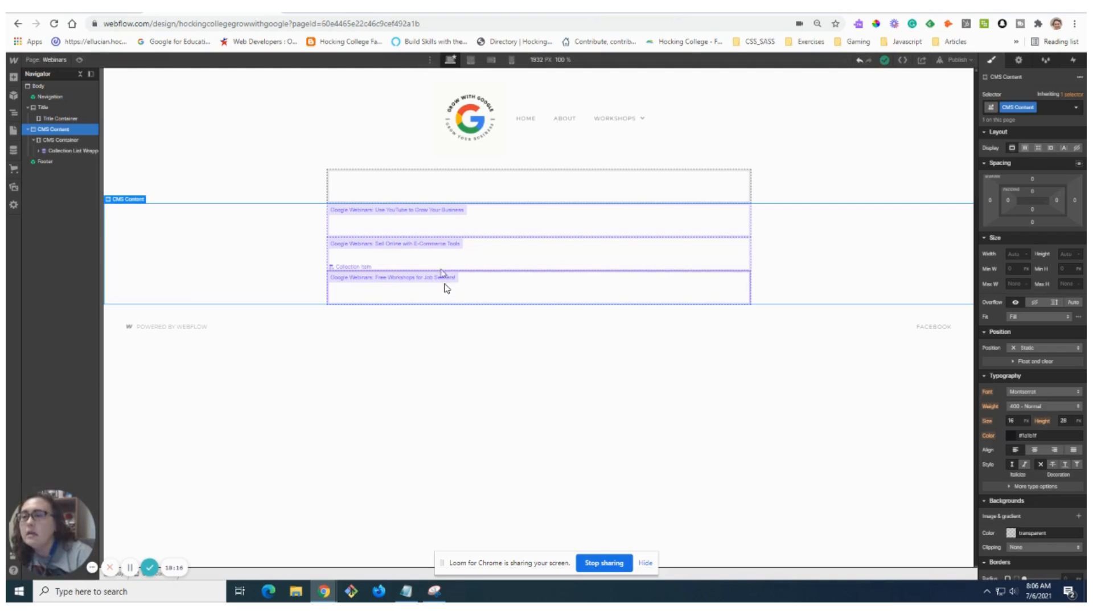
- Place an H2 heading in the collection item and get its text from the Google Webinars Name field
click(15, 81)
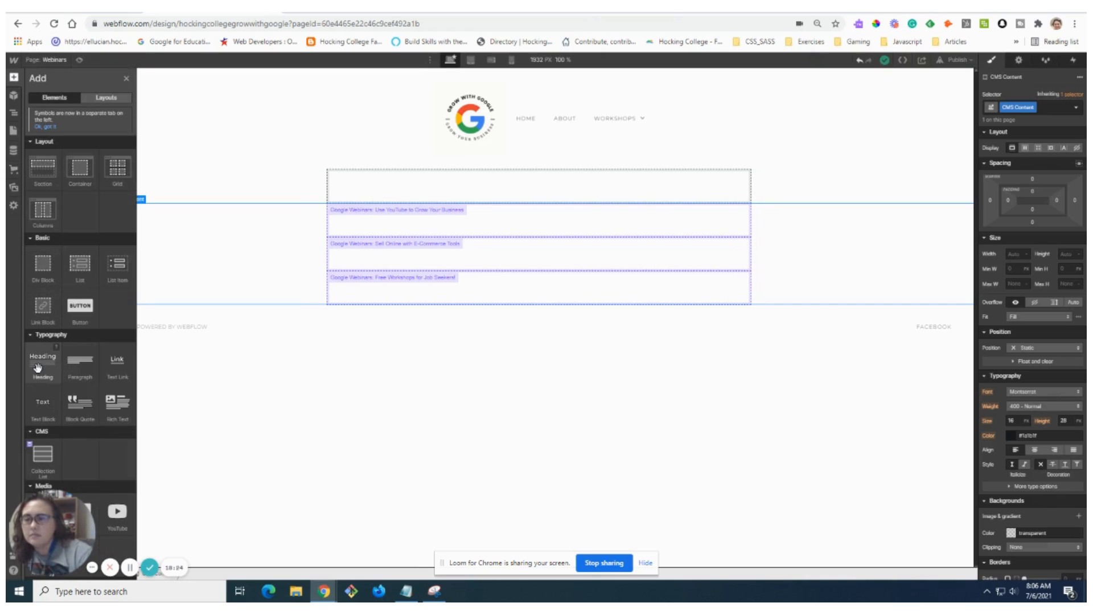
drag(38, 367, 411, 219)
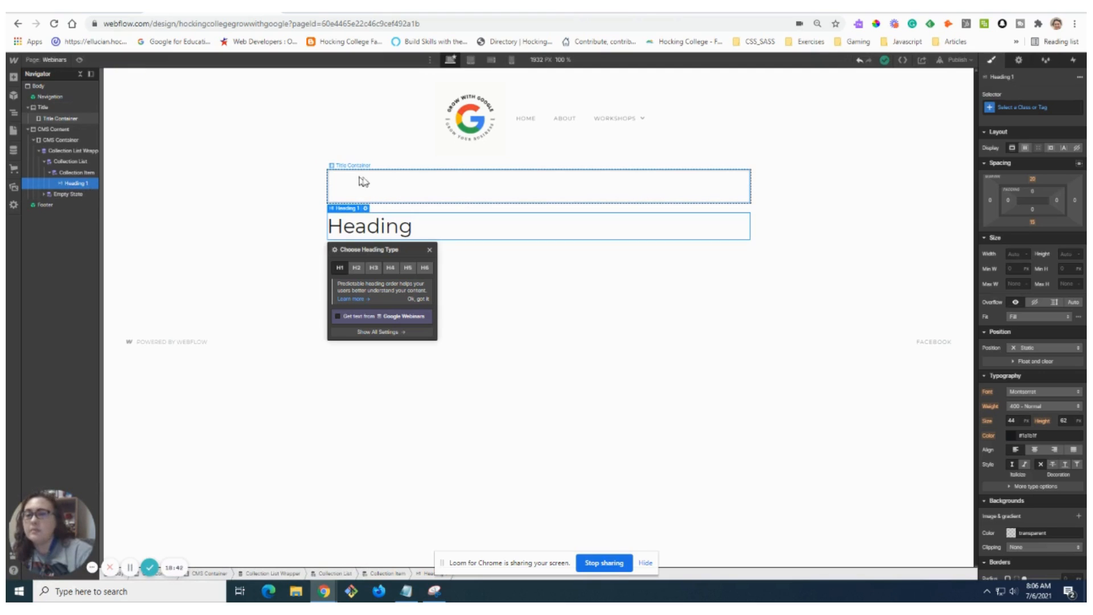
click(357, 268)
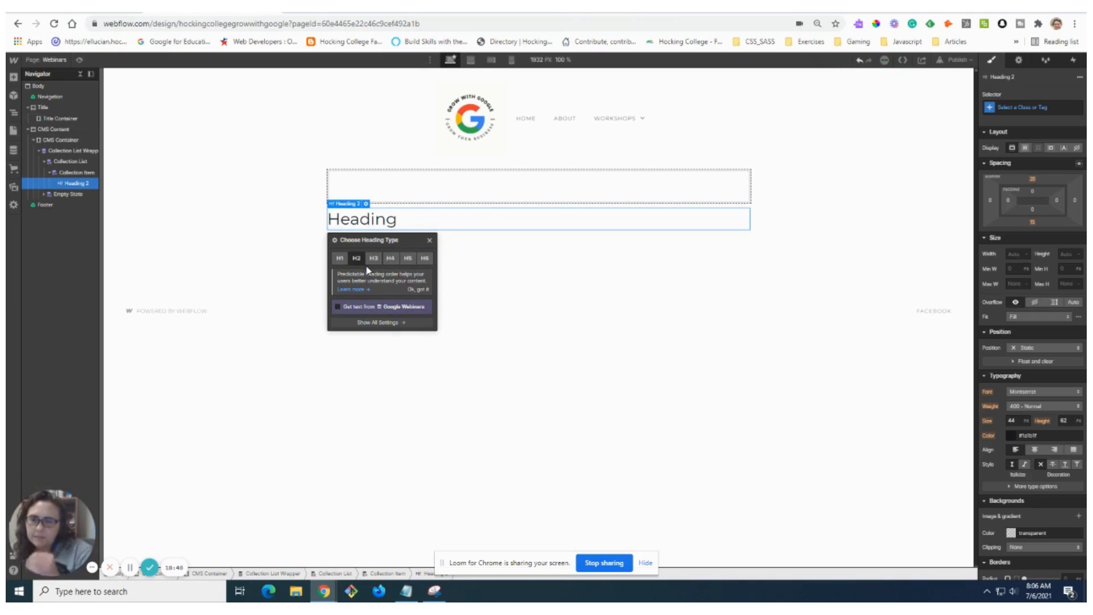
click(339, 309)
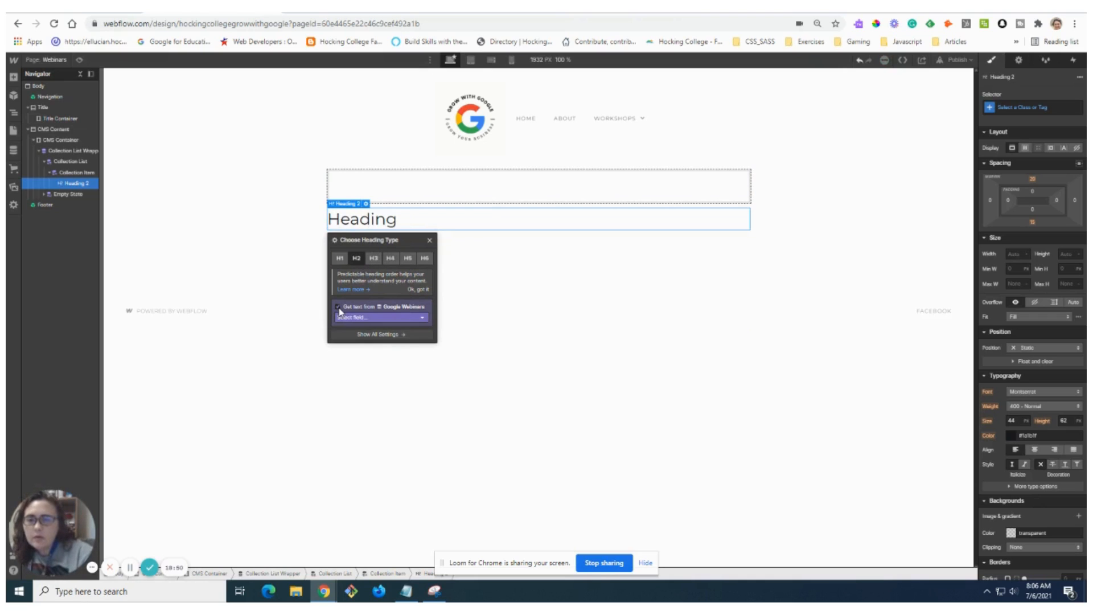
click(345, 317)
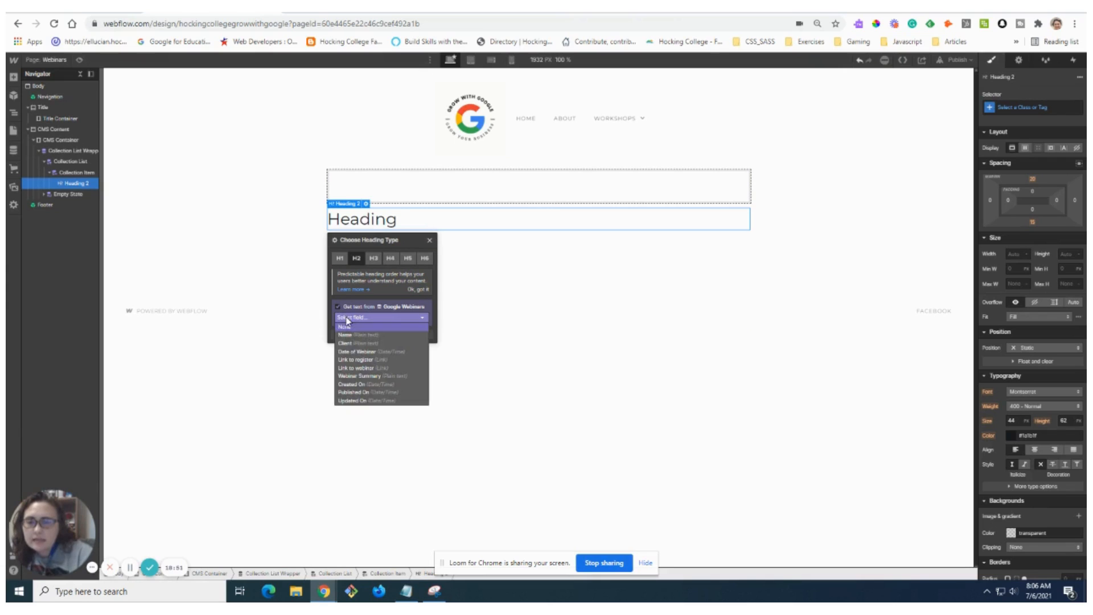
click(386, 336)
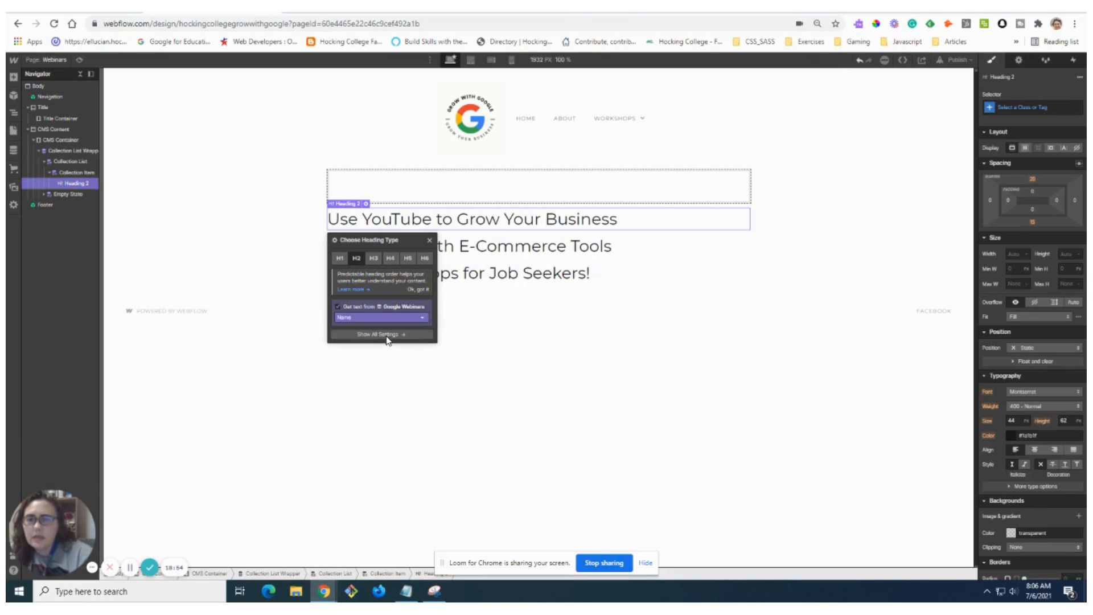
click(526, 467)
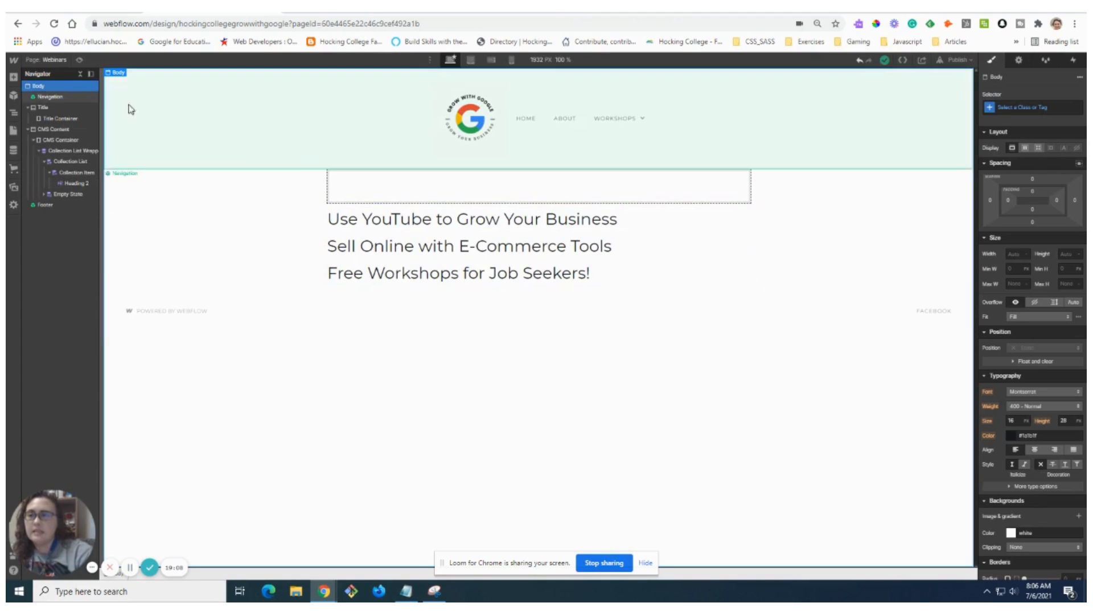
- Add a paragraph below the heading in the collection item and get its text from the Webinar Summary field
click(14, 78)
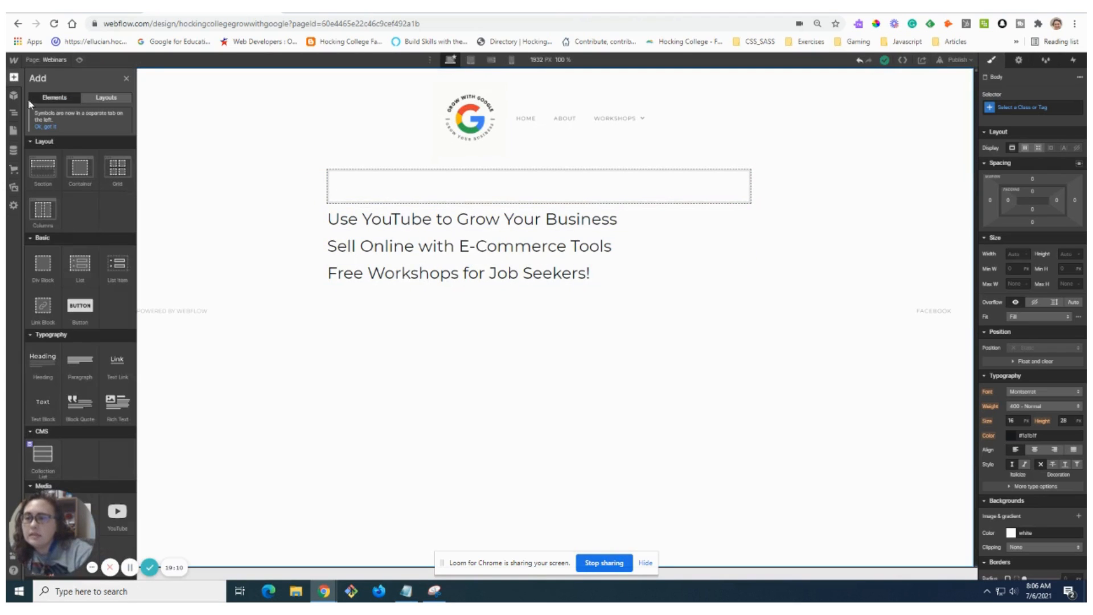
drag(79, 374, 426, 228)
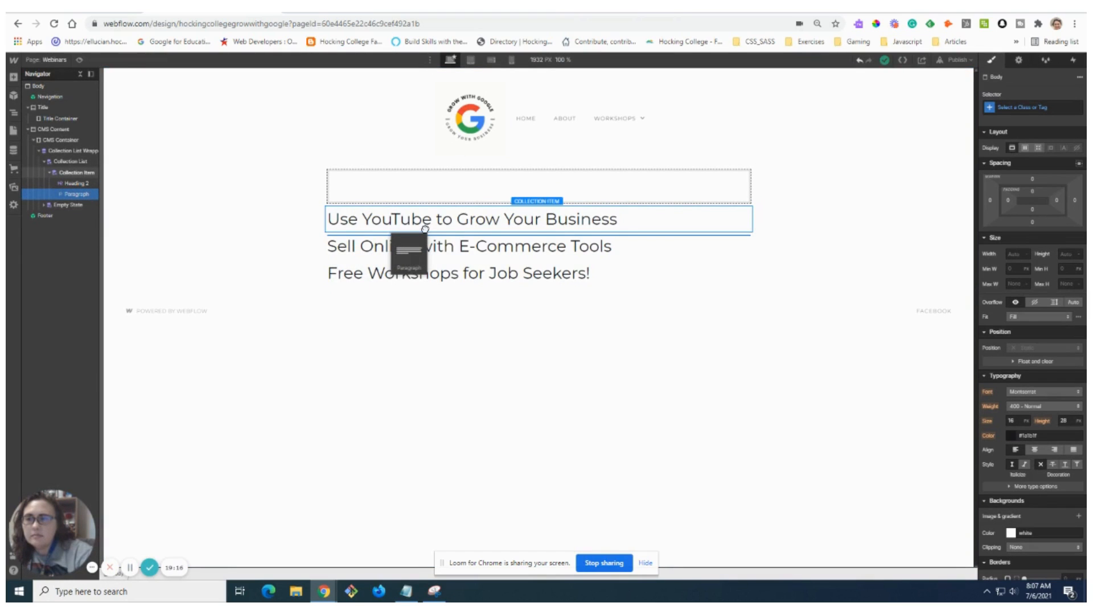
drag(425, 229, 425, 228)
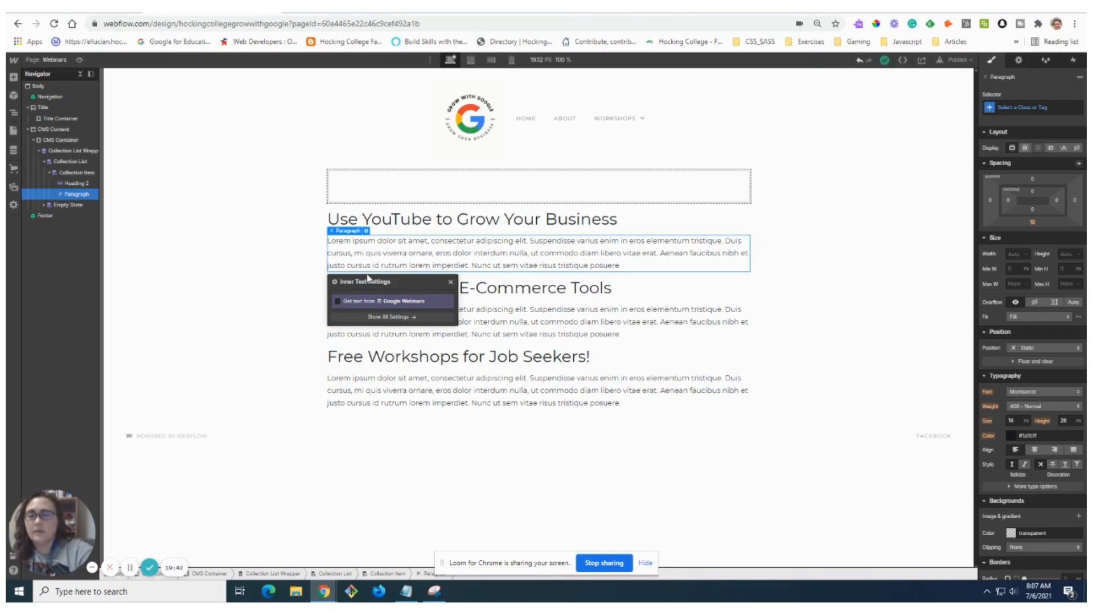
click(337, 302)
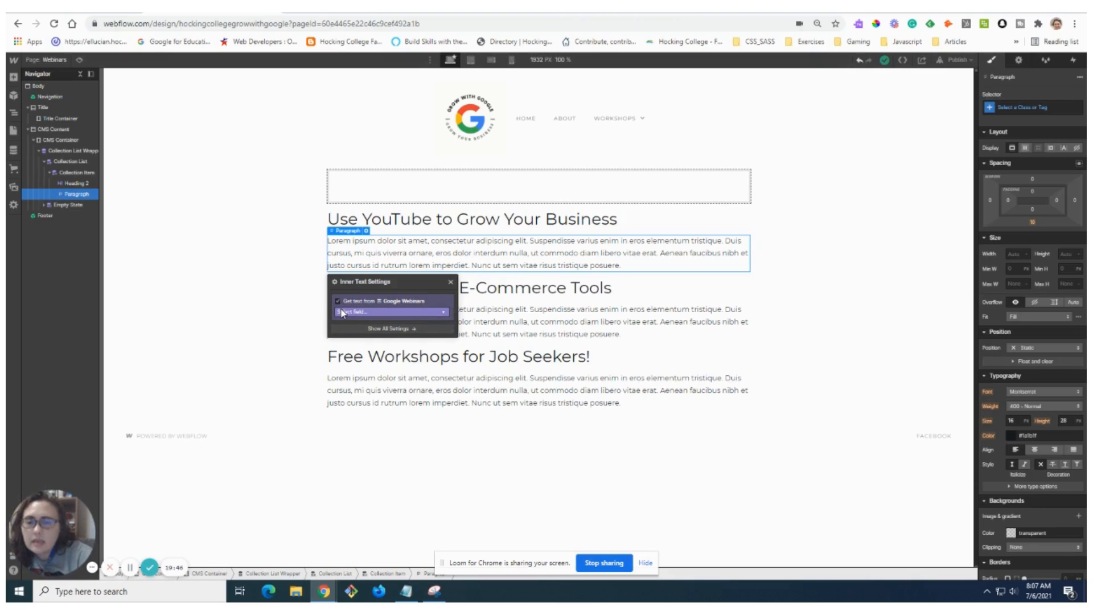
click(344, 312)
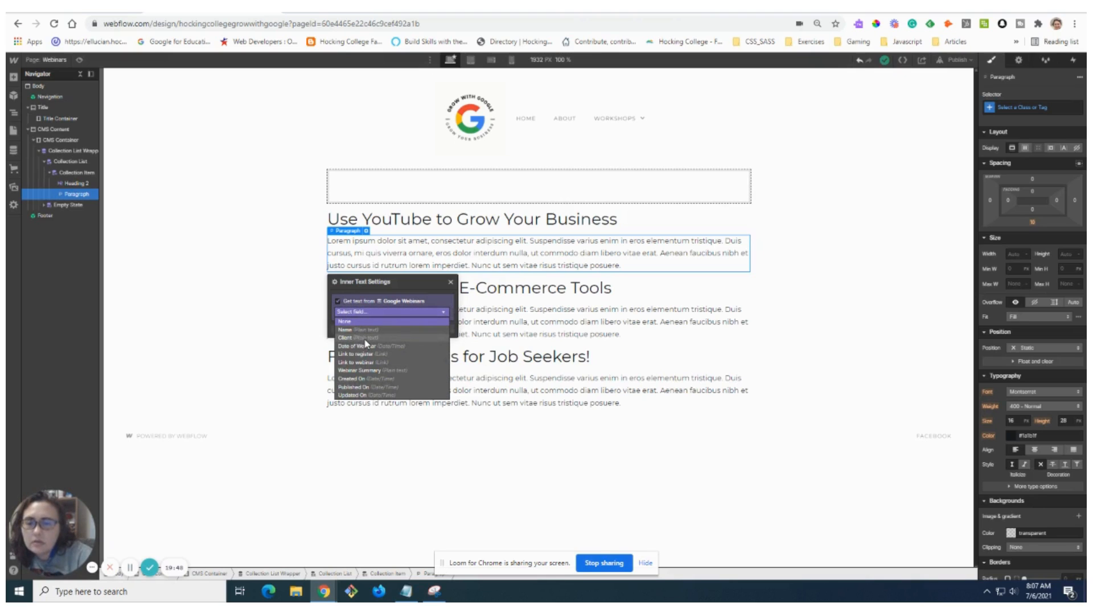
click(381, 371)
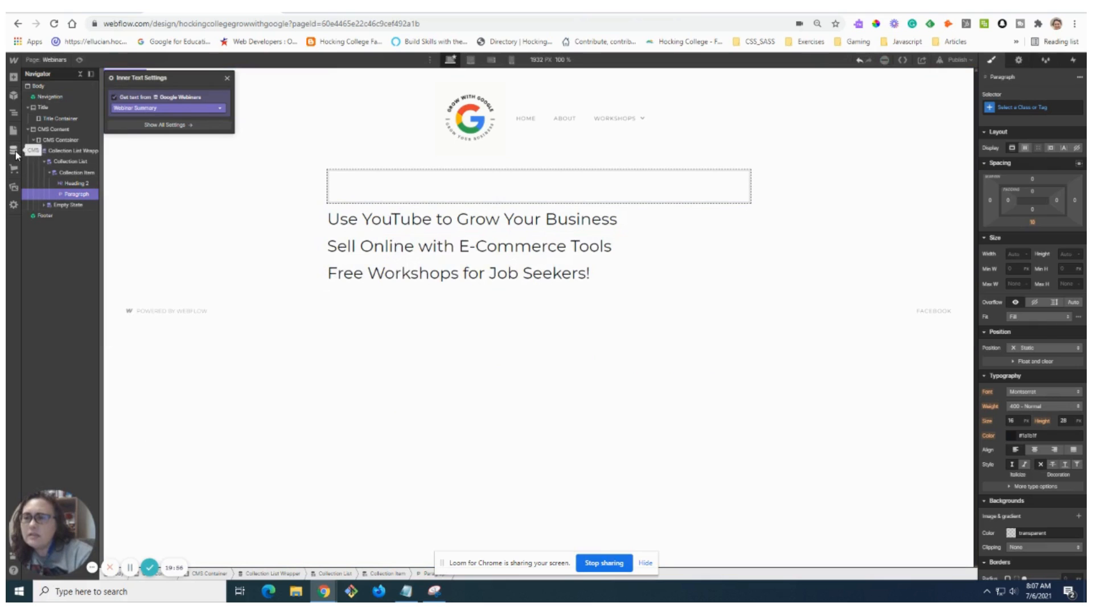
- In the "Use YouTube to Grow Your Business" webinar item, copy the name into Webinar Details and Webinar Summary, and save it
click(12, 151)
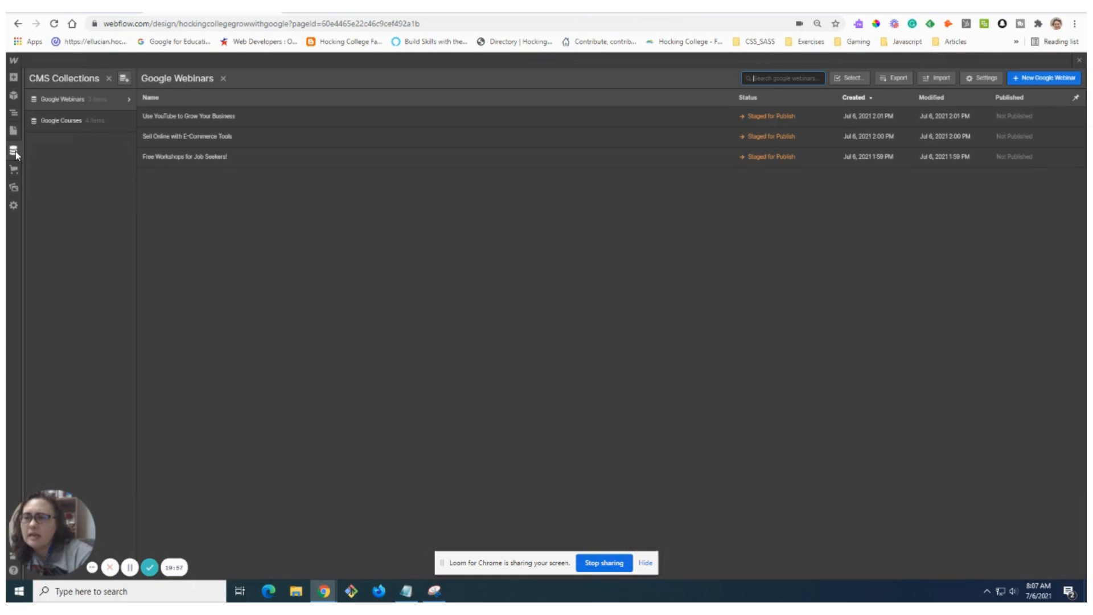
click(222, 118)
click(313, 252)
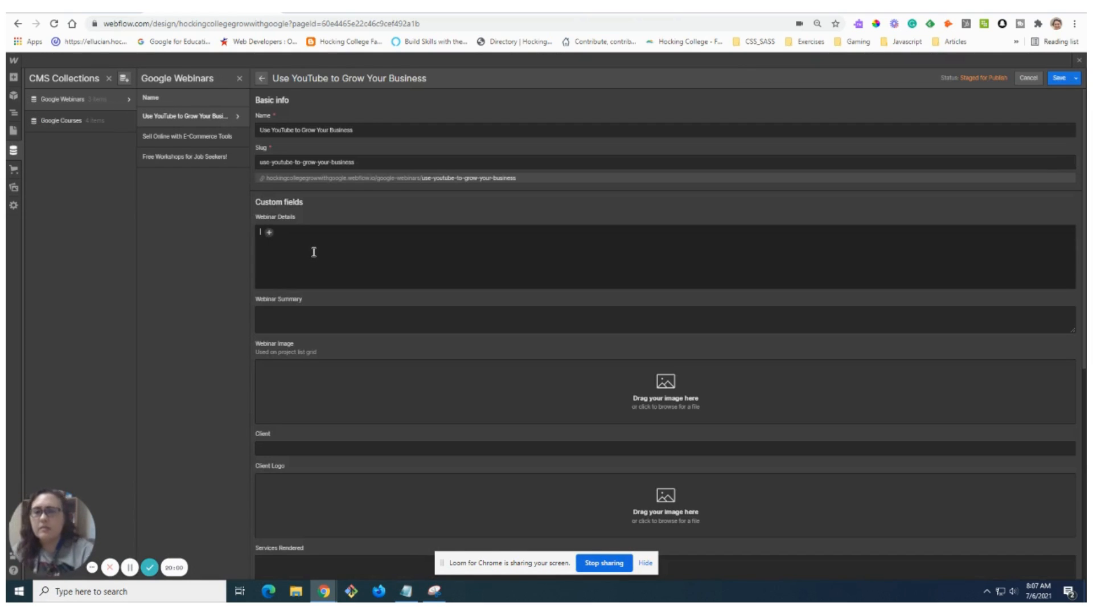
triple_click(374, 130)
key(ctrl+c)
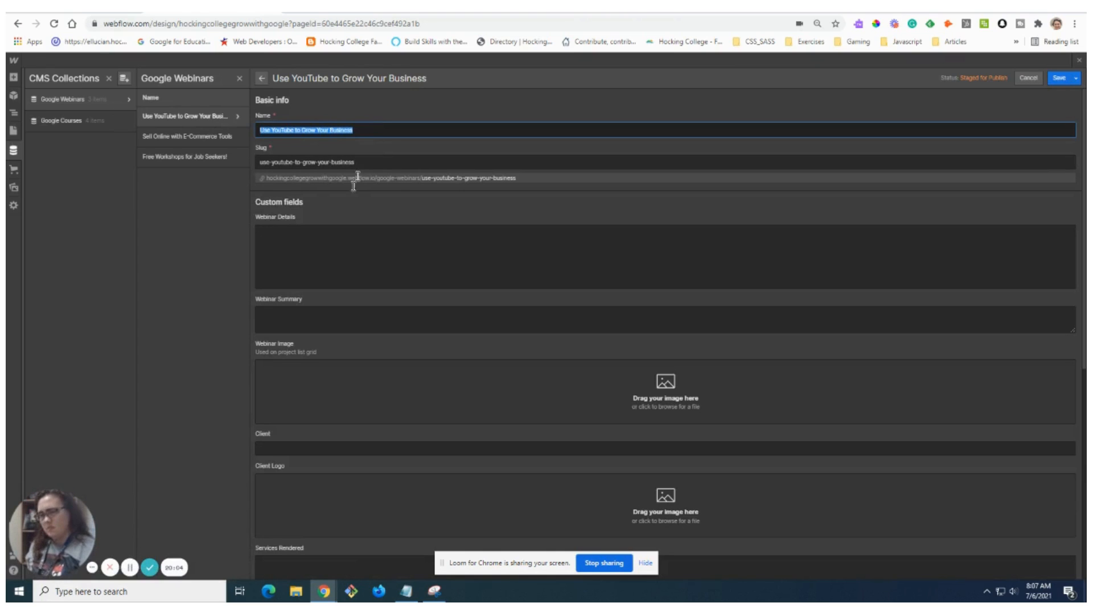
click(324, 259)
key(ctrl+v)
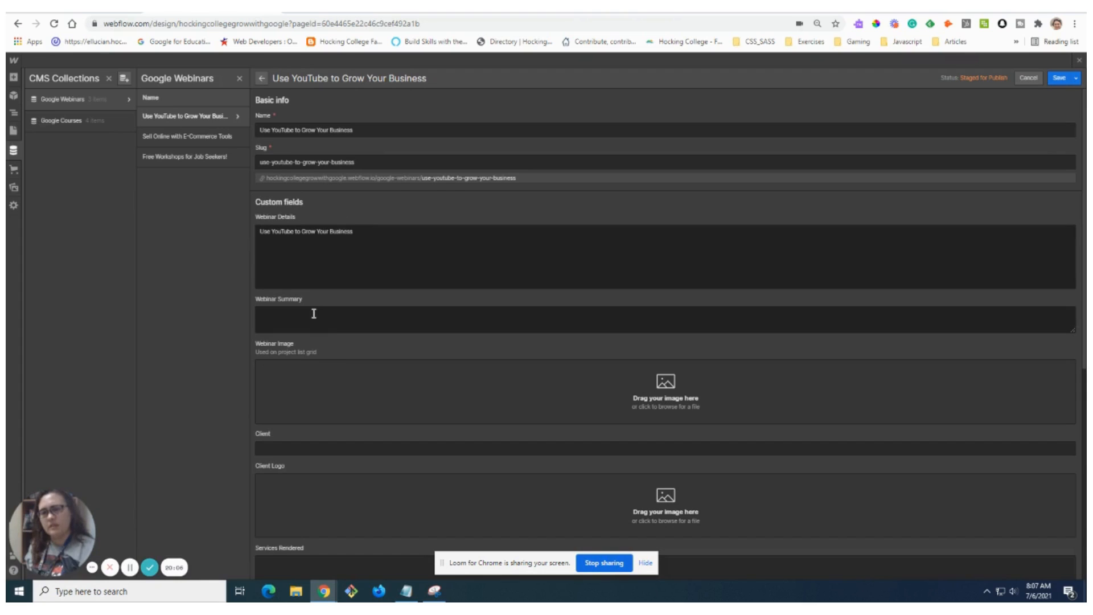
click(308, 321)
key(ctrl+v)
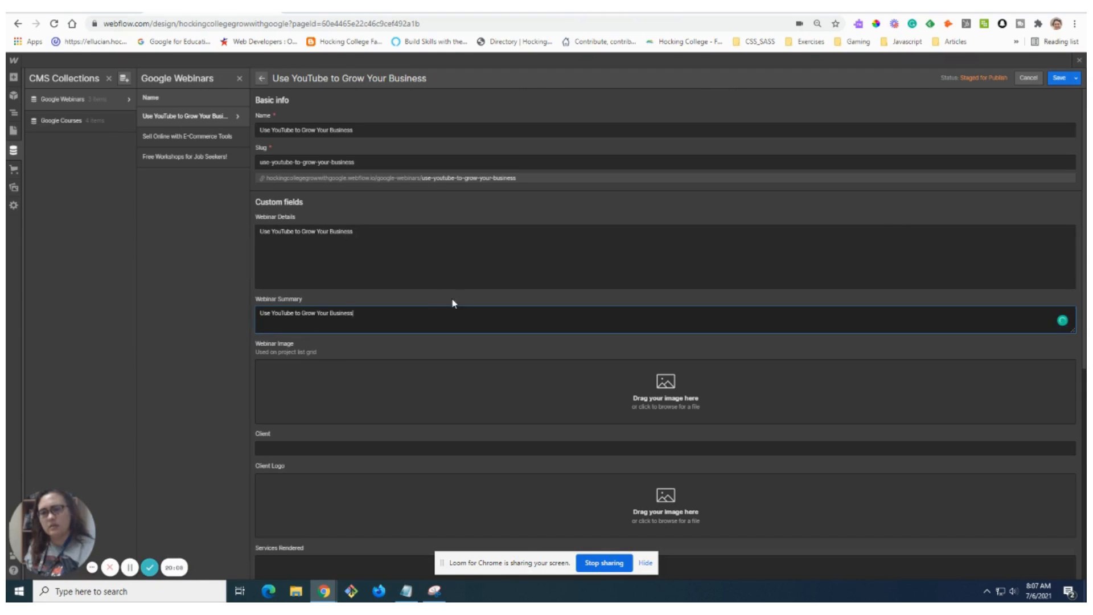
click(1058, 78)
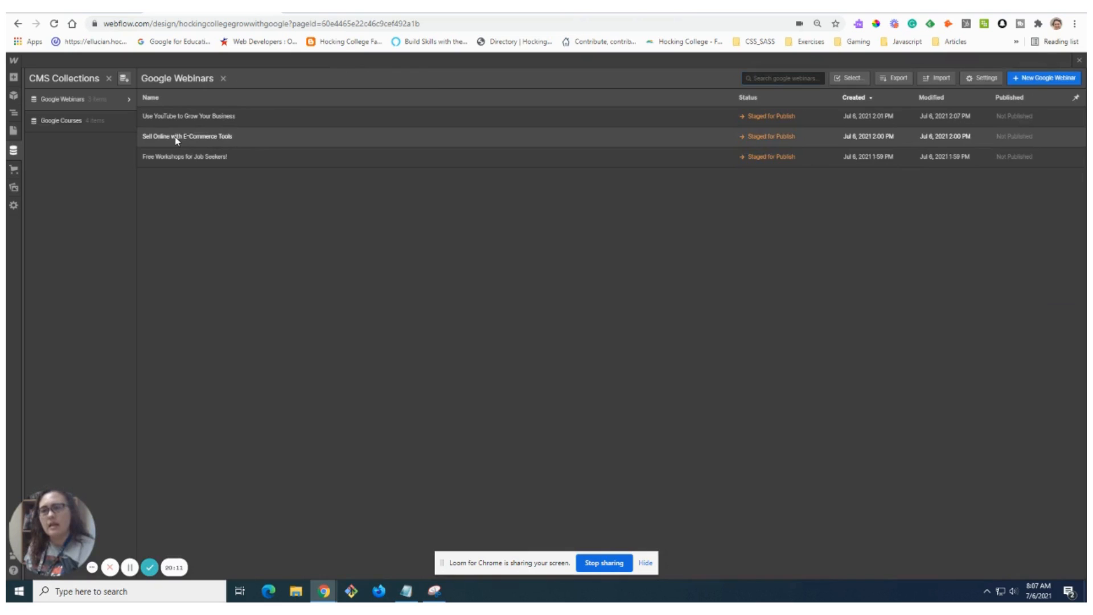
- Fill Webinar Details and Webinar Summary of the "Sell Online with E-Commerce Tools" item with its name and save it
click(176, 137)
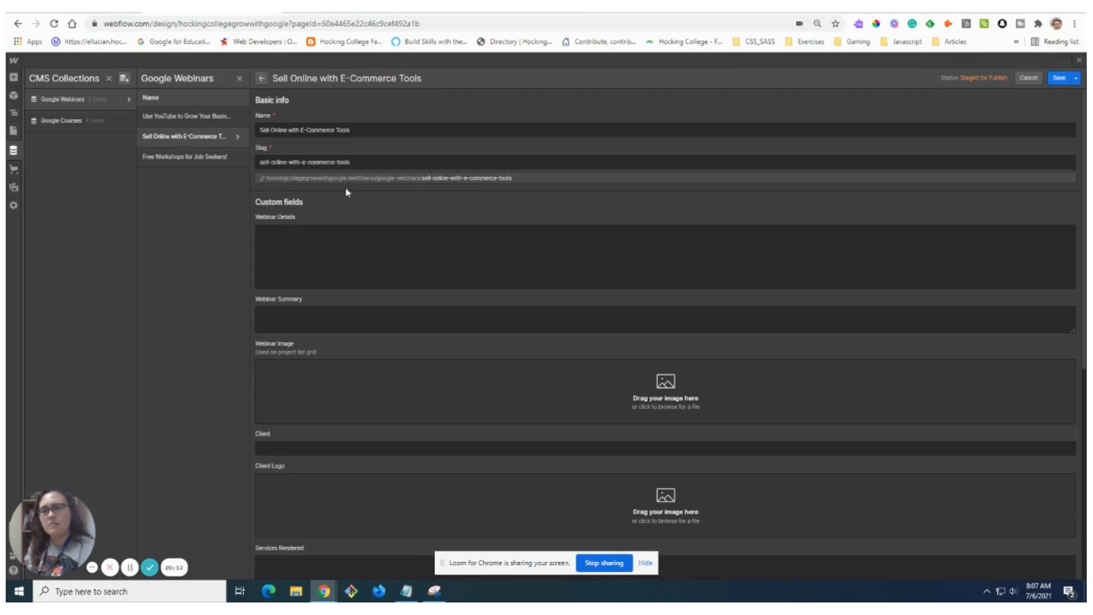
triple_click(331, 129)
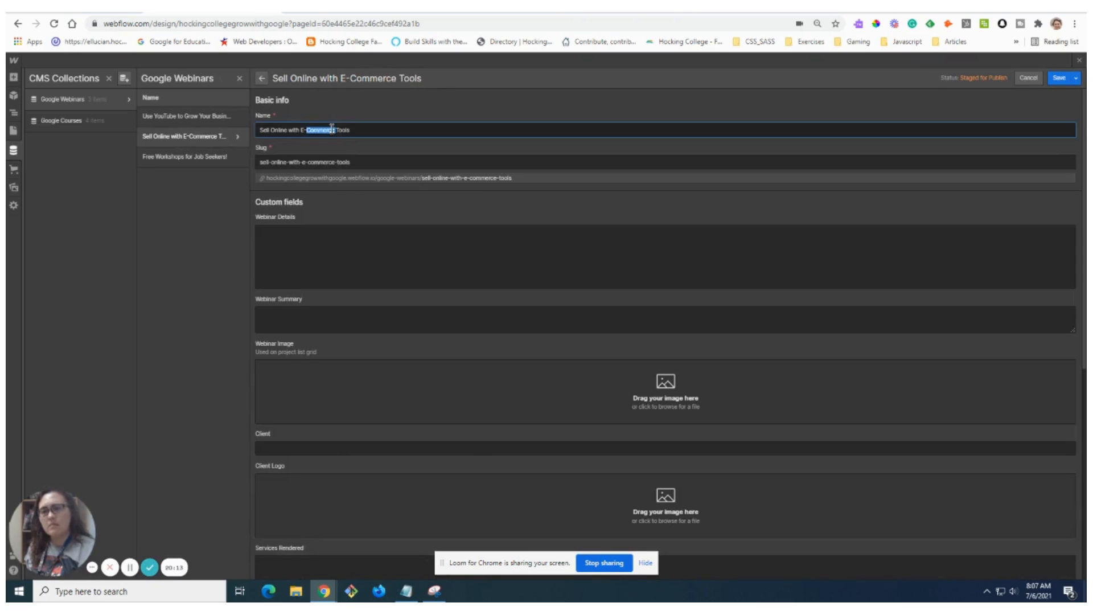
click(351, 243)
key(ctrl+v)
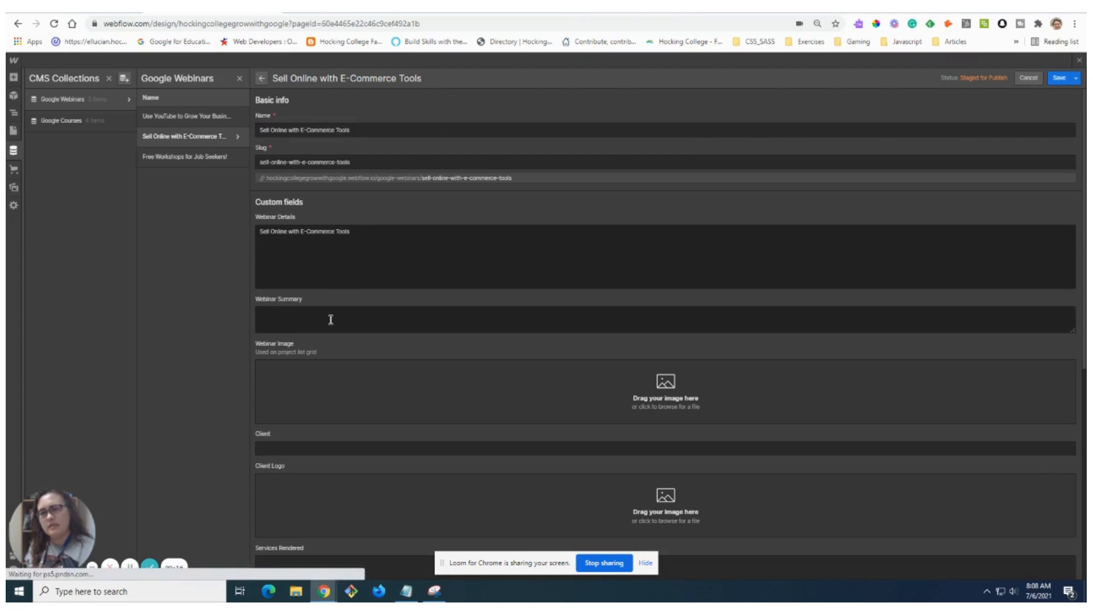
click(327, 324)
key(ctrl+v)
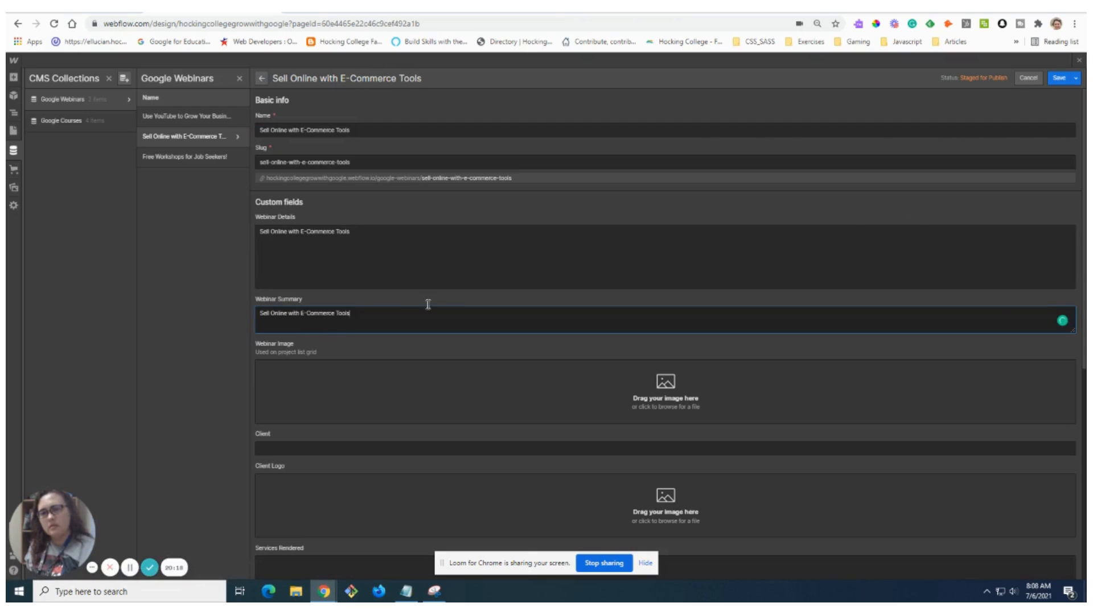
click(1058, 78)
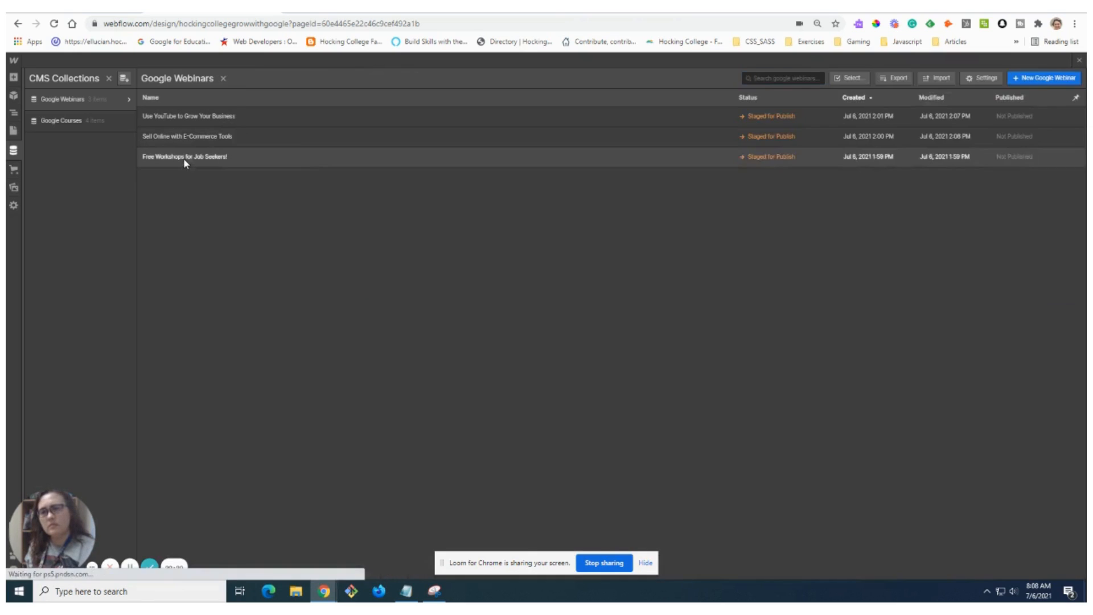
- Fill Webinar Details and Webinar Summary of "Free Workshops for Job Seekers!" with its name, save it, and return to the Webinars page
click(184, 158)
click(287, 126)
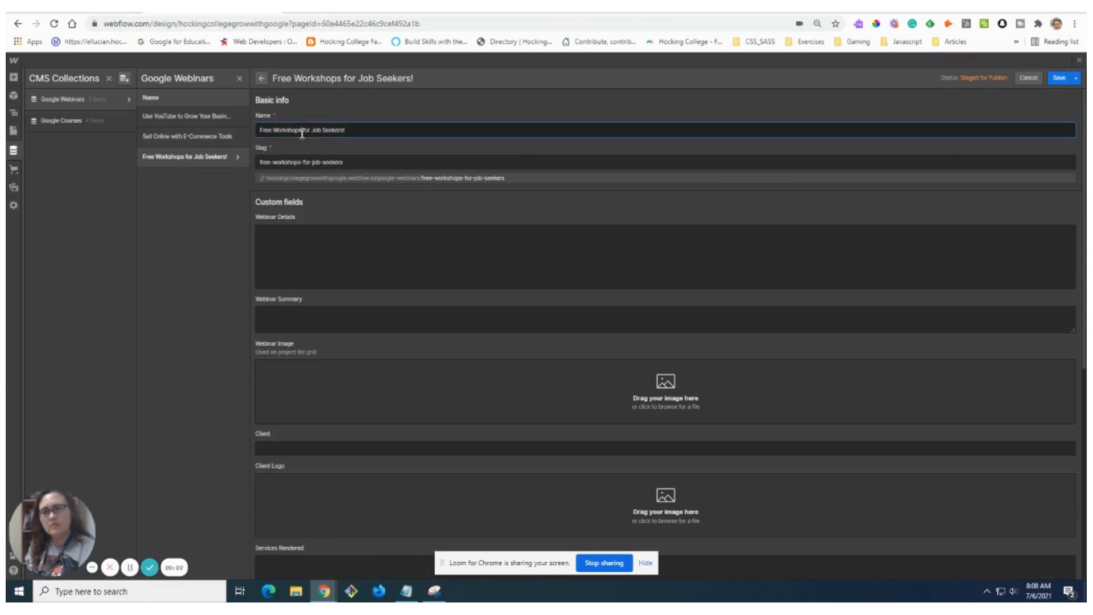
key(ctrl+a)
key(ctrl+c)
click(305, 254)
key(ctrl+v)
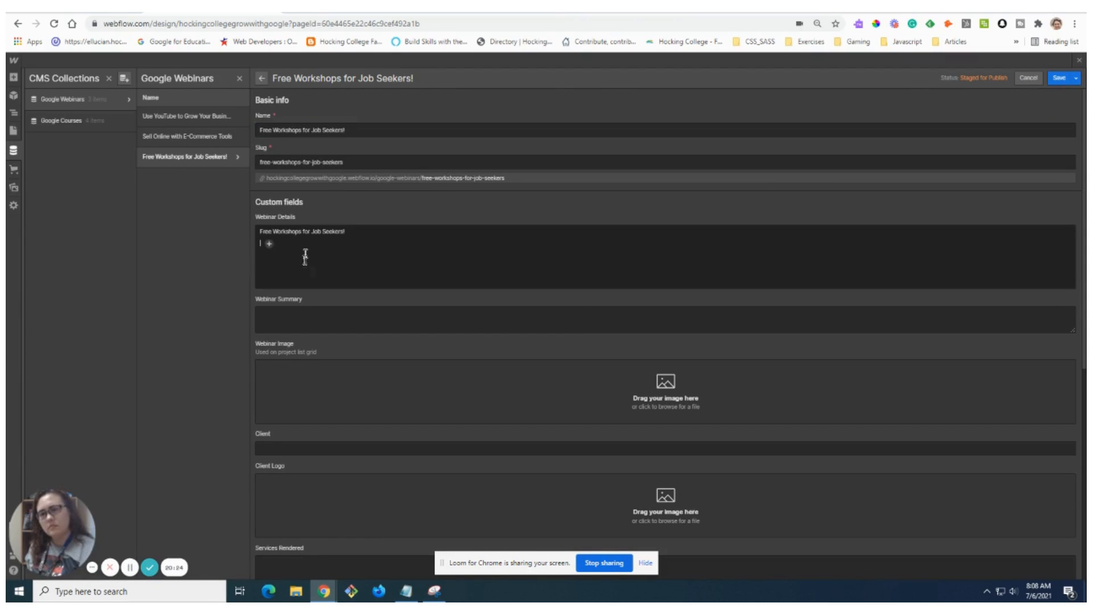
click(298, 316)
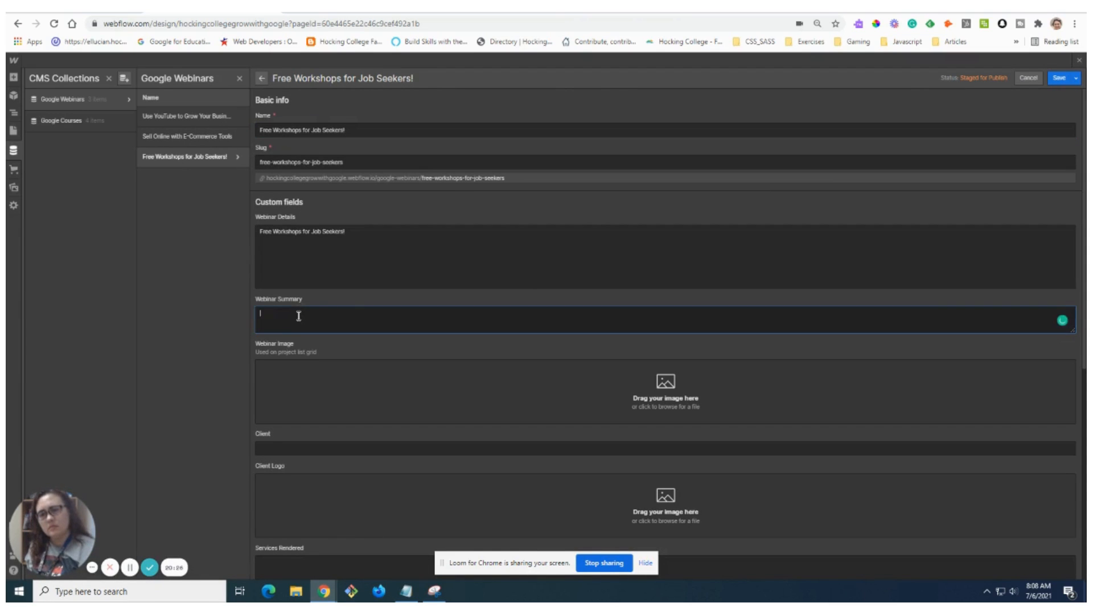
key(ctrl+v)
click(1061, 81)
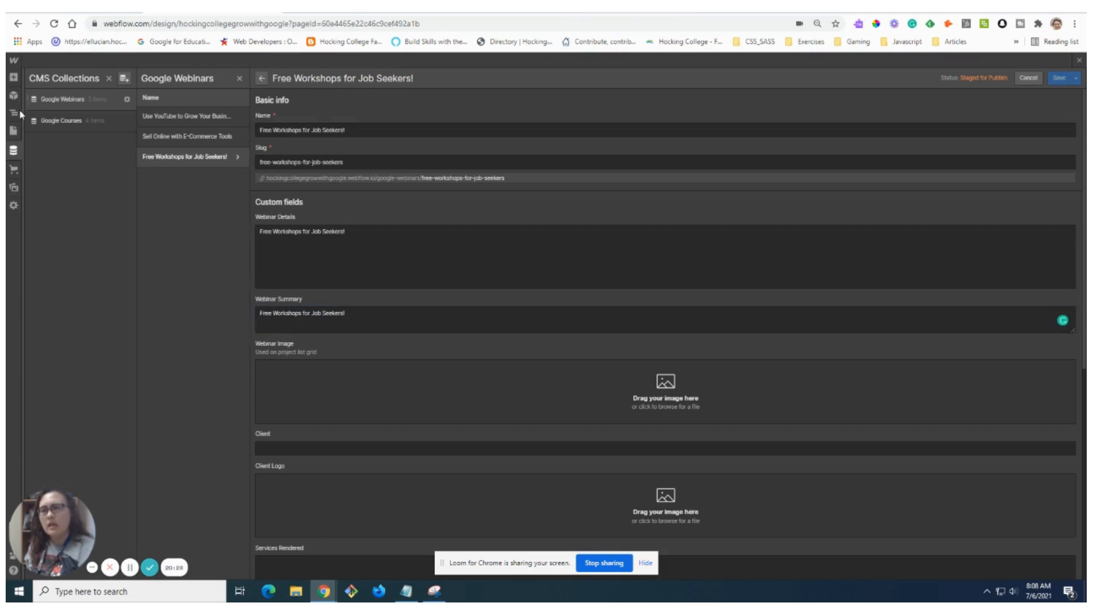
click(14, 132)
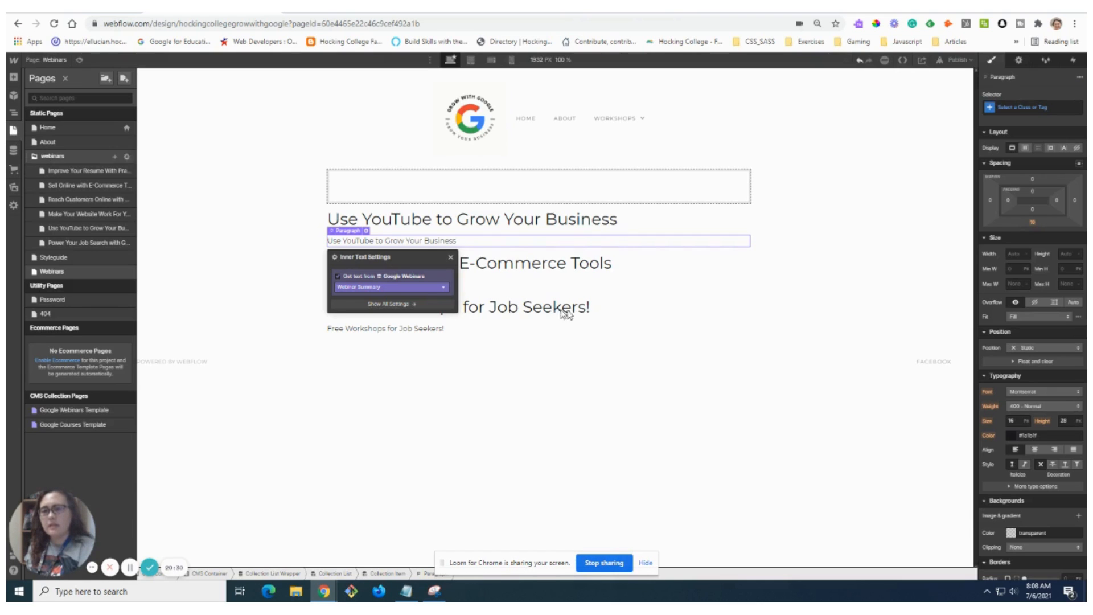
click(495, 403)
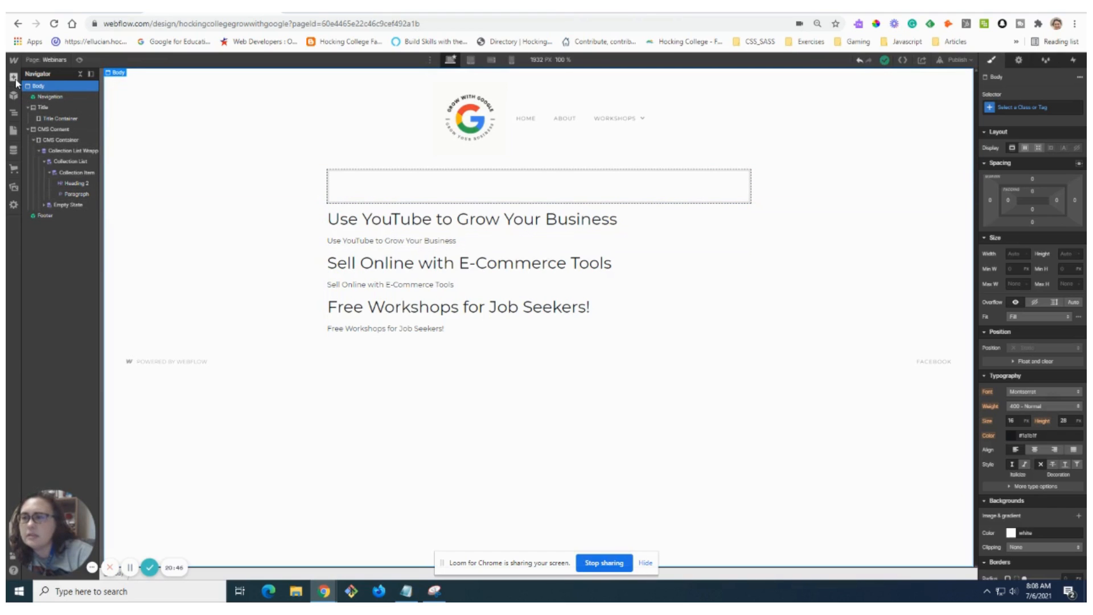
- Add an image element between the heading and the paragraph in the collection item
key(a)
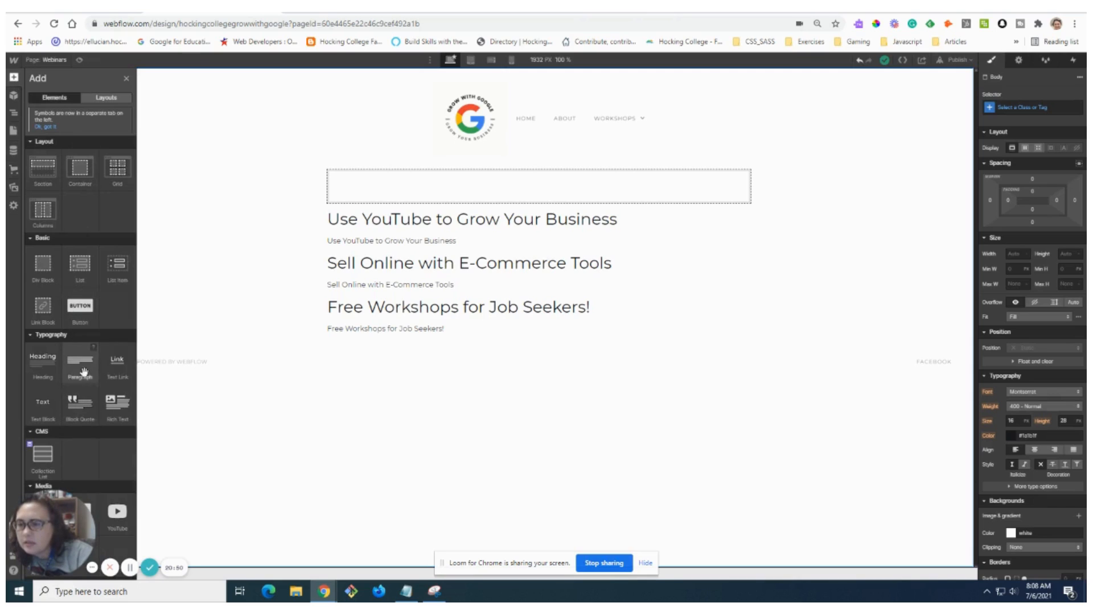
scroll(92, 407, down, 1)
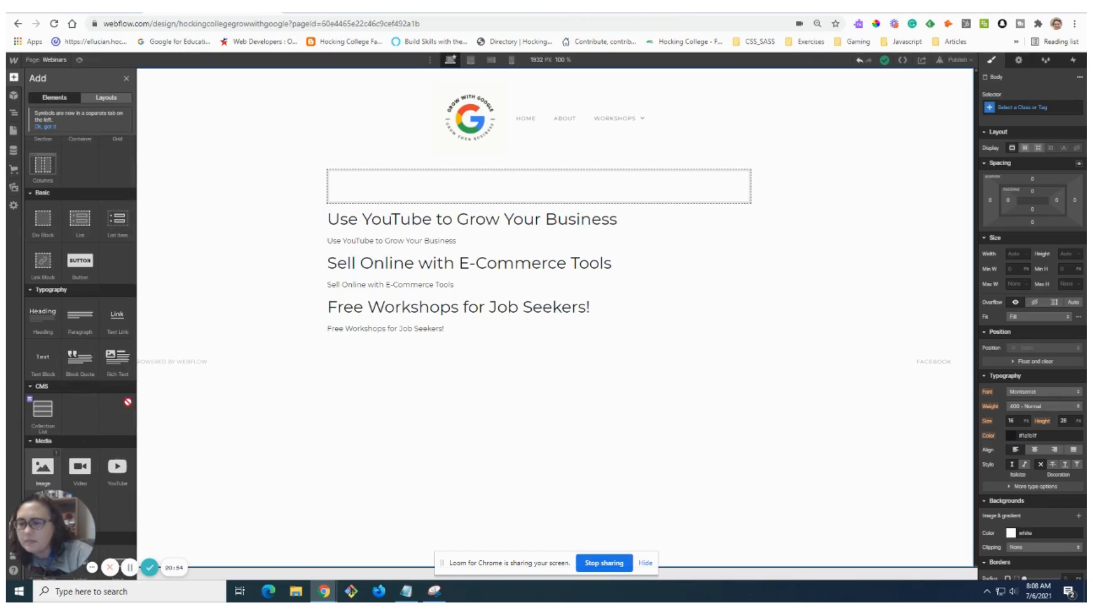
drag(43, 466, 393, 238)
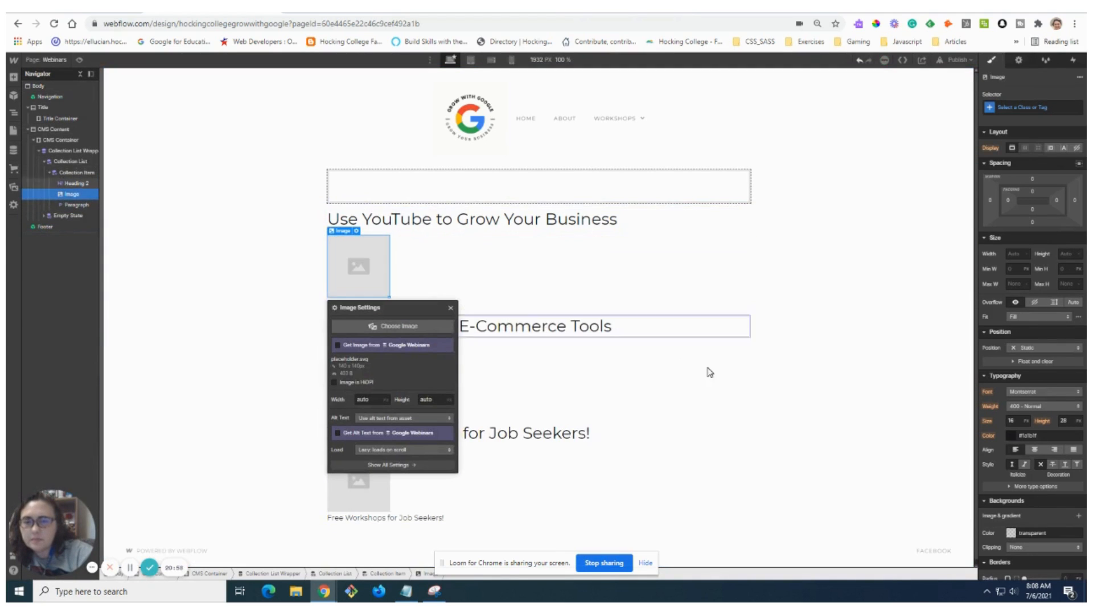
click(820, 413)
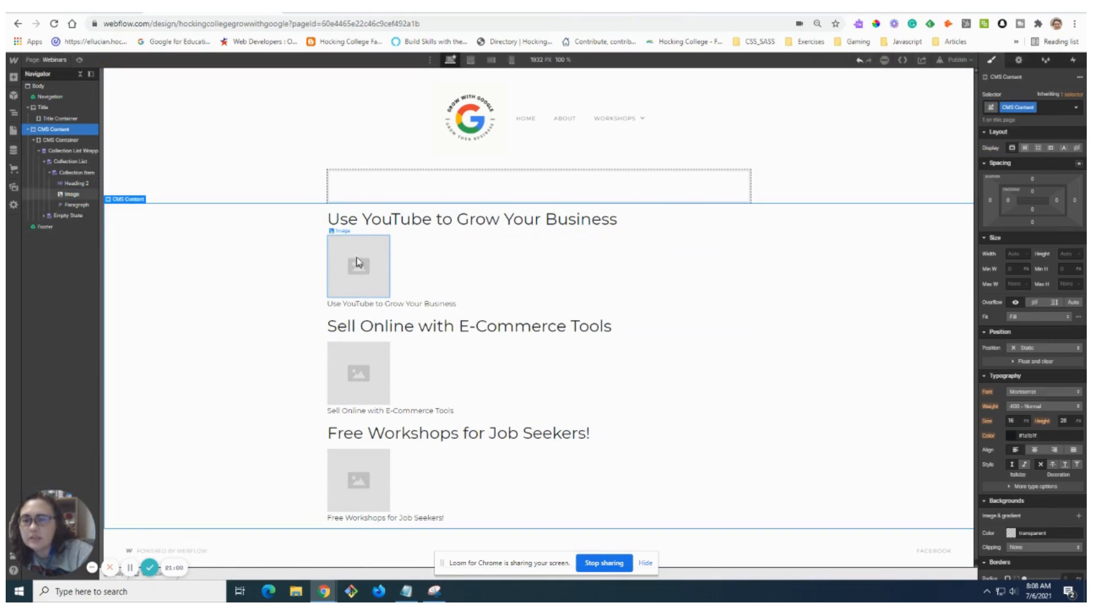
- Get the collection item's image from the Webinar Image field of Google Webinars
click(357, 258)
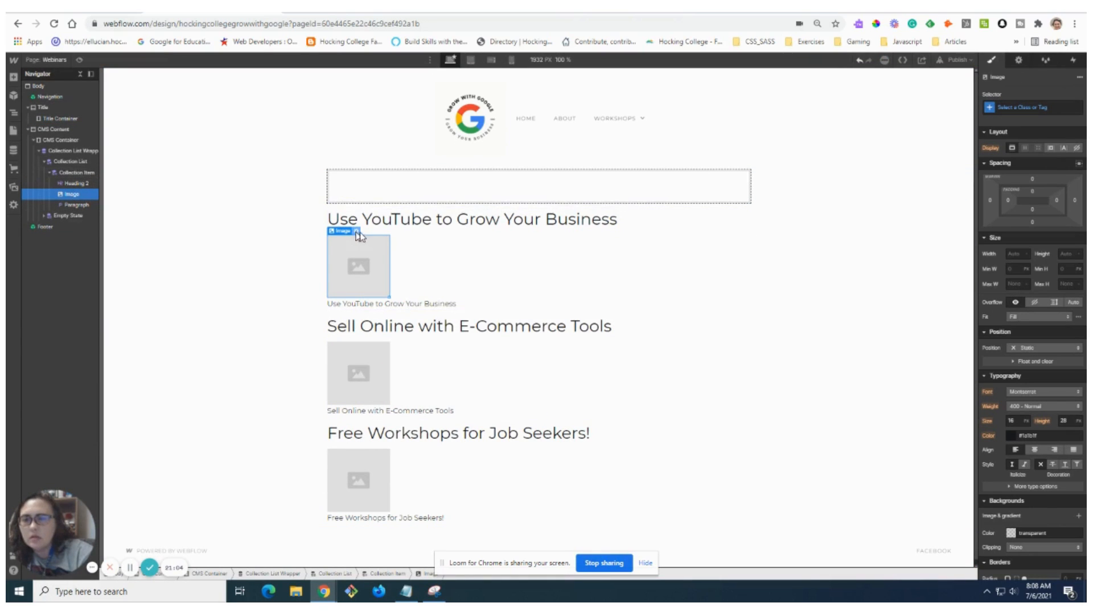
click(357, 231)
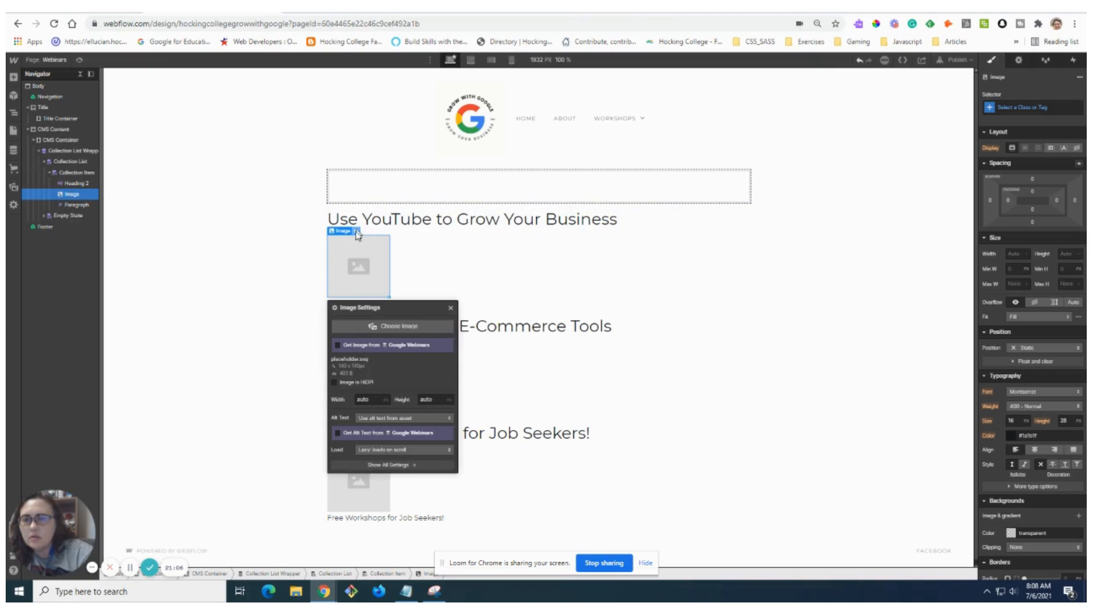
click(337, 345)
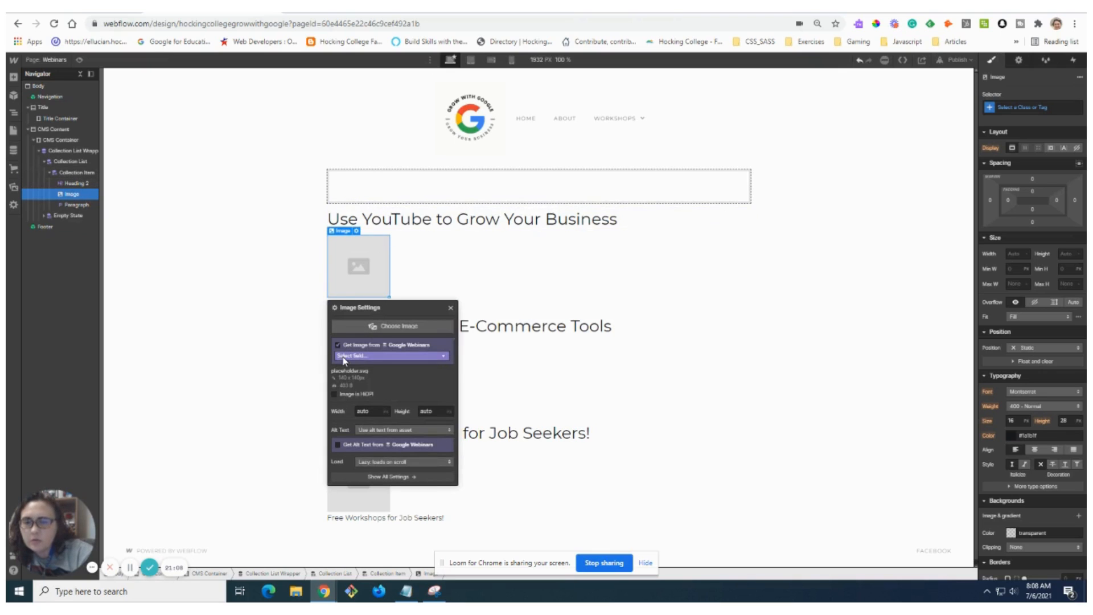
click(349, 355)
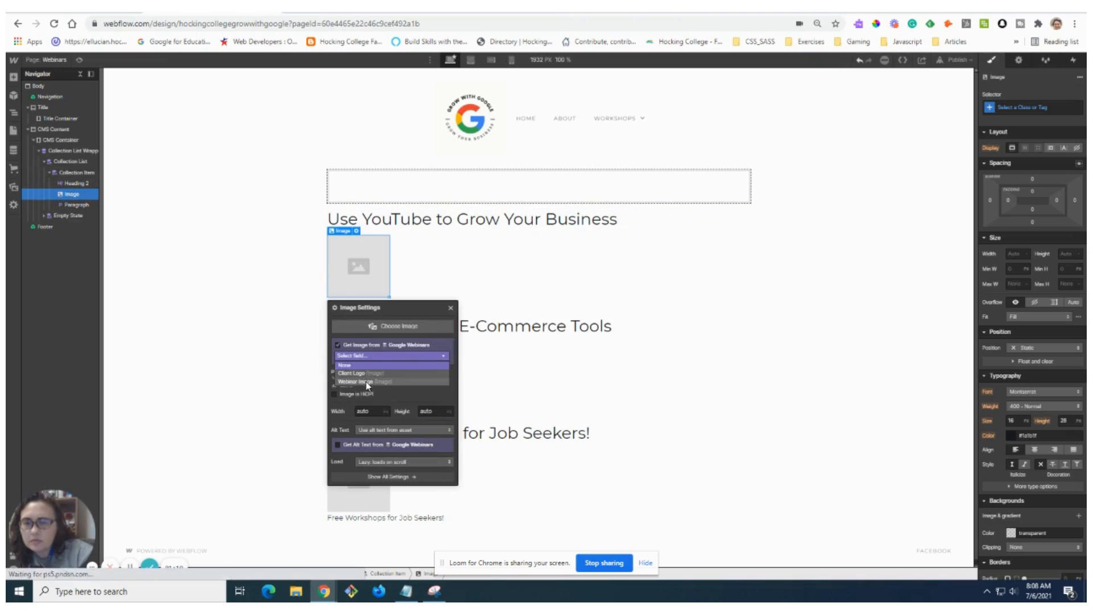
click(368, 382)
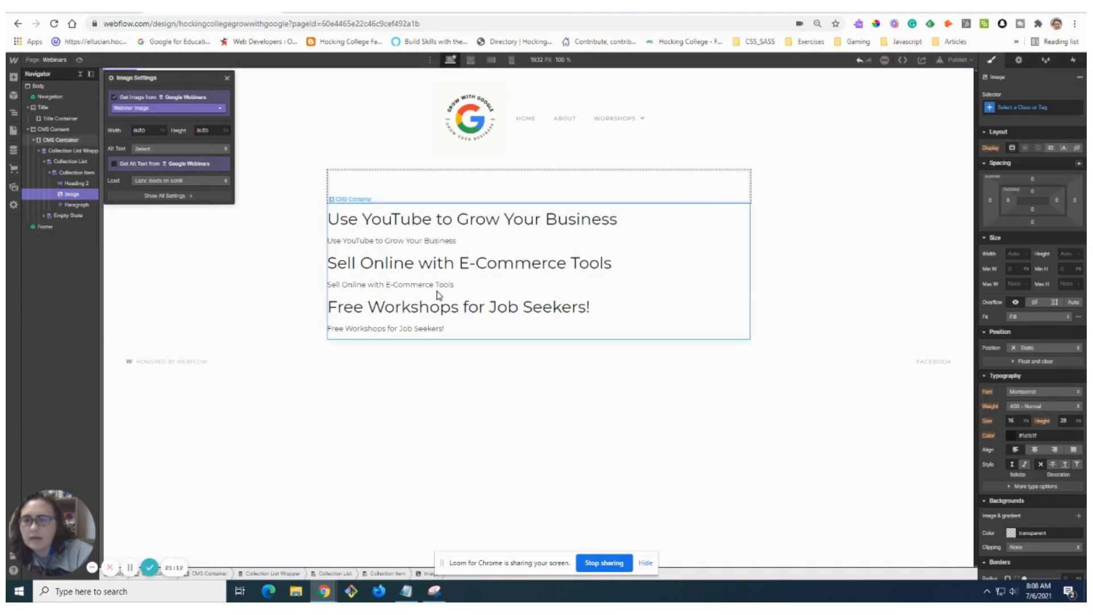
click(830, 257)
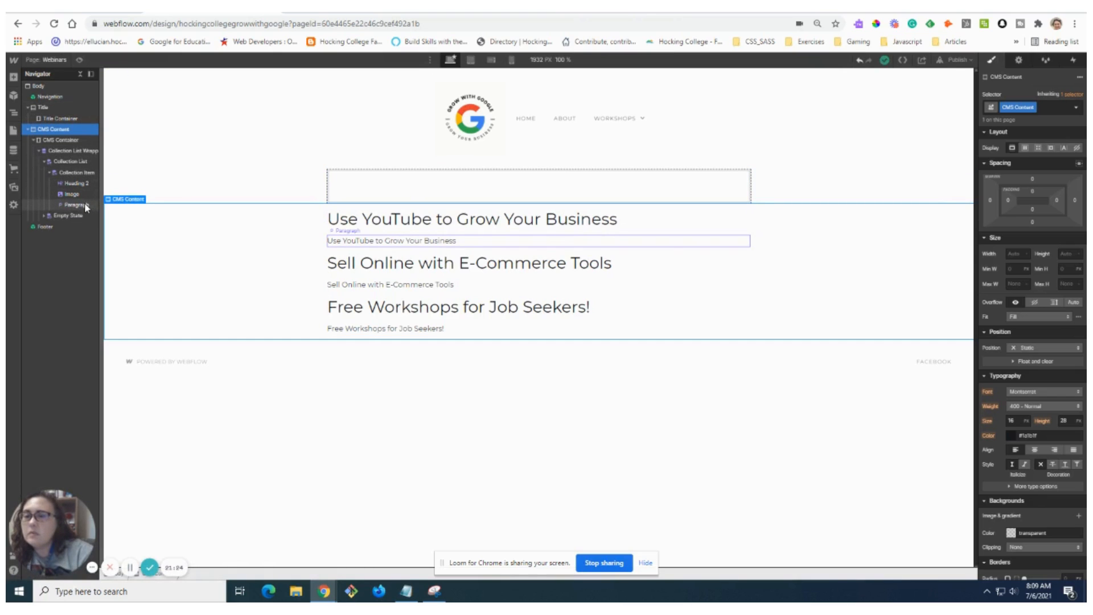
- Add a button below the paragraph in the collection item and set its text to "Register Now"
click(13, 78)
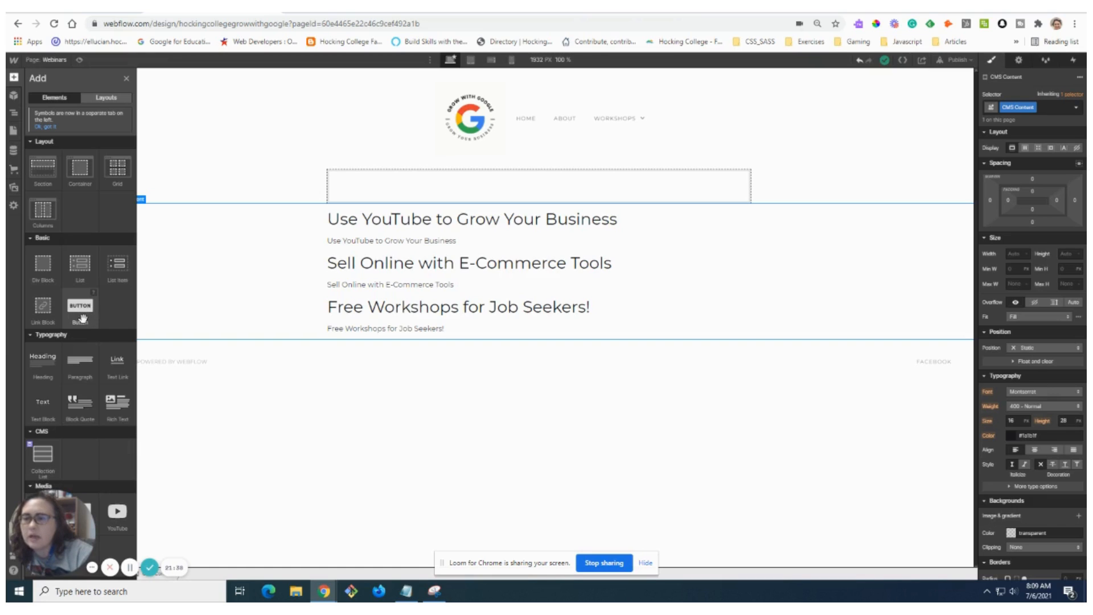
drag(82, 318, 78, 218)
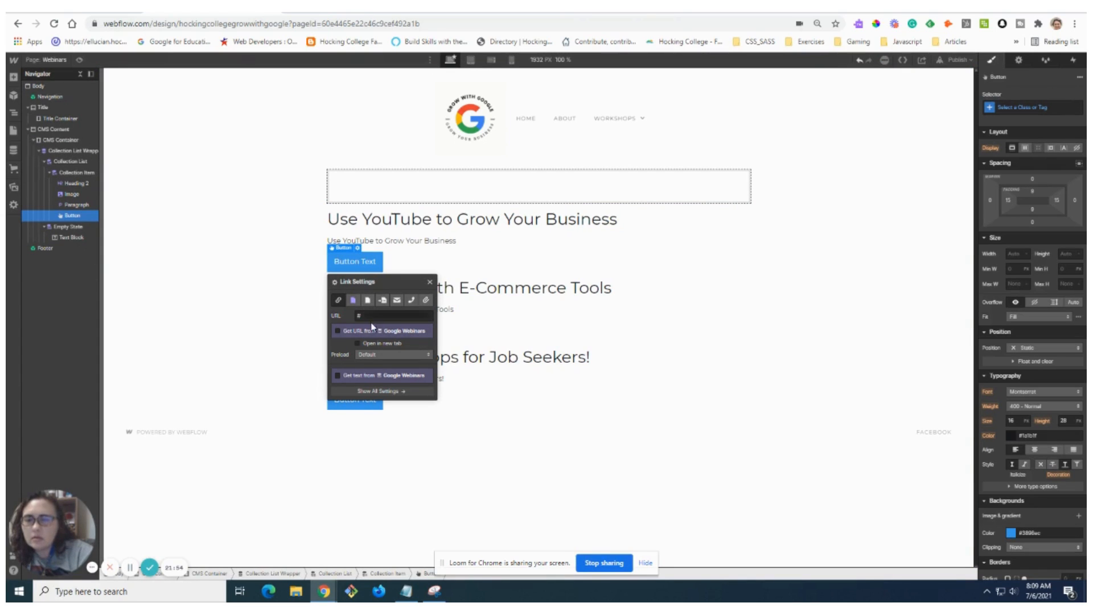
click(366, 267)
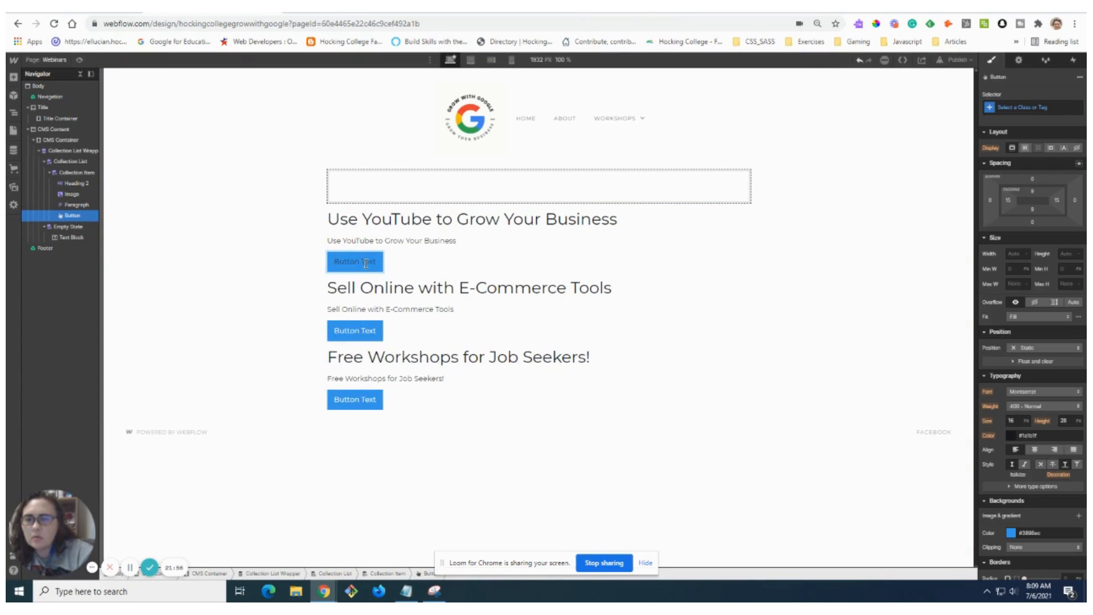
double_click(366, 262)
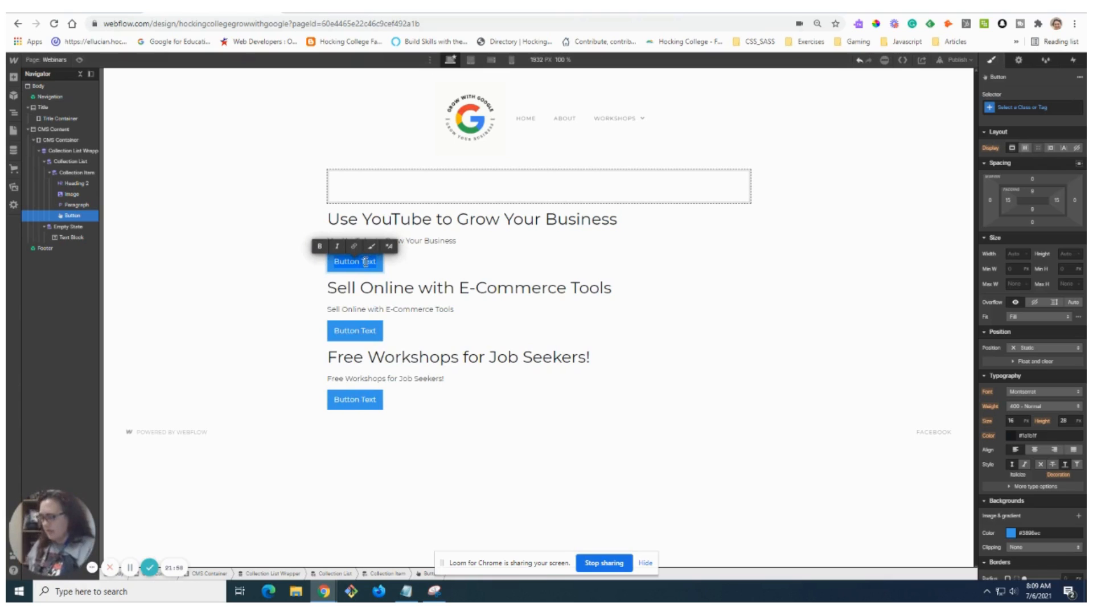
text(Register Now)
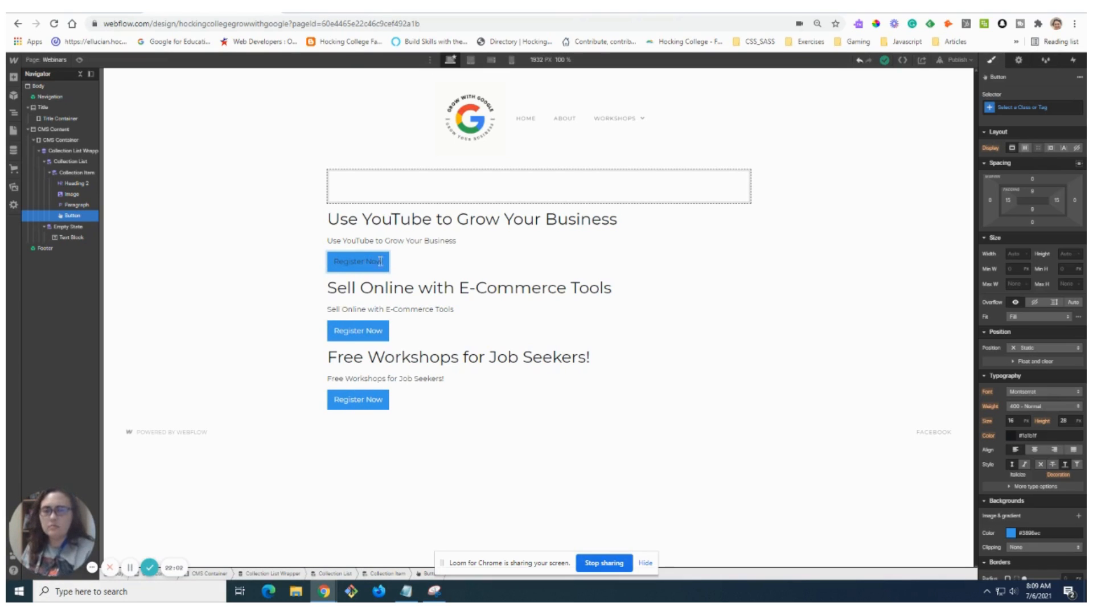
click(390, 261)
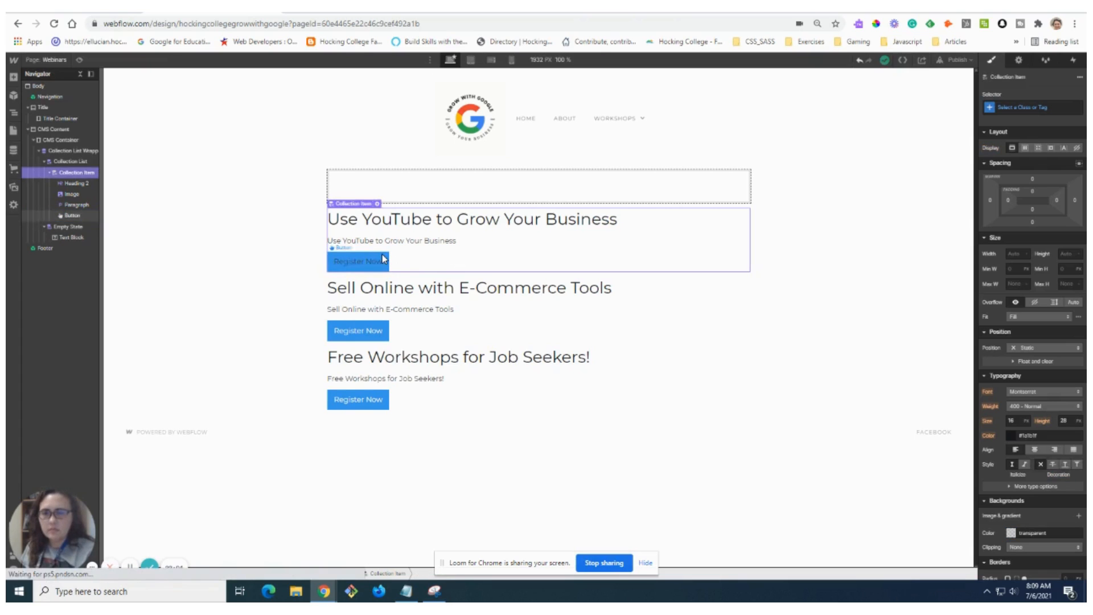
- Get the Register Now button's URL from the "Link to register" field of Google Webinars
click(373, 265)
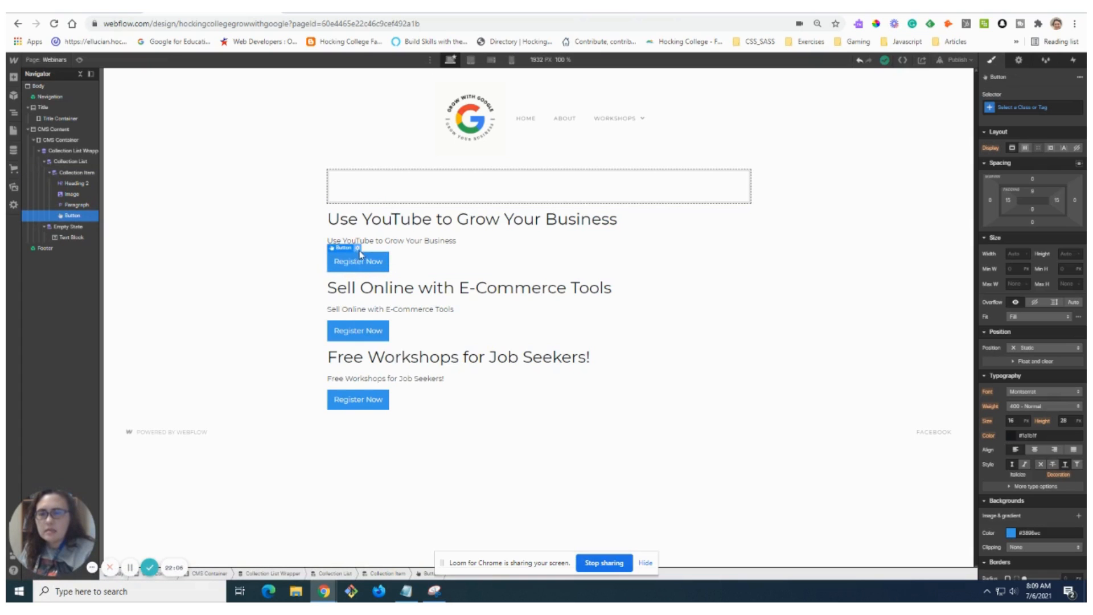
click(359, 248)
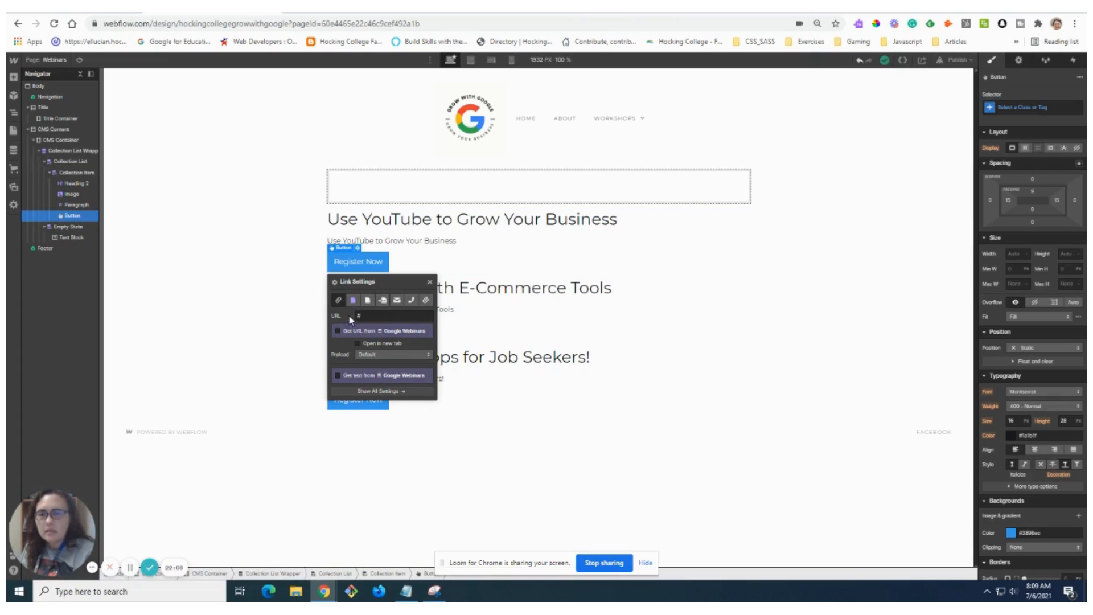
click(336, 331)
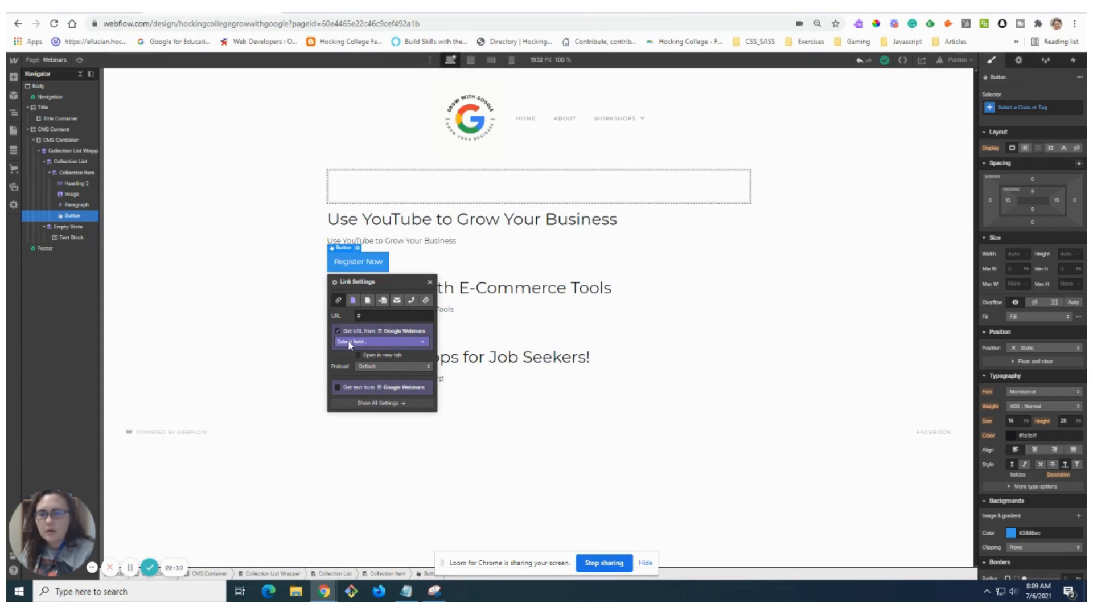
click(365, 343)
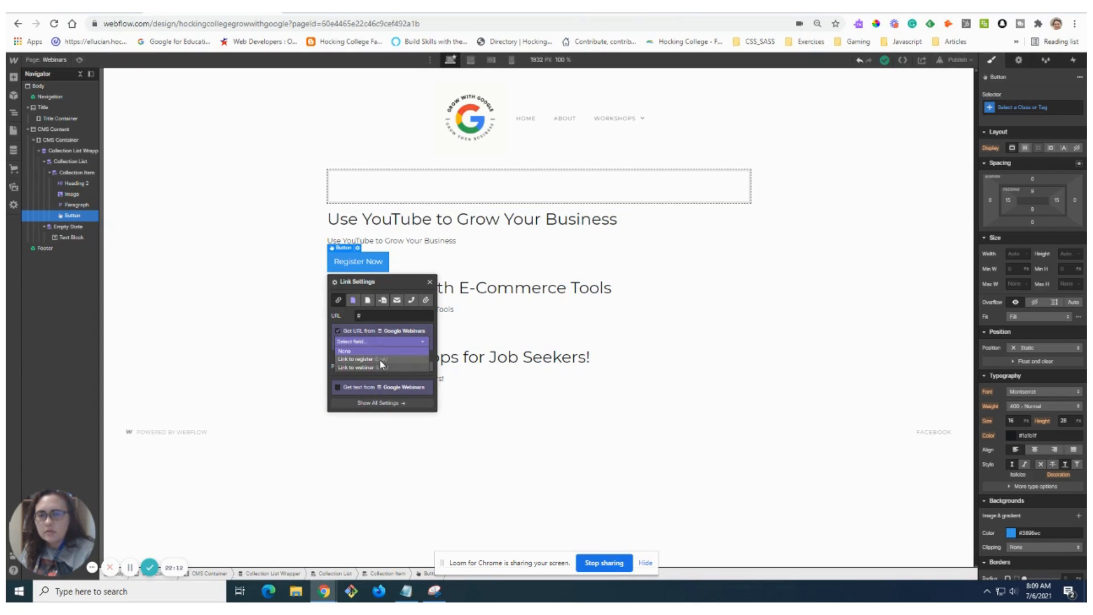
click(379, 359)
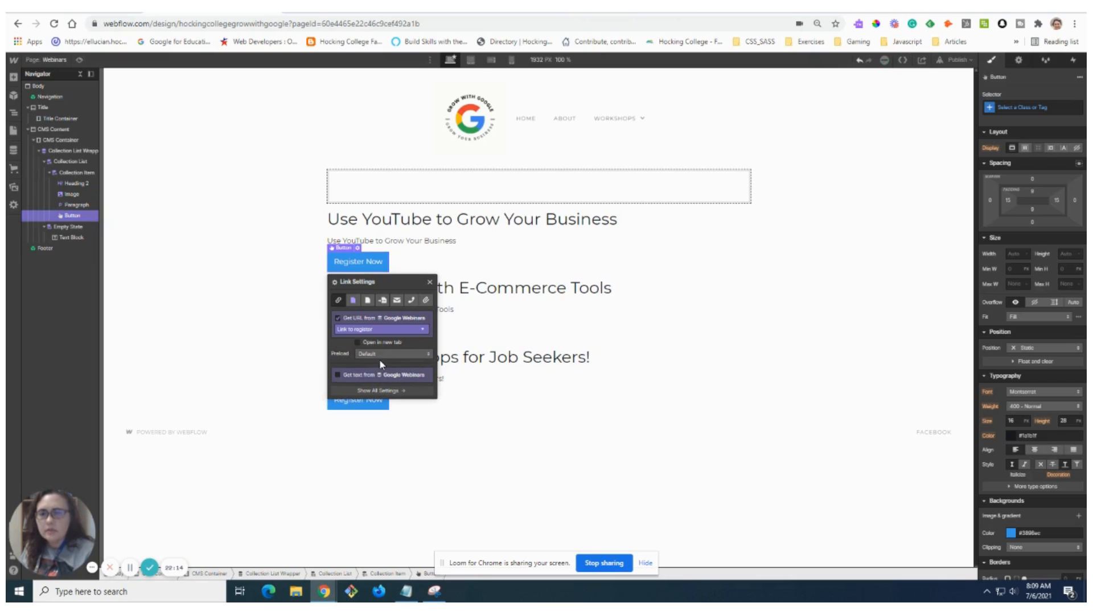
click(447, 459)
- Create a class named "Register Button" for the Register Now button
click(74, 216)
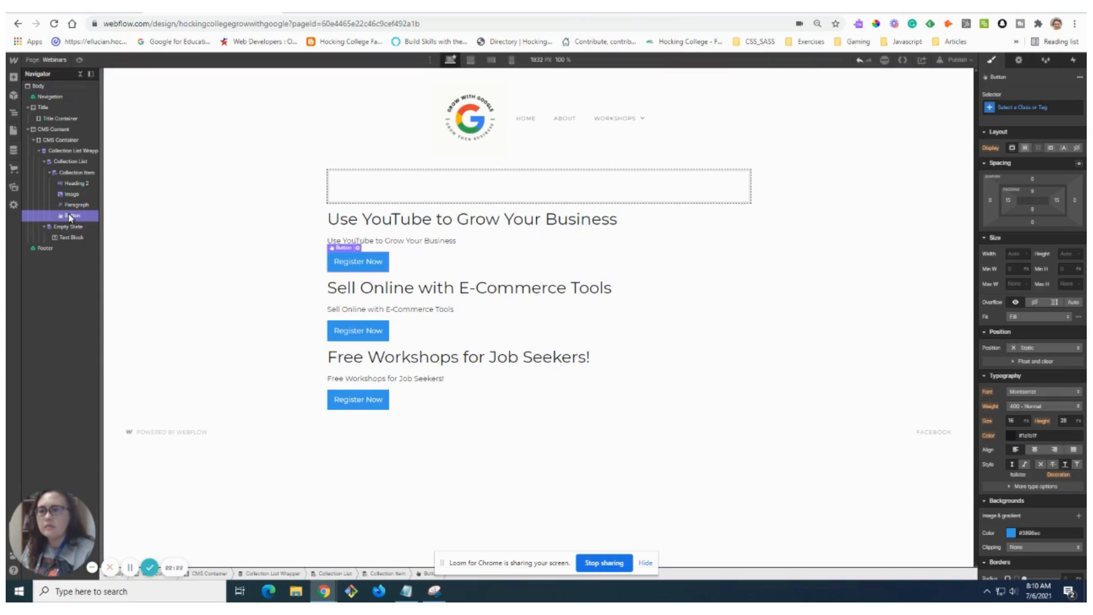
click(1021, 108)
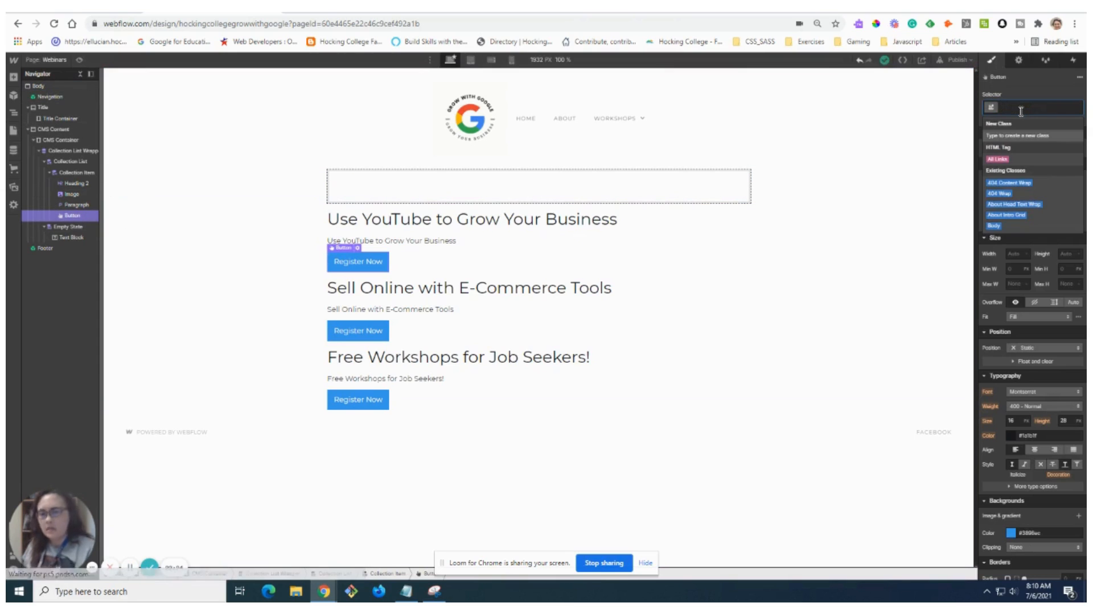
text(Register Button)
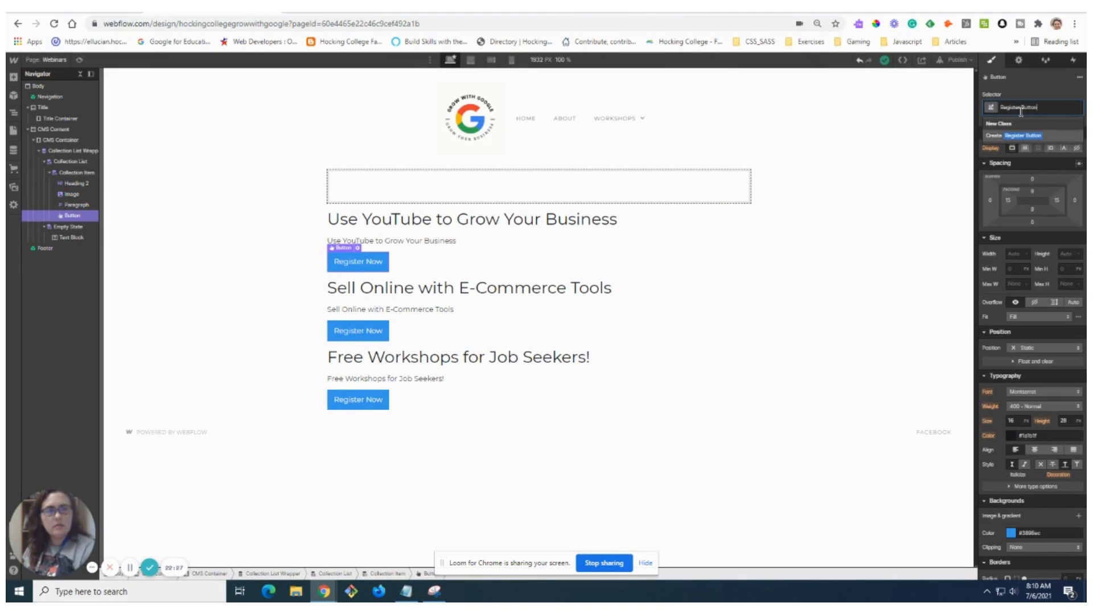
key(Return)
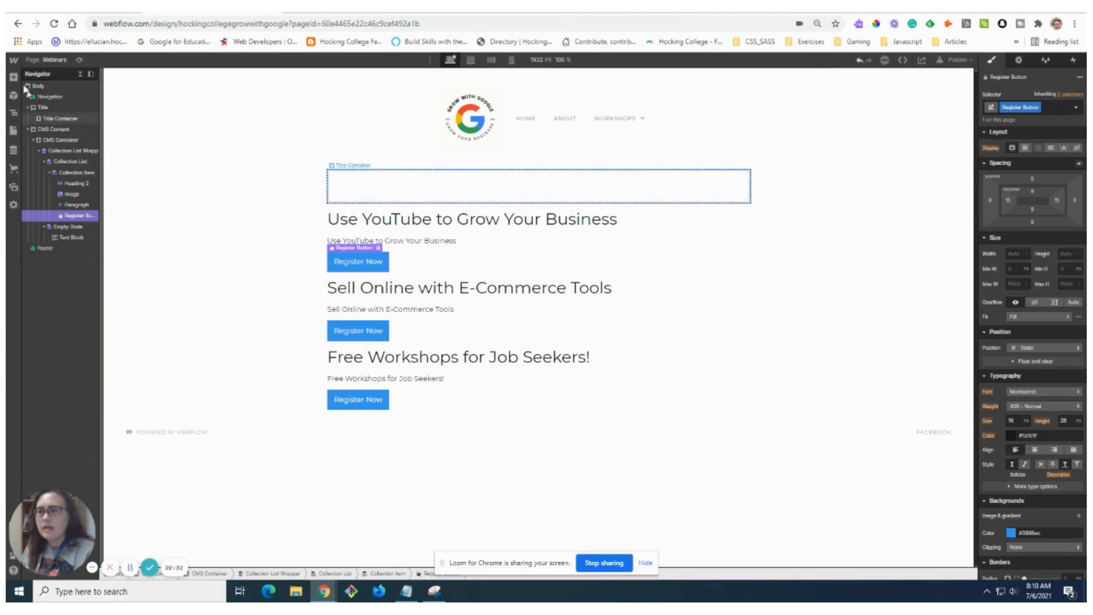
- Add a second button after the Register Now button in the collection item, with the text "Watch the Recording"
click(14, 78)
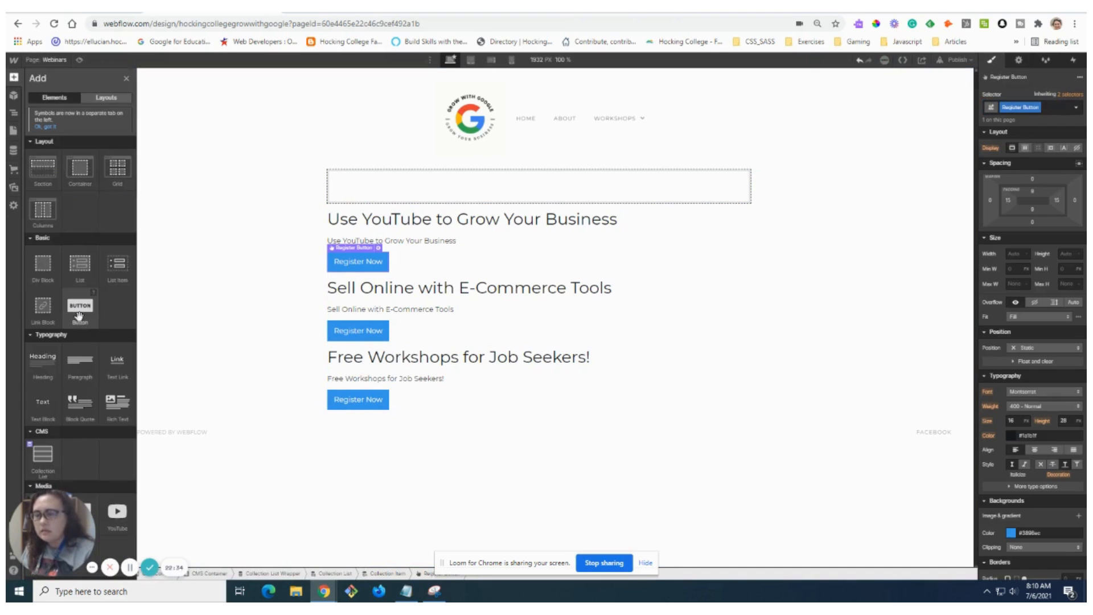
drag(111, 284, 85, 231)
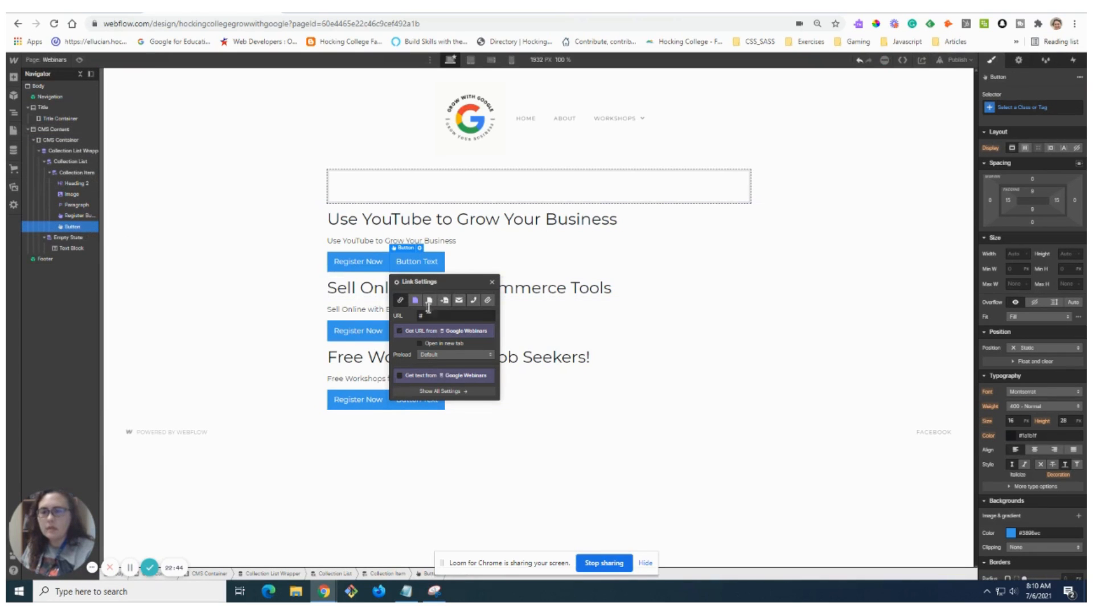
double_click(414, 261)
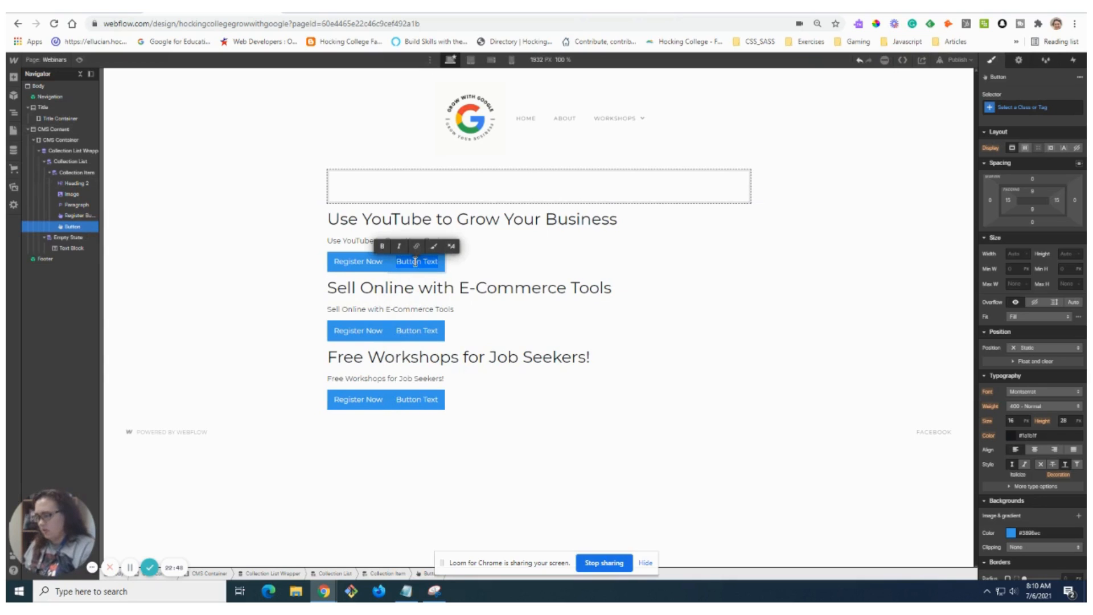
text(Watch the)
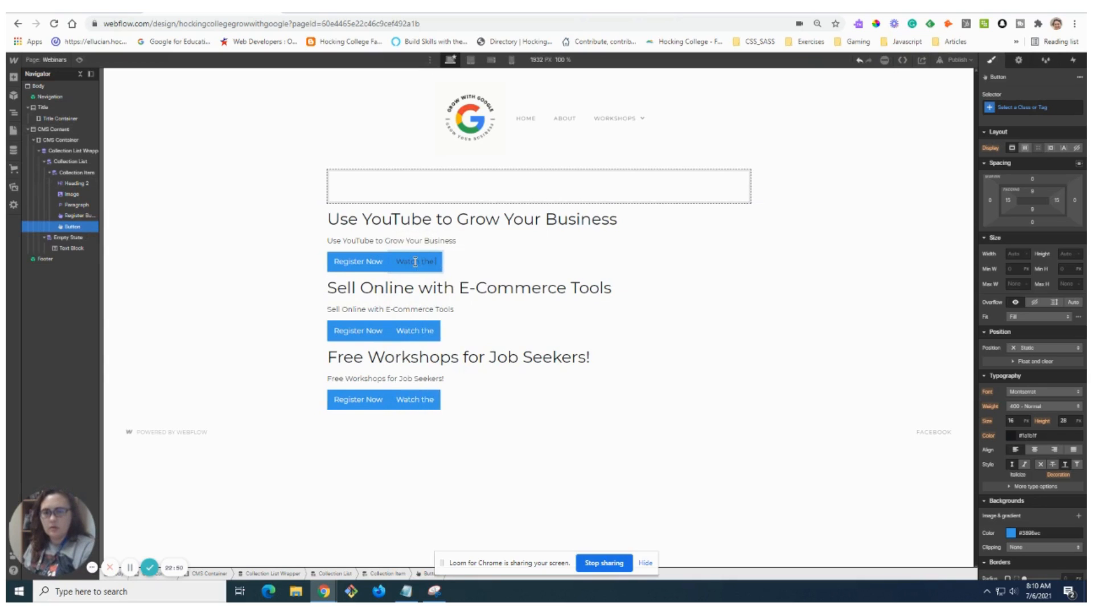
text( Recording)
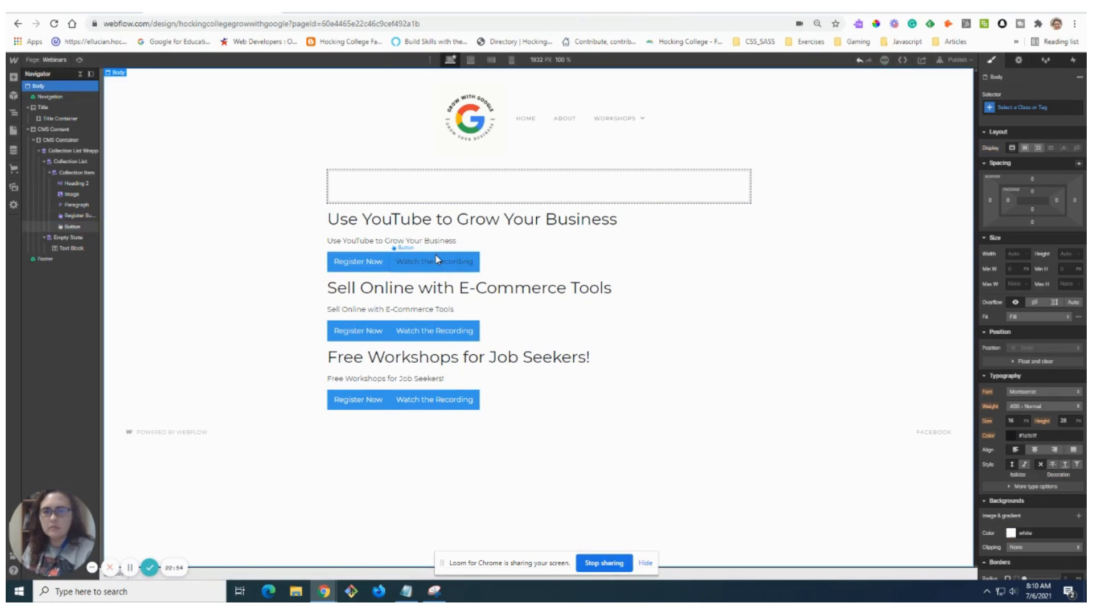
- Create a class named "Watch the Recording Button" for the second button in the collection item
click(1022, 108)
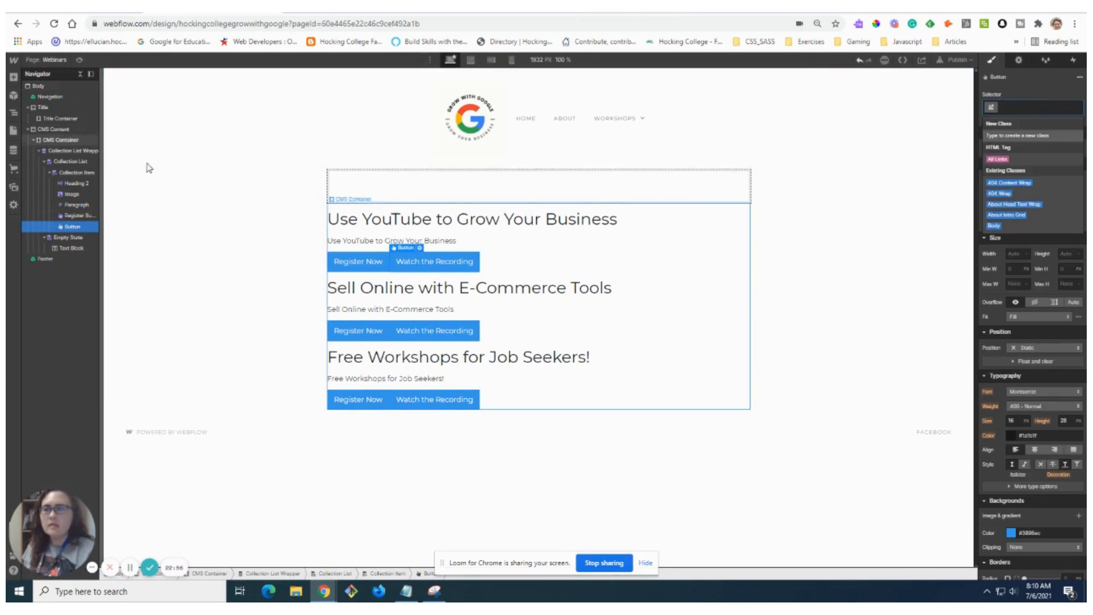
click(60, 228)
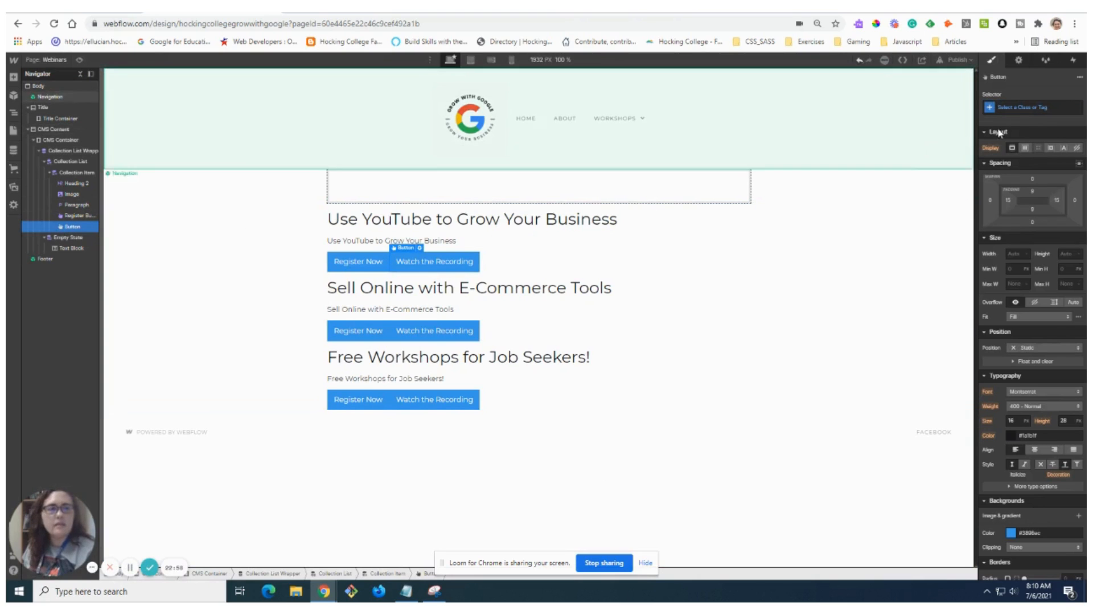
click(1019, 107)
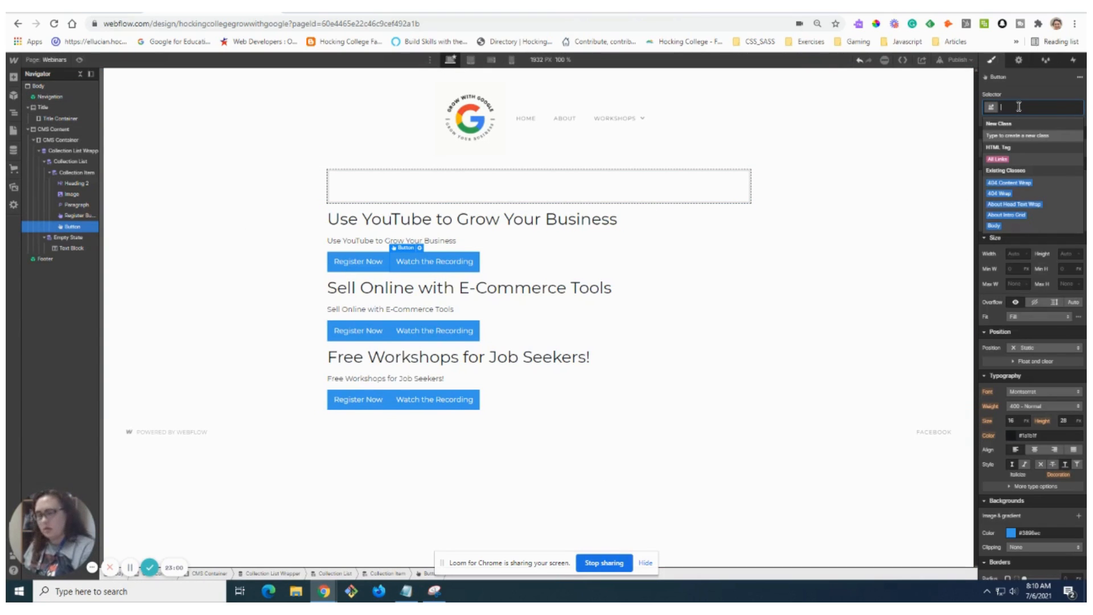
text(Watch the Reco)
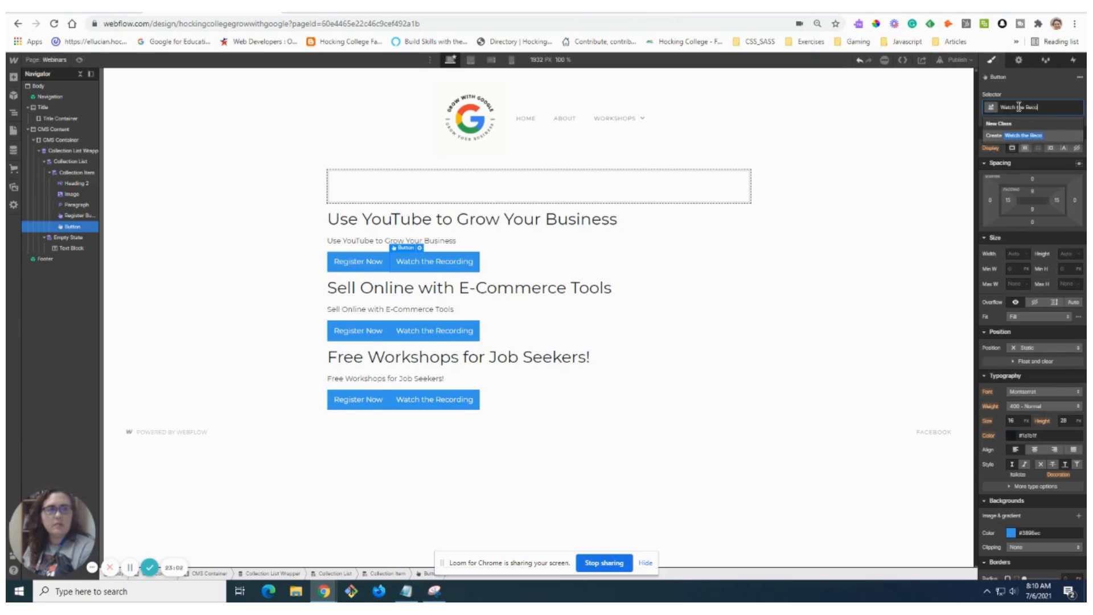
text(rding Butt)
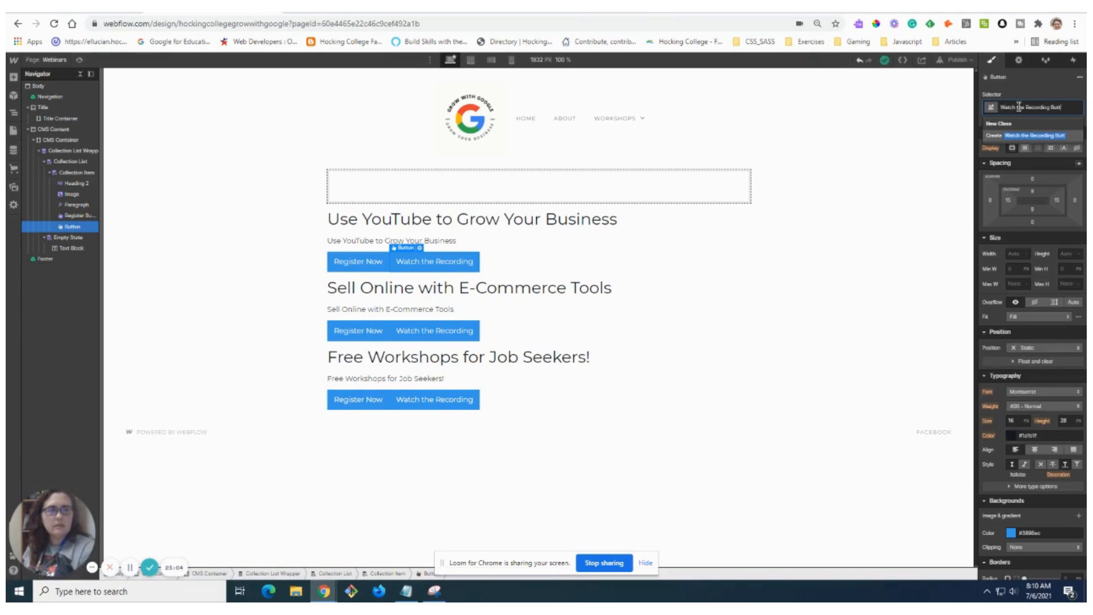
text(on)
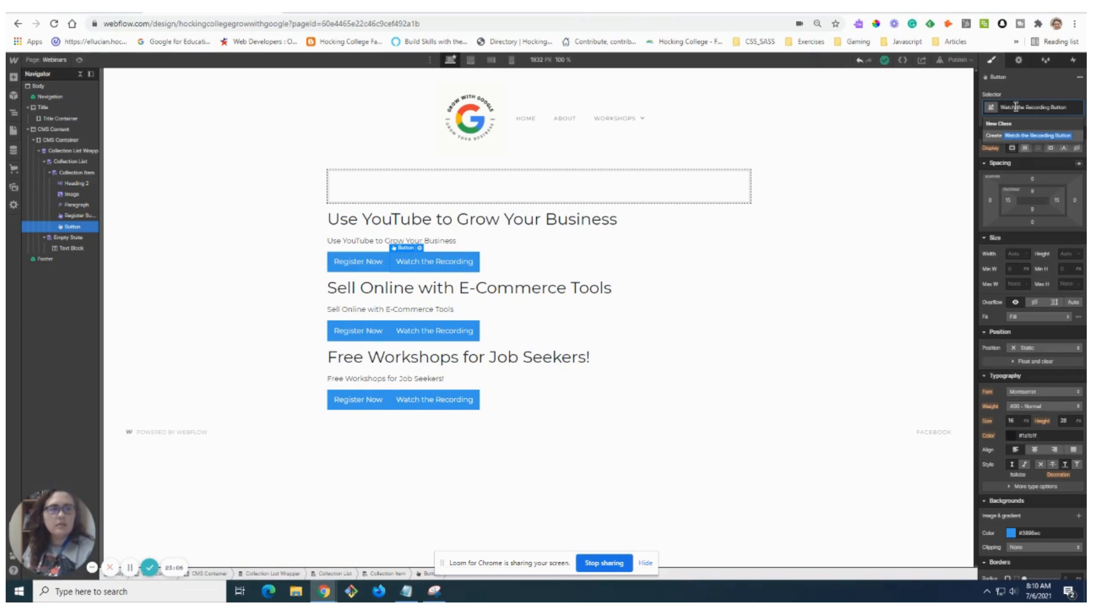
key(Return)
click(612, 433)
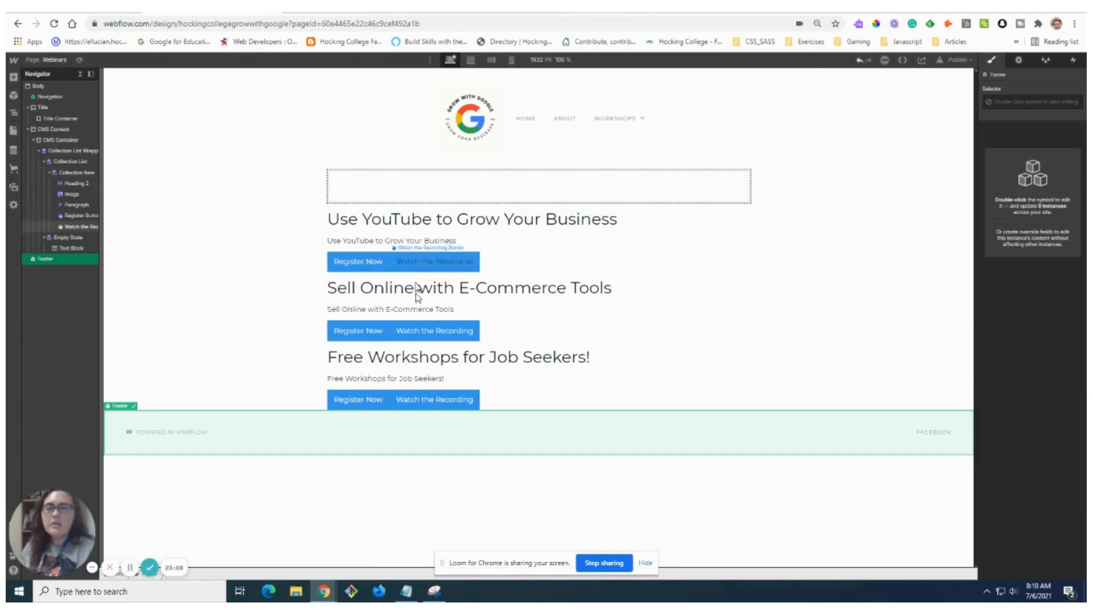
- Set the left margin of the Watch the Recording button to 40 px
click(450, 270)
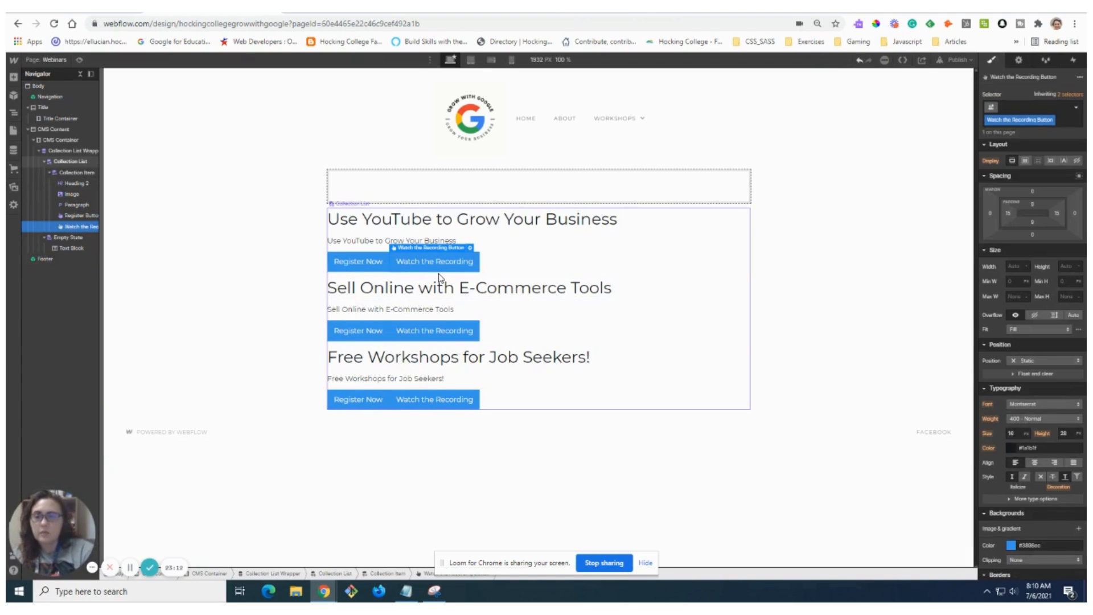
click(457, 327)
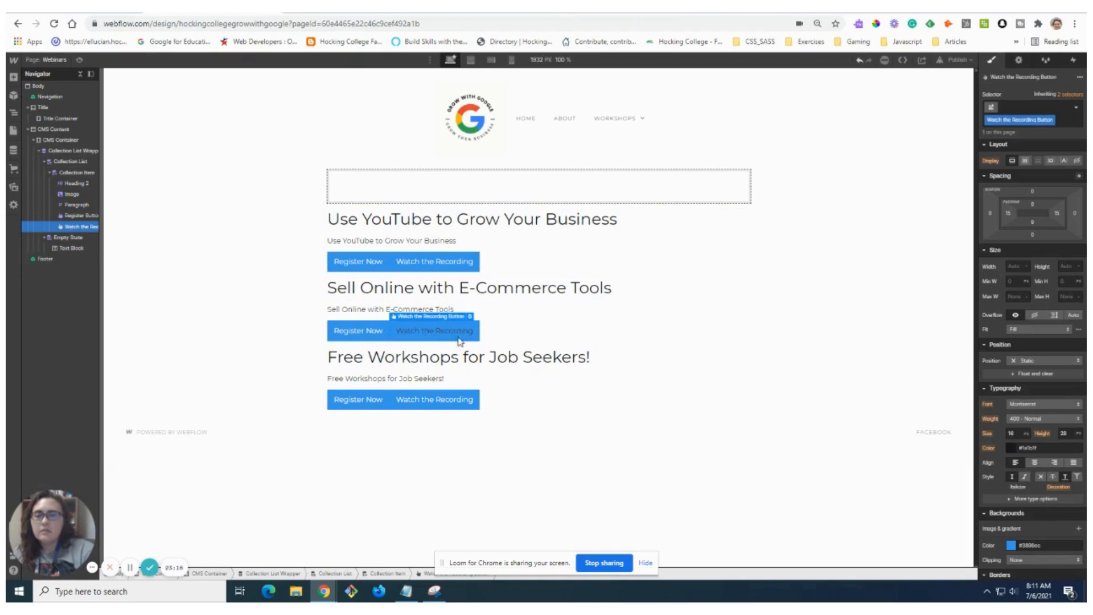
click(453, 400)
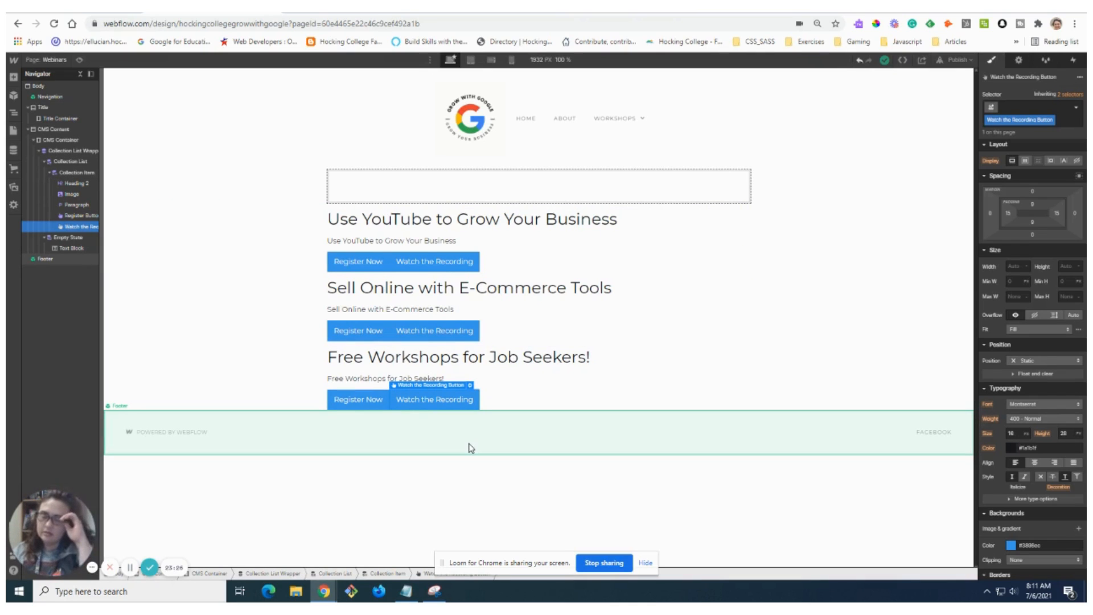
click(459, 258)
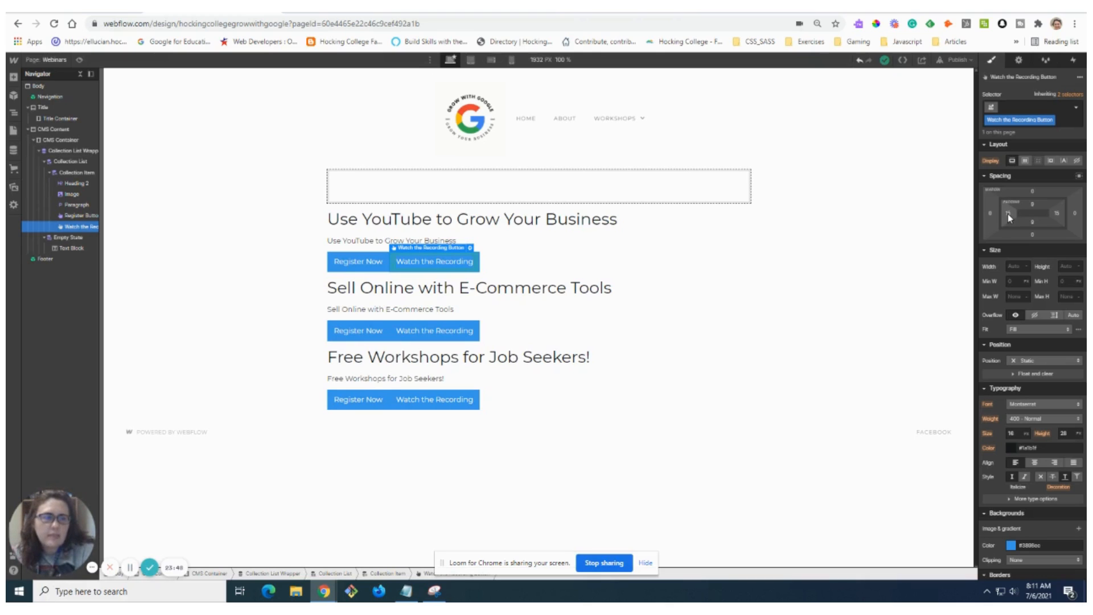
click(990, 214)
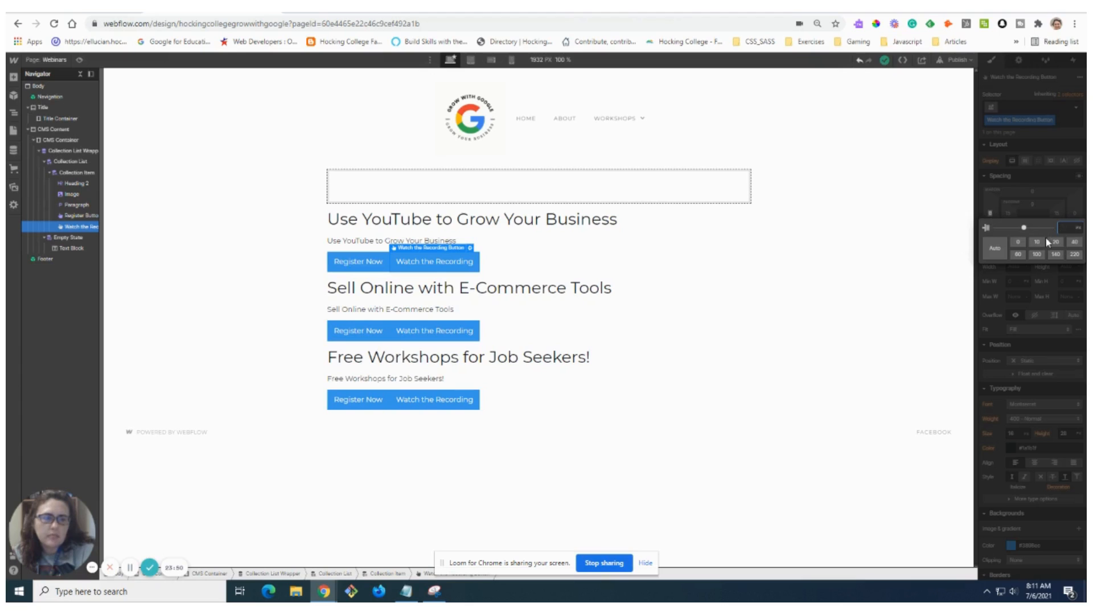
click(1077, 228)
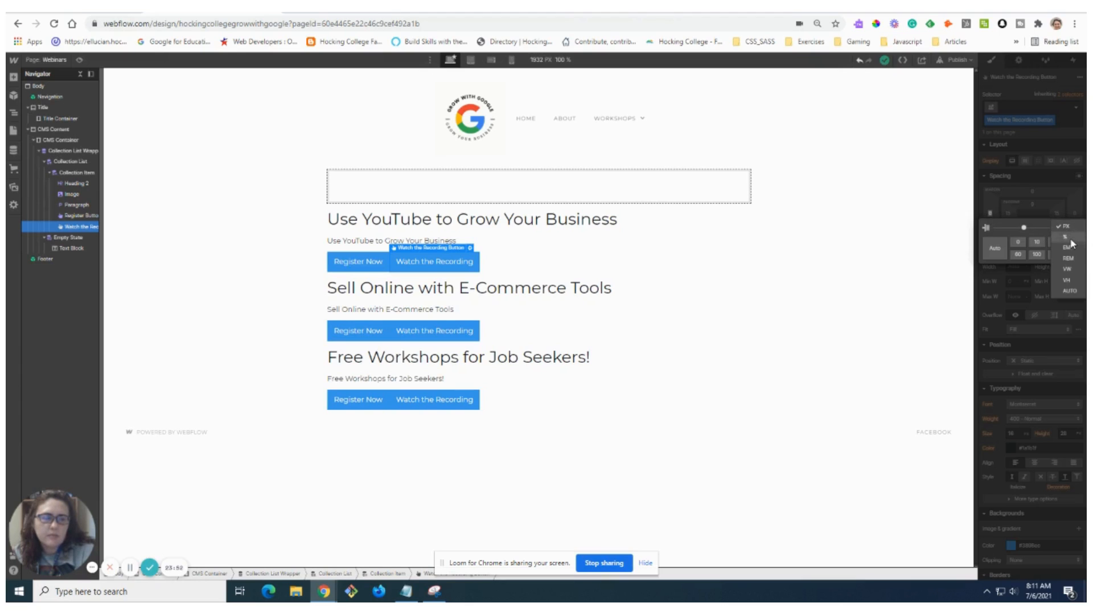
click(1068, 226)
click(1037, 241)
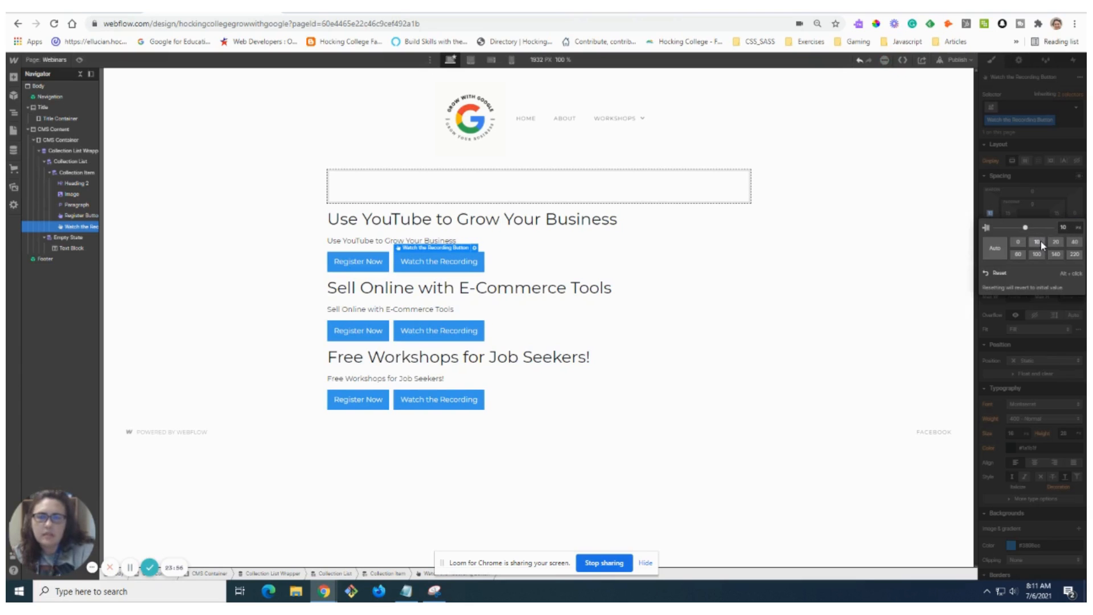
click(1056, 243)
click(1074, 242)
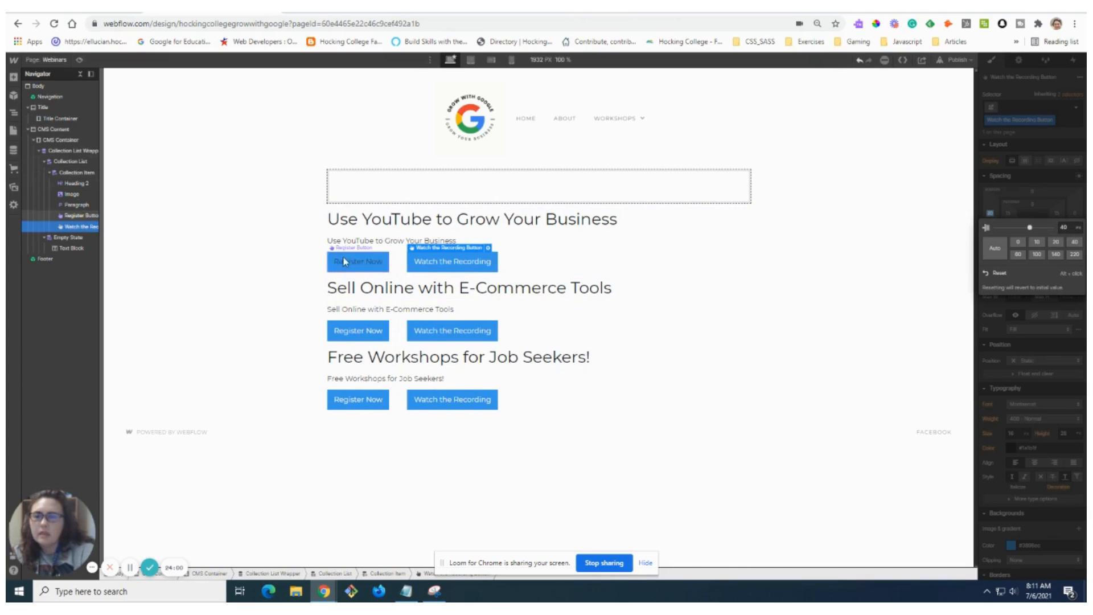
- Set the Register Now button's background color to the green #34a853 sampled from the Google logo in the header
click(382, 267)
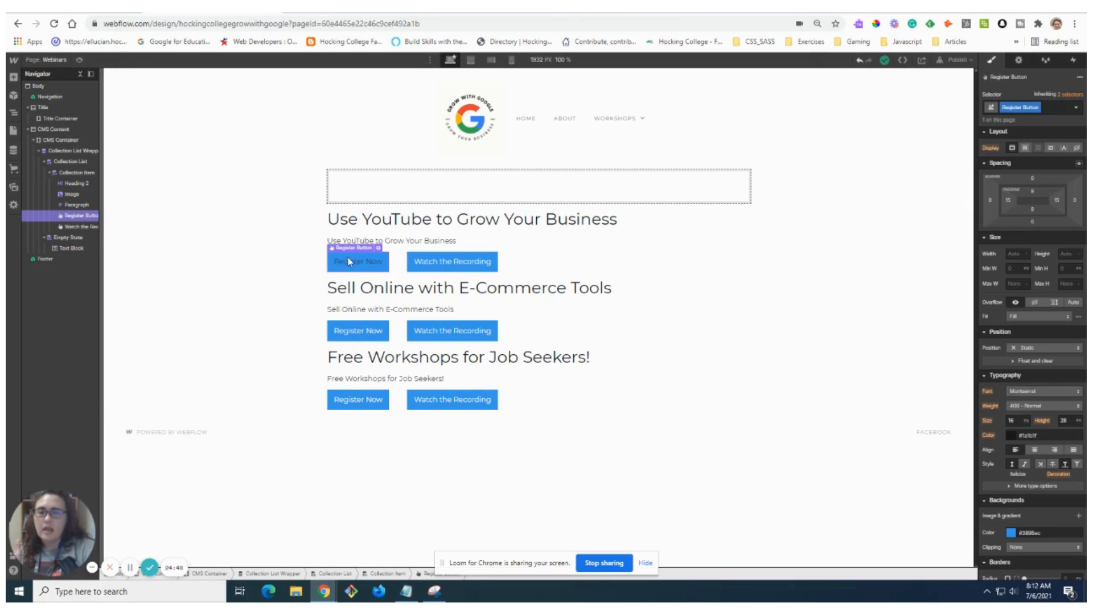
scroll(1073, 382, down, 1)
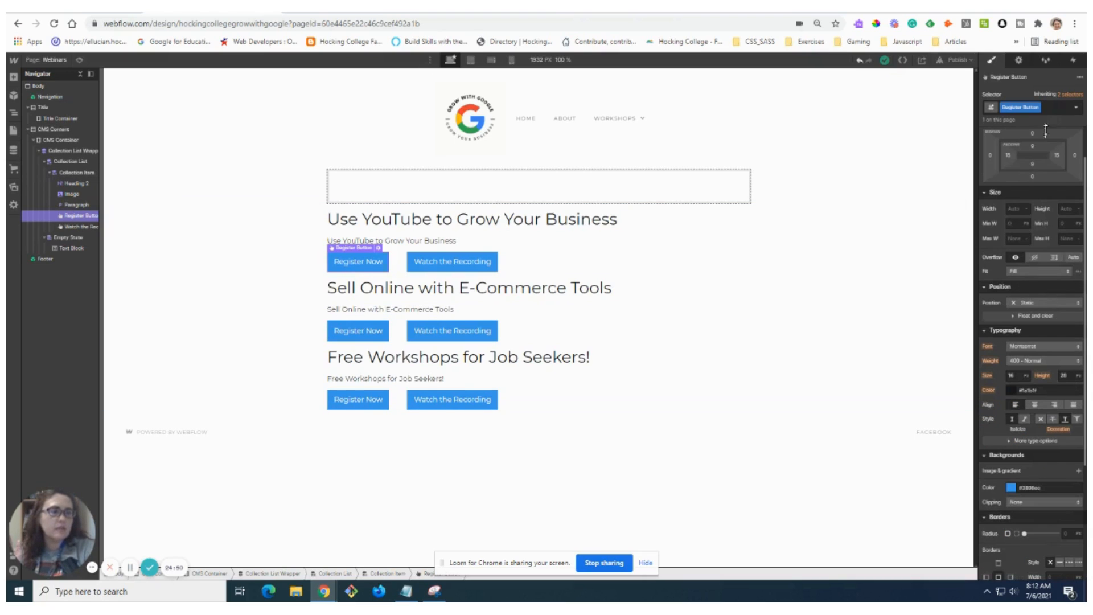
scroll(1006, 381, down, 2)
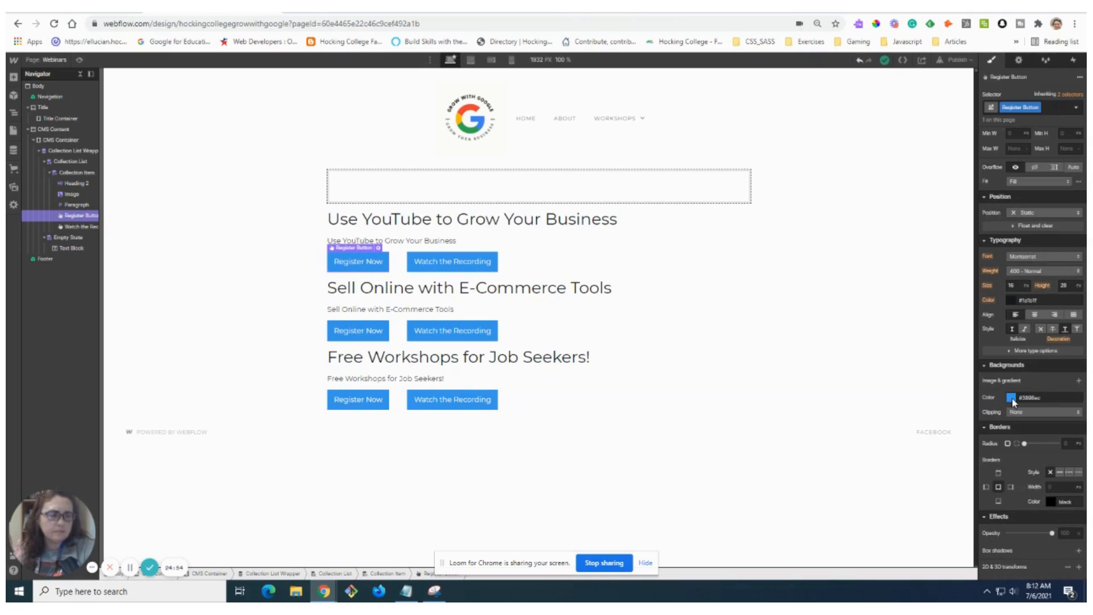
click(1010, 397)
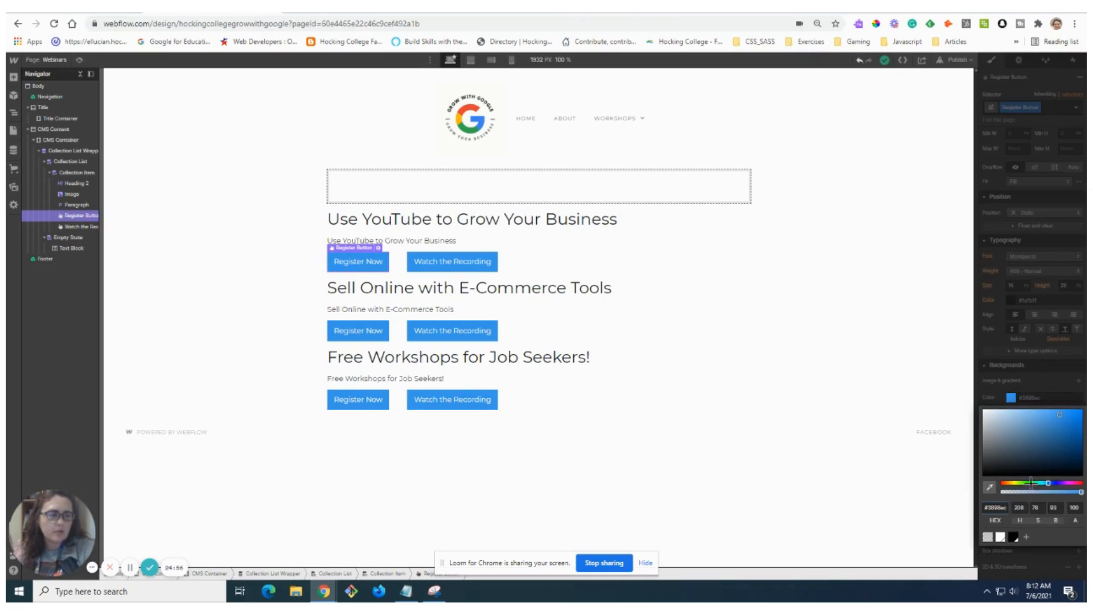
click(1030, 483)
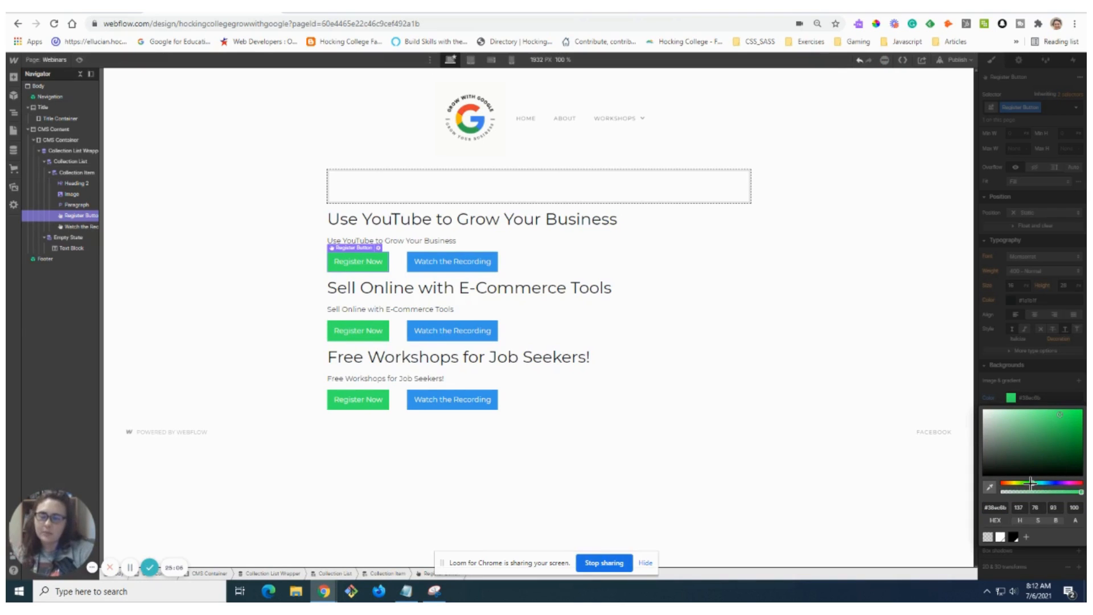
click(990, 491)
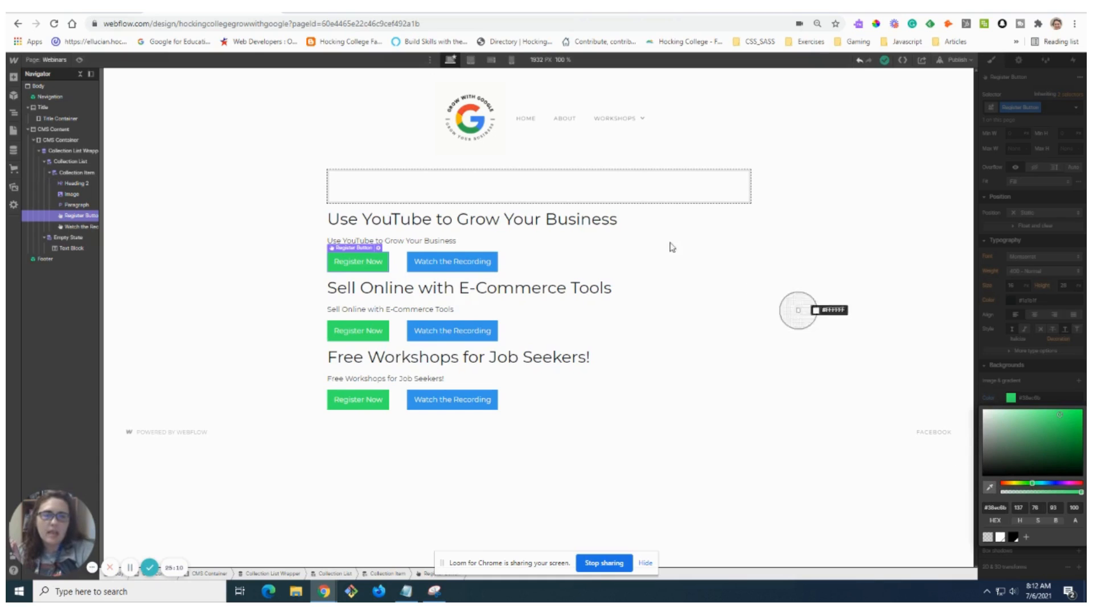
click(472, 135)
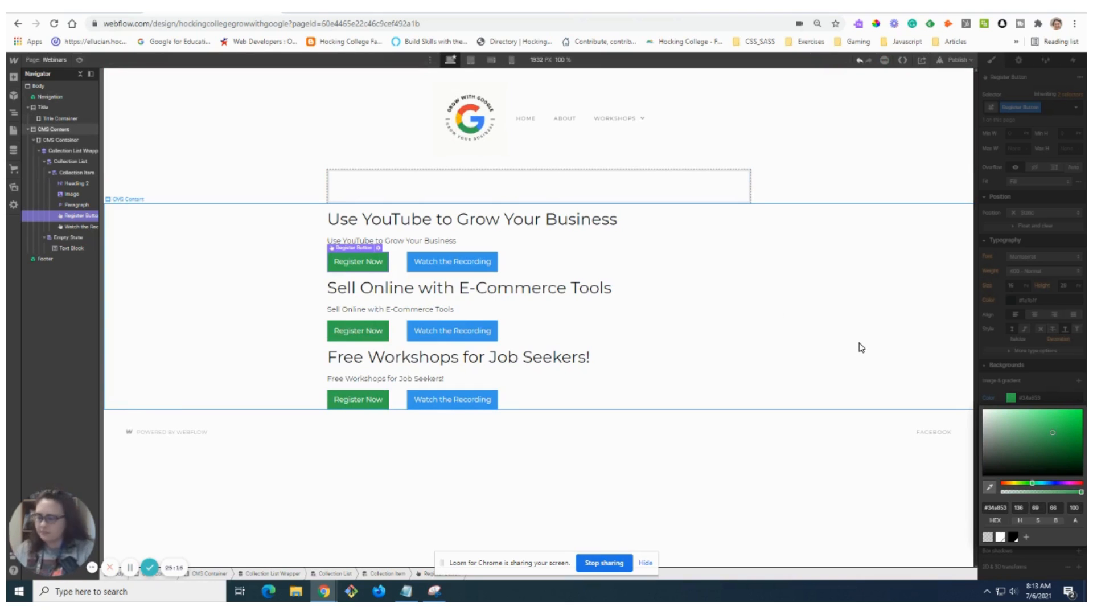
click(861, 347)
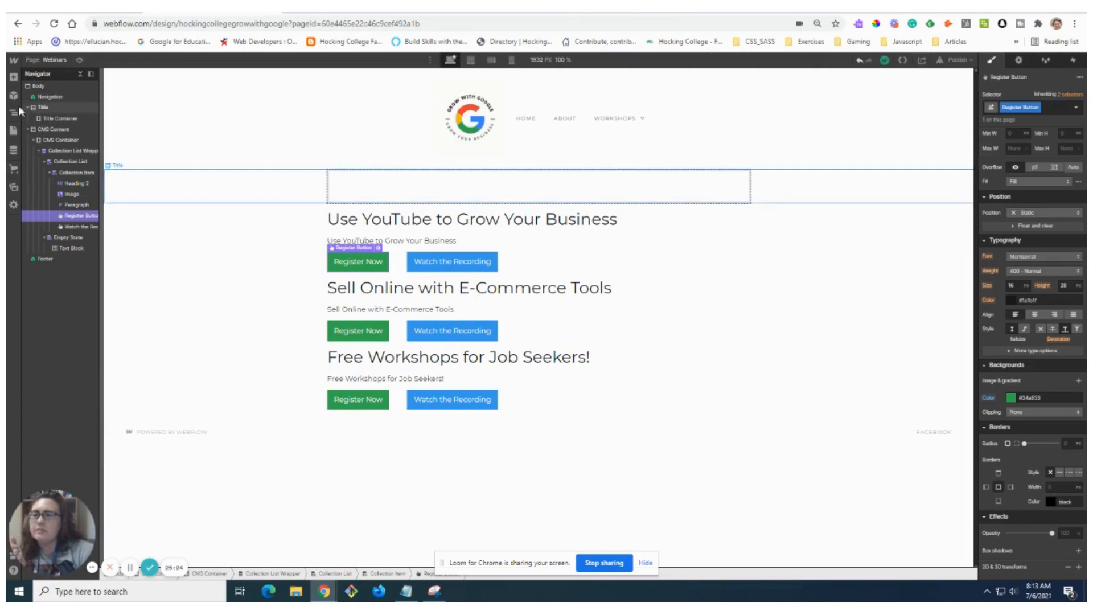
- Add an H1 heading to the Title Container and set its text to "Grow with Google Webinars"
click(14, 78)
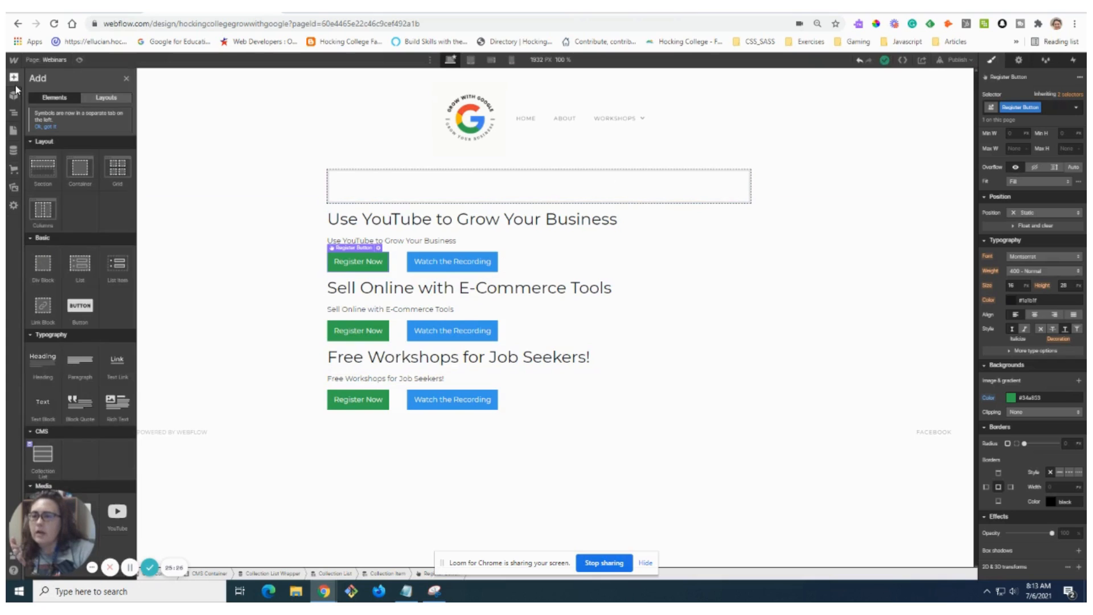
drag(42, 359, 485, 187)
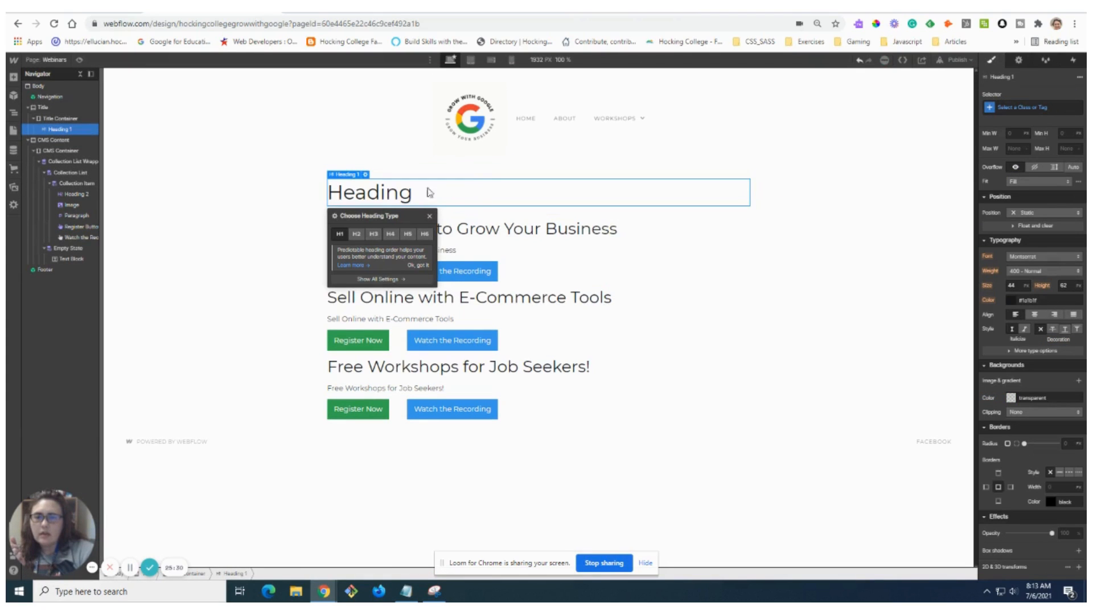
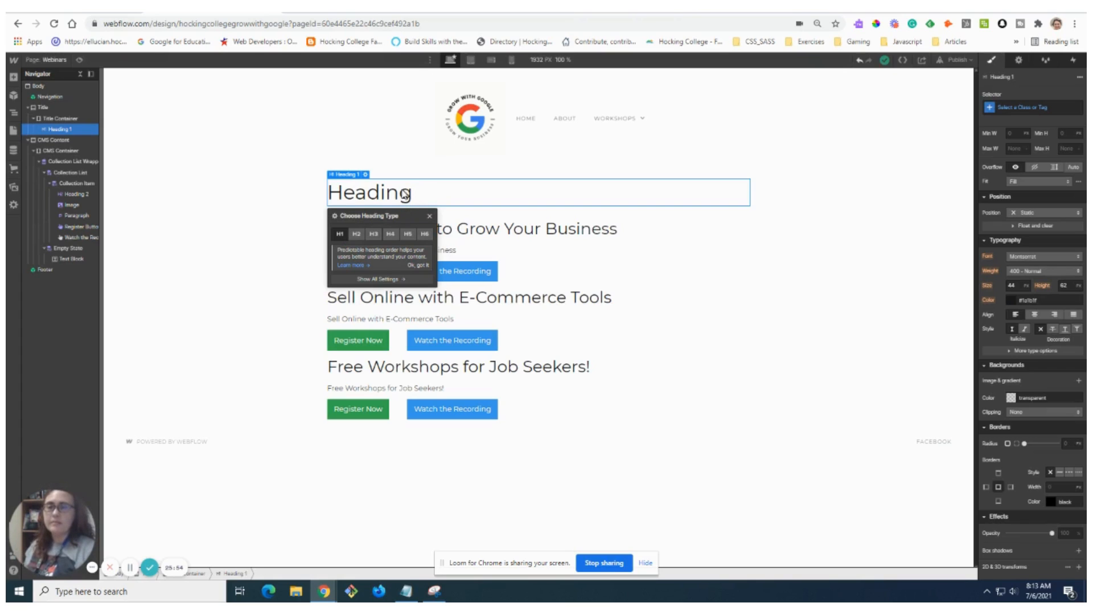
double_click(402, 192)
double_click(402, 191)
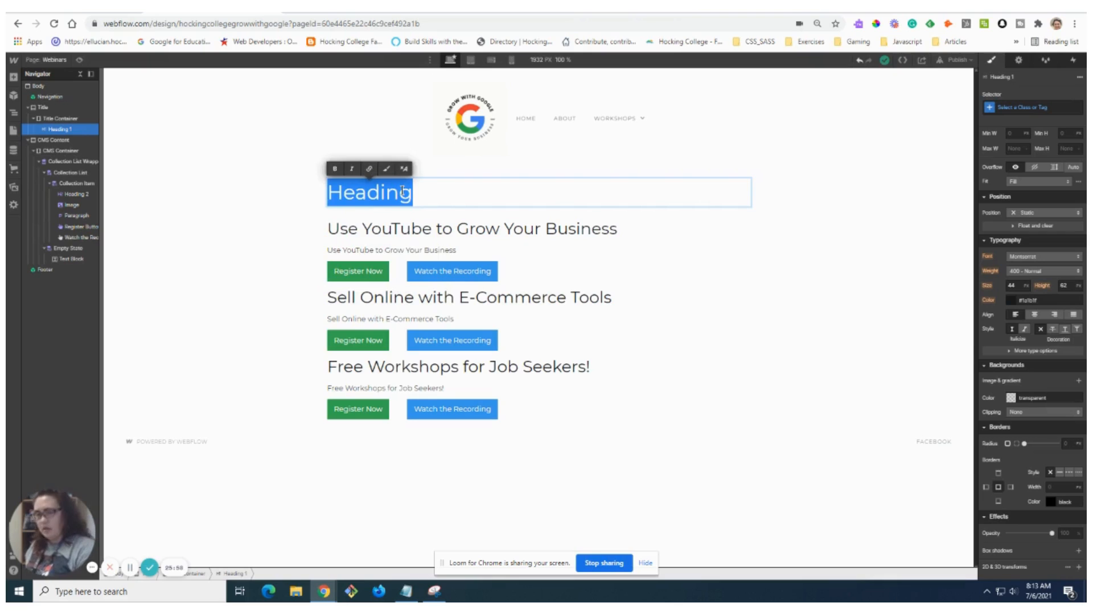
text(Gro)
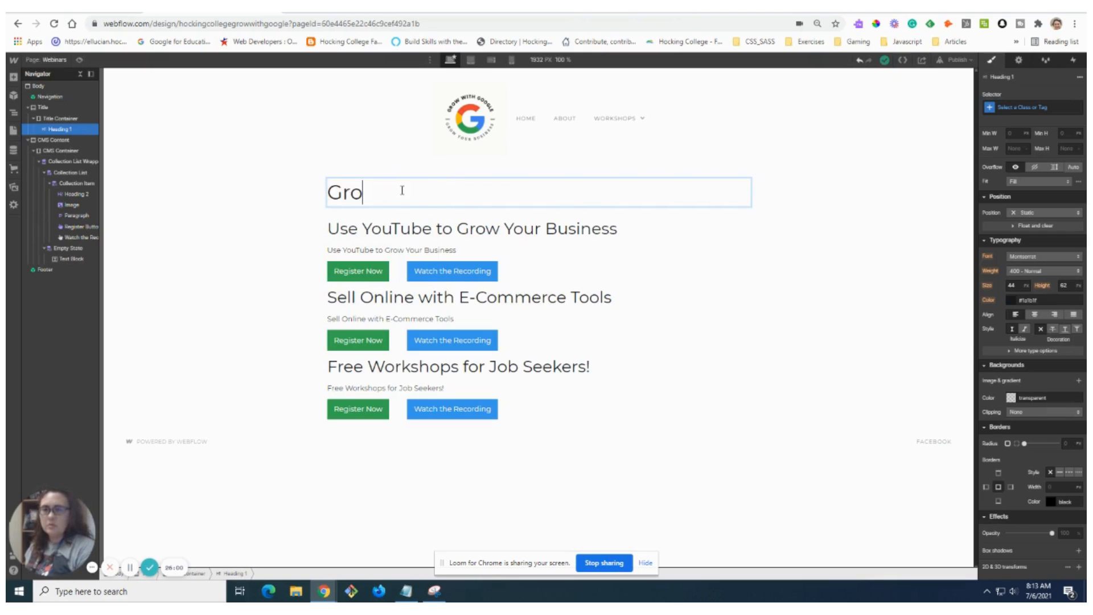
text(w with Googl)
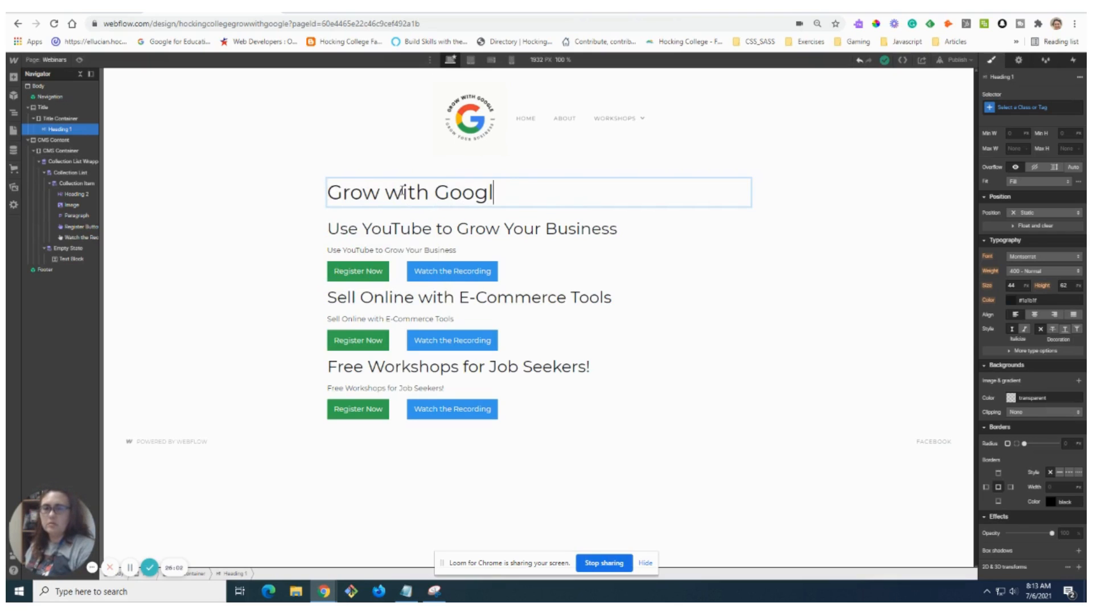
text(e Webinars)
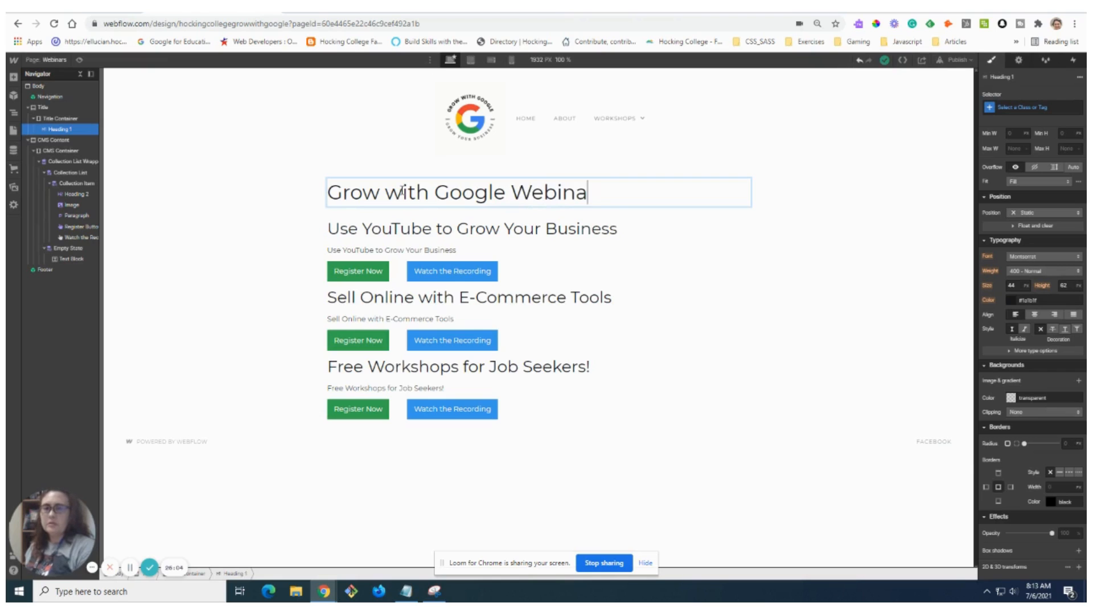
key(Escape)
click(714, 490)
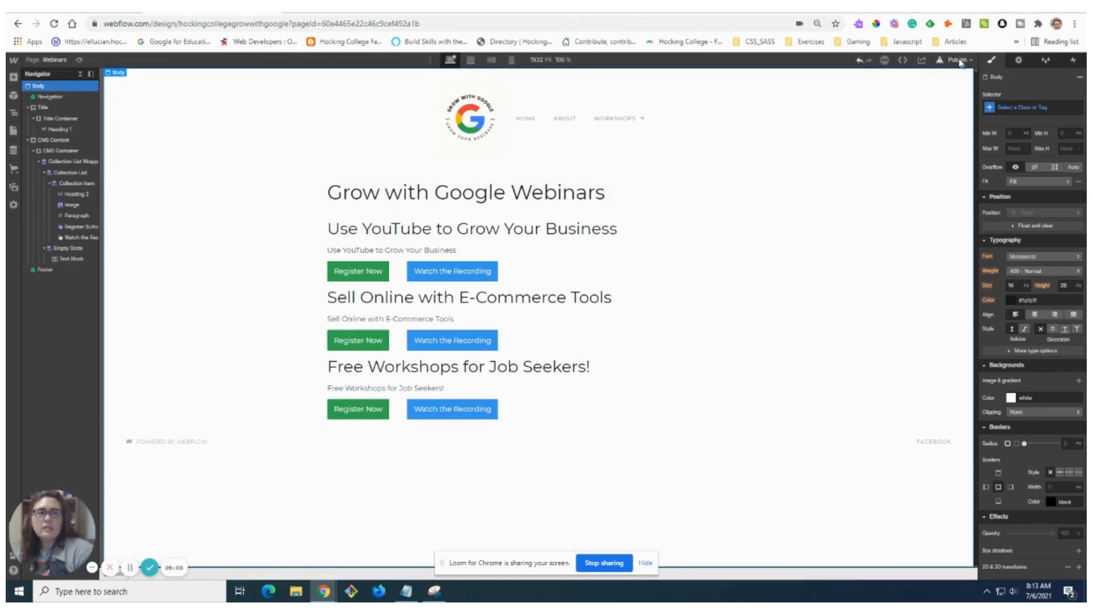
- Publish the site to its selected webflow.io domain
click(961, 61)
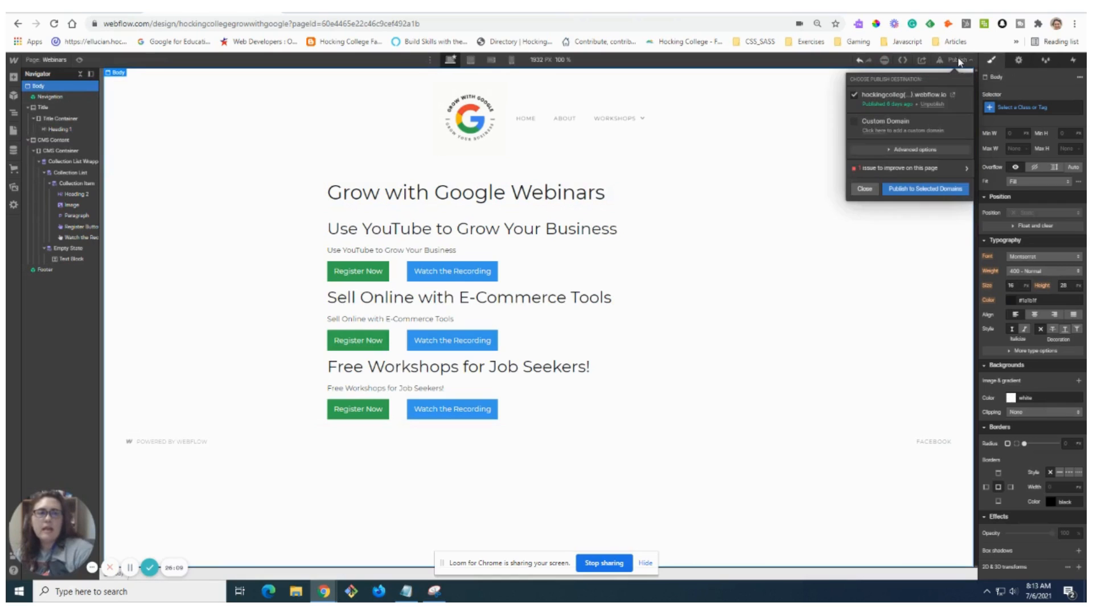
click(910, 192)
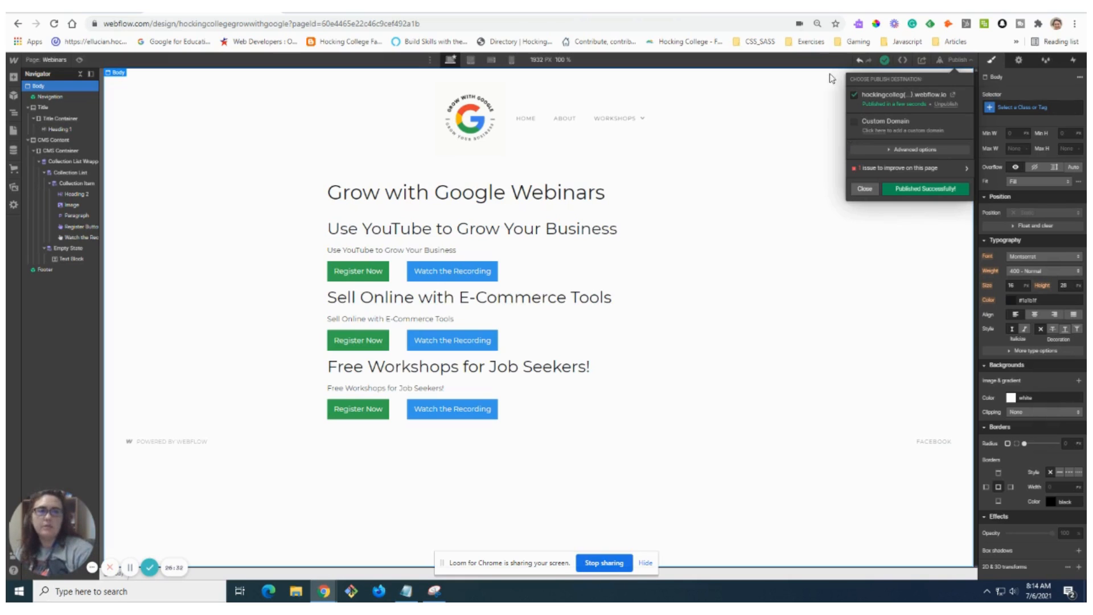
click(364, 13)
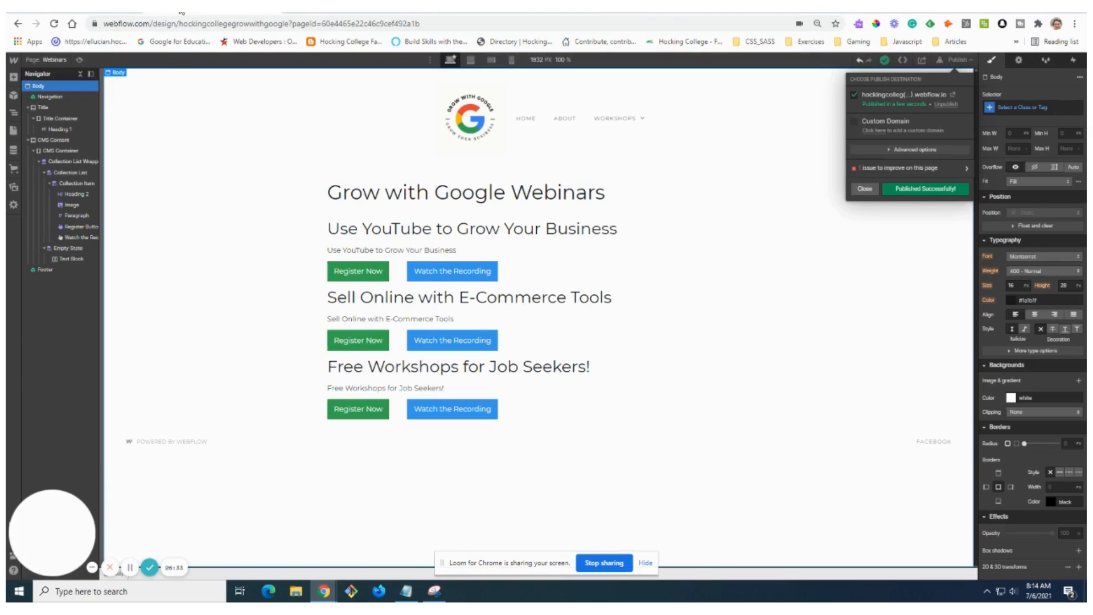
click(153, 13)
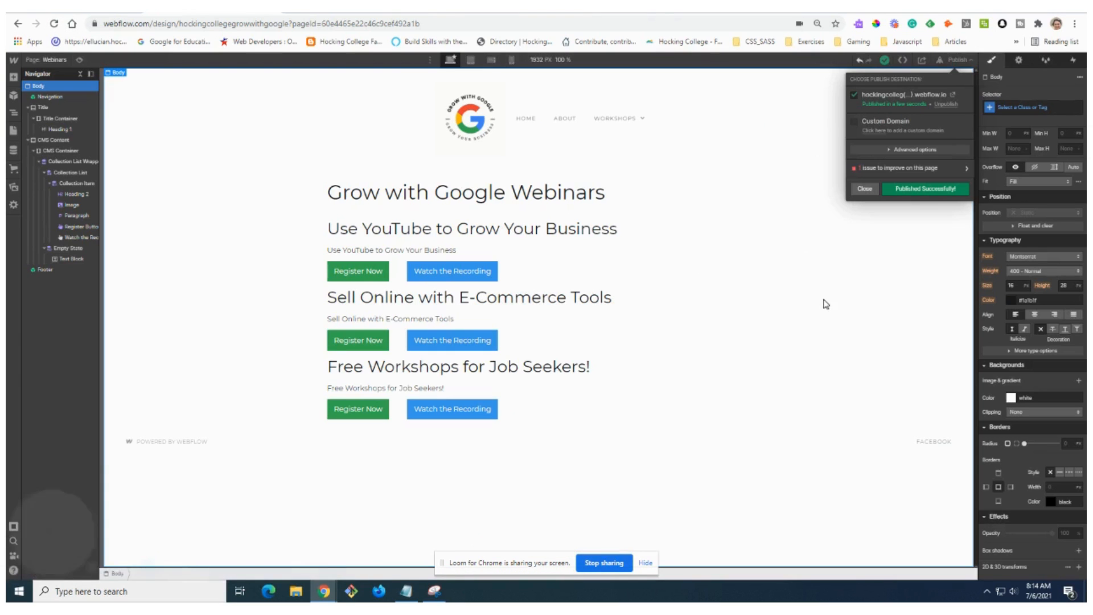
- Open the published Webinars page and test the Register Now link of the first webinar in a new tab
click(865, 187)
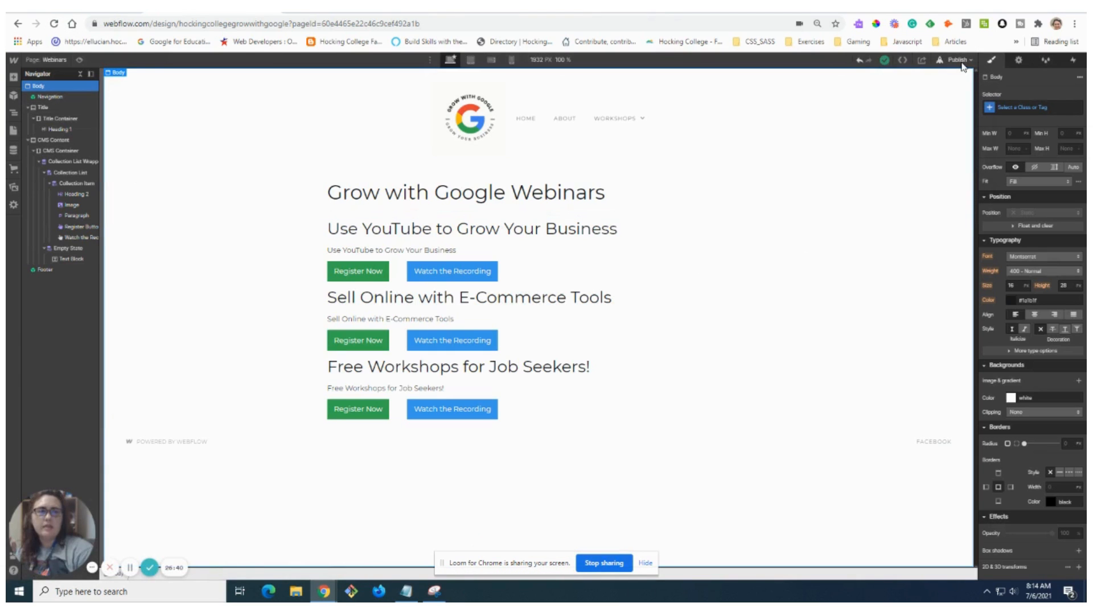
click(962, 67)
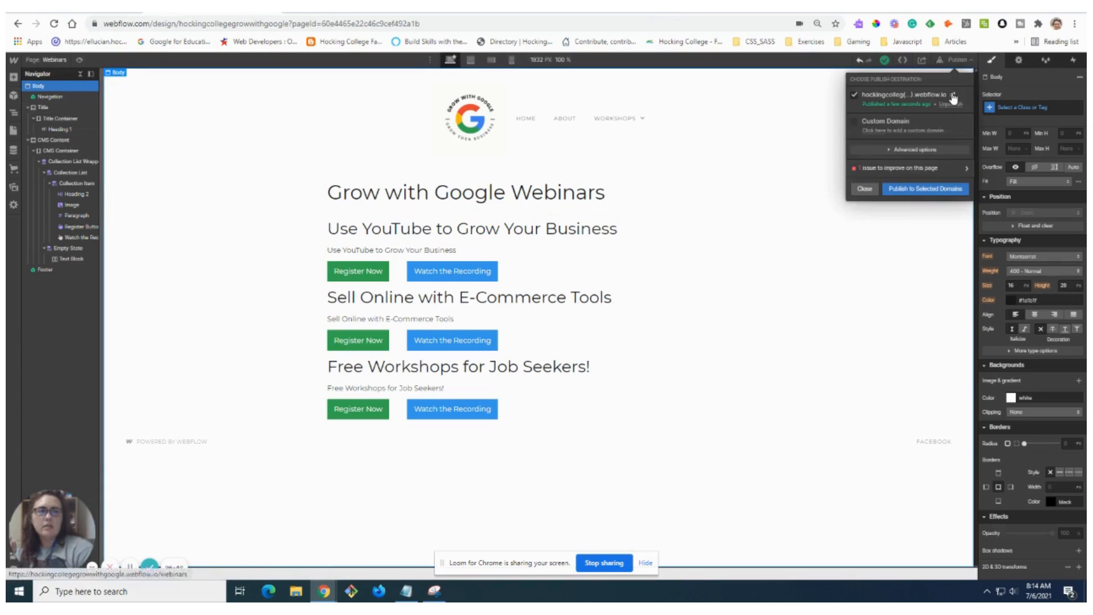
click(954, 96)
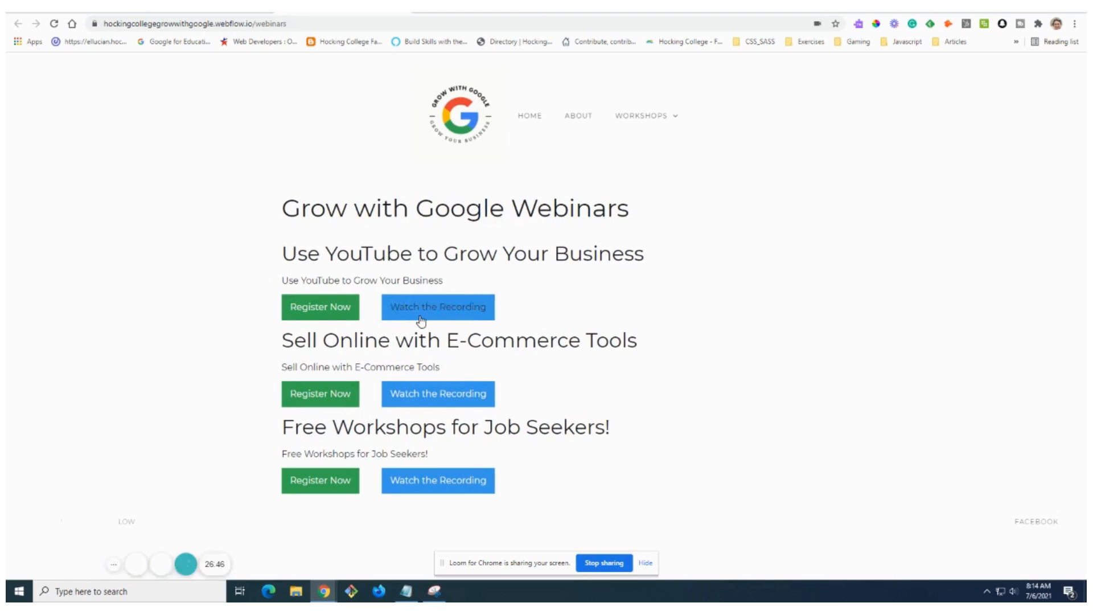
right_click(338, 317)
click(354, 320)
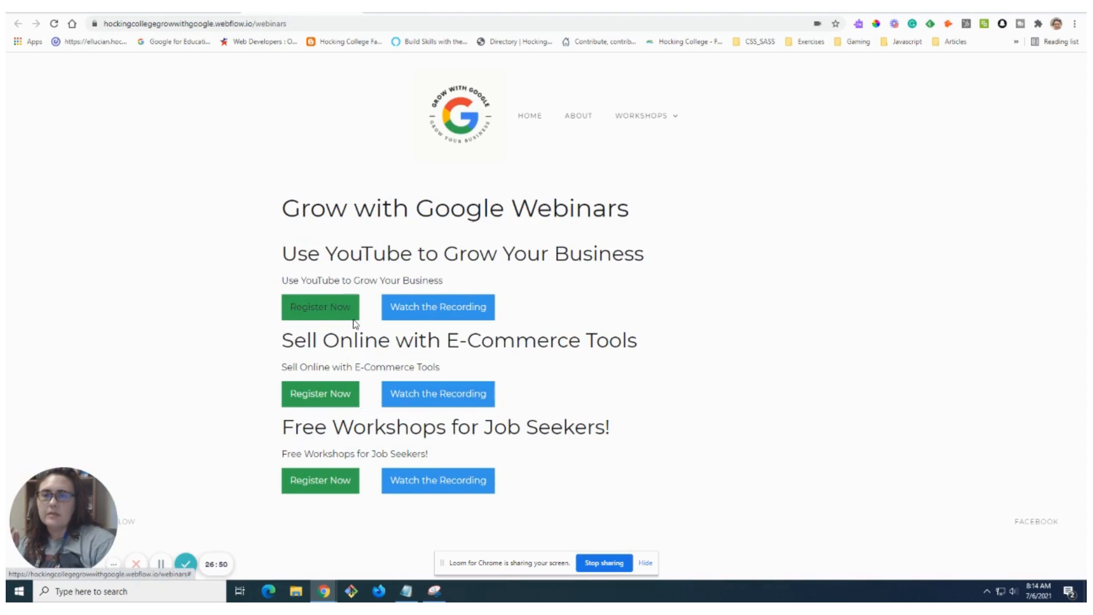
click(354, 319)
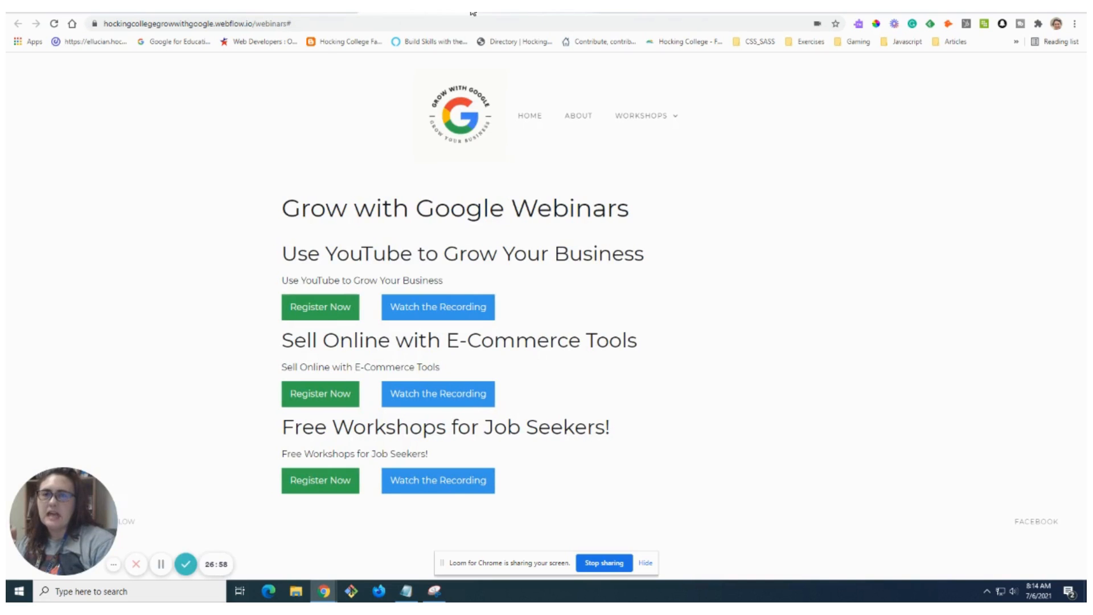
- Test the Watch the Recording links of the second and third webinars on the published page in new tabs
right_click(432, 398)
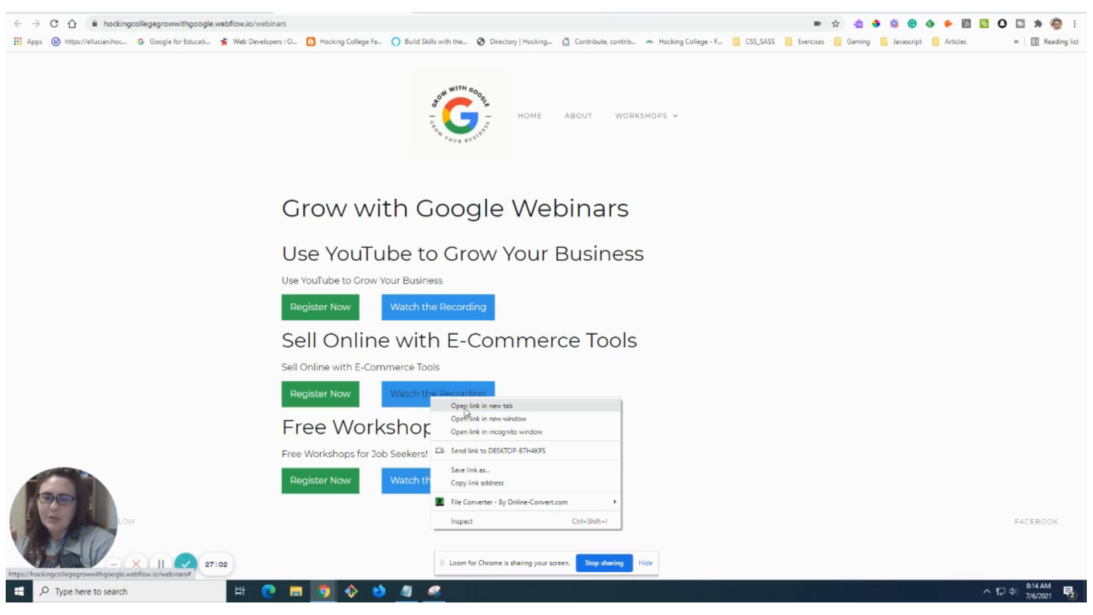
click(464, 407)
click(465, 401)
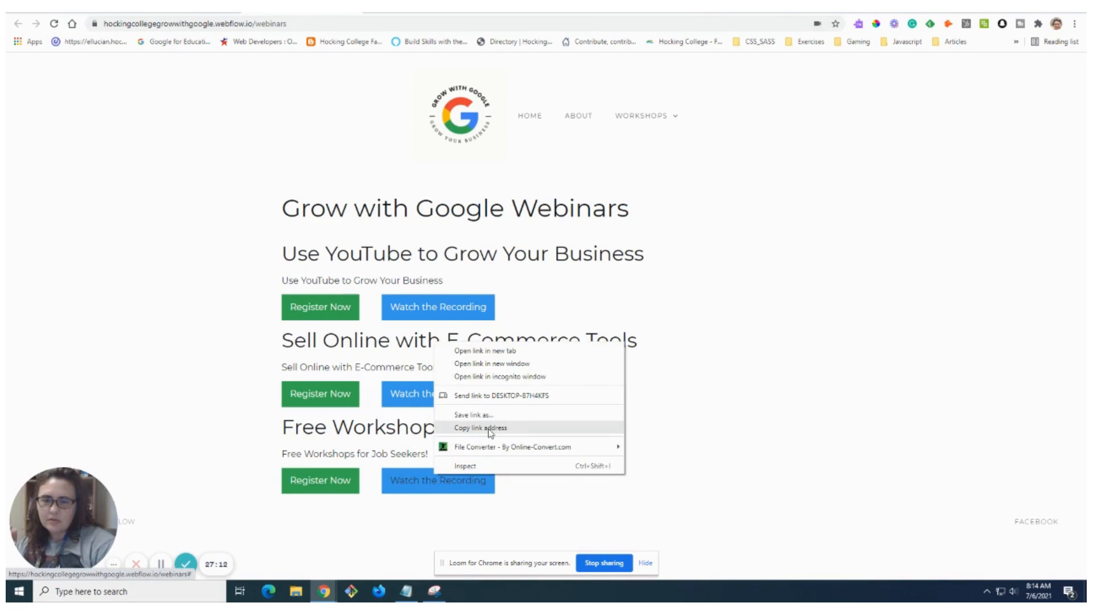
click(495, 355)
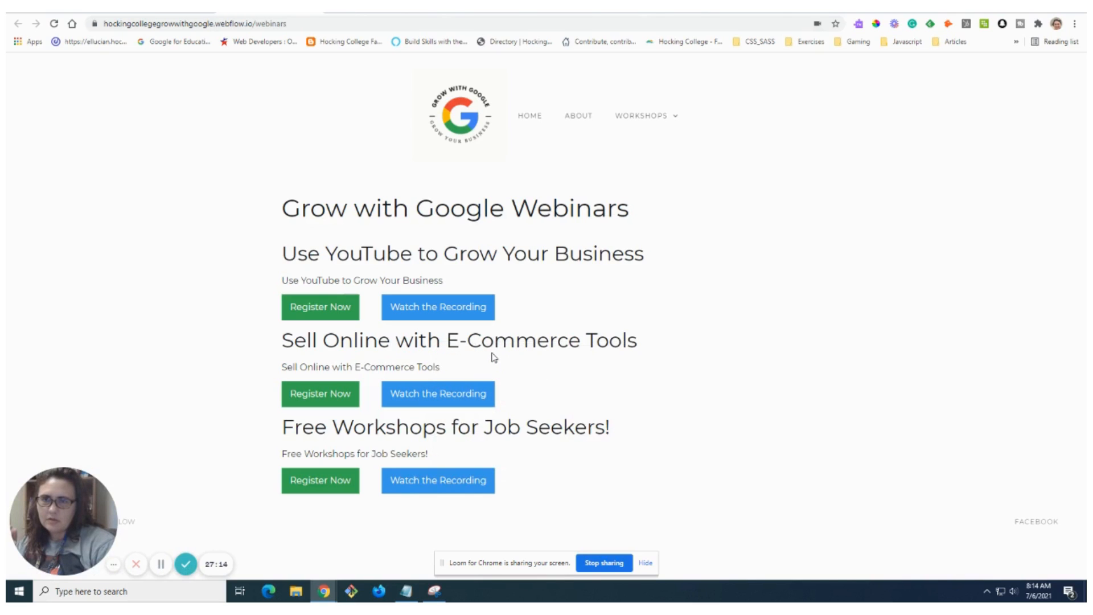
click(480, 11)
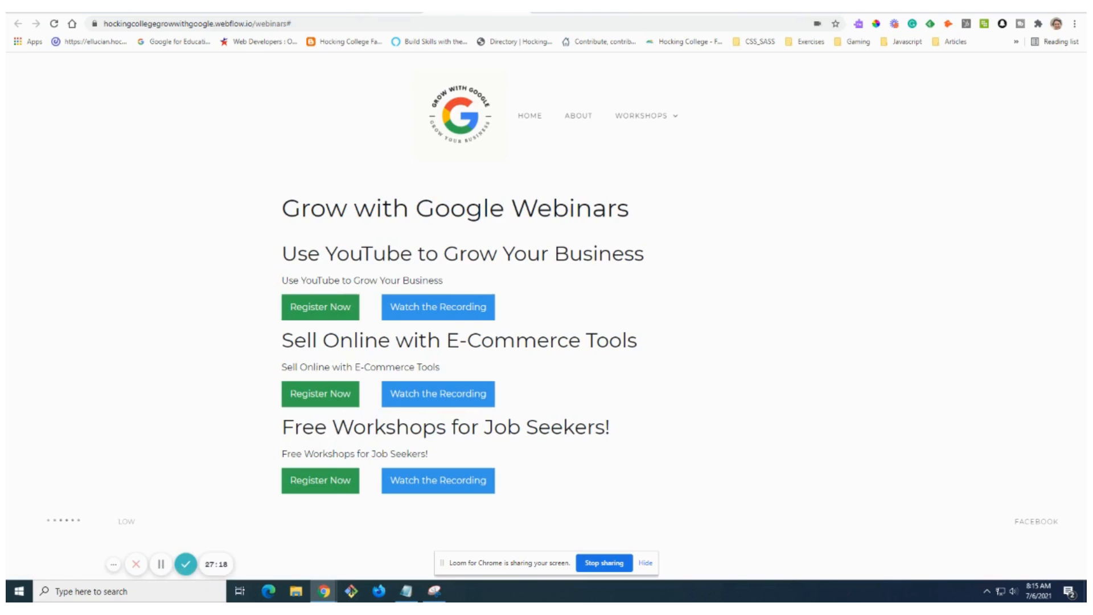
- Back in the Webflow Designer, bind the Watch the Recording button's URL to the Google Webinars field "Link to webinar" and publish to the selected domain
click(162, 14)
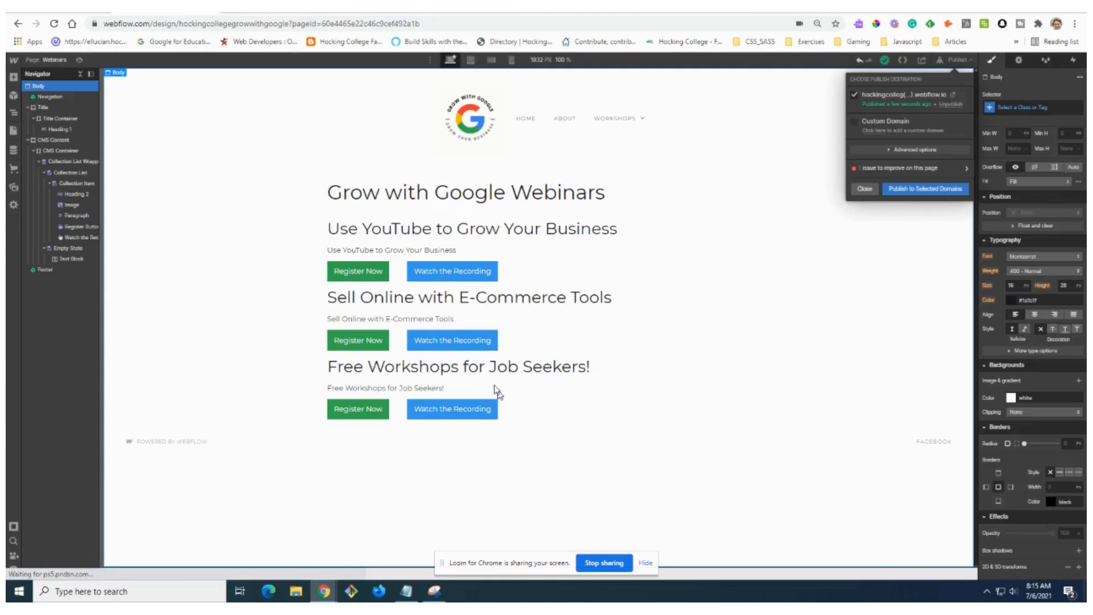
click(464, 280)
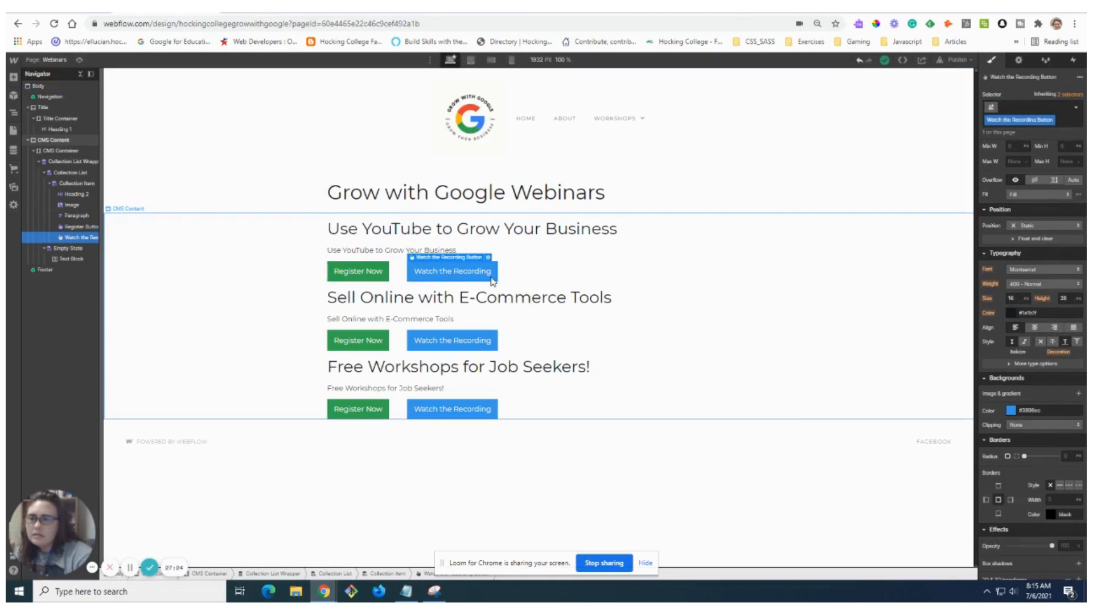
click(488, 258)
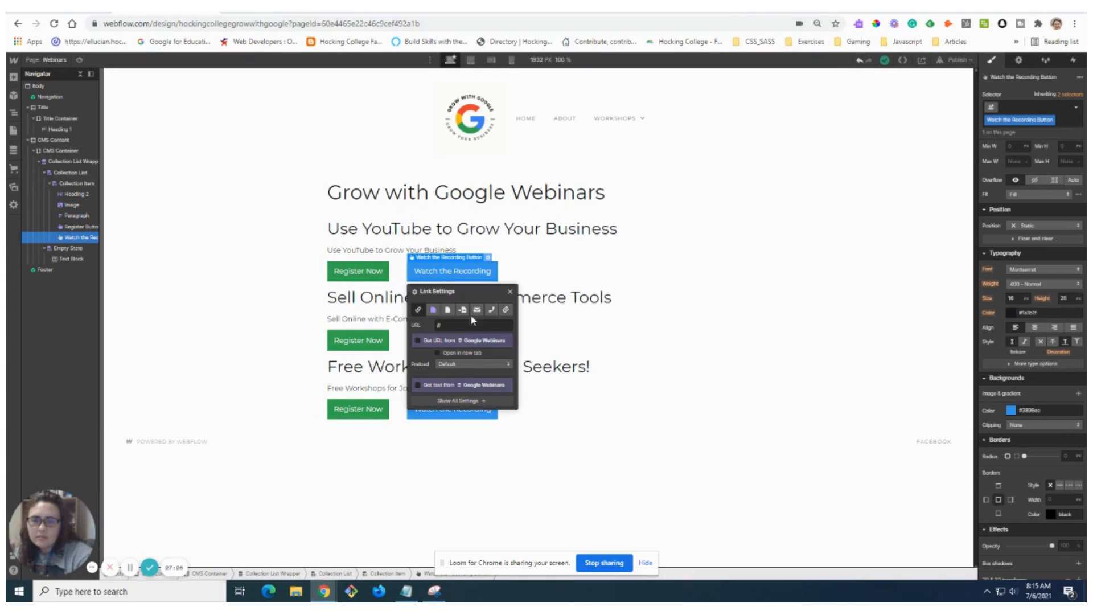
click(418, 340)
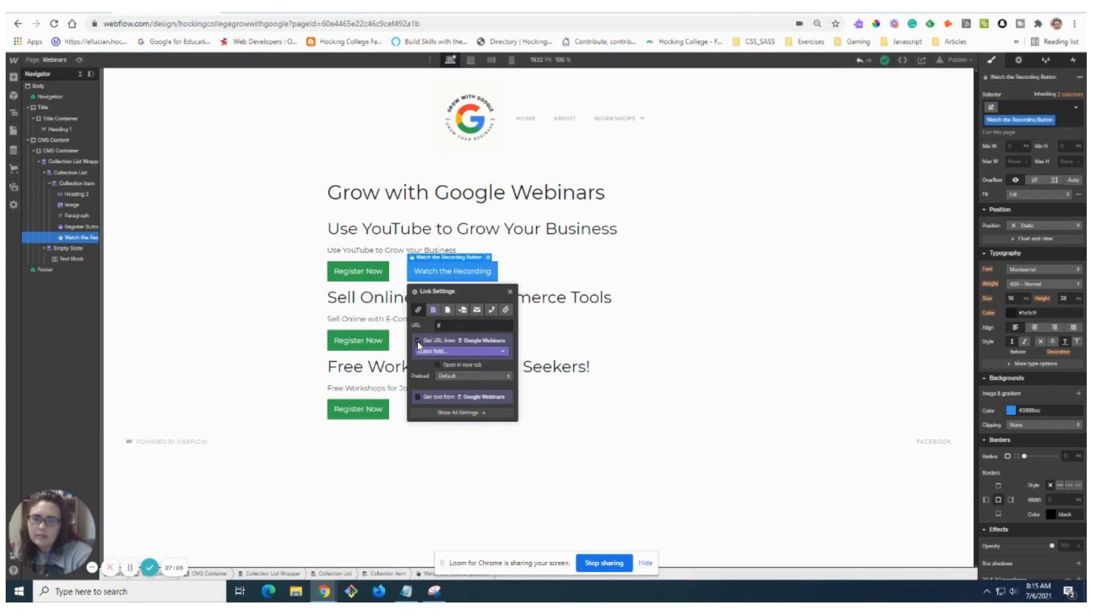
click(426, 350)
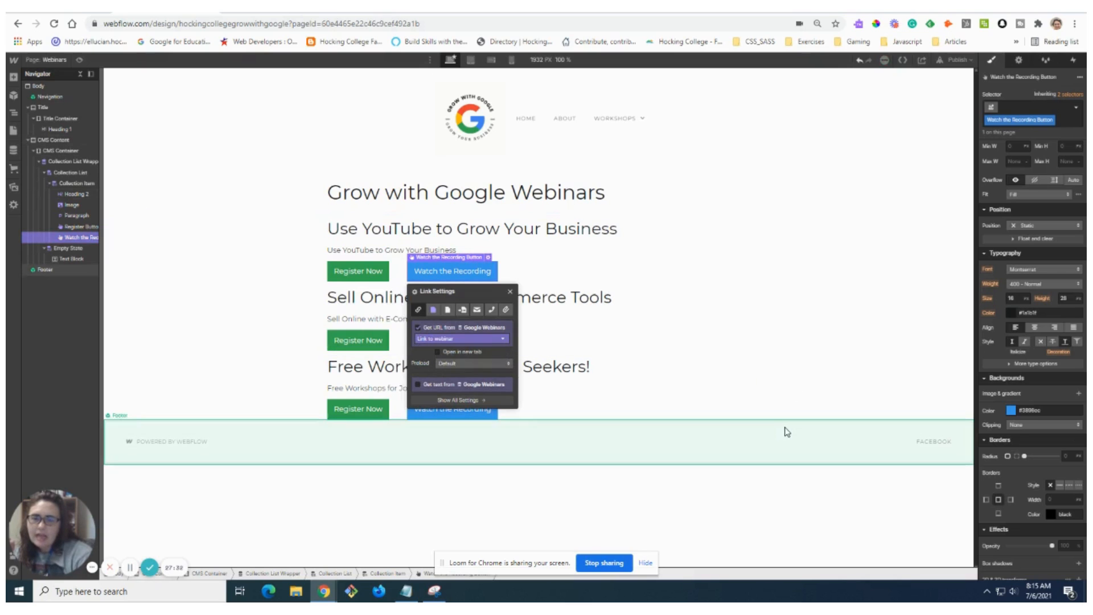
click(783, 430)
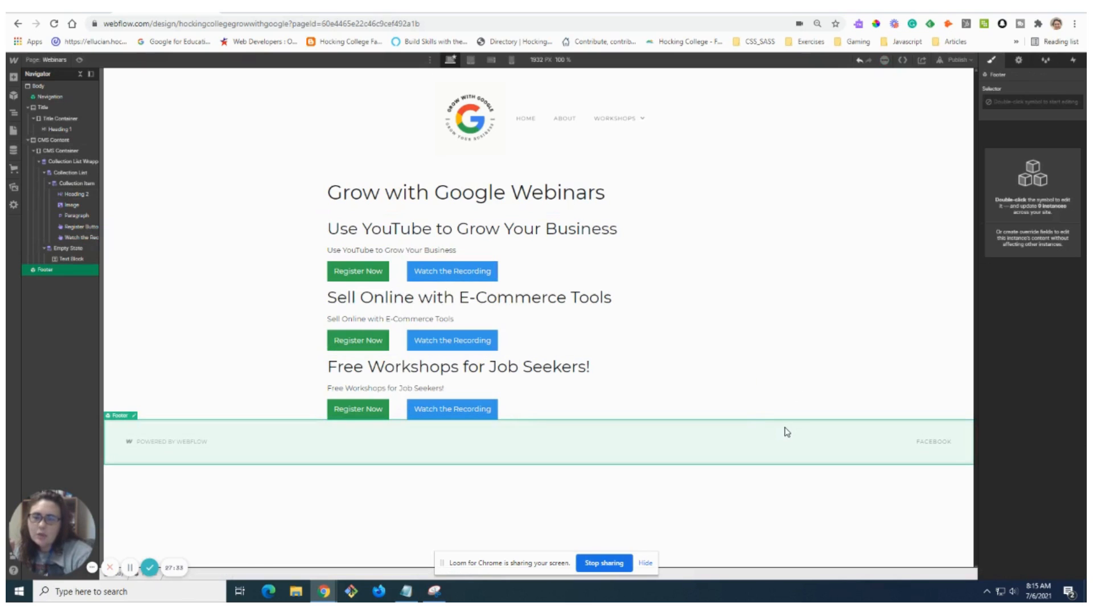
click(948, 63)
click(923, 191)
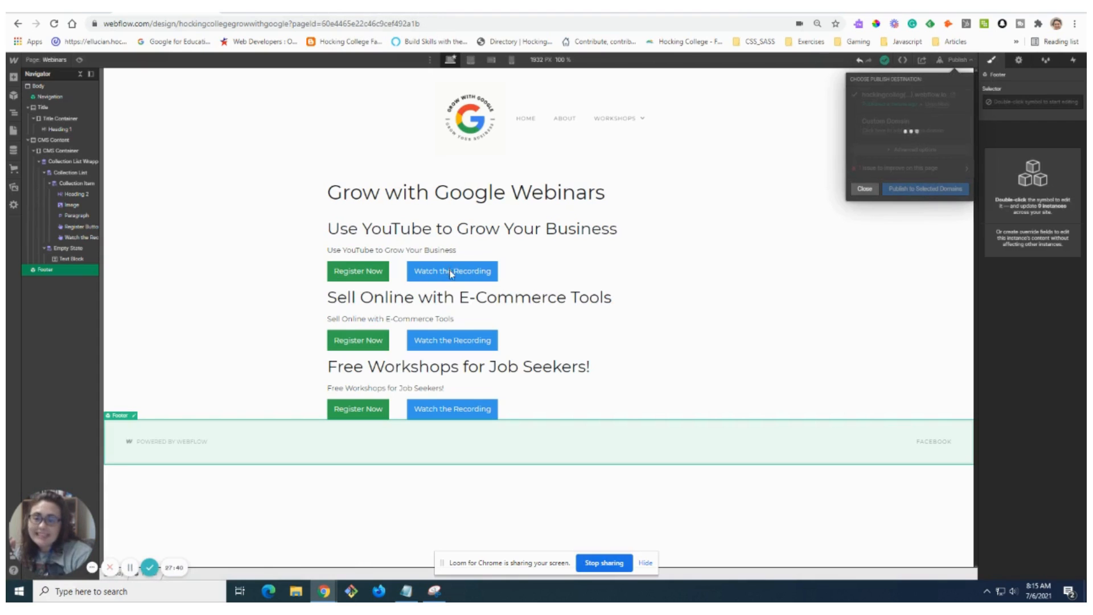
- Check the CMS link fields assigned to the Register Now and Watch the Recording buttons in their link settings
click(357, 275)
click(362, 265)
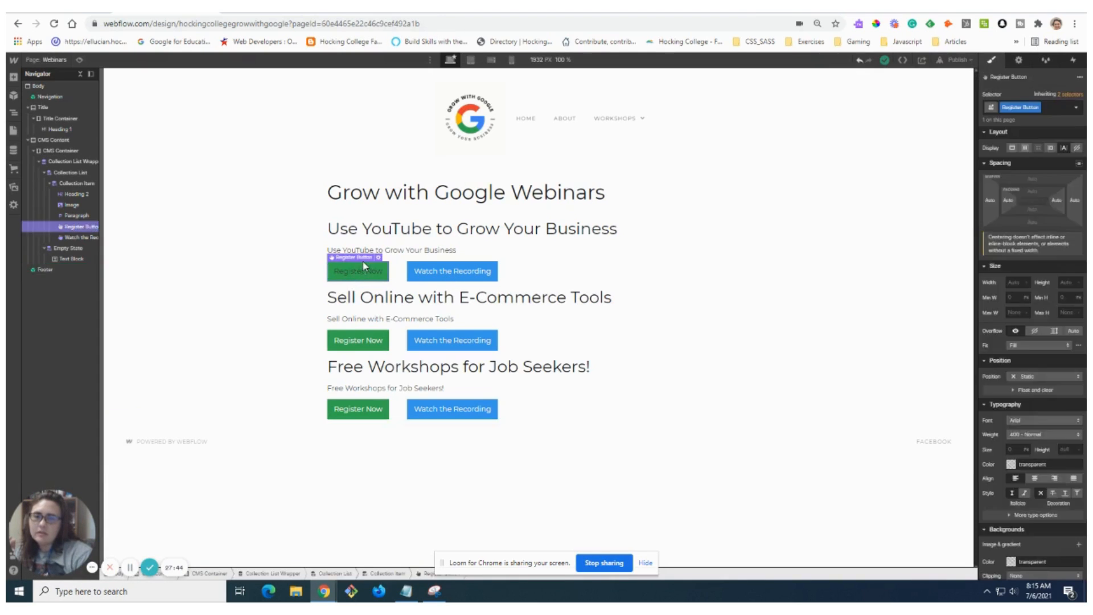
click(378, 259)
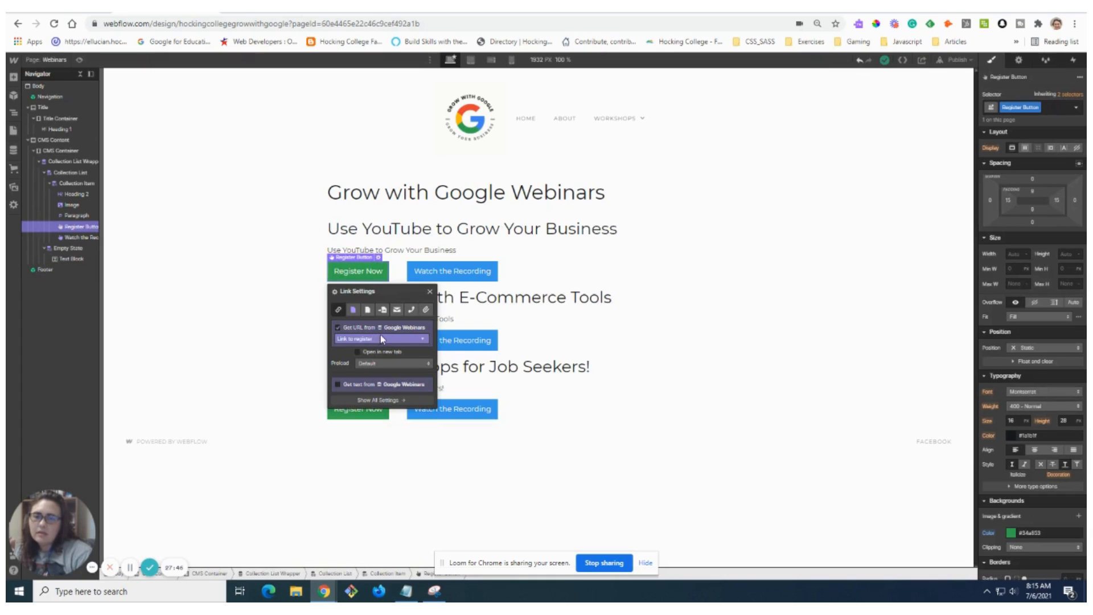
click(468, 272)
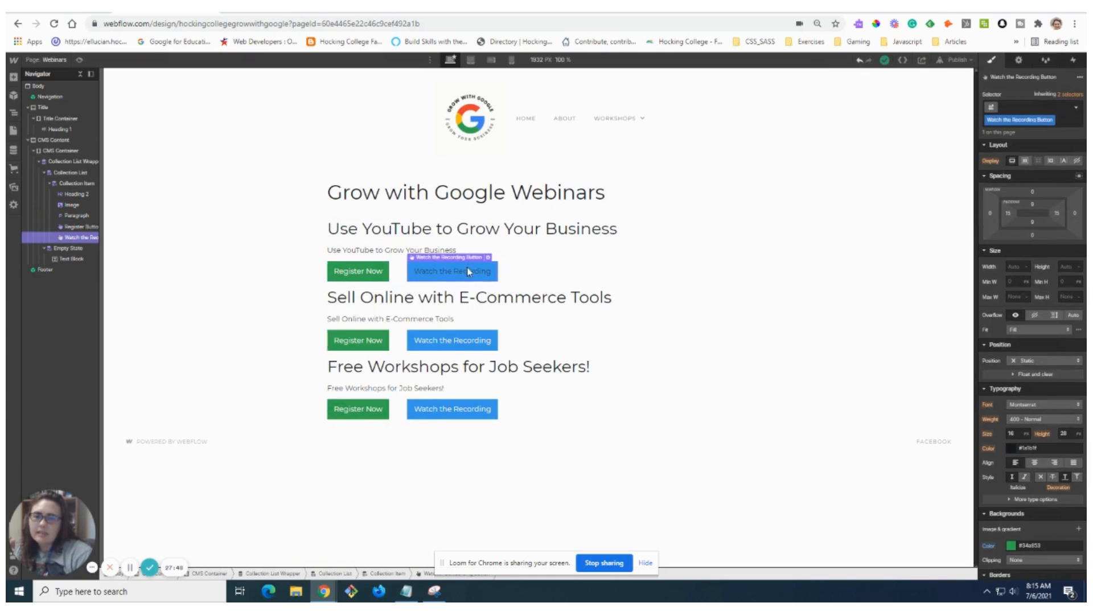
click(488, 258)
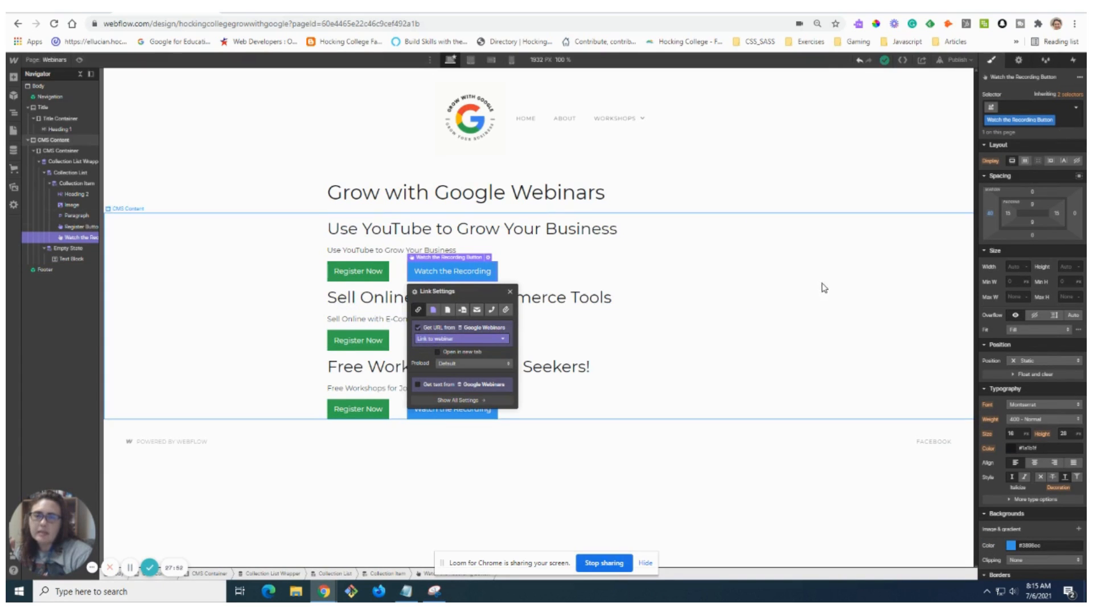
- Reload the published Webinars page and test the first webinar's Watch the Recording link in a new tab
click(290, 11)
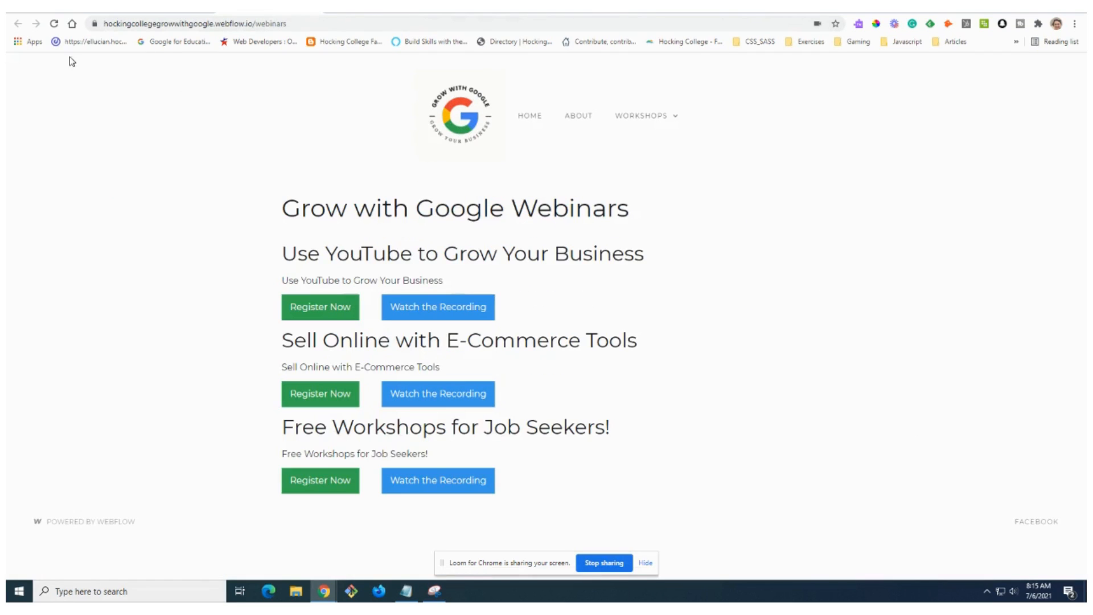
click(54, 25)
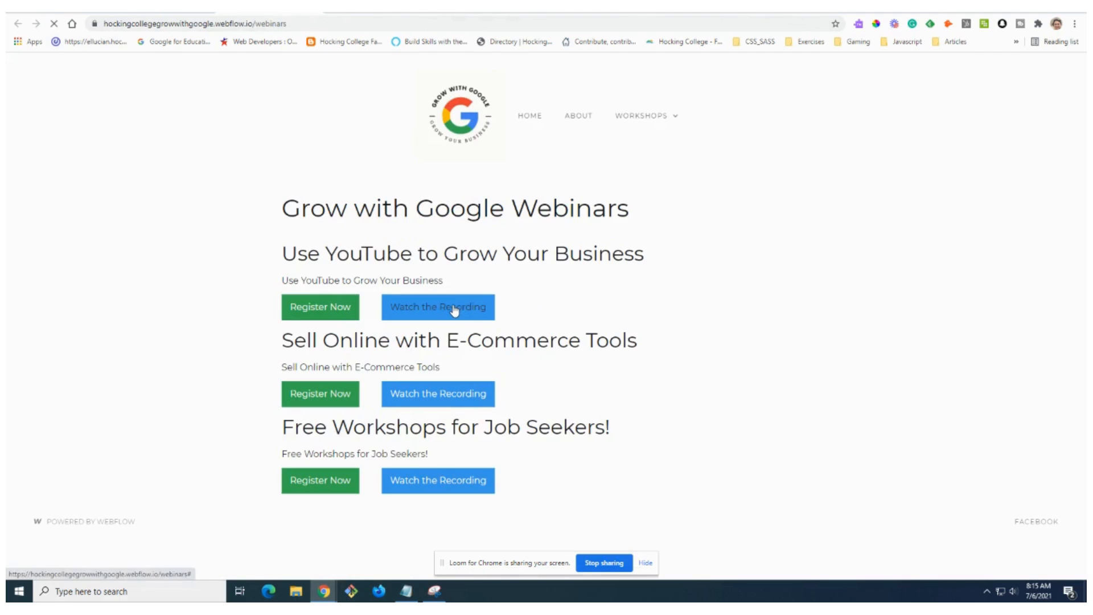
right_click(452, 307)
click(479, 316)
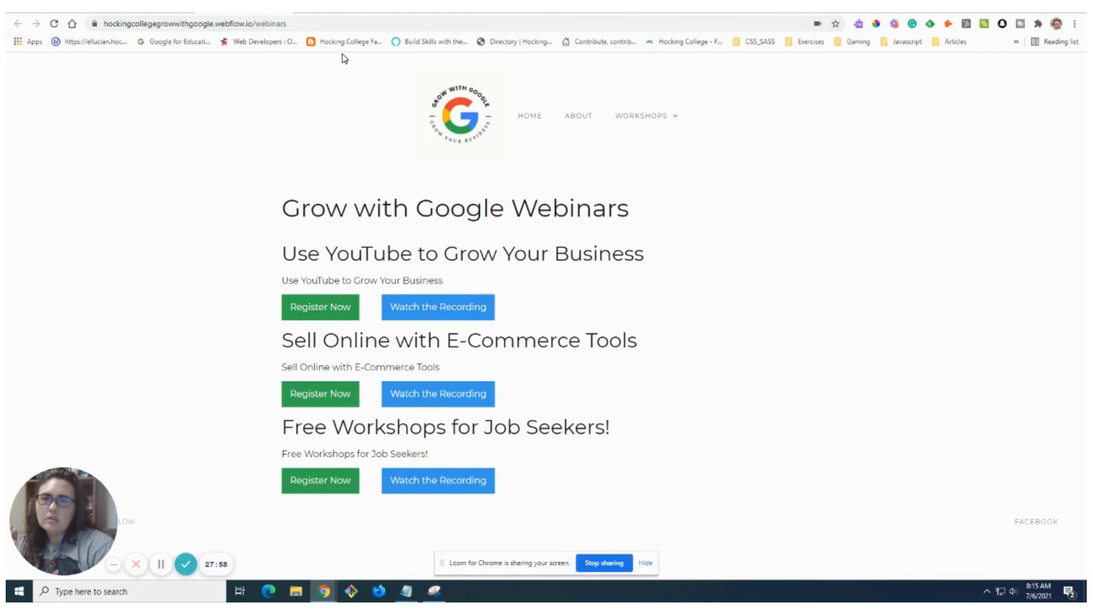
click(334, 12)
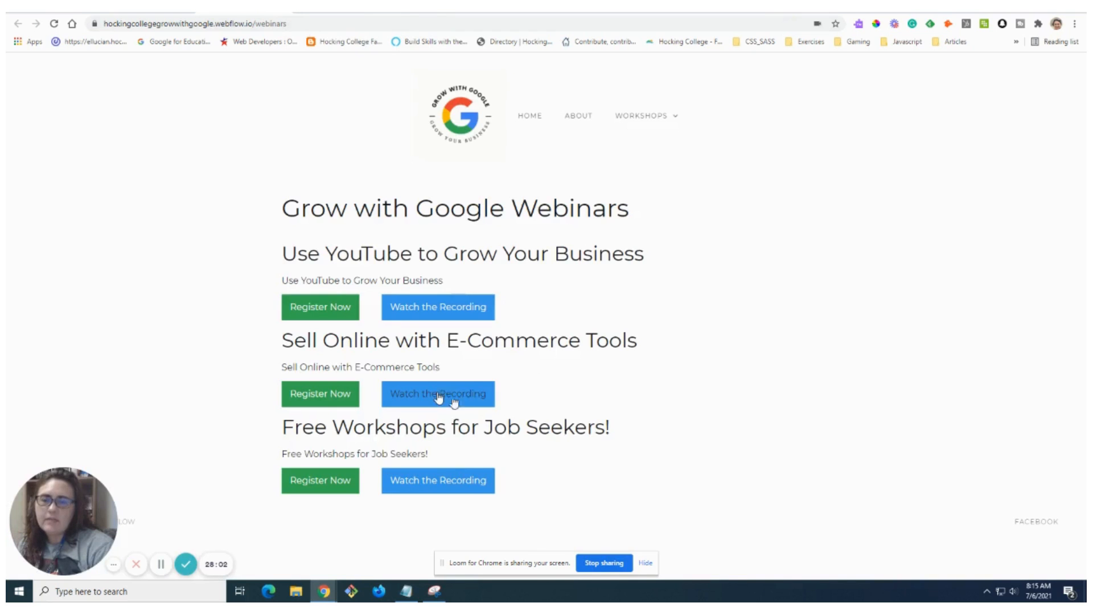
- Test the Watch the Recording link of "Sell Online with E-Commerce Tools" in a new tab, then return to the Webinars page
right_click(439, 394)
click(465, 402)
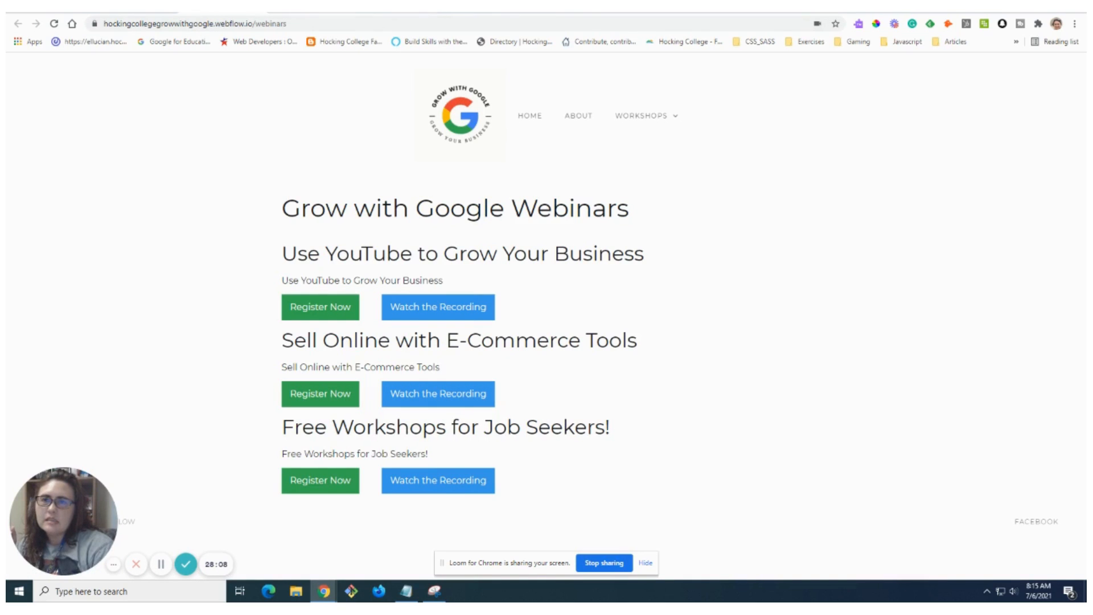
click(320, 13)
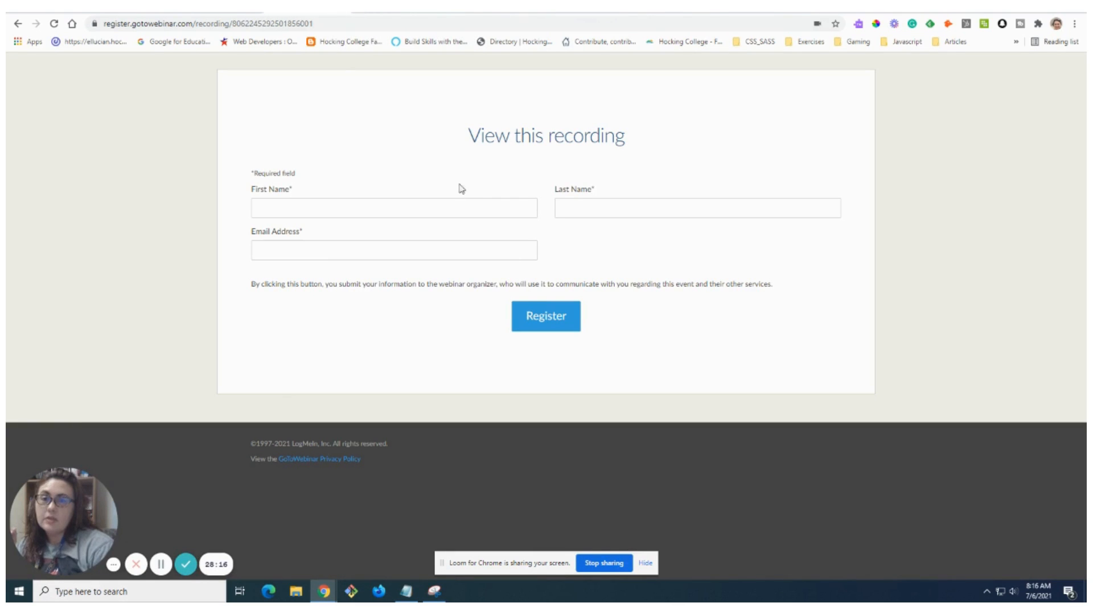
click(529, 15)
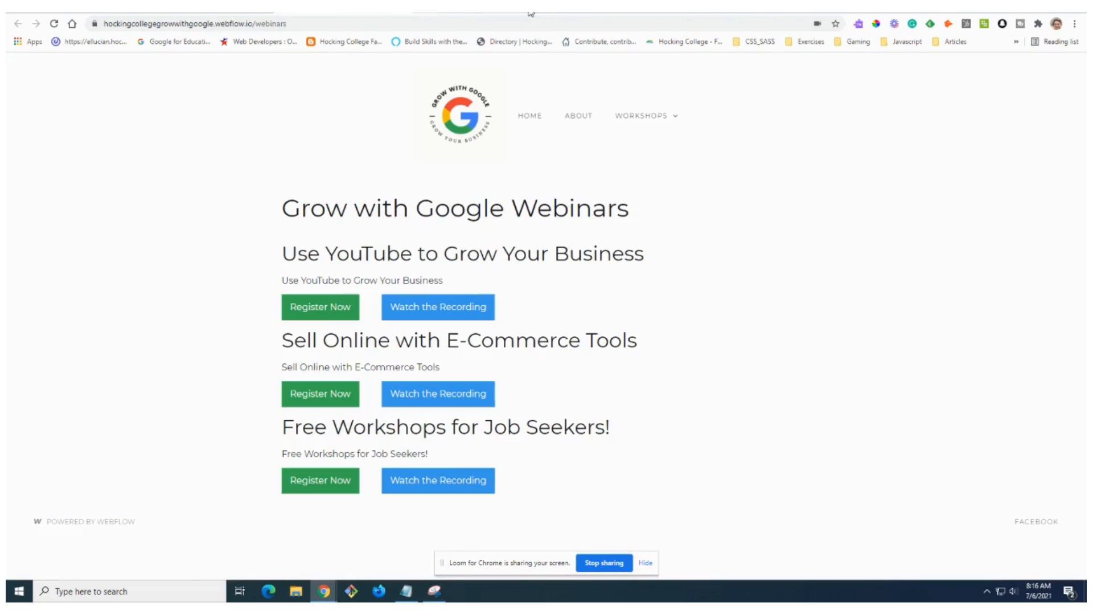
- Return to the Webflow Designer and set the Watch the Recording button's link to open in a new tab
click(224, 15)
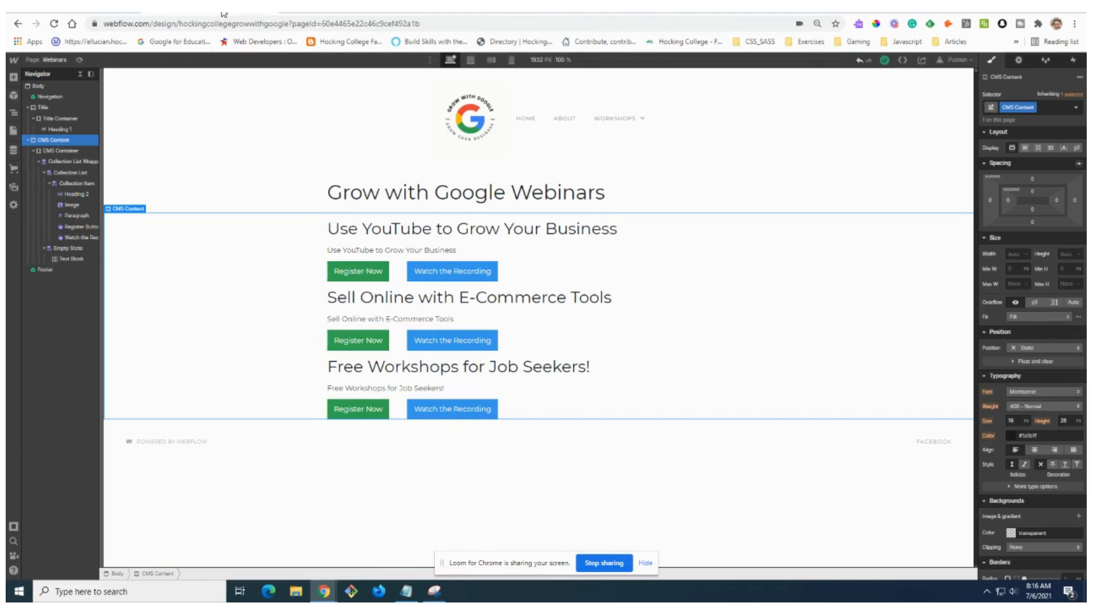
click(453, 263)
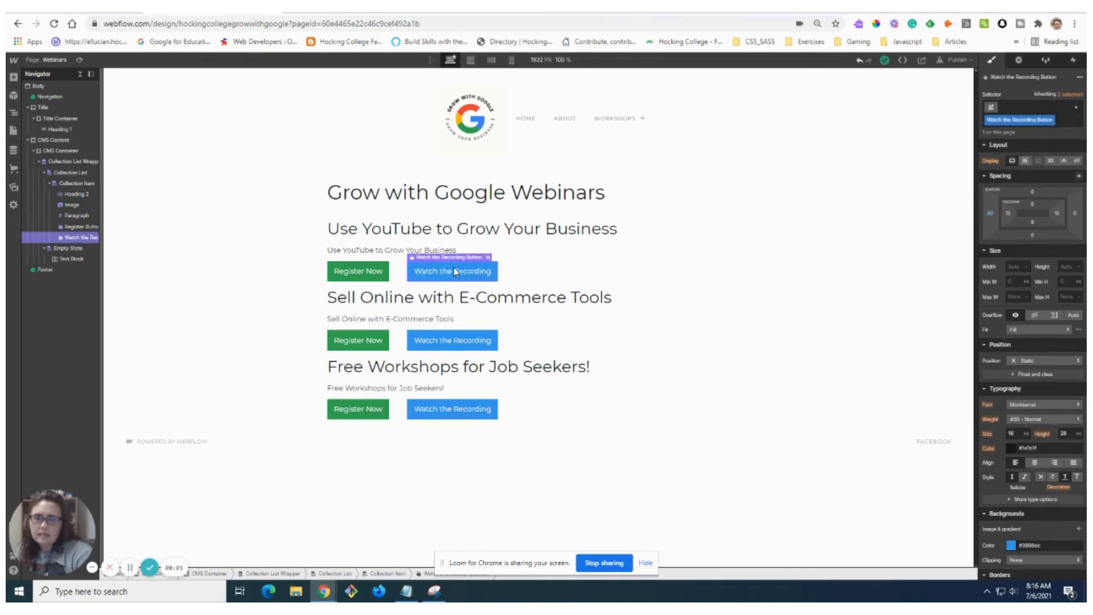
click(488, 257)
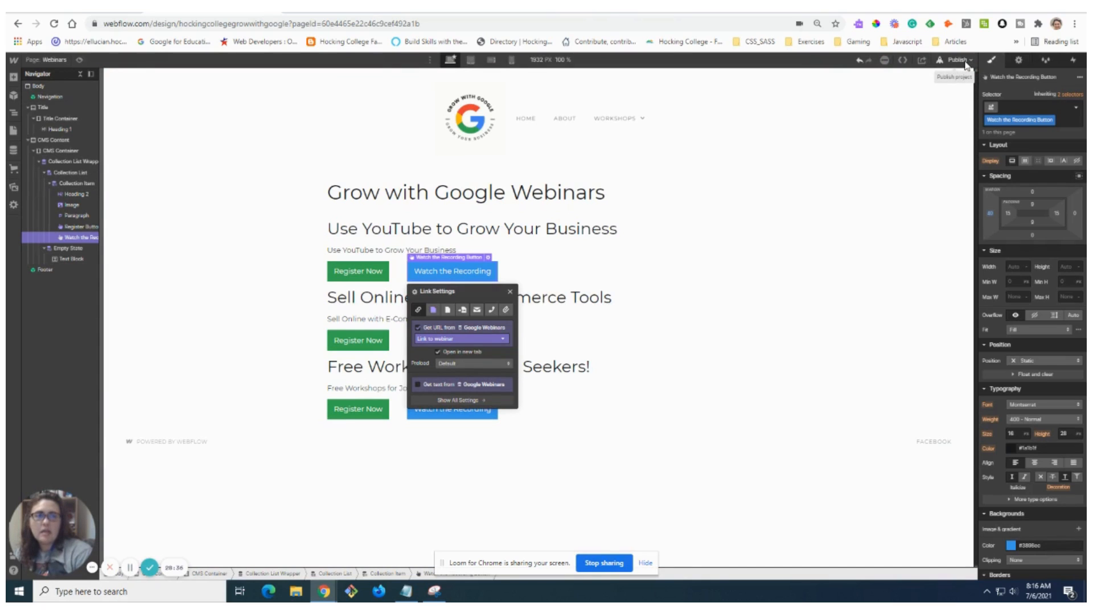
- Open the live Webinars page and follow the Watch the Recording link of "Sell Online with E-Commerce Tools" twice, going back in between
click(967, 64)
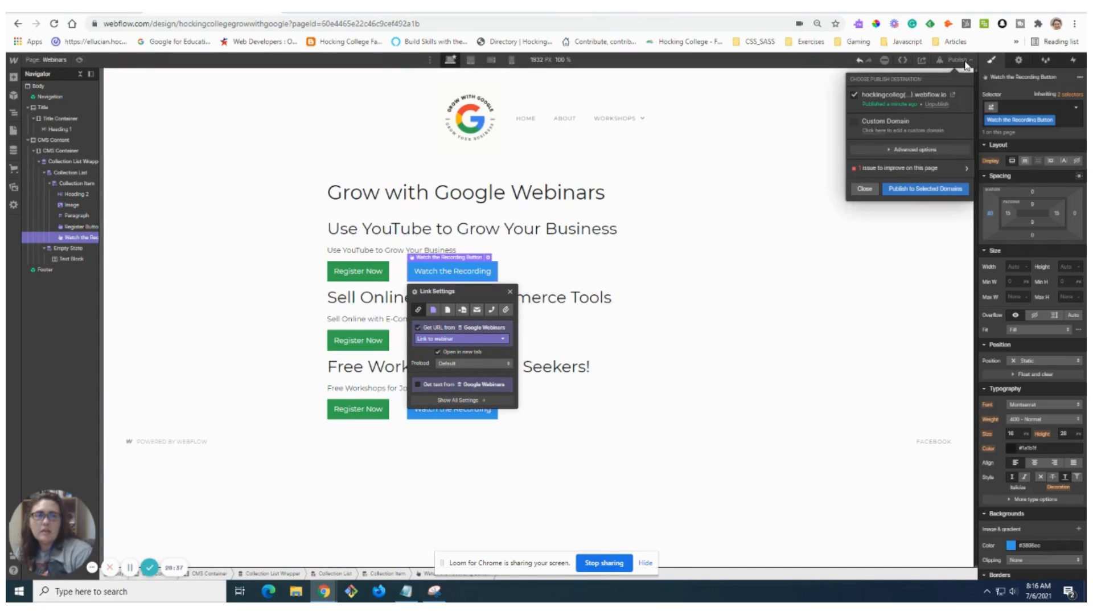
click(955, 101)
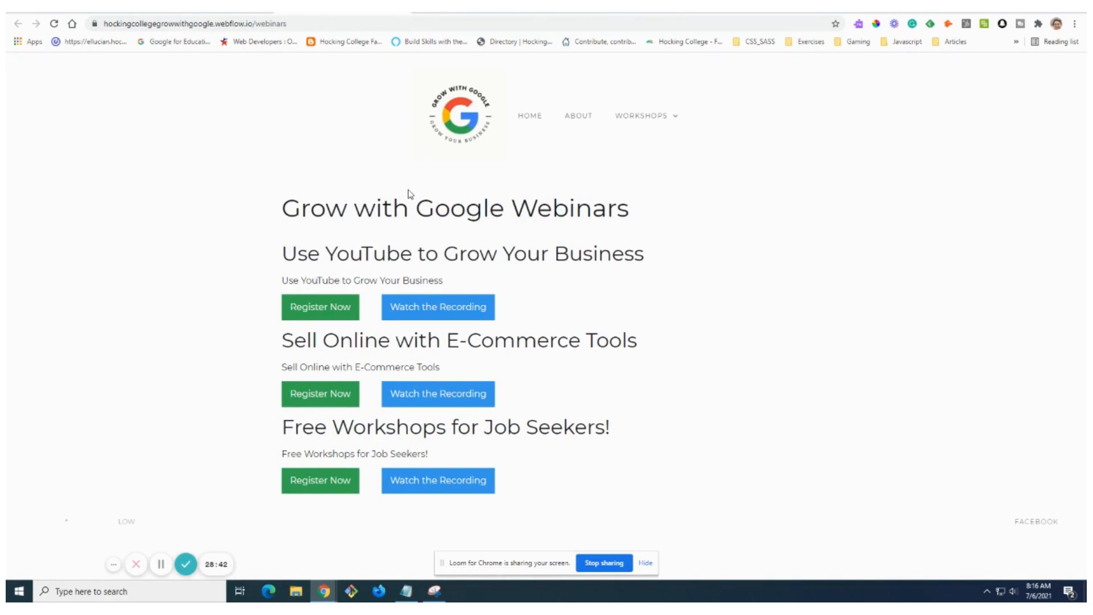
click(440, 393)
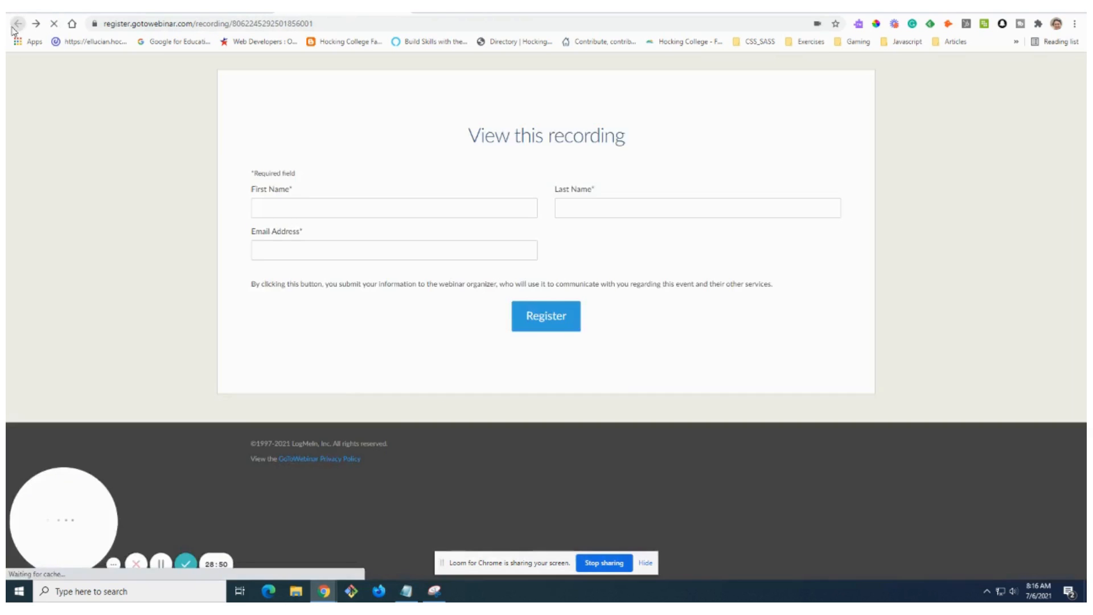
click(17, 24)
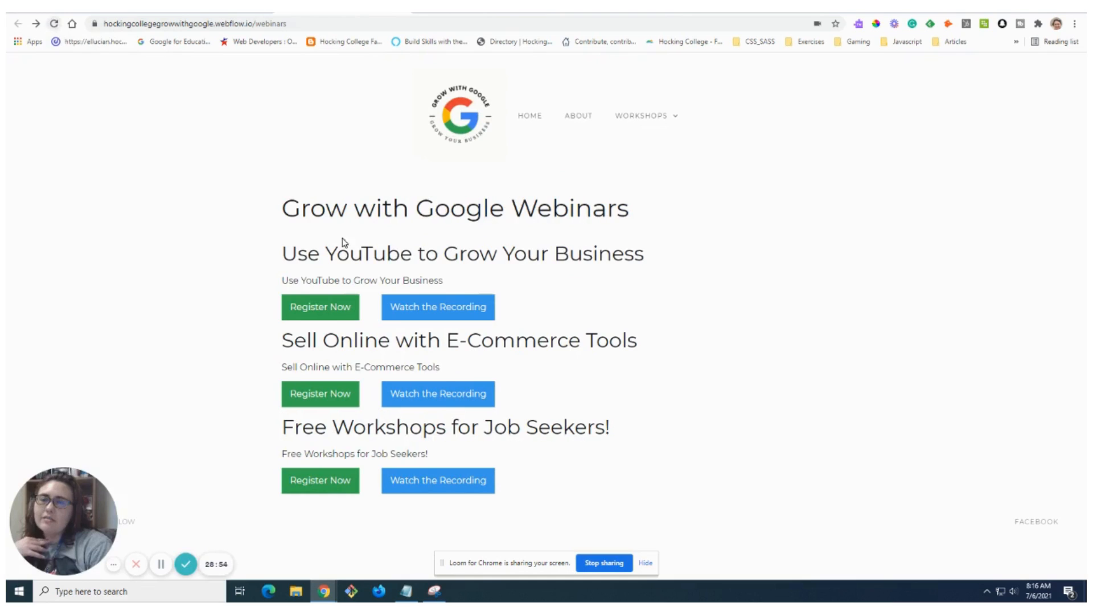
click(454, 398)
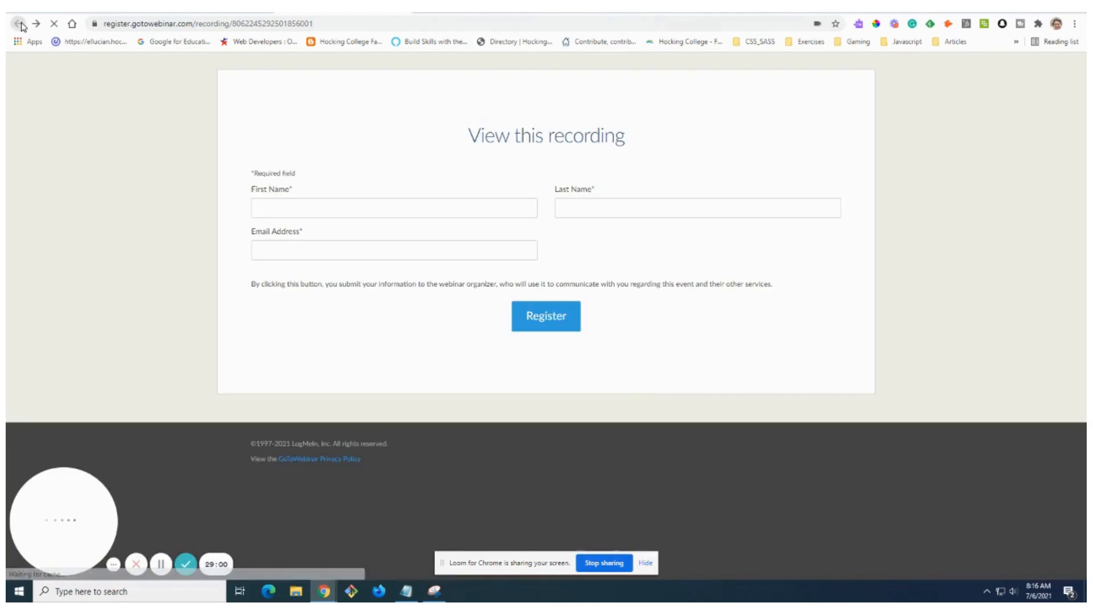
- Return to the Webflow Designer, publish the site to the selected webflow.io domain and open the live Webinars page
click(19, 24)
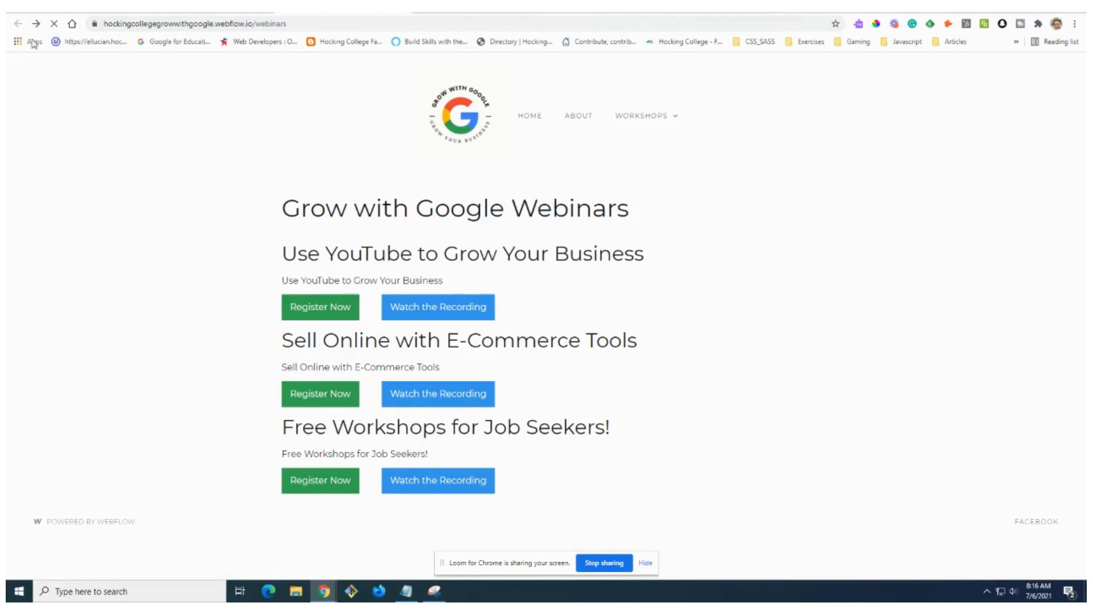
click(180, 12)
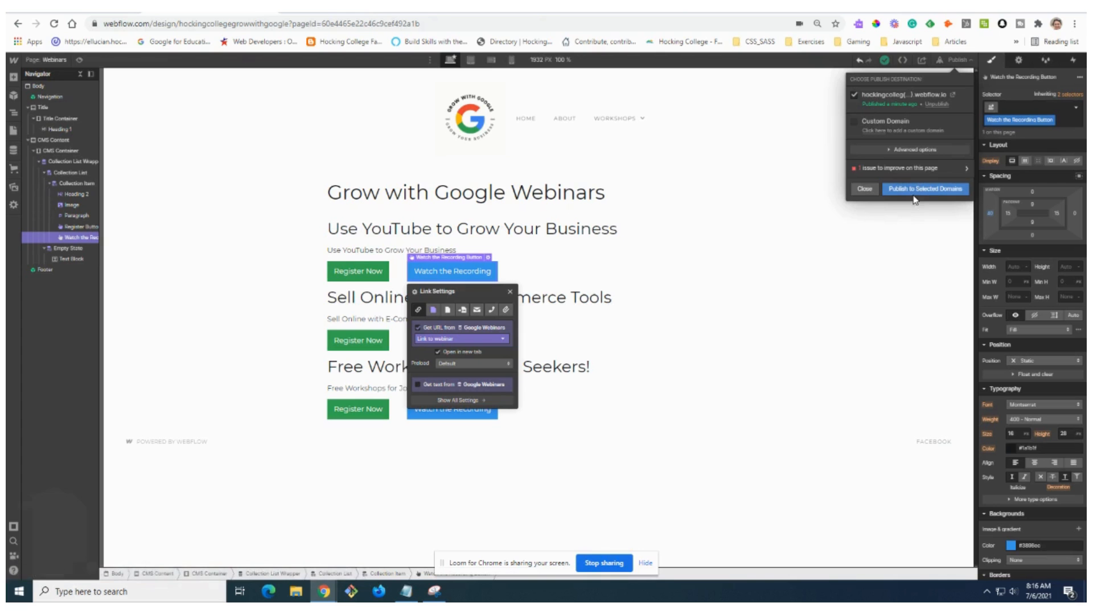
click(923, 190)
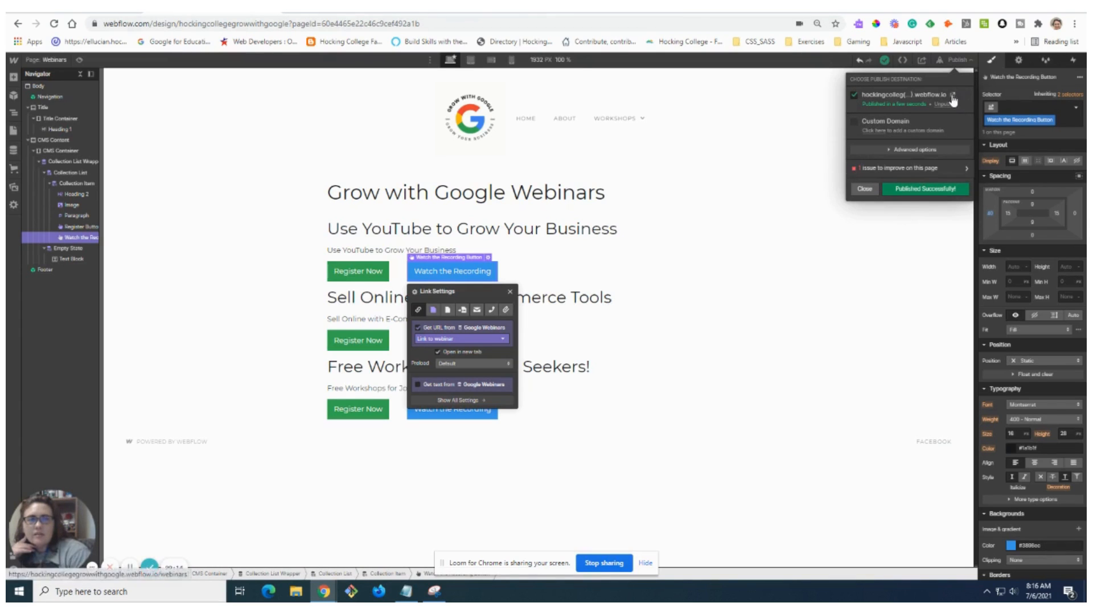
click(952, 95)
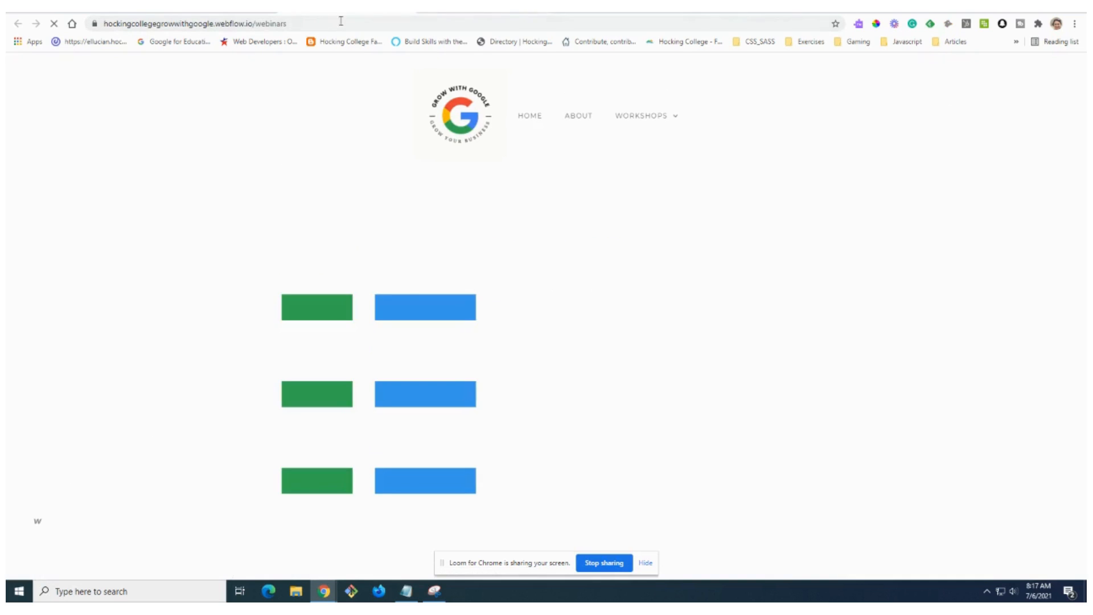
- Test the Watch the Recording links of all three webinars on the live page, returning to the Webinars page after each
click(450, 396)
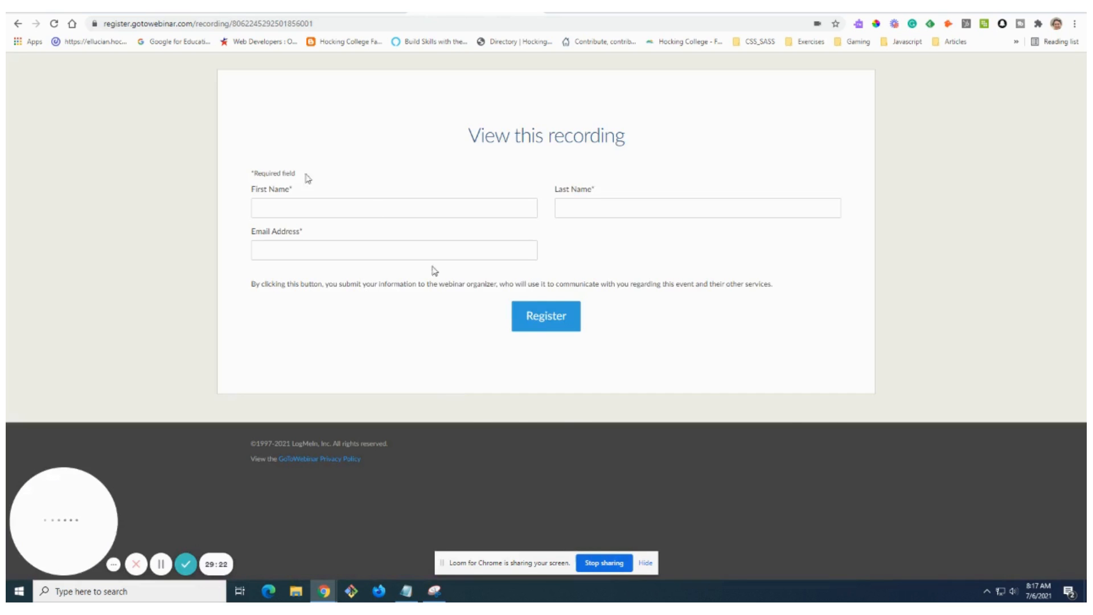
click(355, 13)
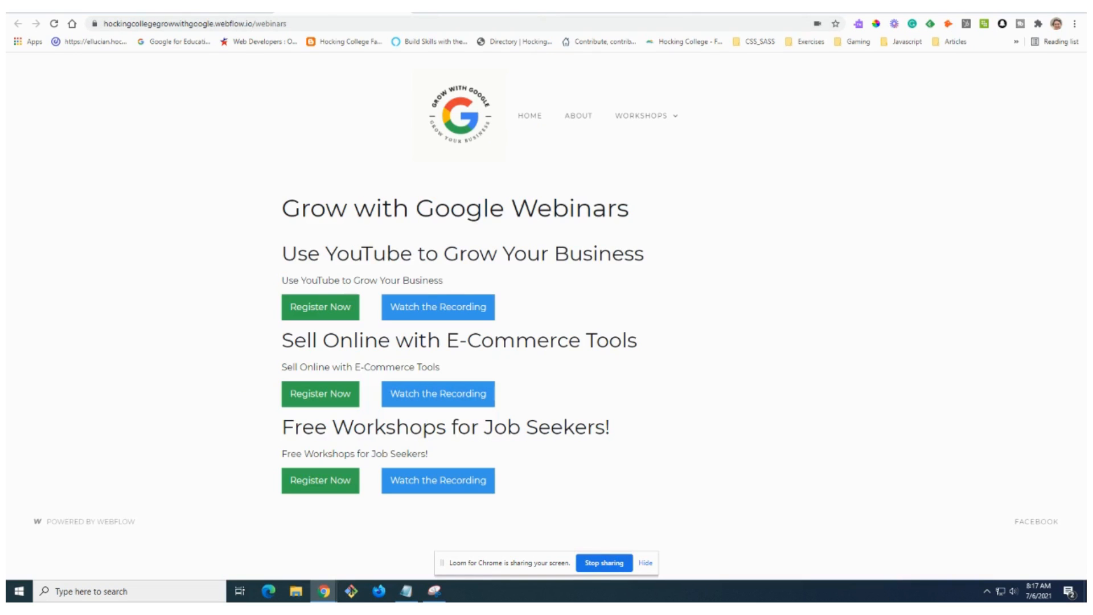
click(462, 484)
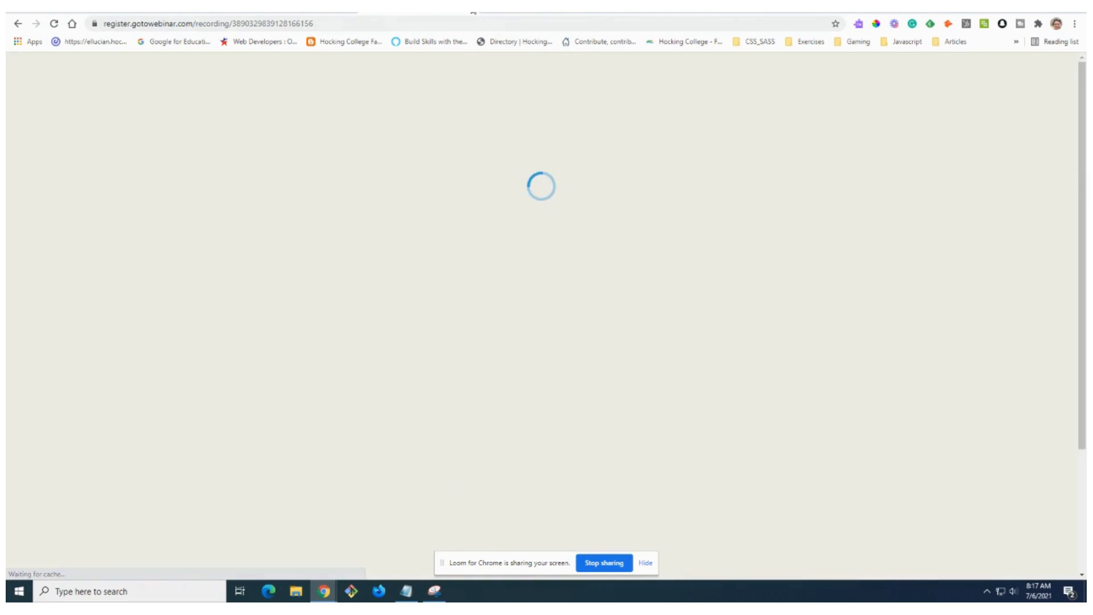
click(473, 12)
click(471, 309)
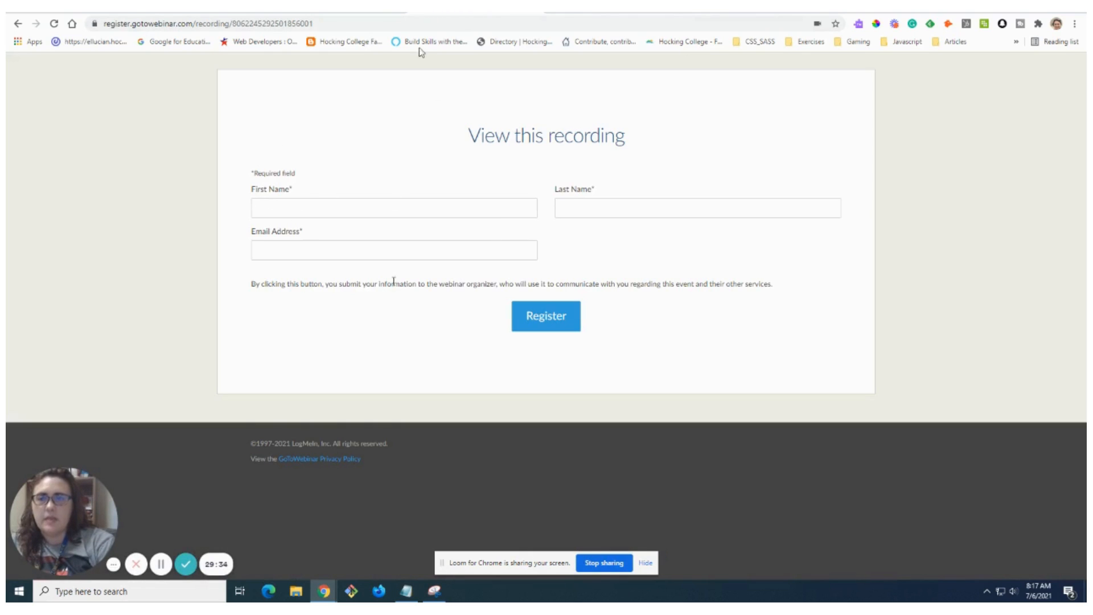
click(537, 14)
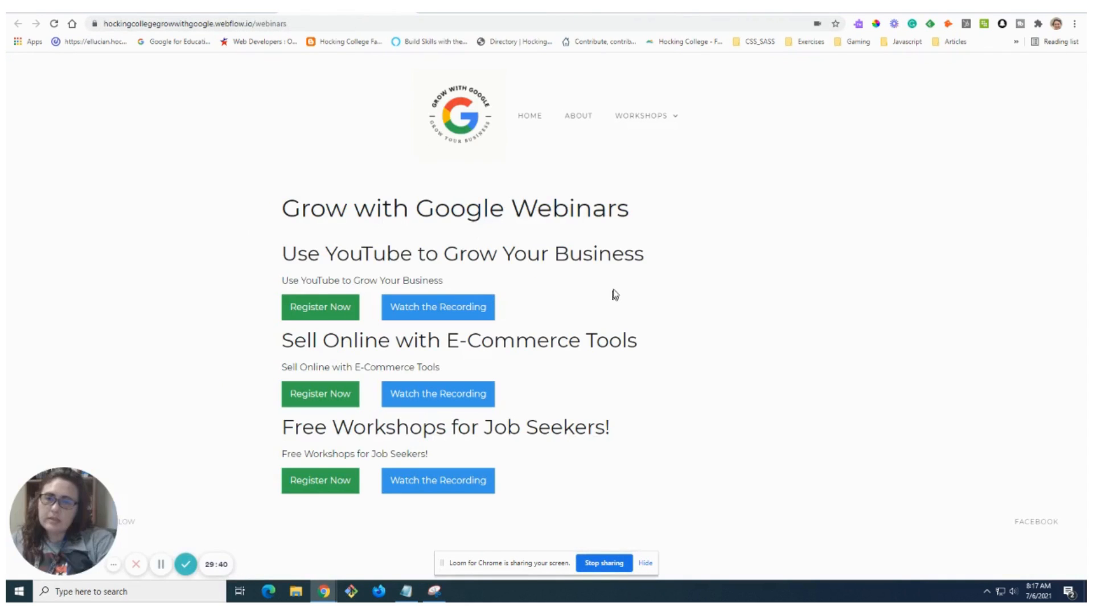
- Inspect the Workshops dropdown of the site navigation, first in the Designer and then on the live Webinars page
click(212, 14)
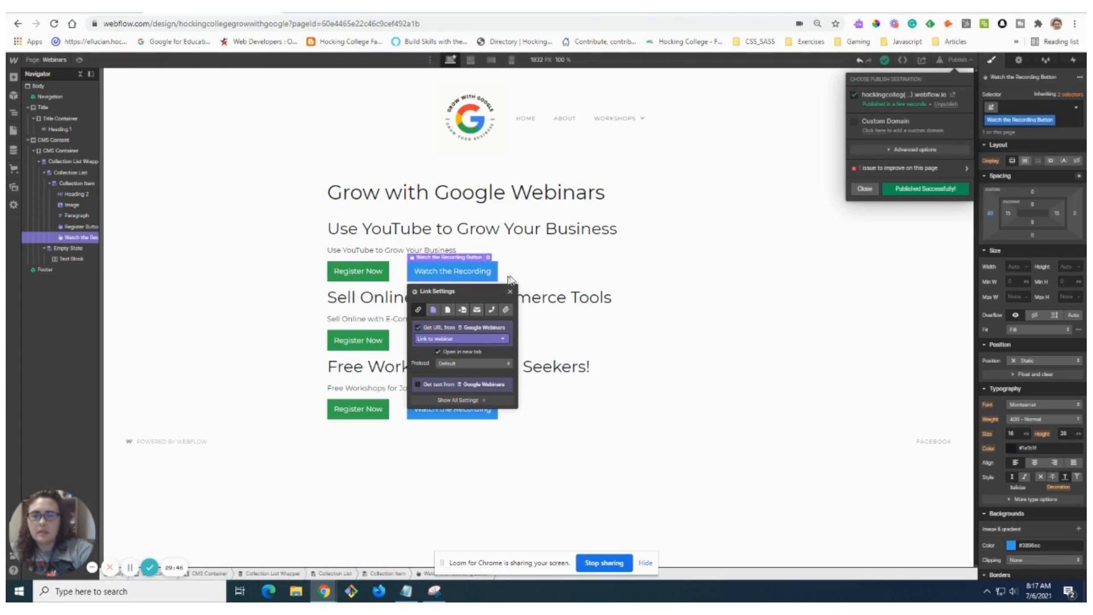
click(627, 119)
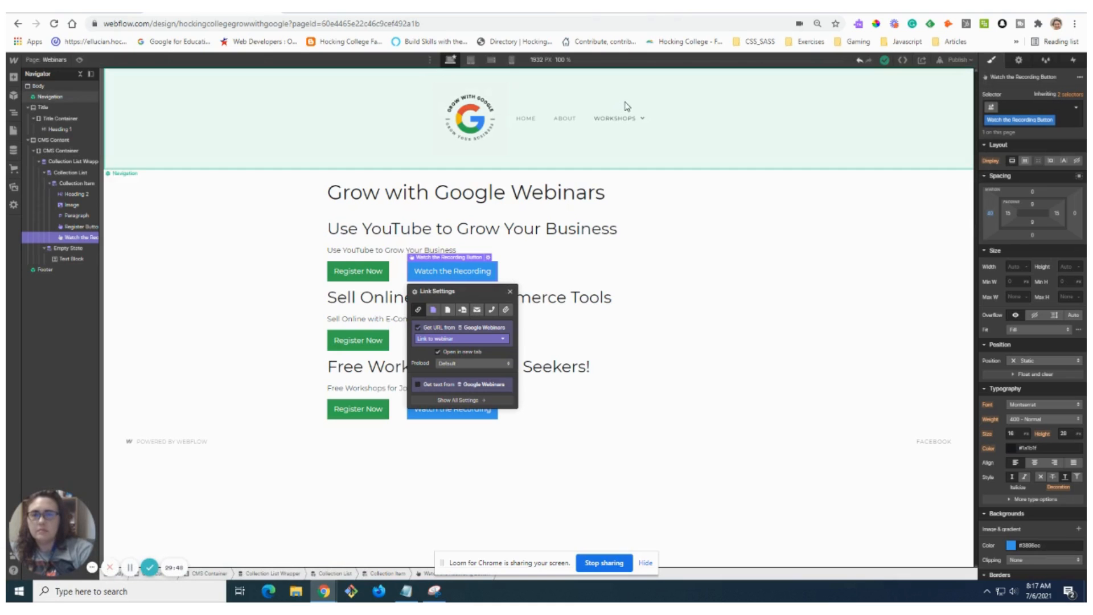
click(627, 106)
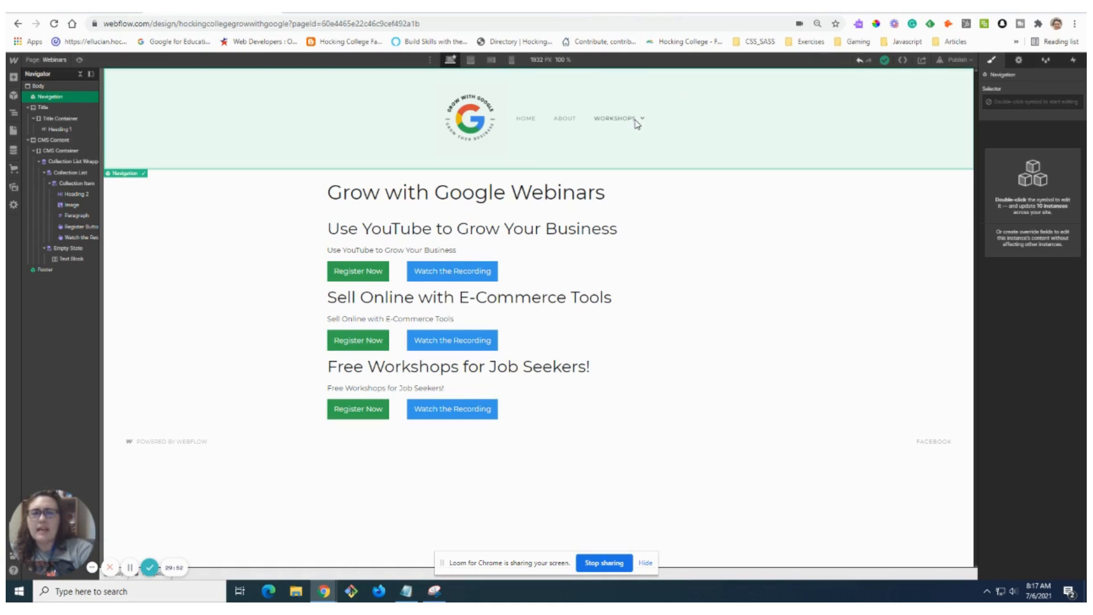
key(ctrl+Tab)
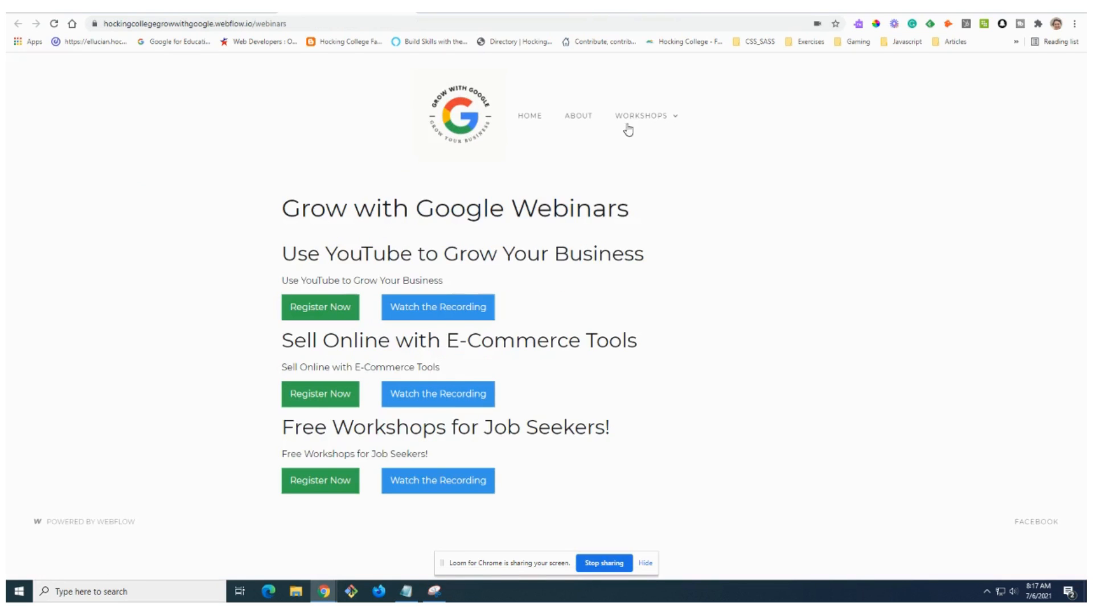
click(664, 119)
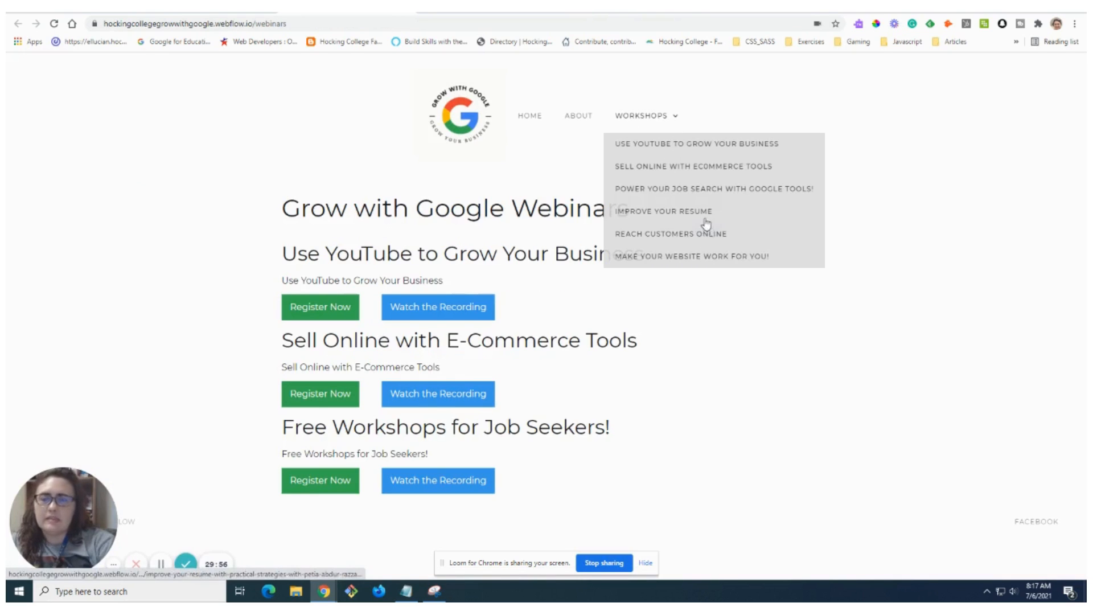
- Return to the Designer, open the Navigation symbol for editing and delete its Workshops dropdown
click(221, 16)
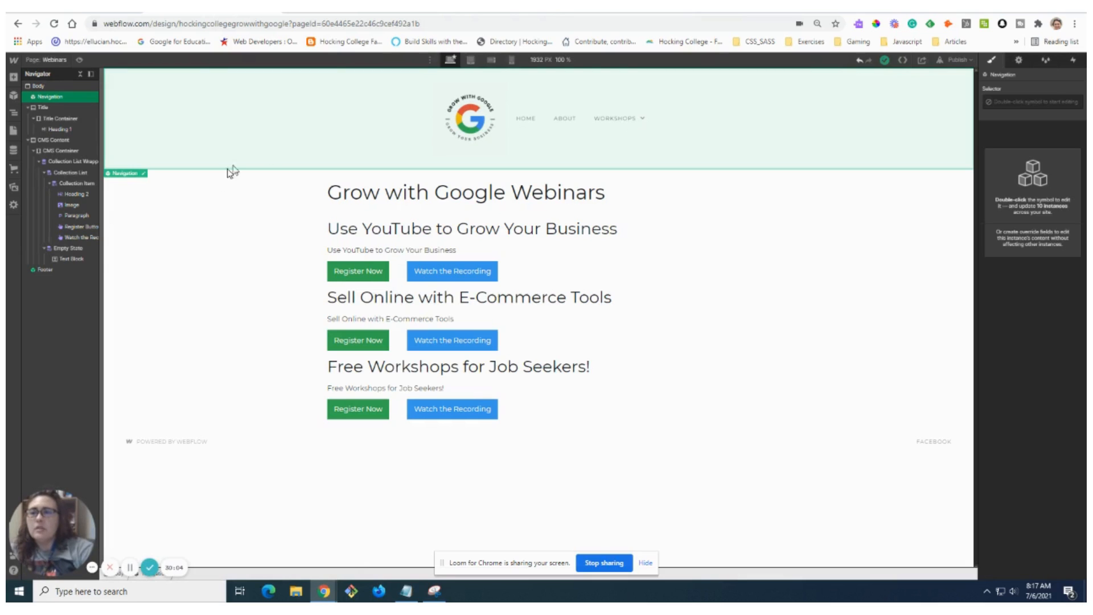
double_click(143, 176)
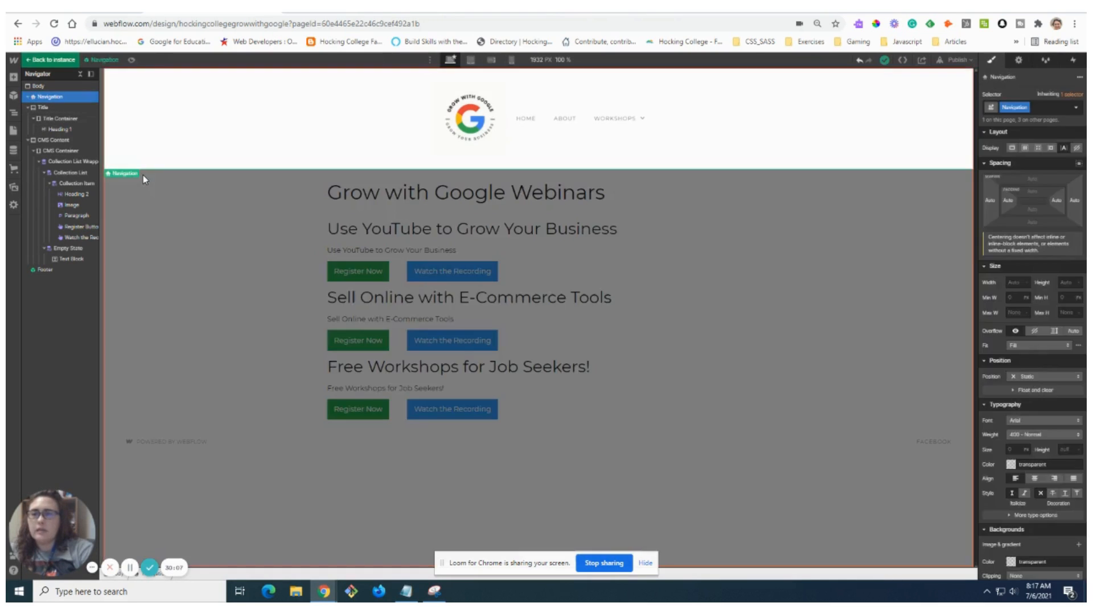
click(632, 123)
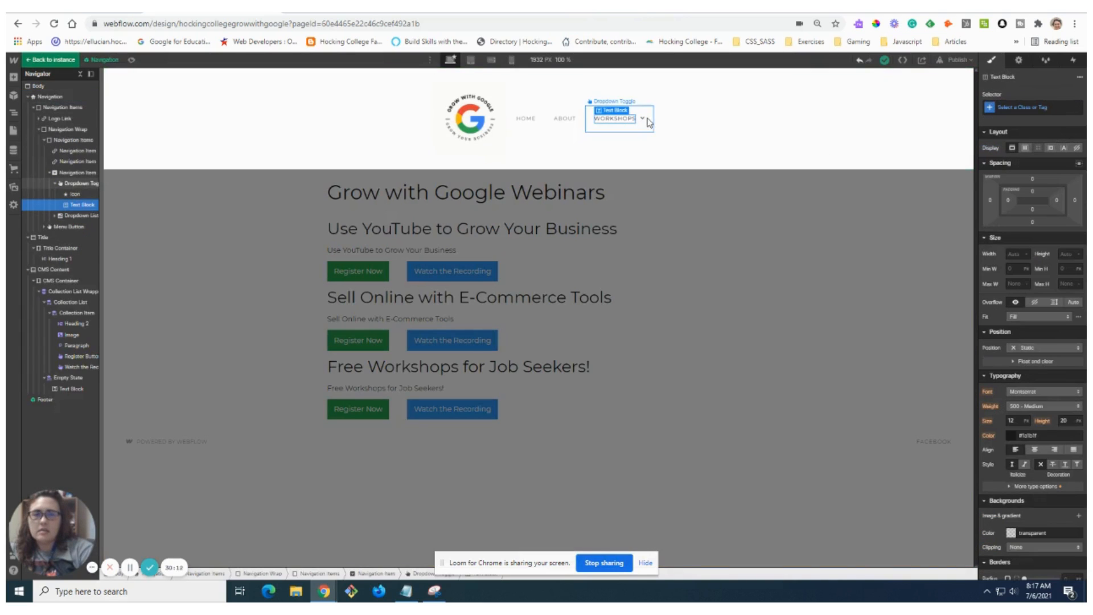
click(647, 121)
click(651, 123)
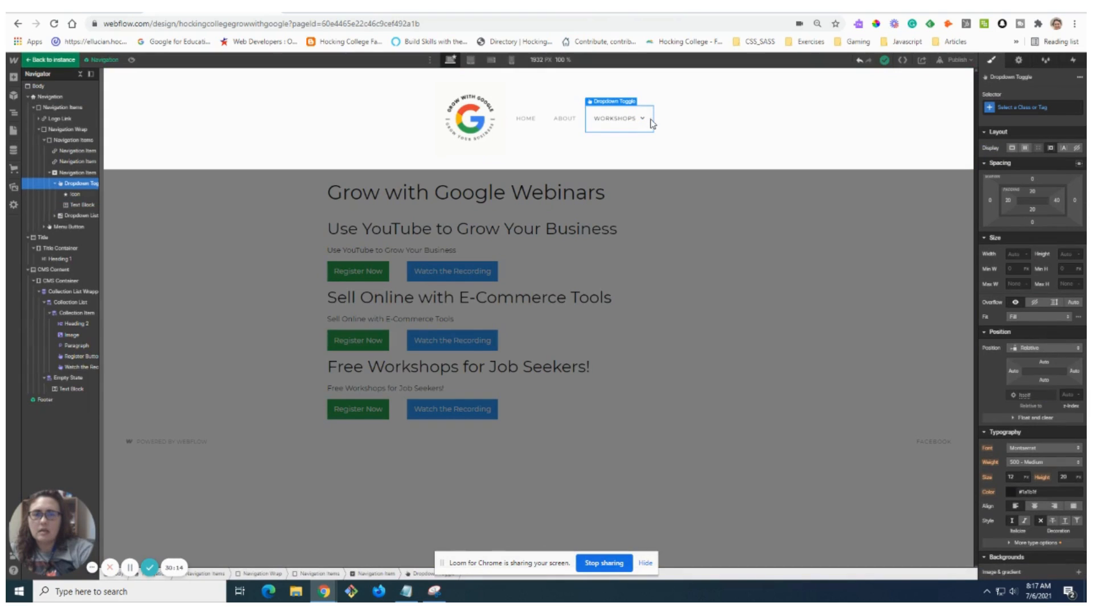
click(645, 121)
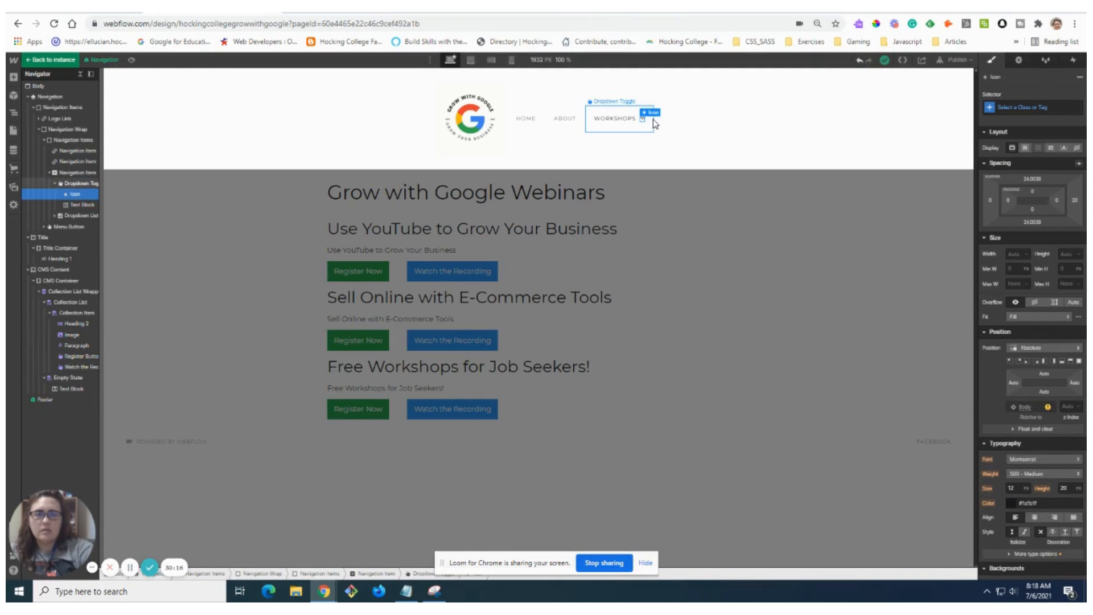
click(654, 122)
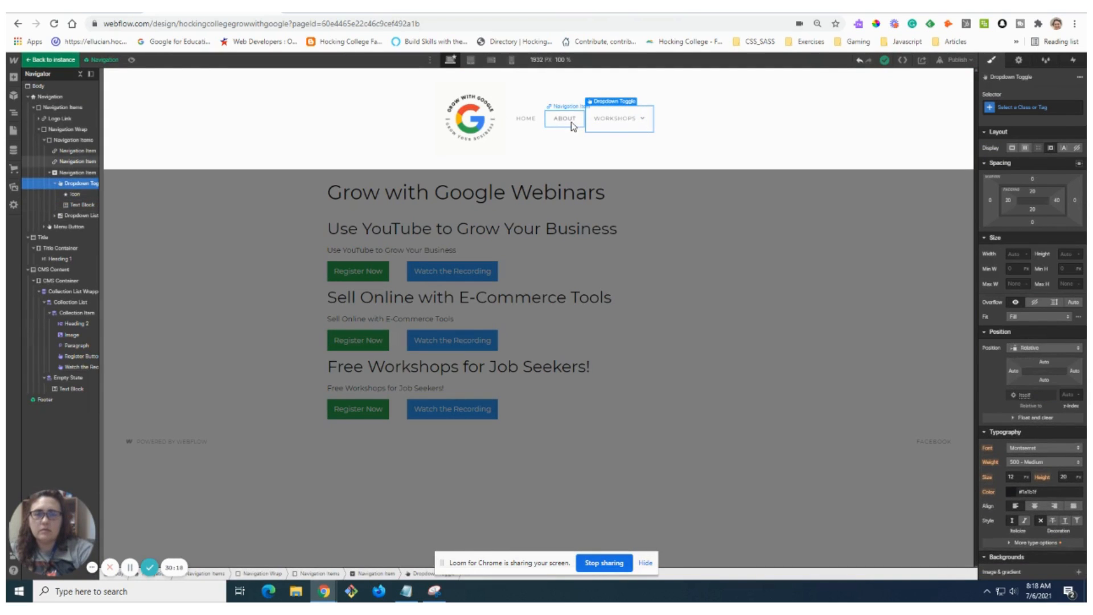
click(572, 127)
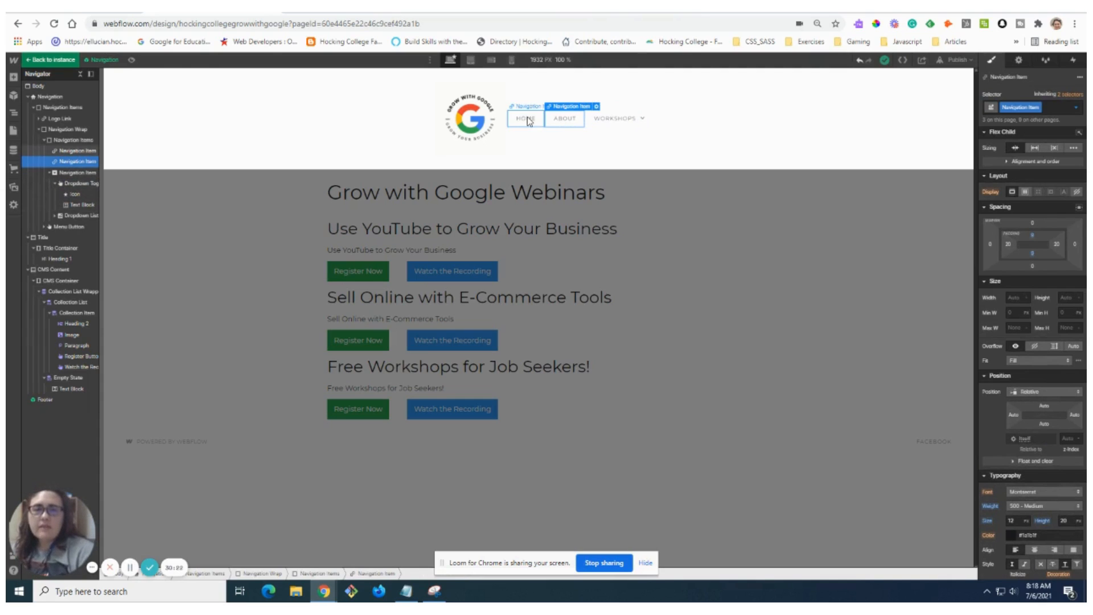
click(632, 112)
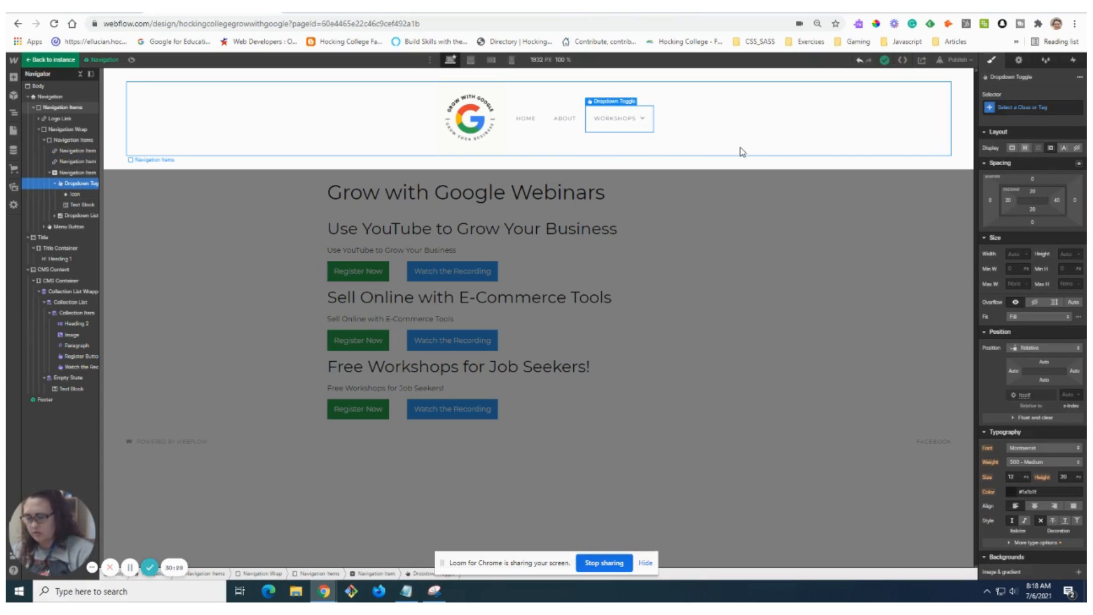
key(Delete)
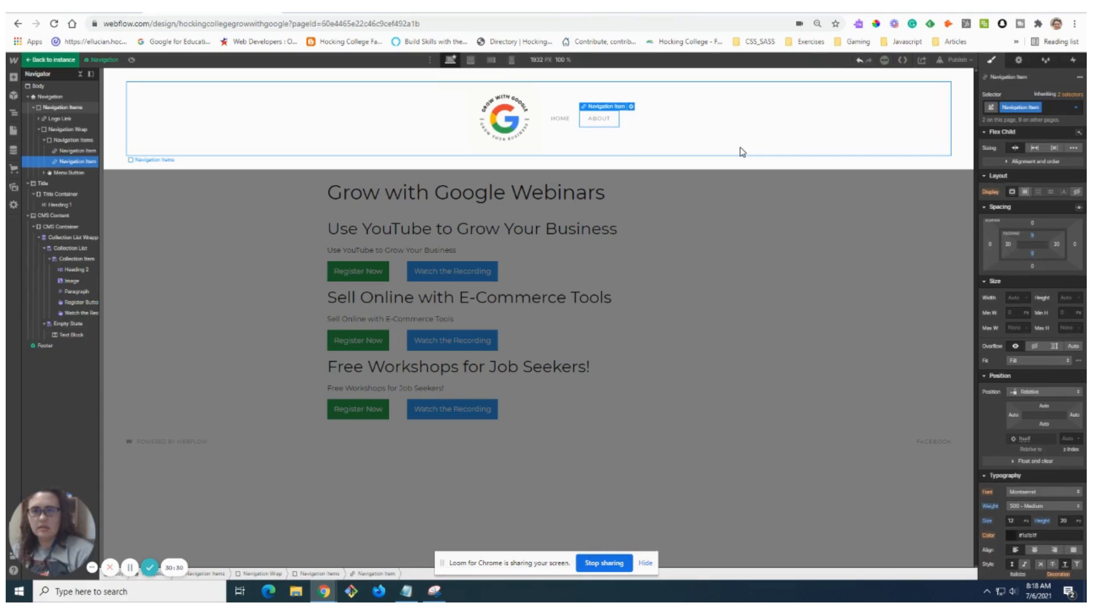
- Duplicate the About navigation item and select the second copy
right_click(76, 164)
key(Escape)
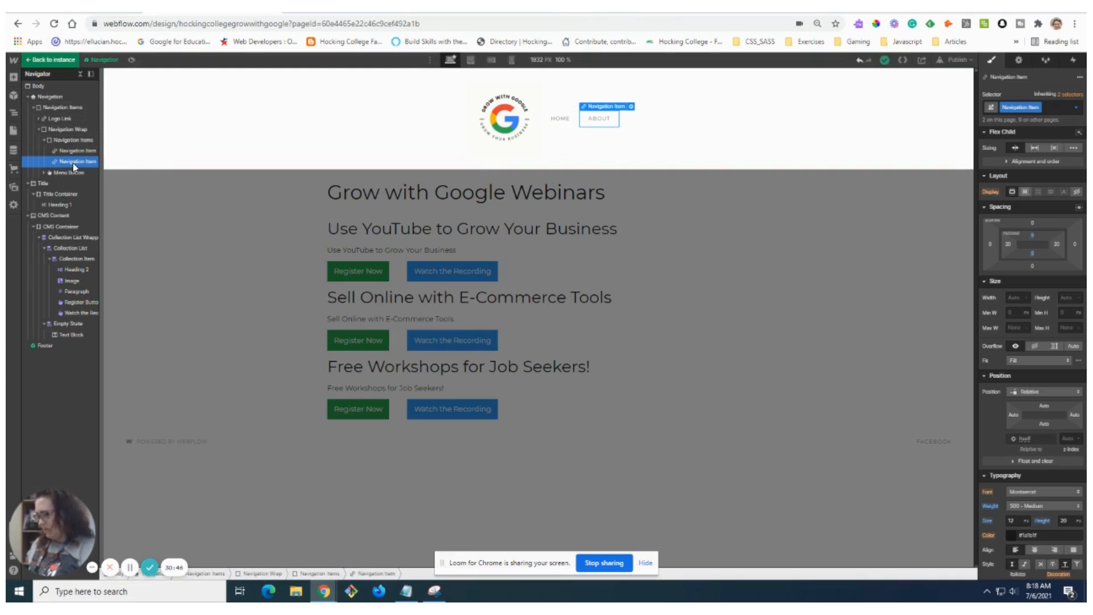
key(ctrl+d)
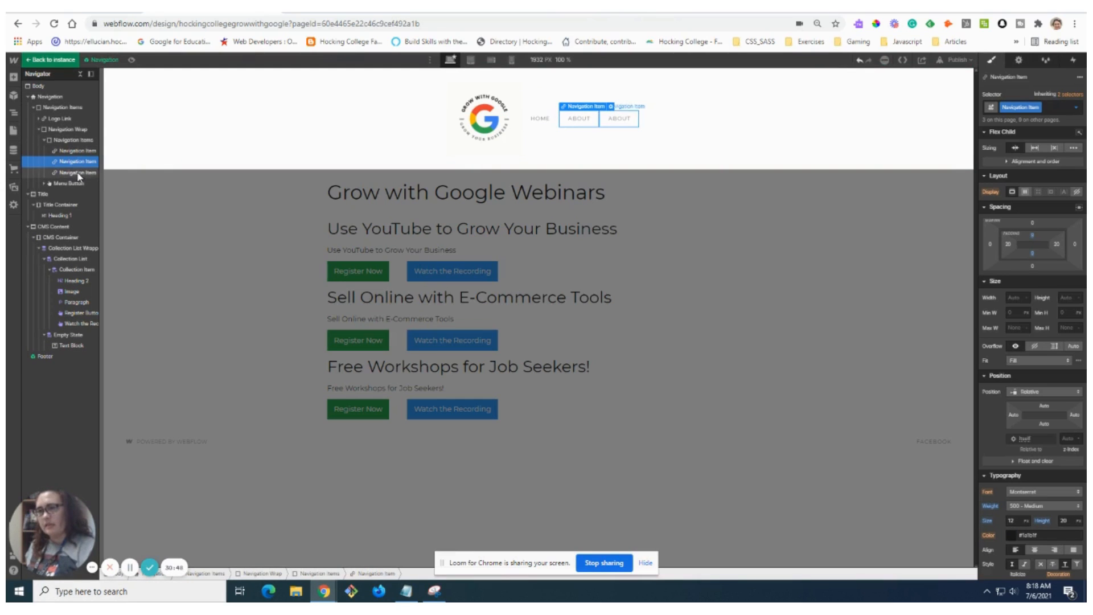
click(78, 173)
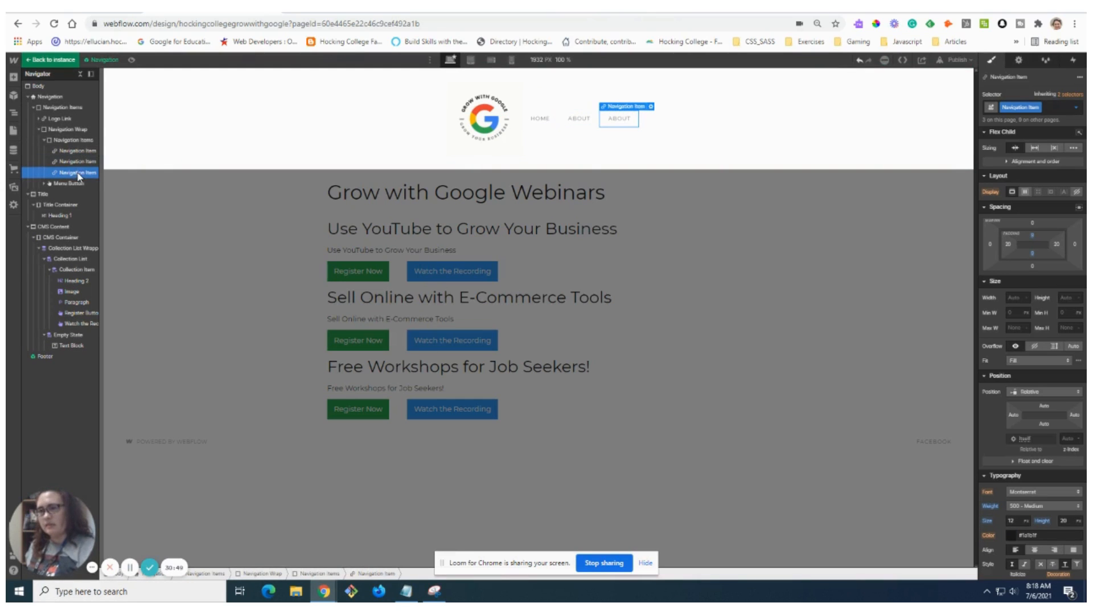
- Rename the duplicated About navigation item as WEBINARS
double_click(623, 120)
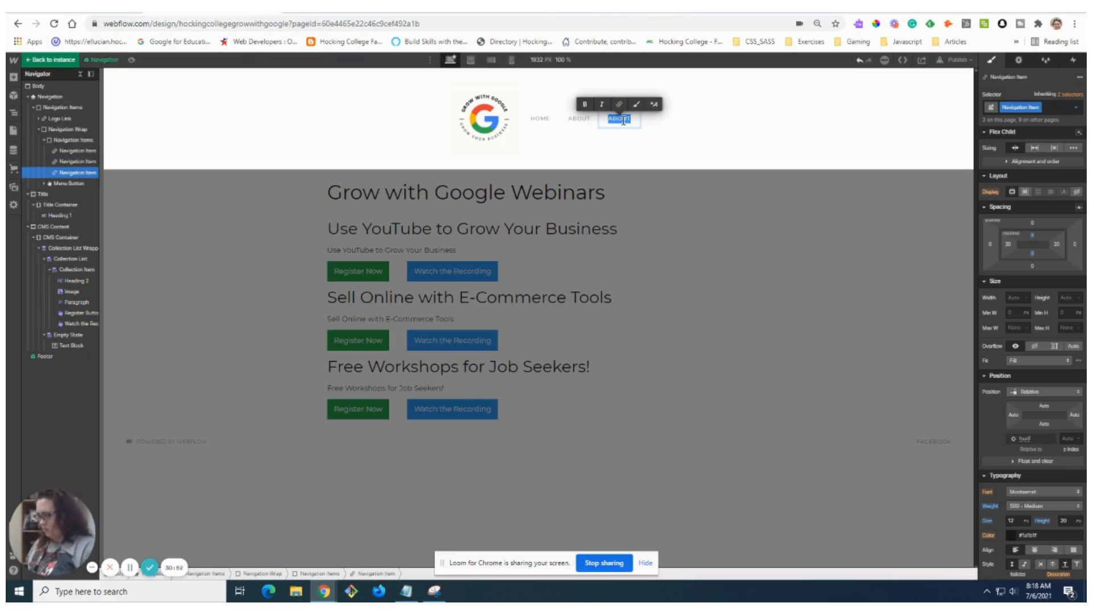
text(WORKSHOPS)
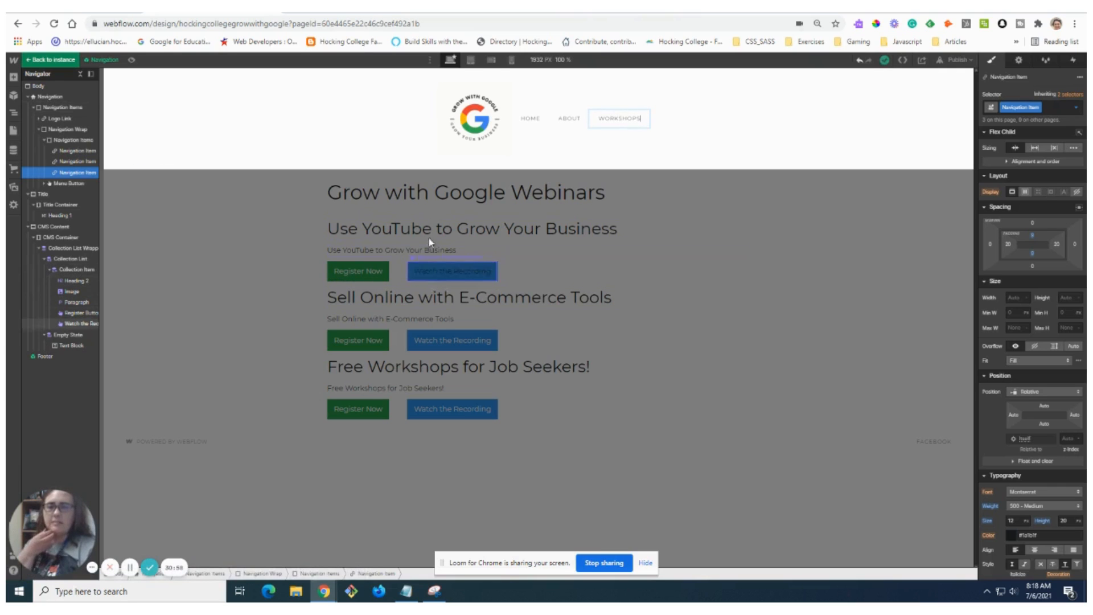
double_click(629, 120)
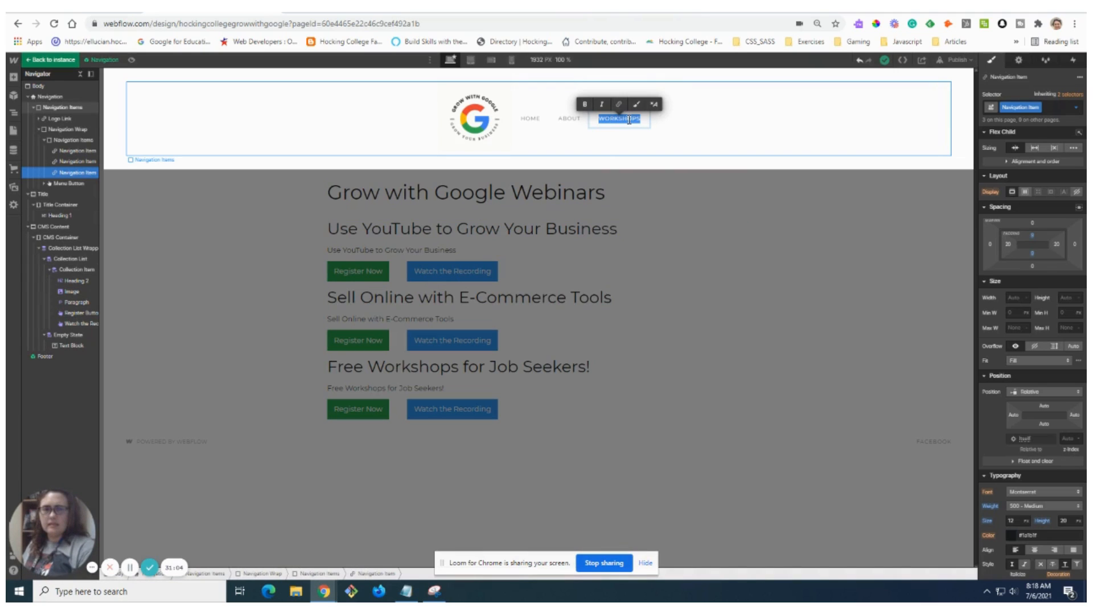
text(WEBINARS)
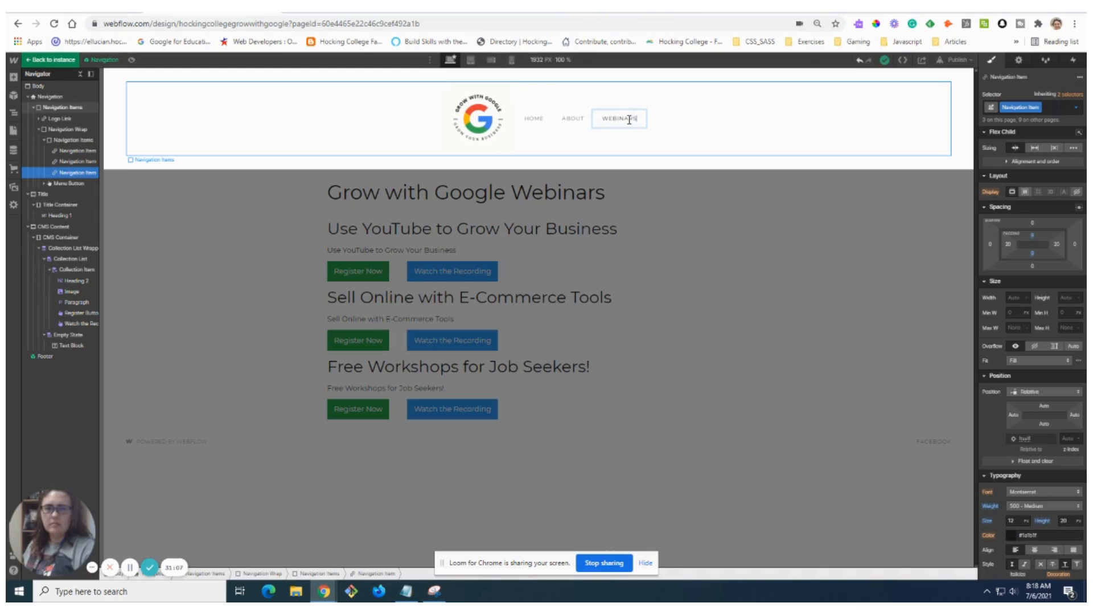
key(Return)
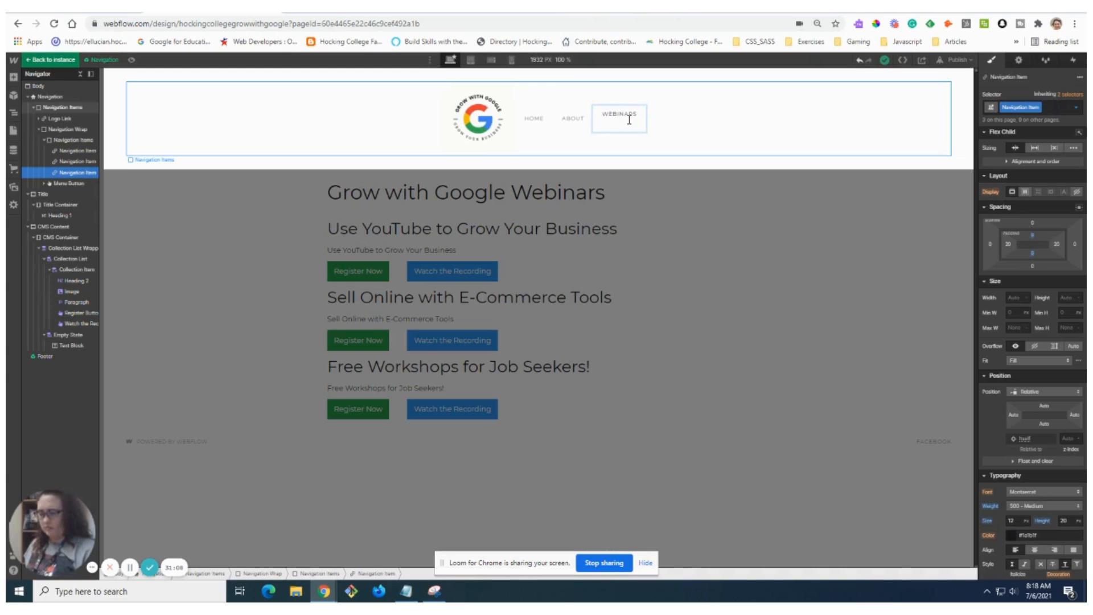
key(BackSpace)
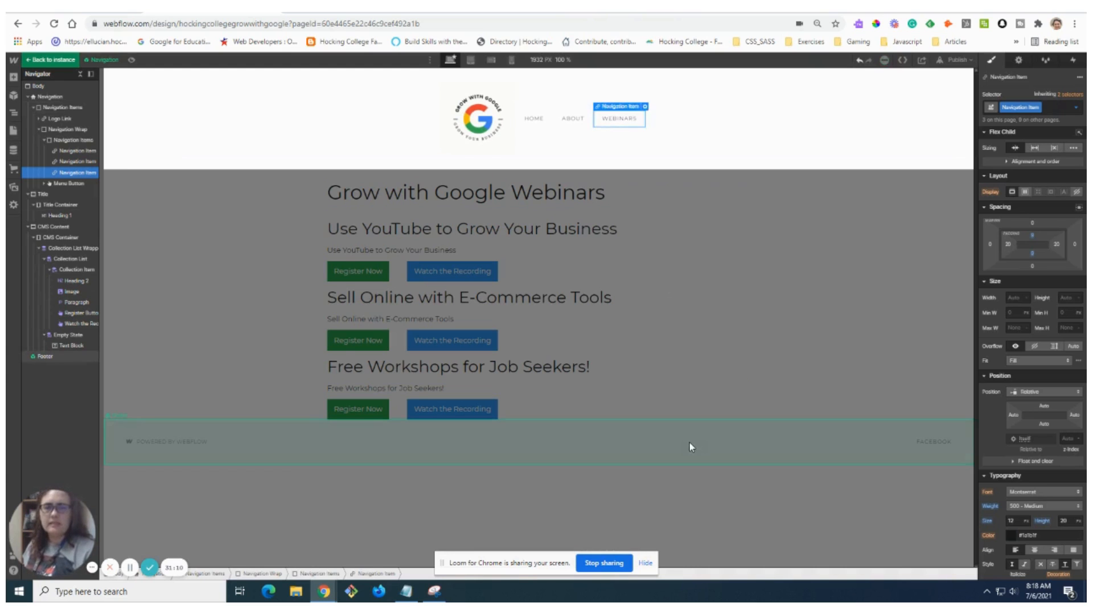
- Reopen the Navigation symbol, link its WEBINARS navigation item to the Webinars page, and return to the page instance
click(689, 442)
click(619, 125)
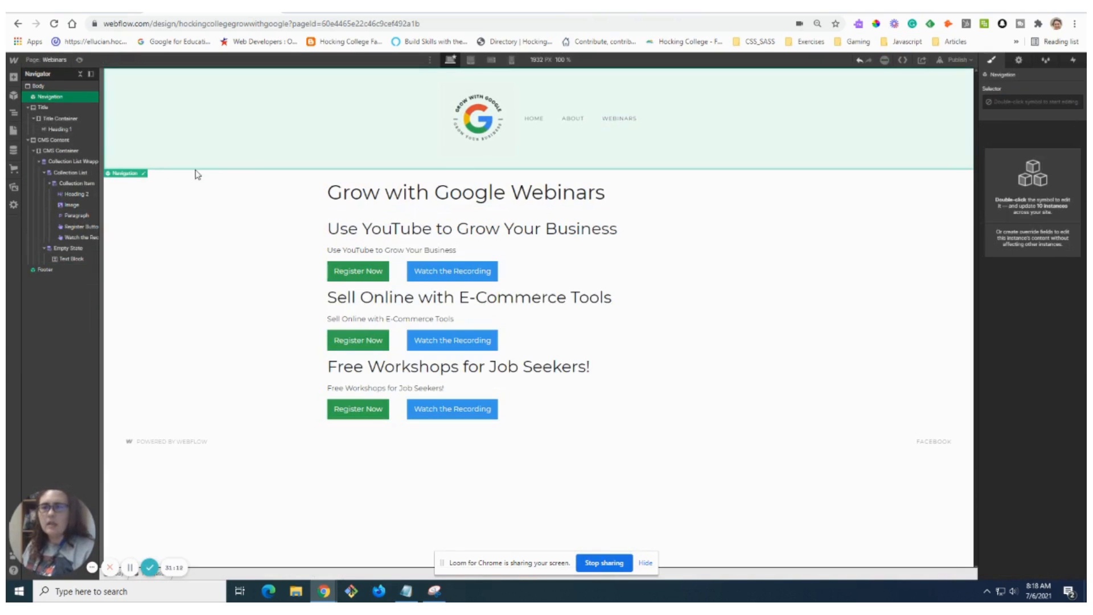
double_click(144, 176)
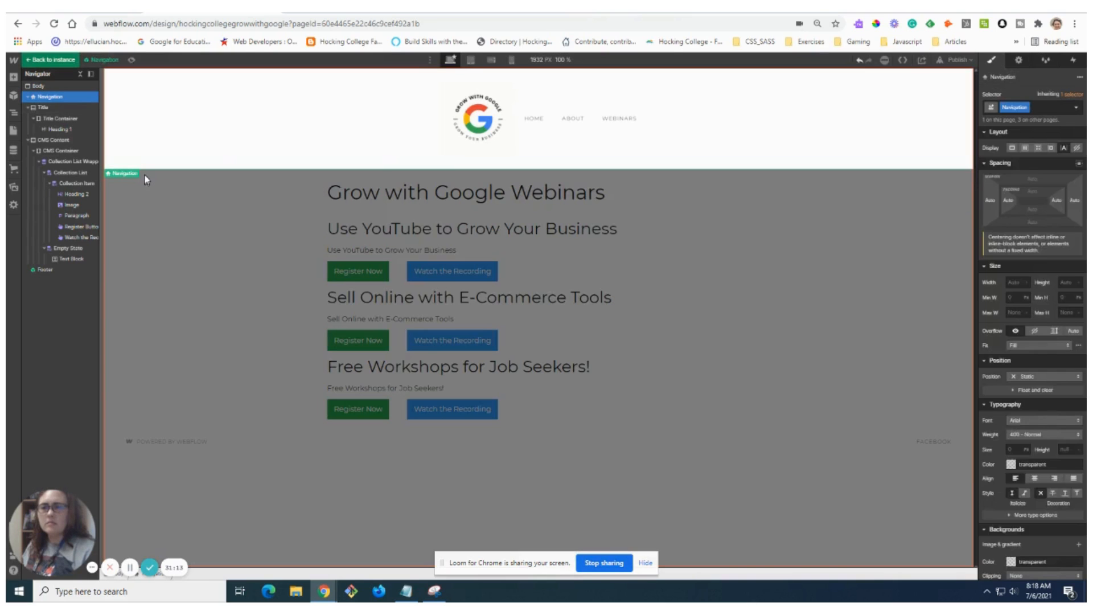
click(625, 126)
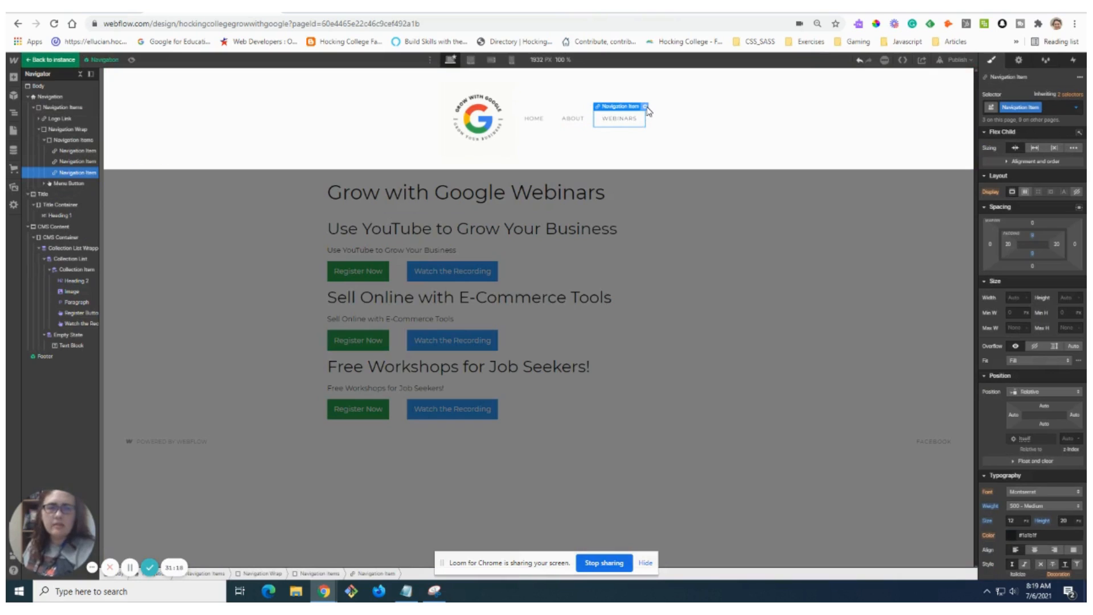
click(646, 107)
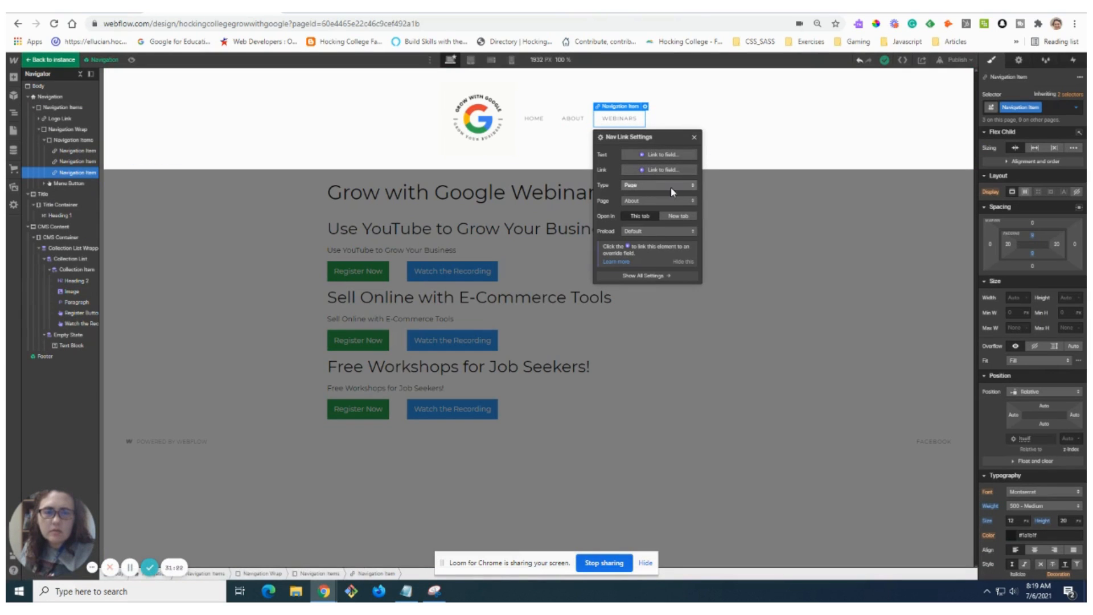
click(673, 201)
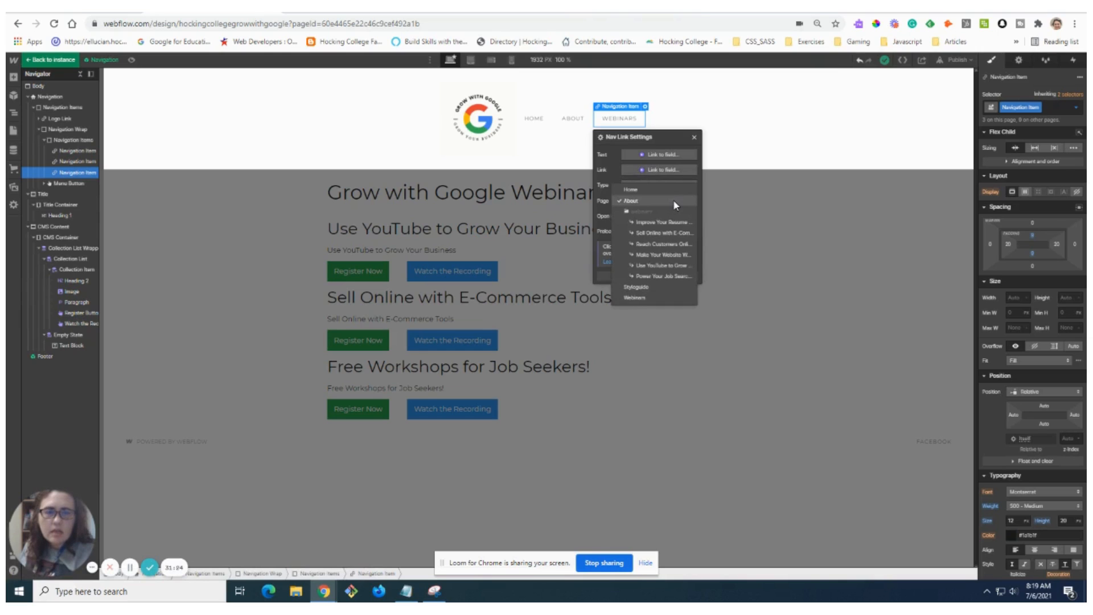
click(634, 297)
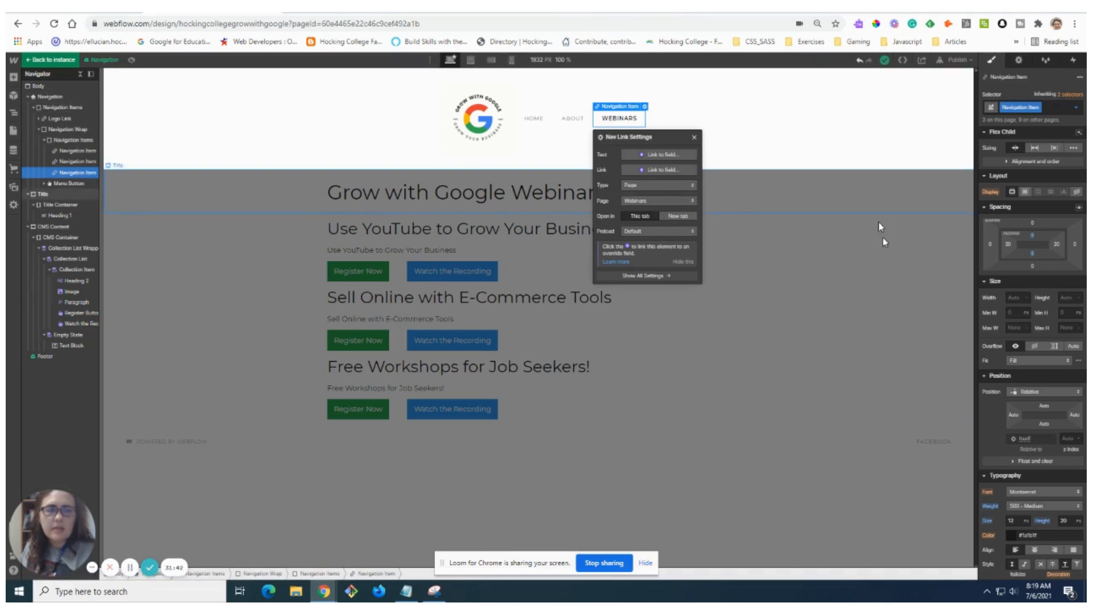
key(Escape)
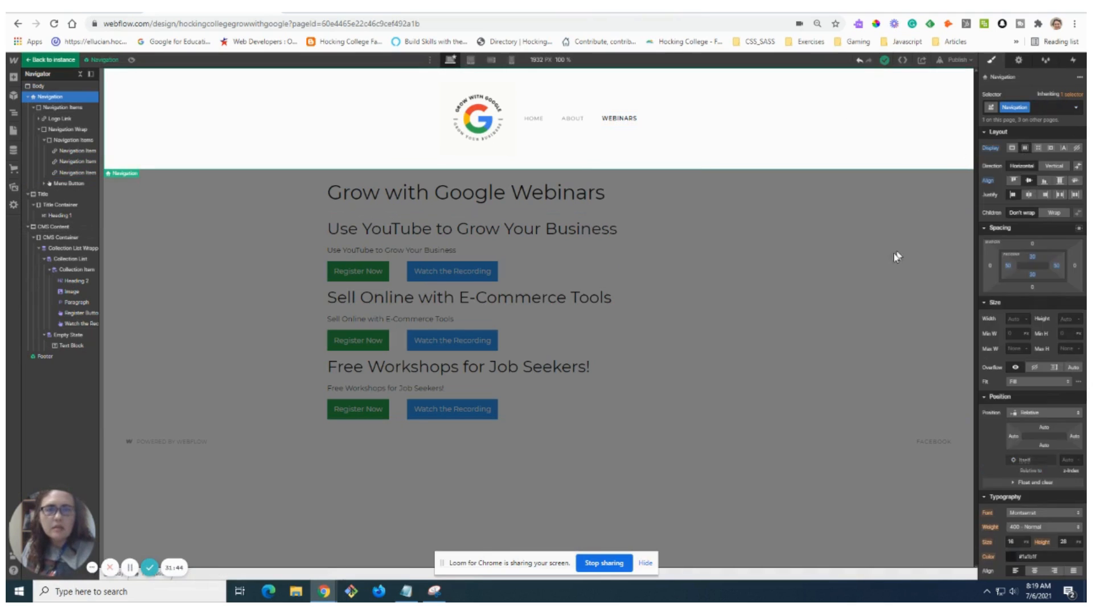
click(220, 292)
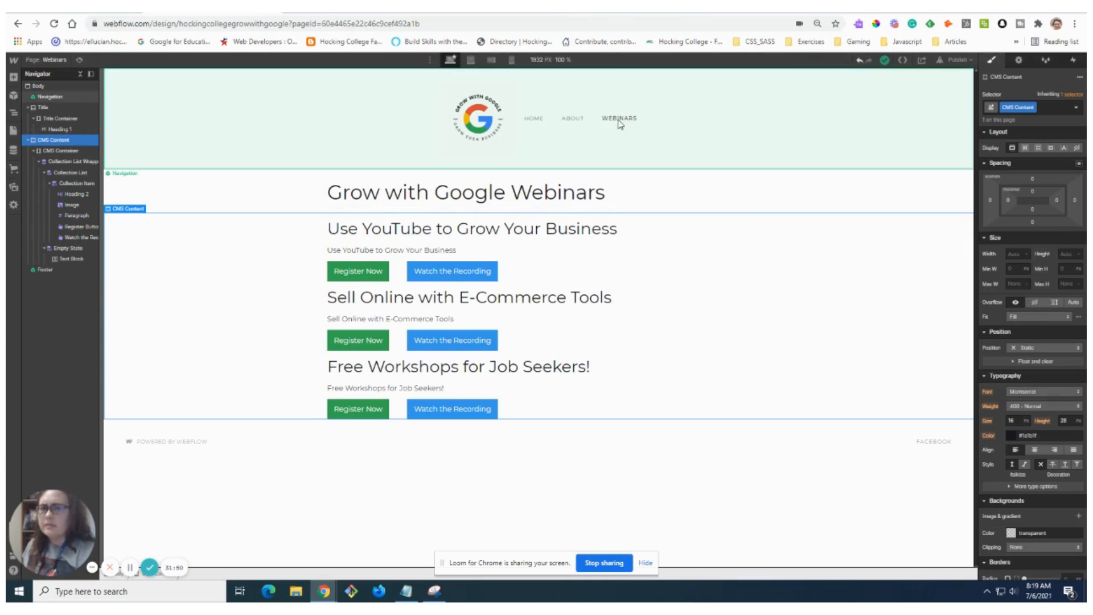
- Open the Home page in the Designer to check its updated navigation, and return to the Webinars page
click(534, 123)
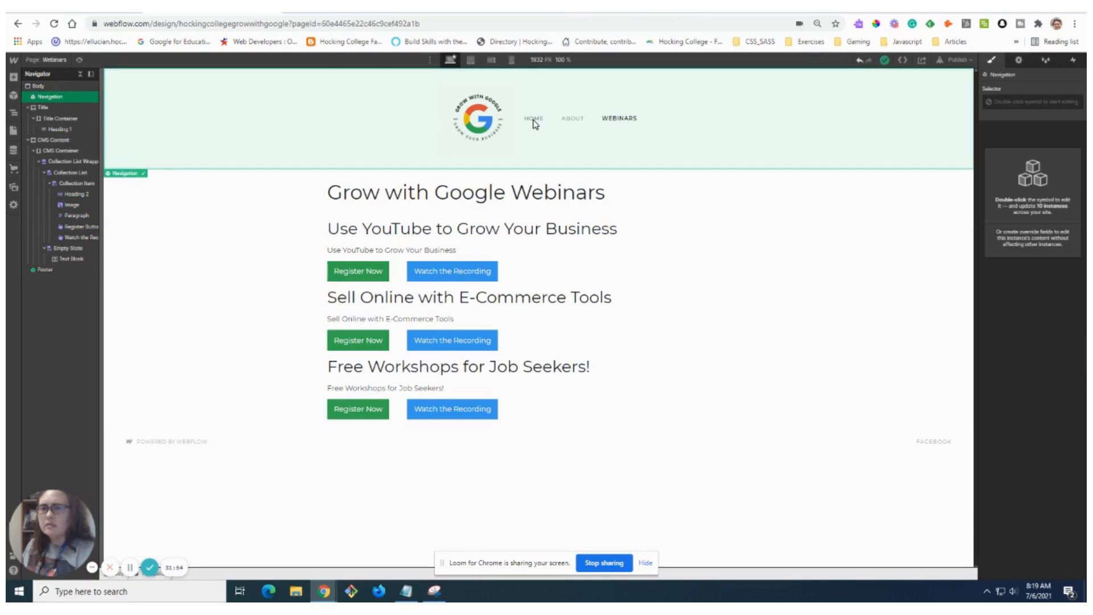
key(p)
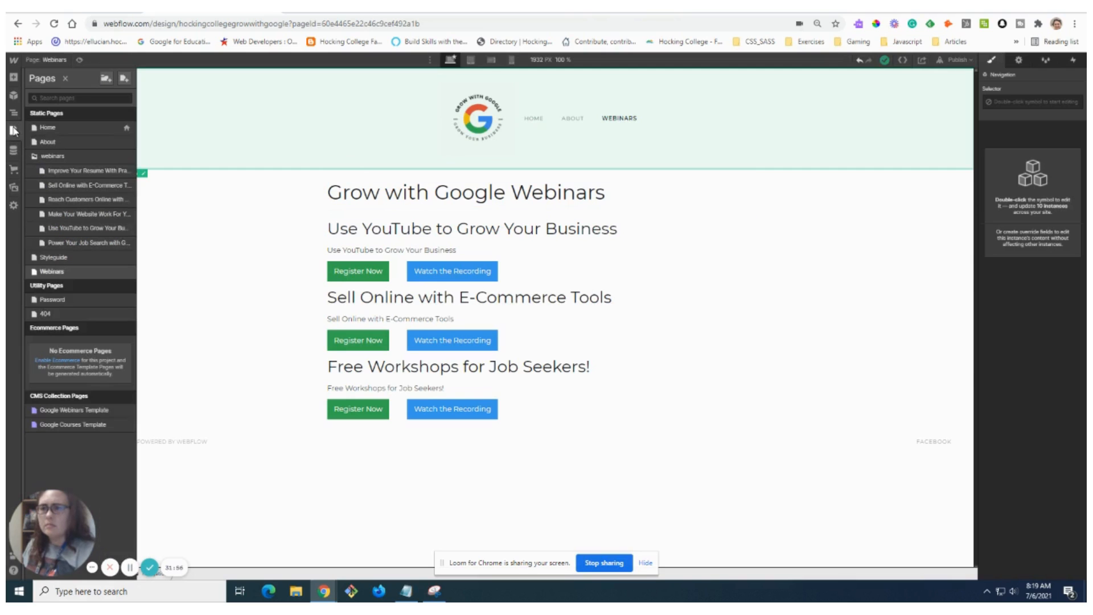
click(56, 133)
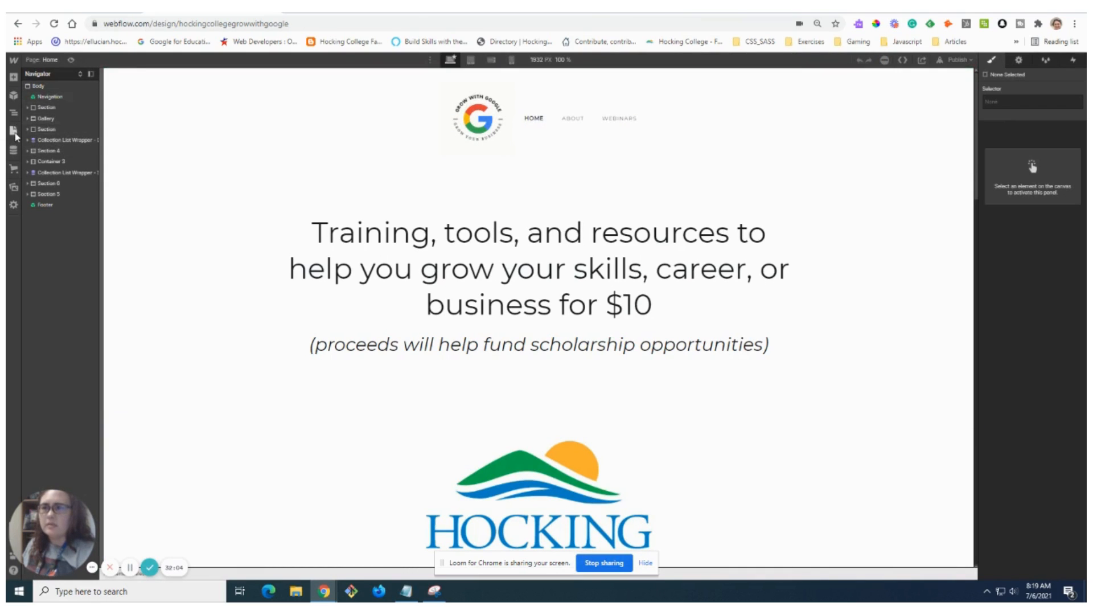
click(15, 133)
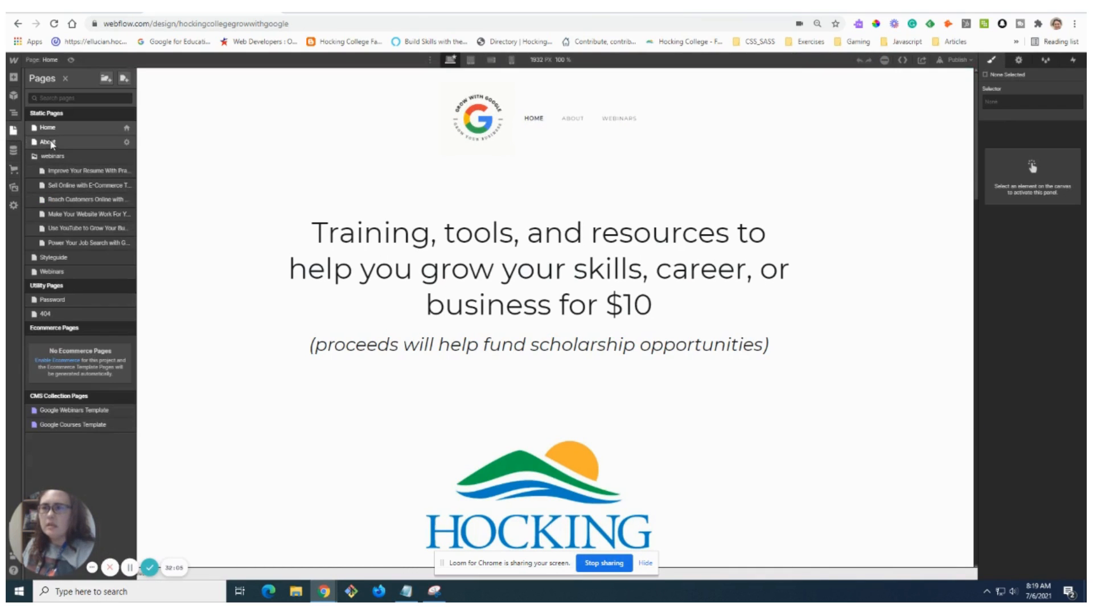
click(52, 271)
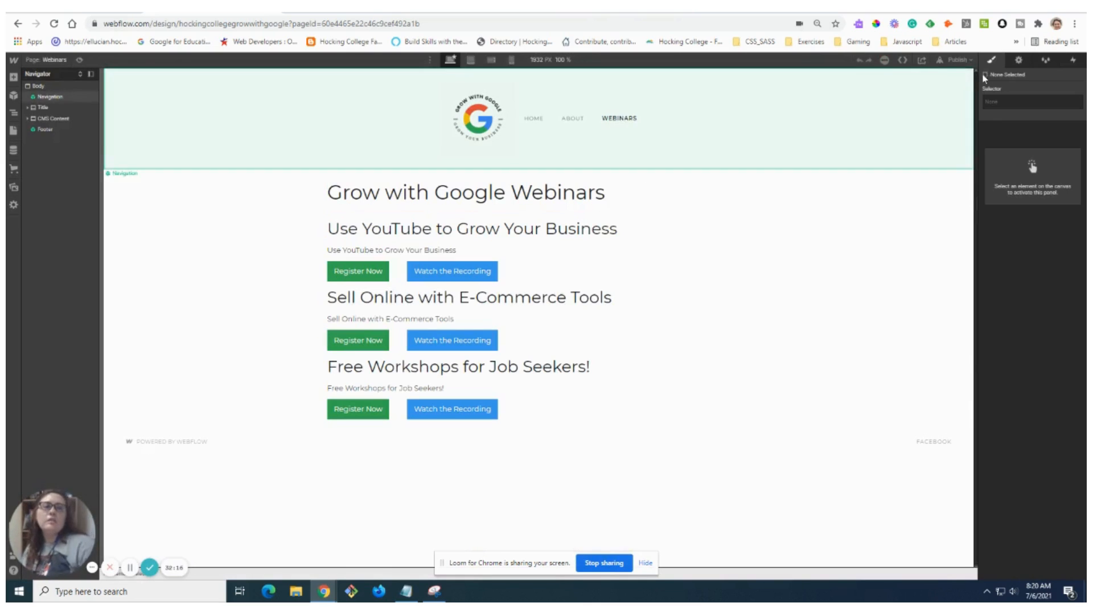
- Publish the site to the selected webflow.io domain and reload the live Webinars page
click(968, 61)
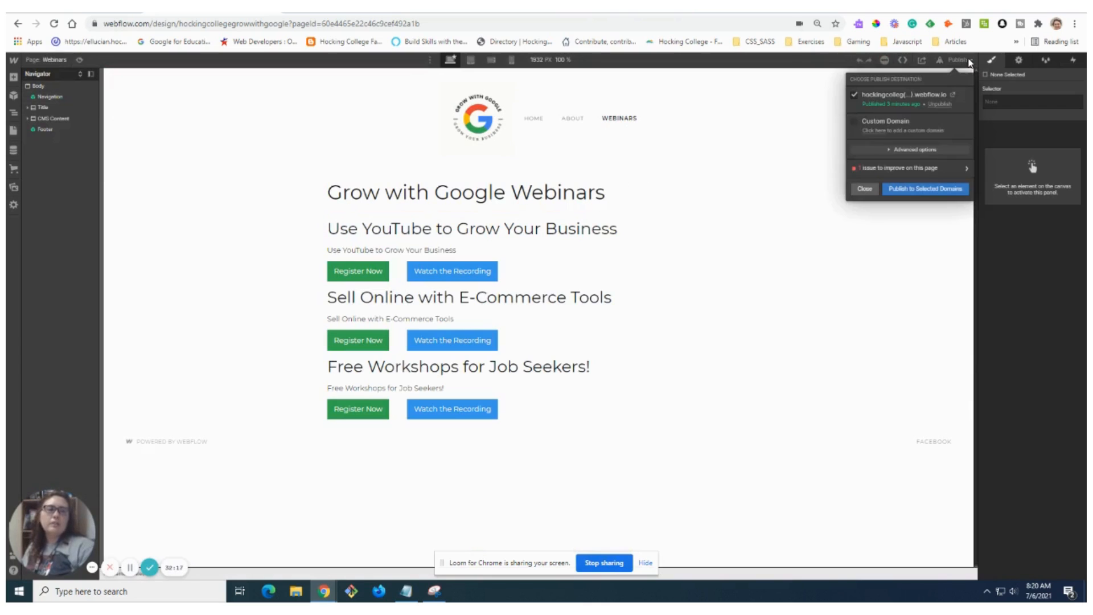
click(914, 190)
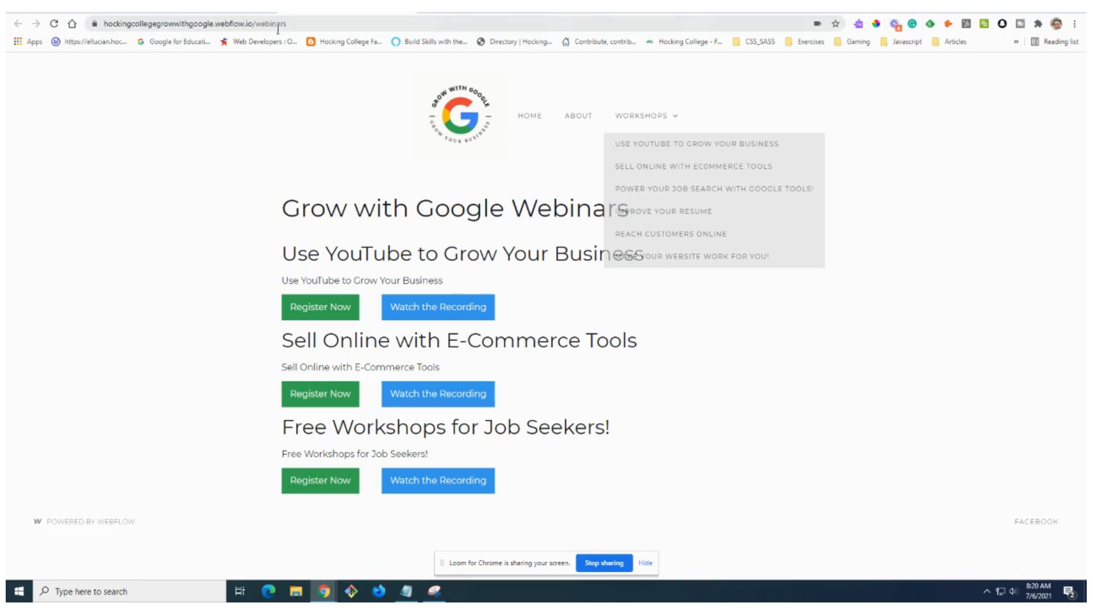
click(54, 24)
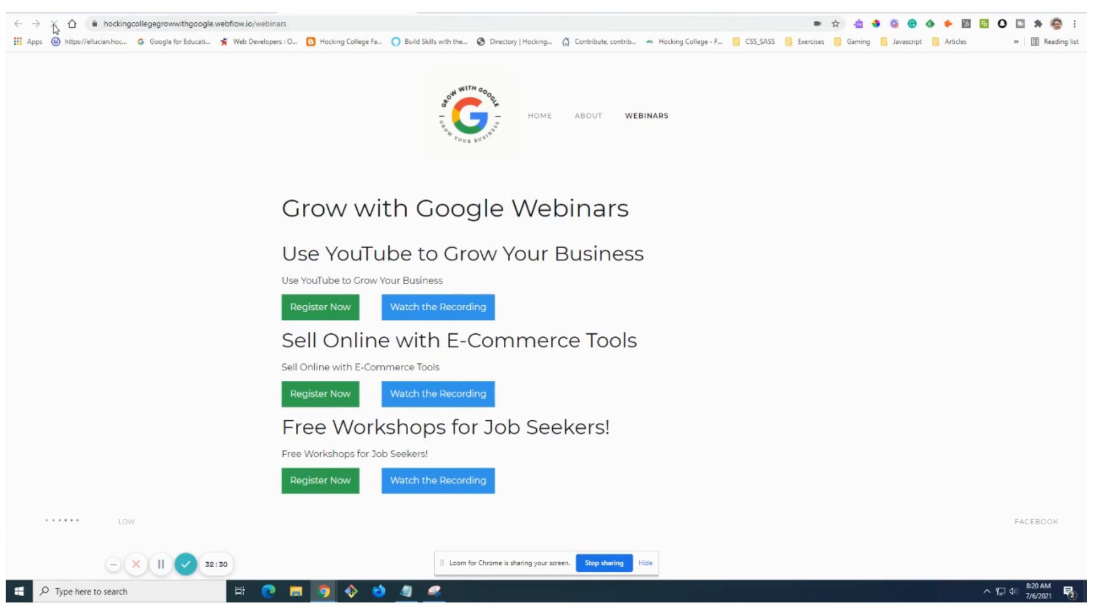
- Check the live site's Home, About and Webinars navigation links and the page address of the About page
click(54, 24)
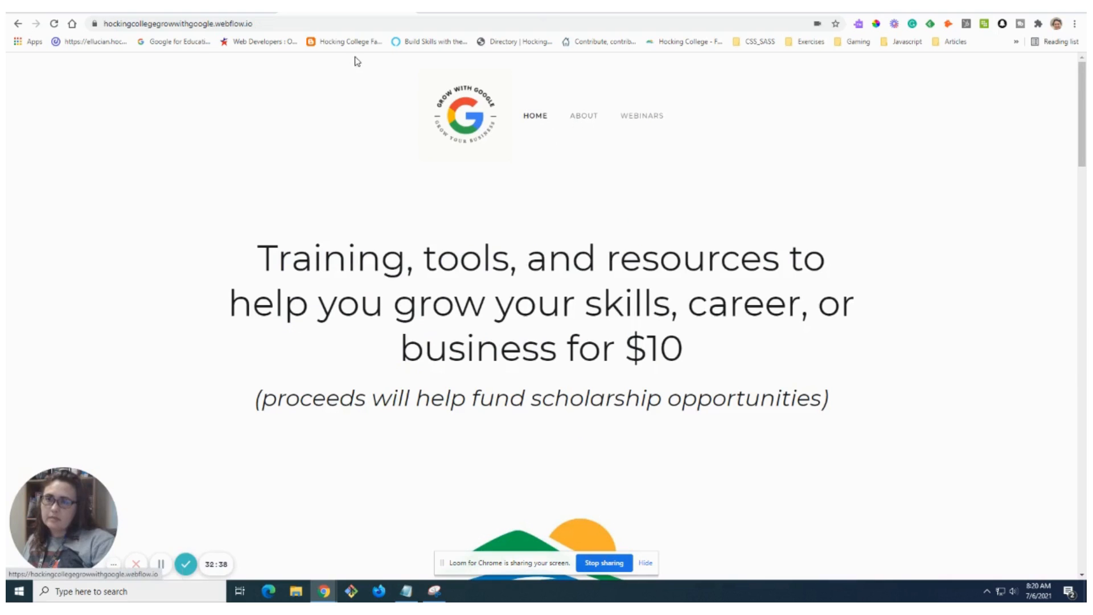
click(589, 120)
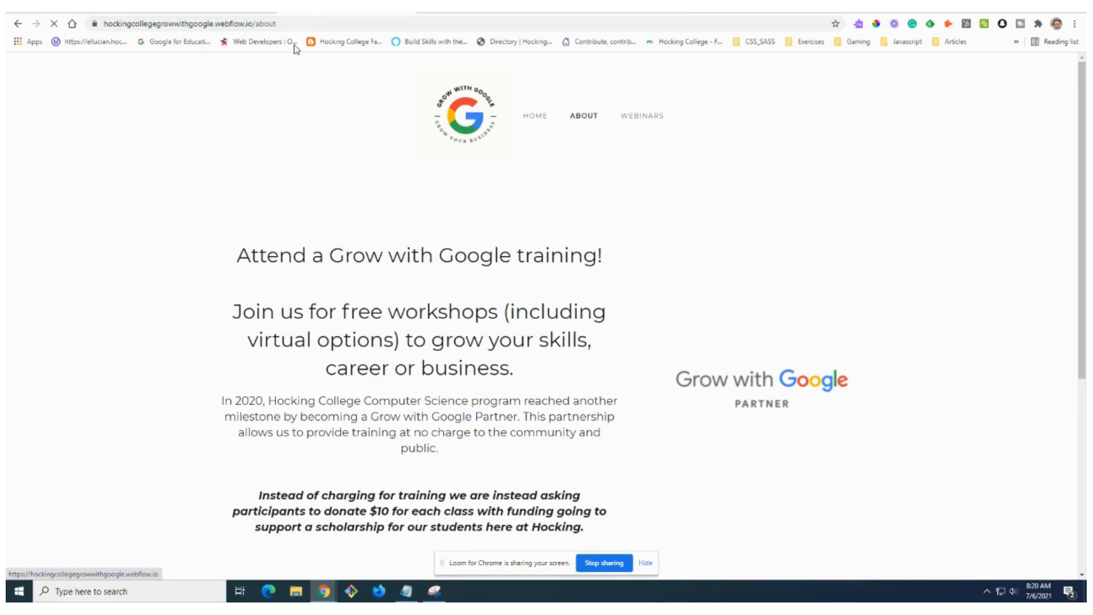
drag(279, 24, 255, 25)
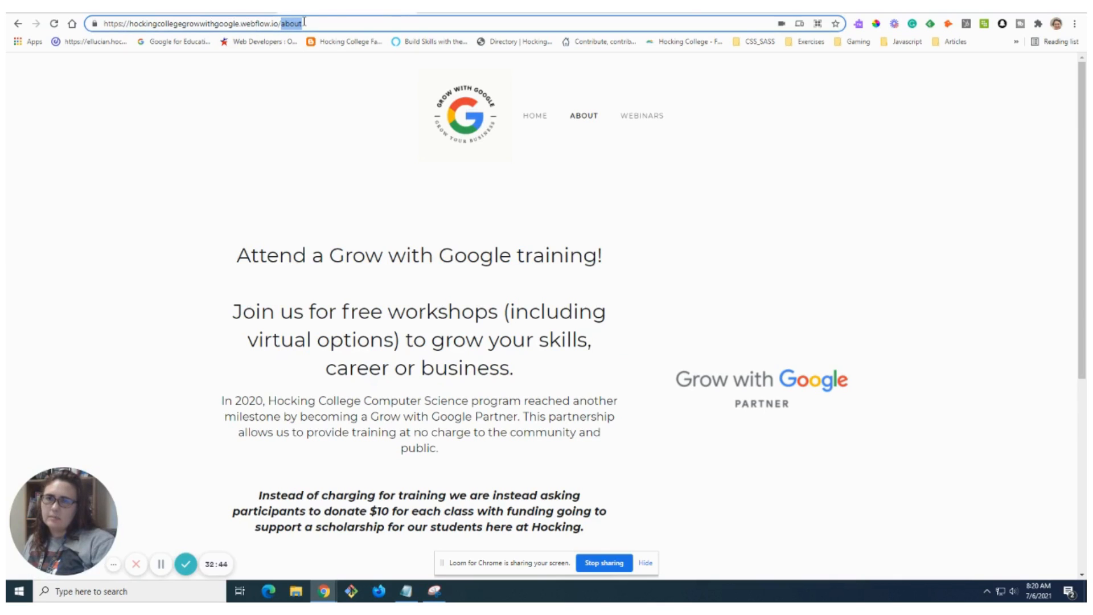
click(644, 126)
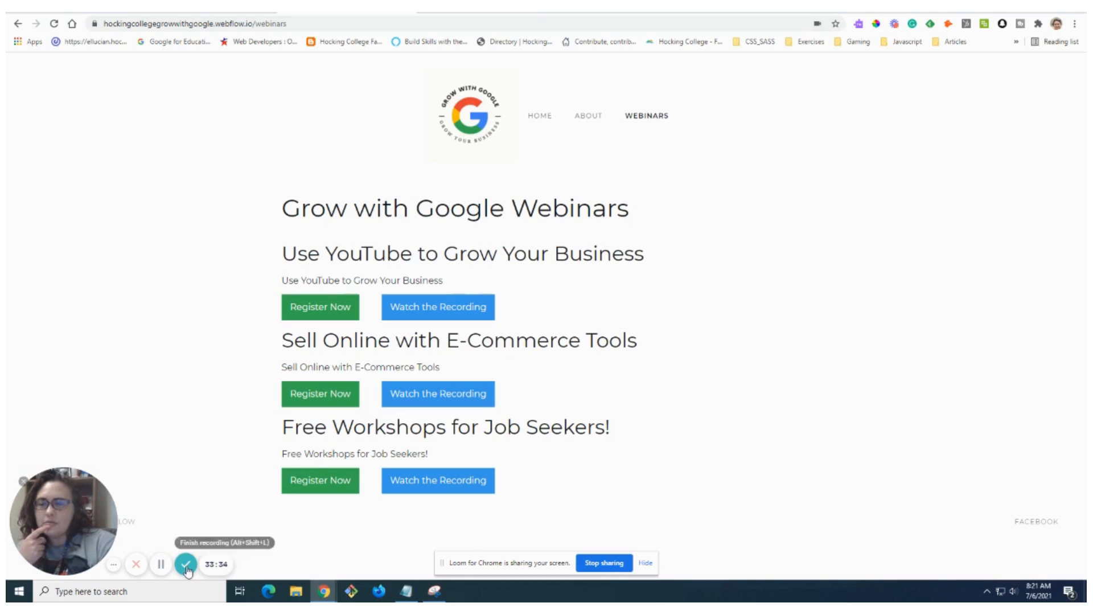
- Switch to Facebook Live Producer and end the running live video
click(595, 10)
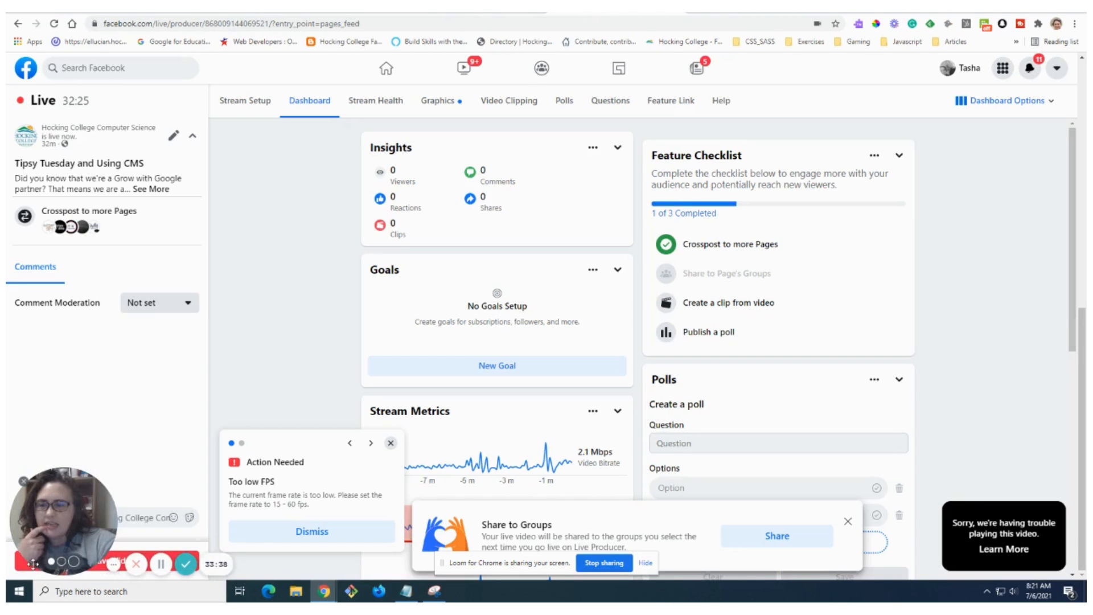
drag(55, 535, 116, 507)
click(57, 562)
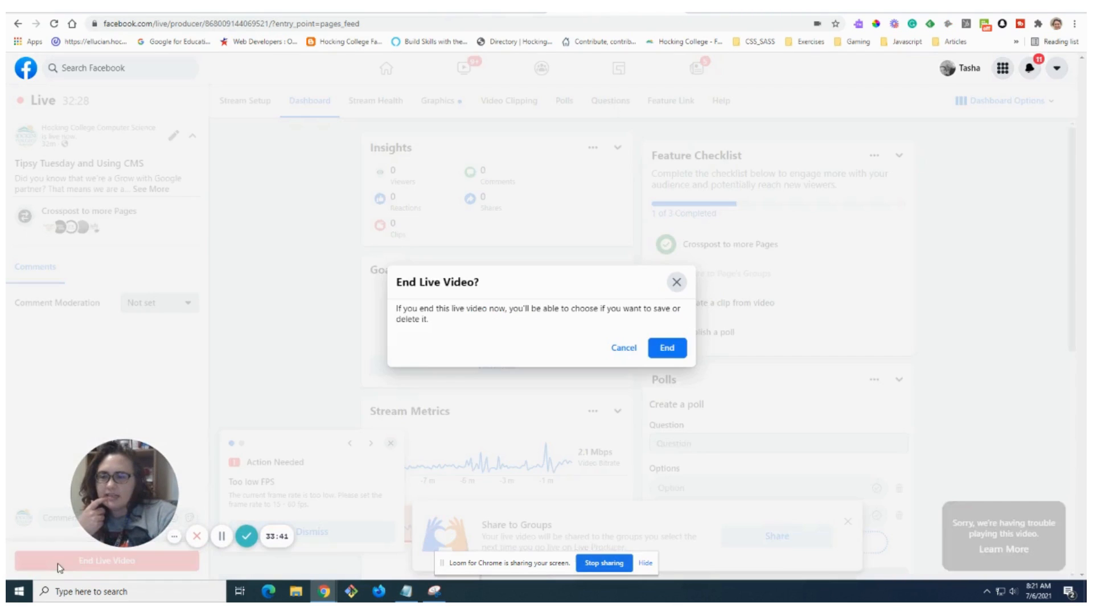
click(668, 348)
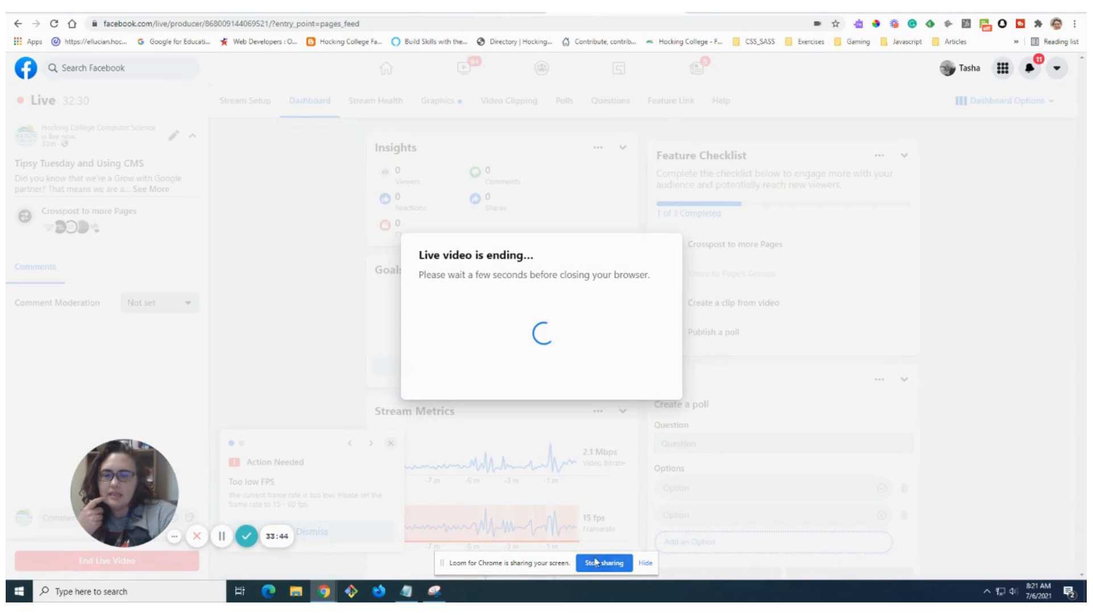